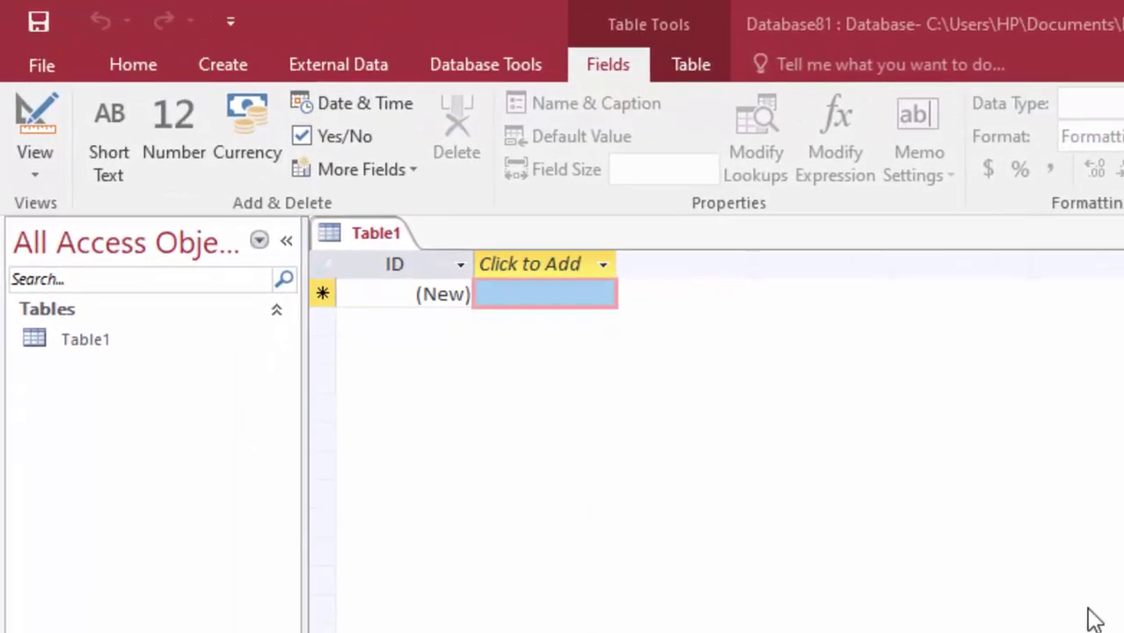
# Step: Switch the new blank table to Design View and save it as PersonT
pyautogui.click(42, 159)
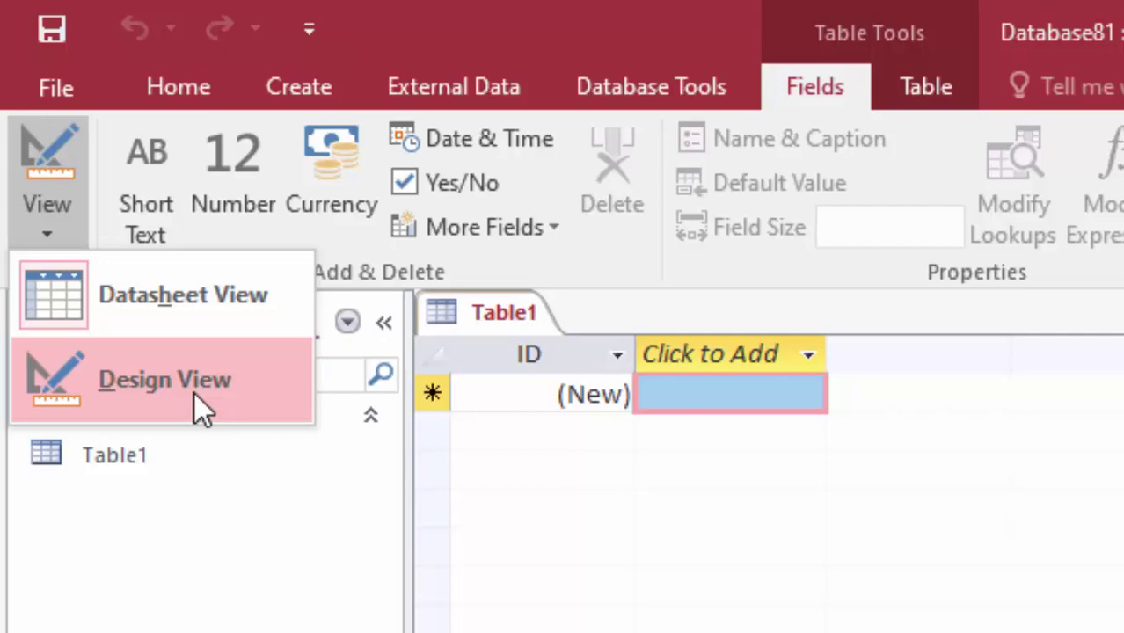
pyautogui.click(105, 376)
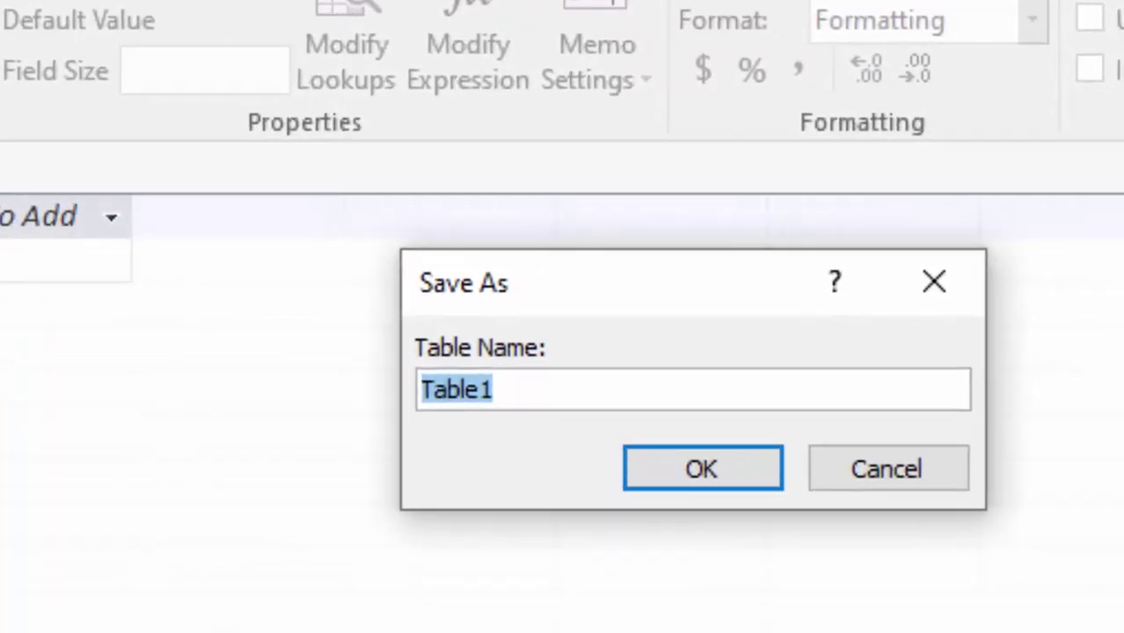
pyautogui.press('BackSpace')
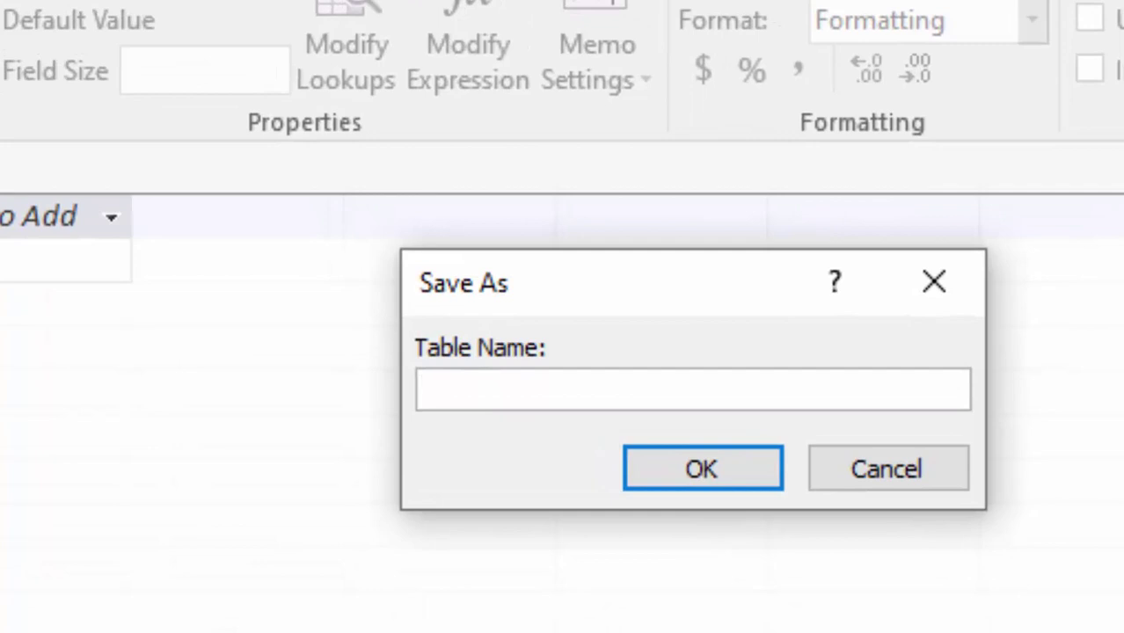
pyautogui.write('Per')
pyautogui.write('son')
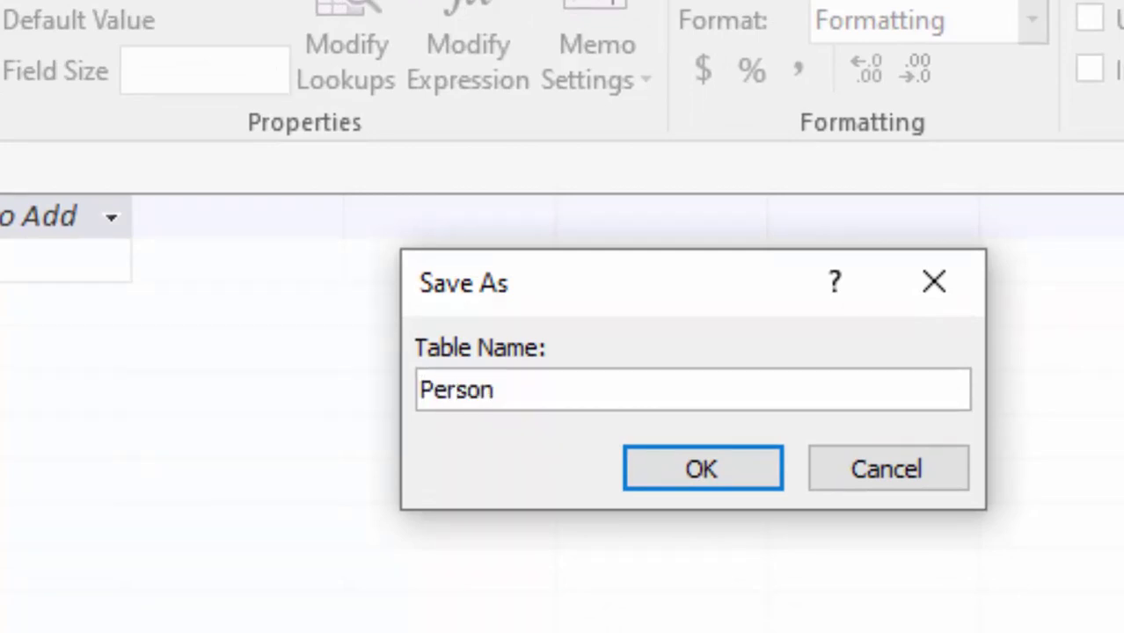
pyautogui.write('T')
pyautogui.click(713, 481)
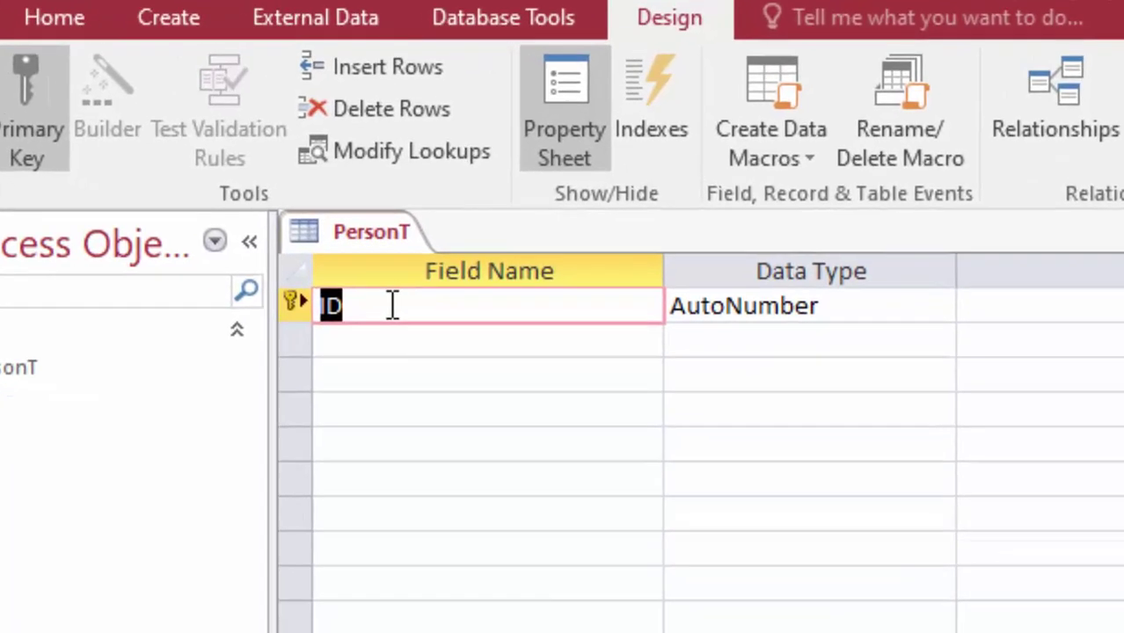
# Step: Rename the ID field to 'Name of Person' and give it the Short Text data type
pyautogui.press('BackSpace')
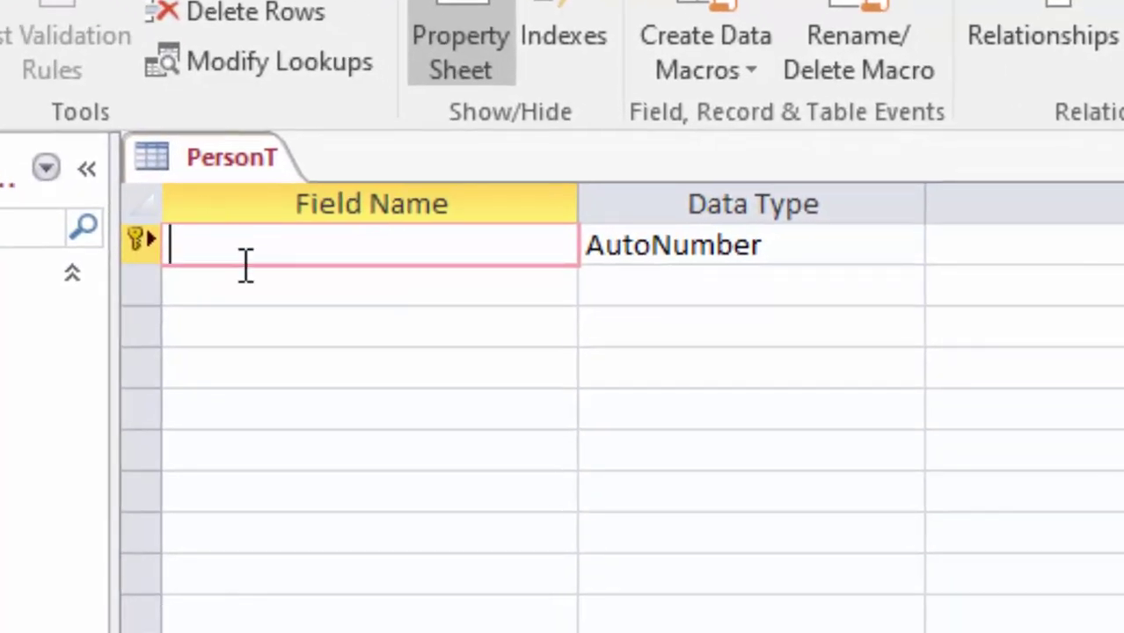
pyautogui.write('N')
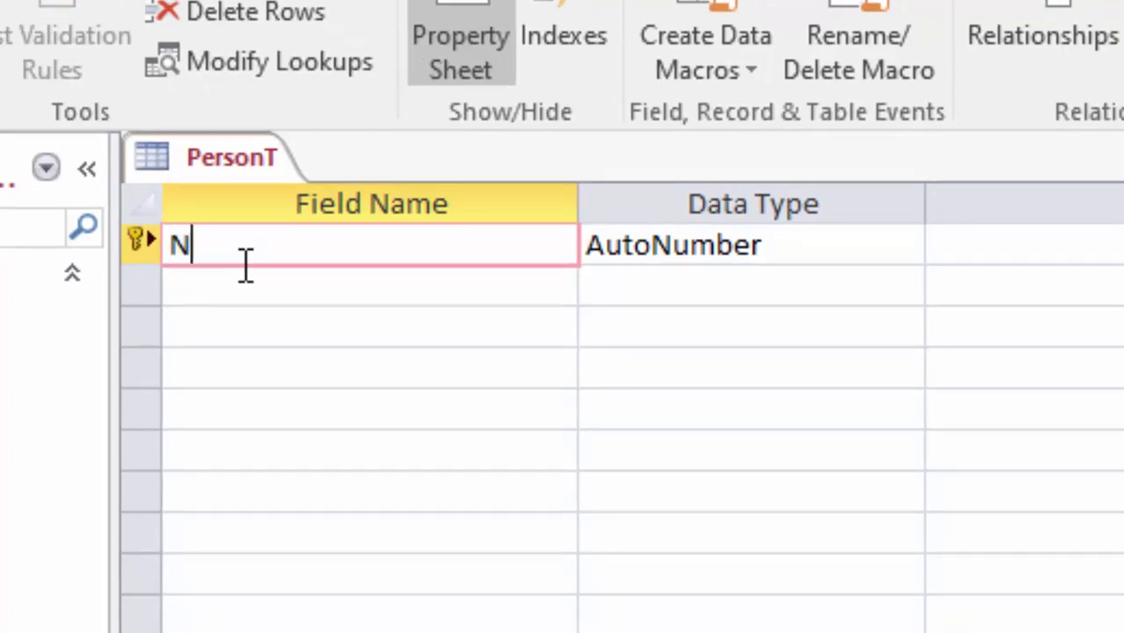
pyautogui.write('ame')
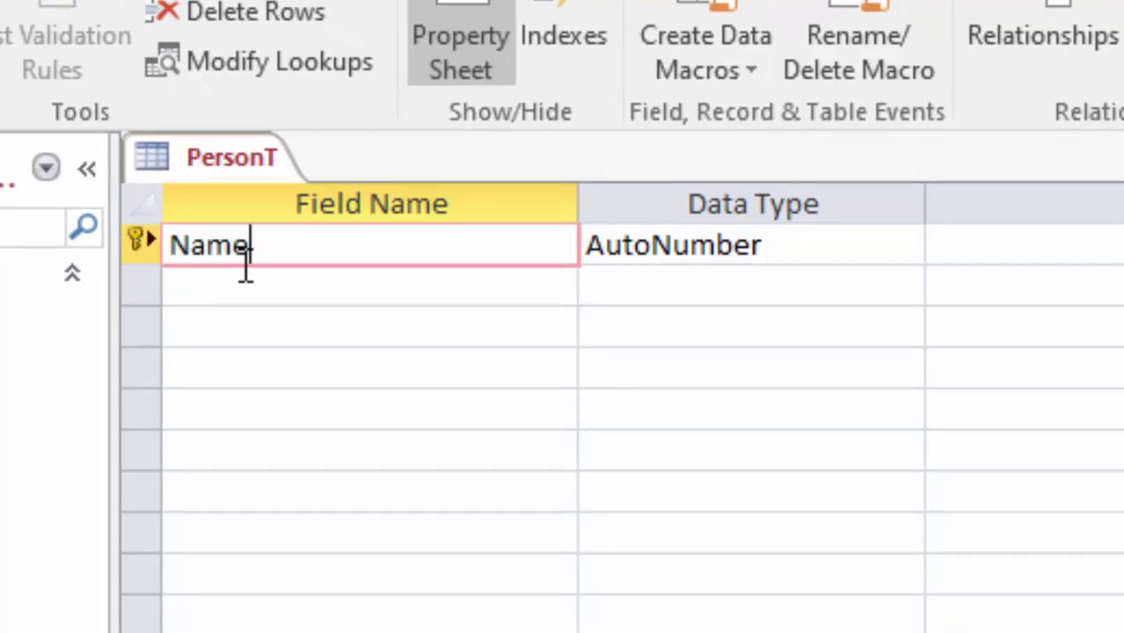
pyautogui.write(' of ')
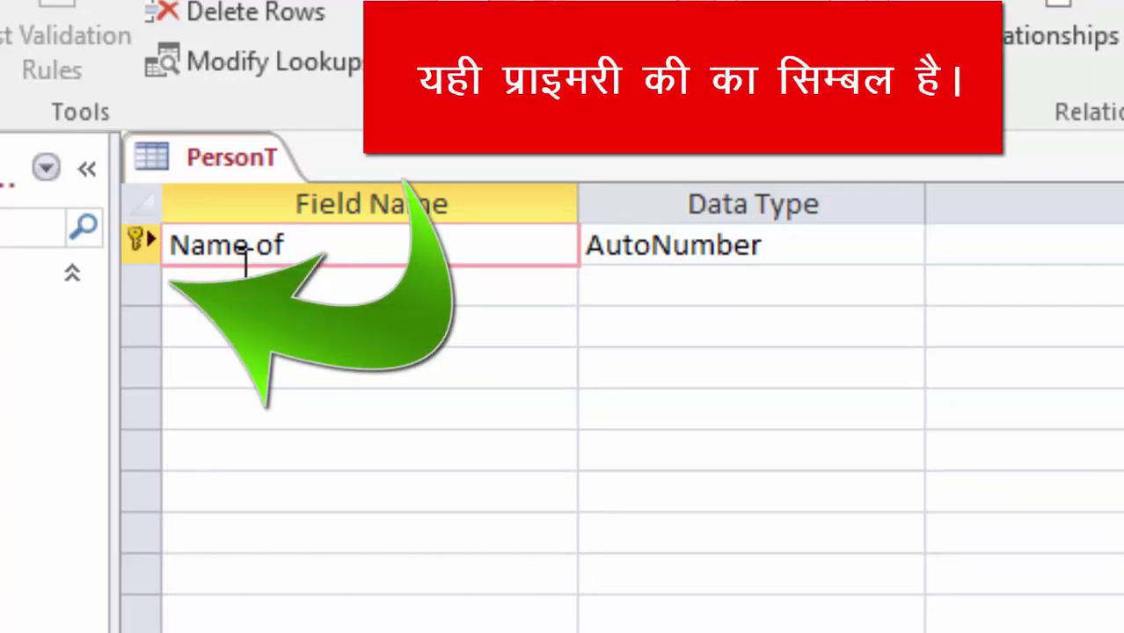
pyautogui.write('Pers')
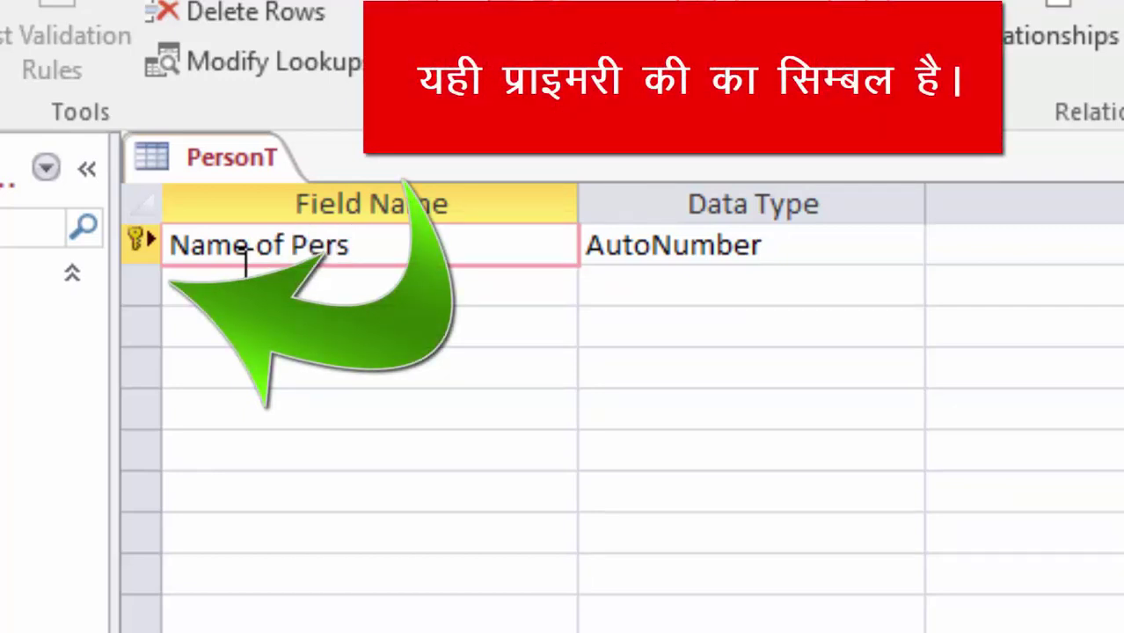
pyautogui.write('on')
pyautogui.press('Tab')
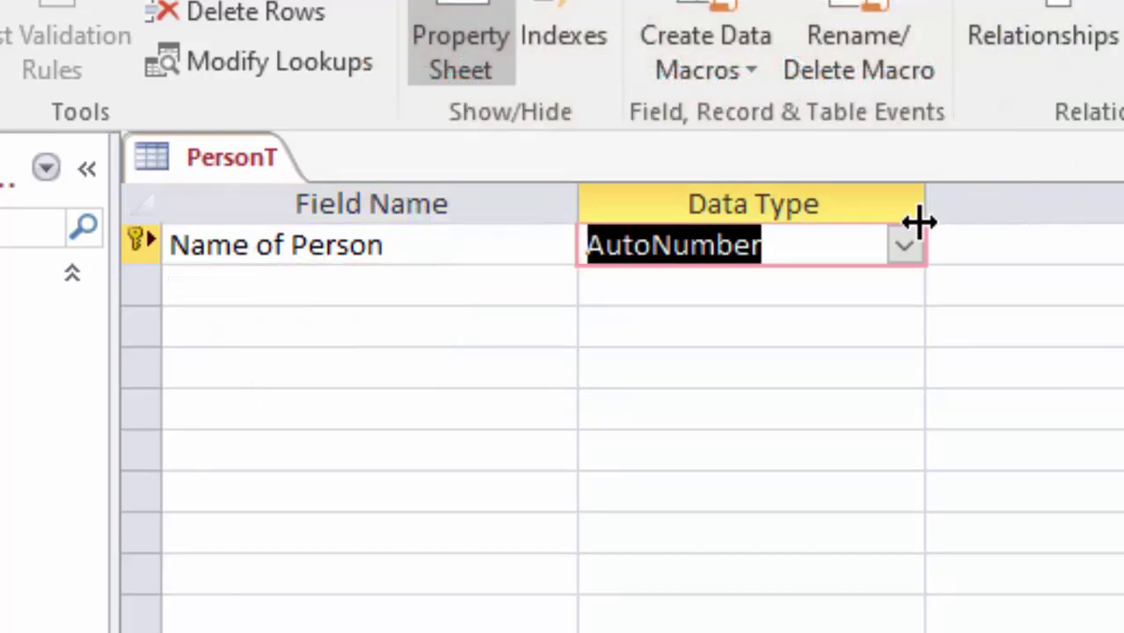
pyautogui.click(908, 248)
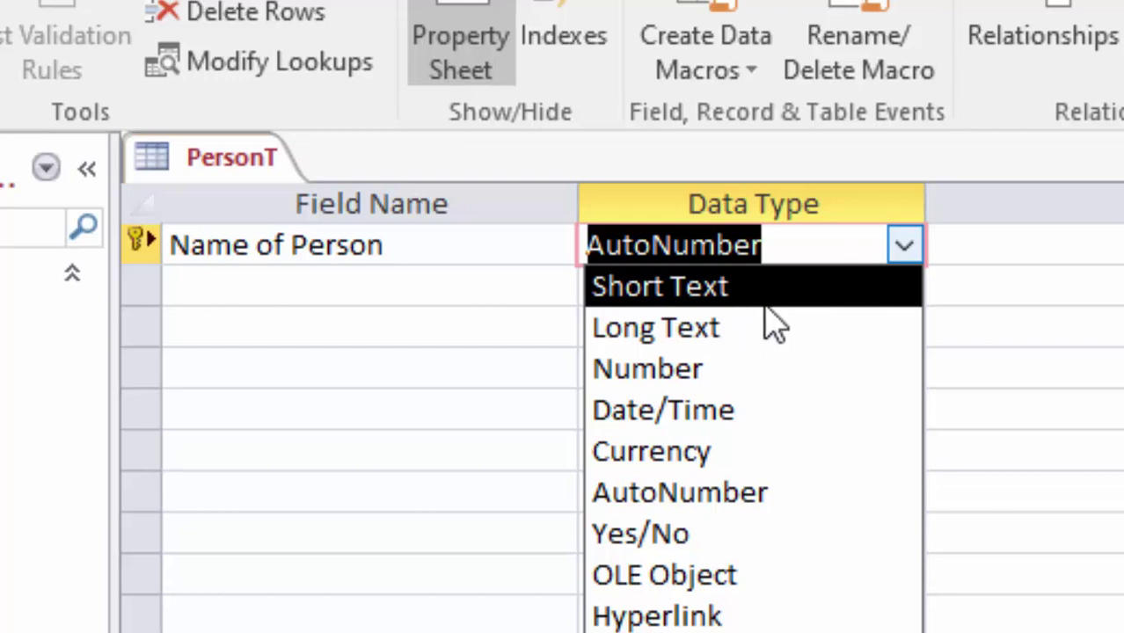
pyautogui.click(764, 305)
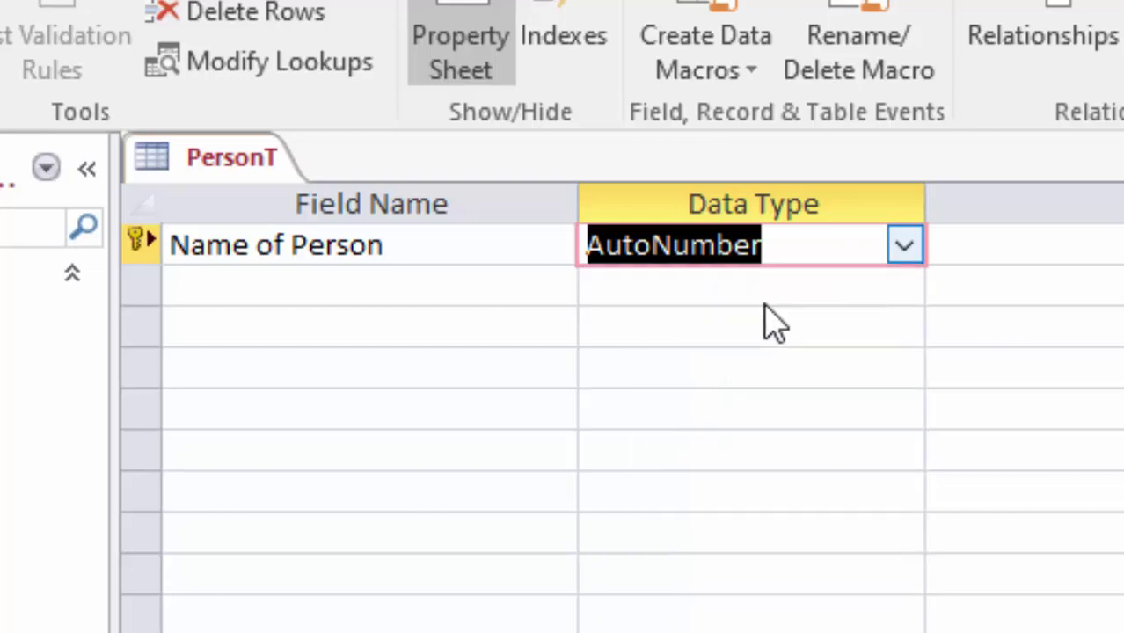
pyautogui.click(313, 283)
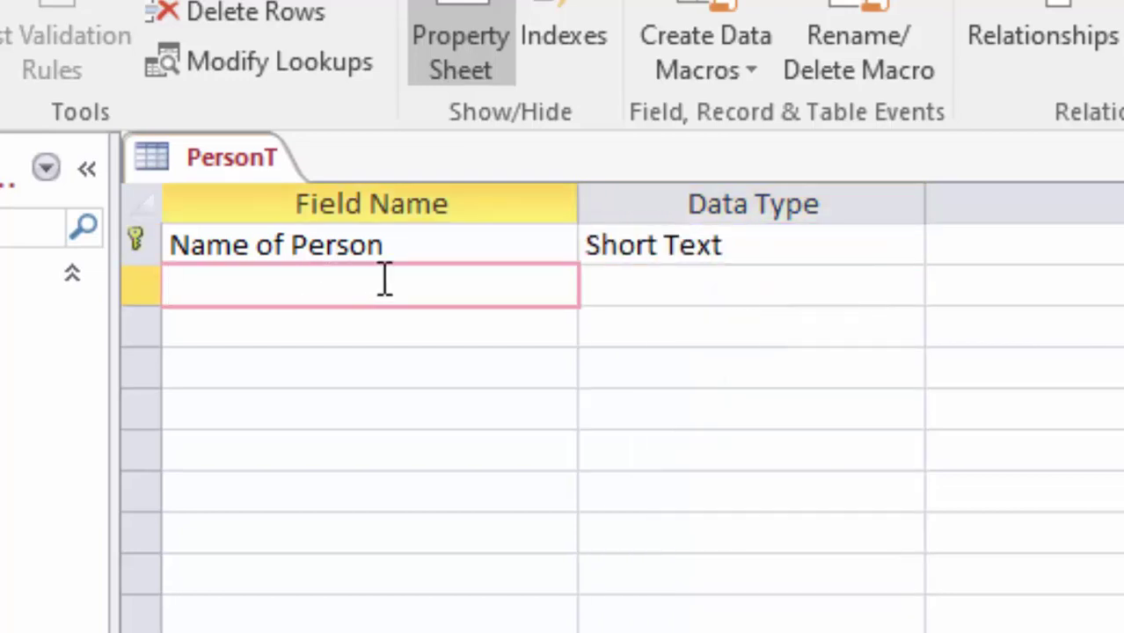
# Step: Add a Person Id field with the AutoNumber data type
pyautogui.write('Per')
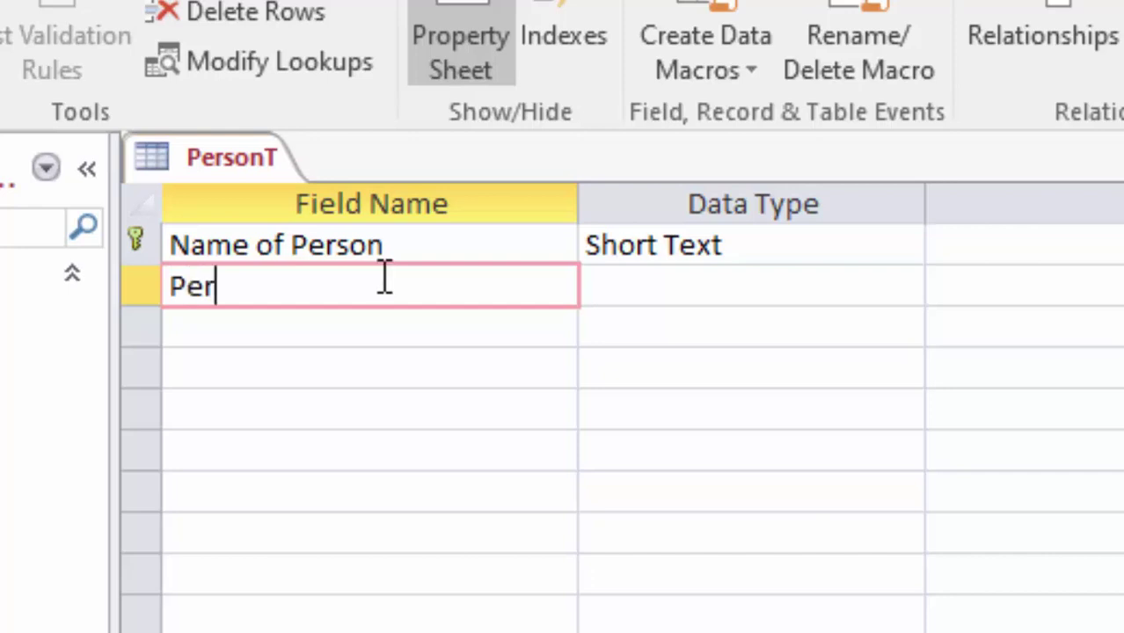
pyautogui.write('son ')
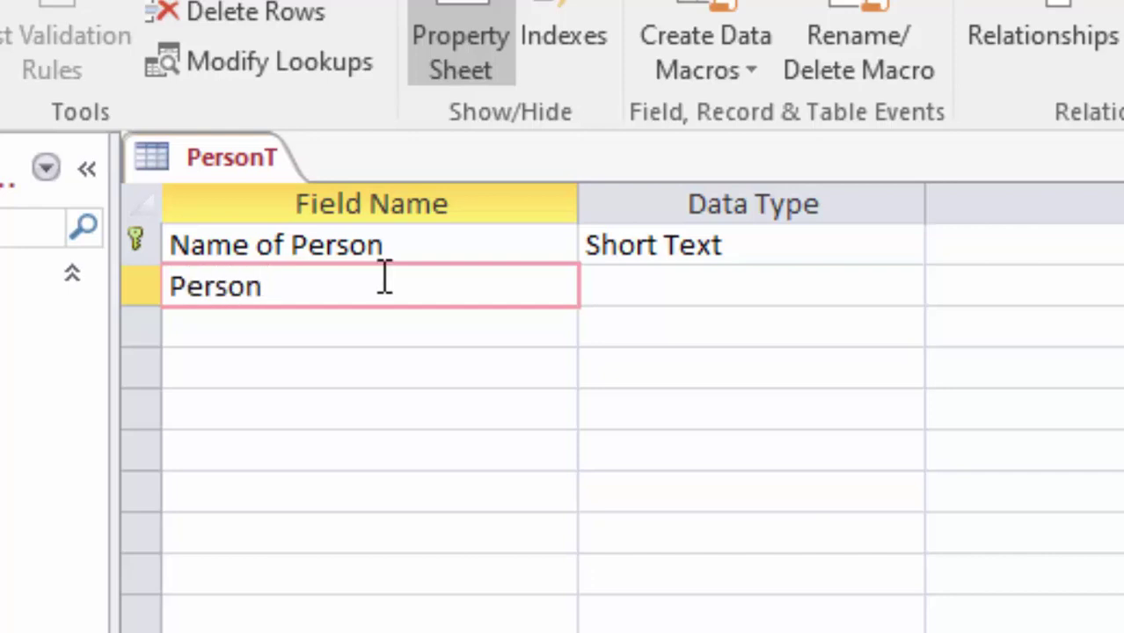
pyautogui.write('Id')
pyautogui.click(773, 287)
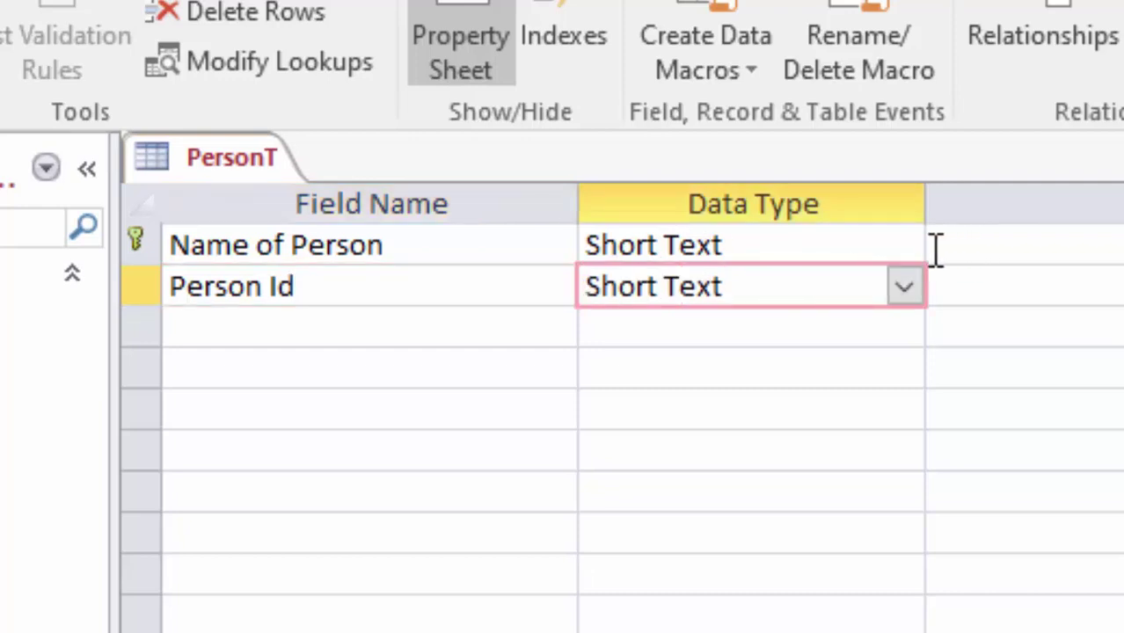
pyautogui.click(903, 287)
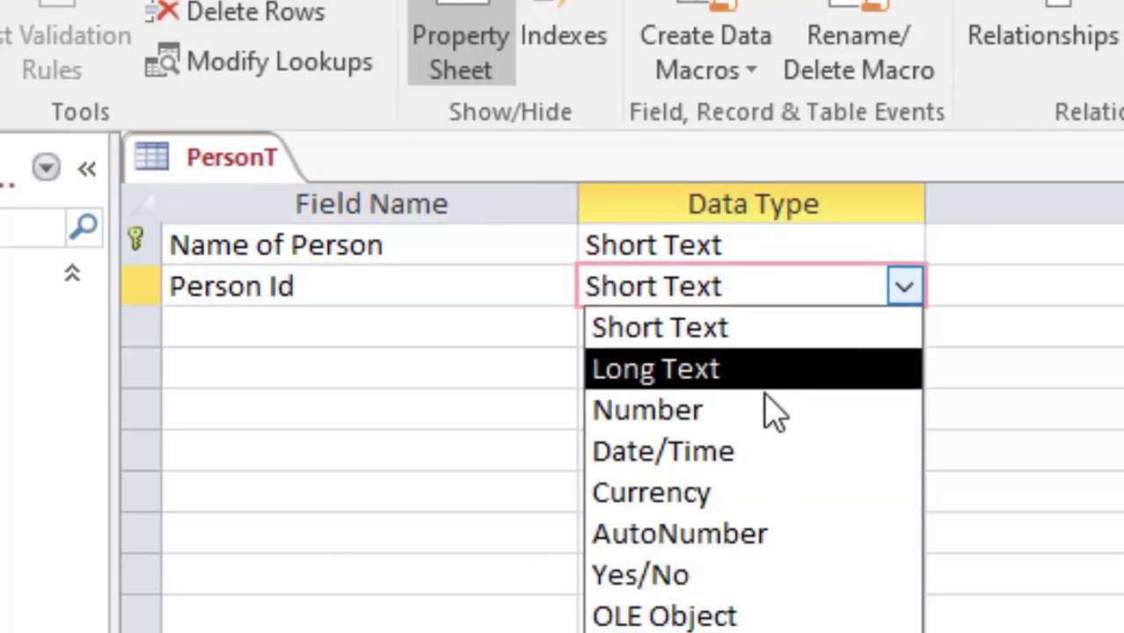
pyautogui.click(759, 531)
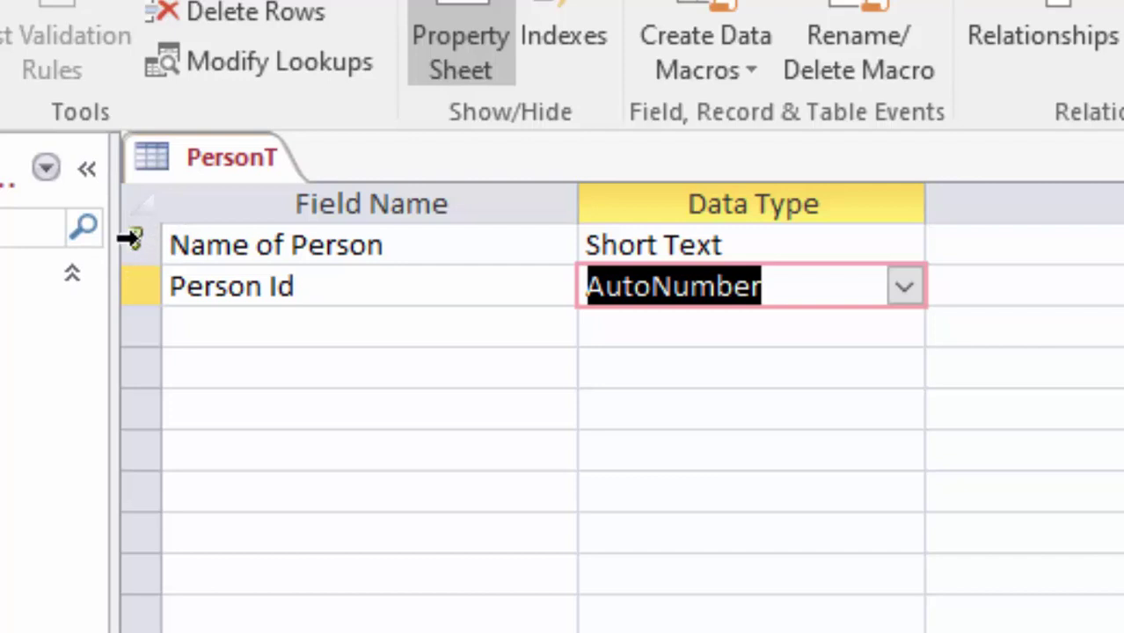
# Step: Make Person Id the primary key in place of Name of Person
pyautogui.rightClick(137, 249)
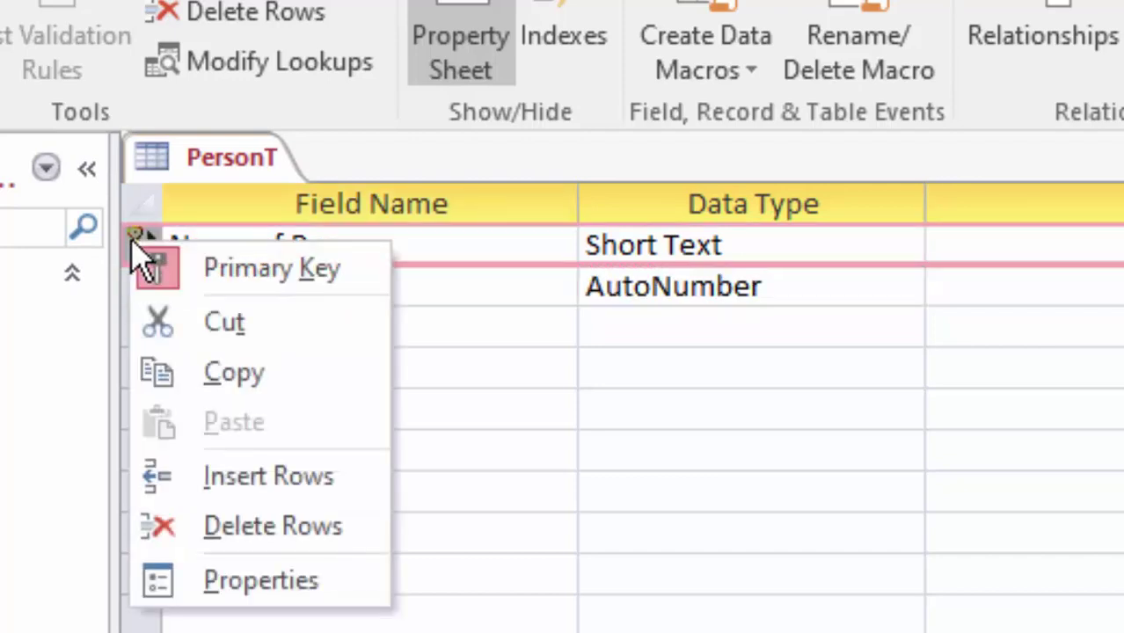
pyautogui.click(8, 410)
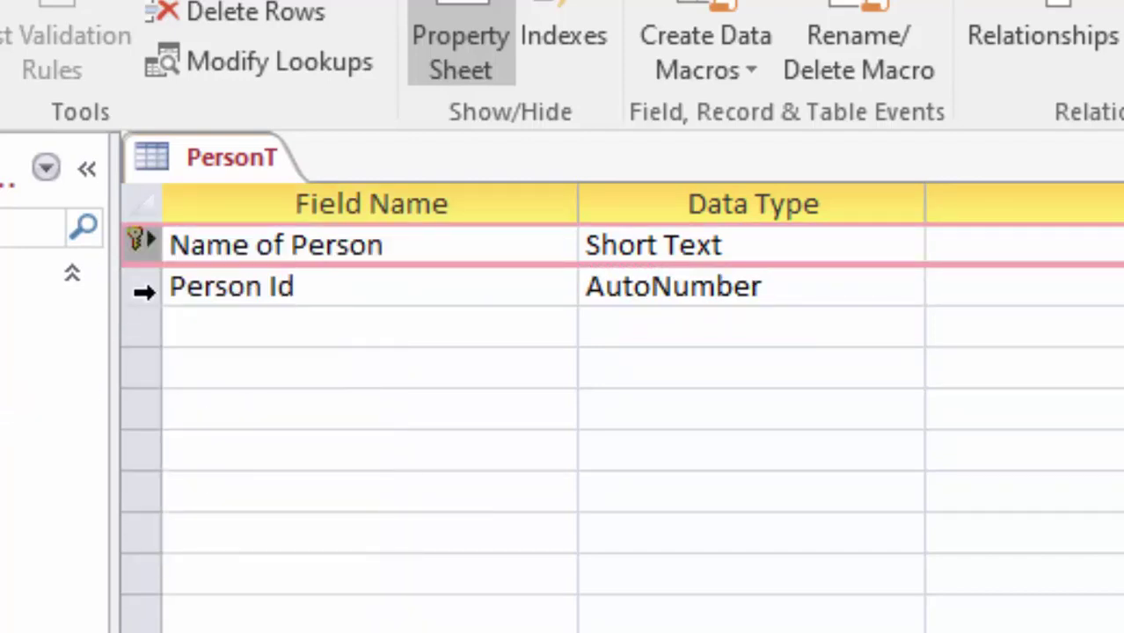
pyautogui.rightClick(143, 292)
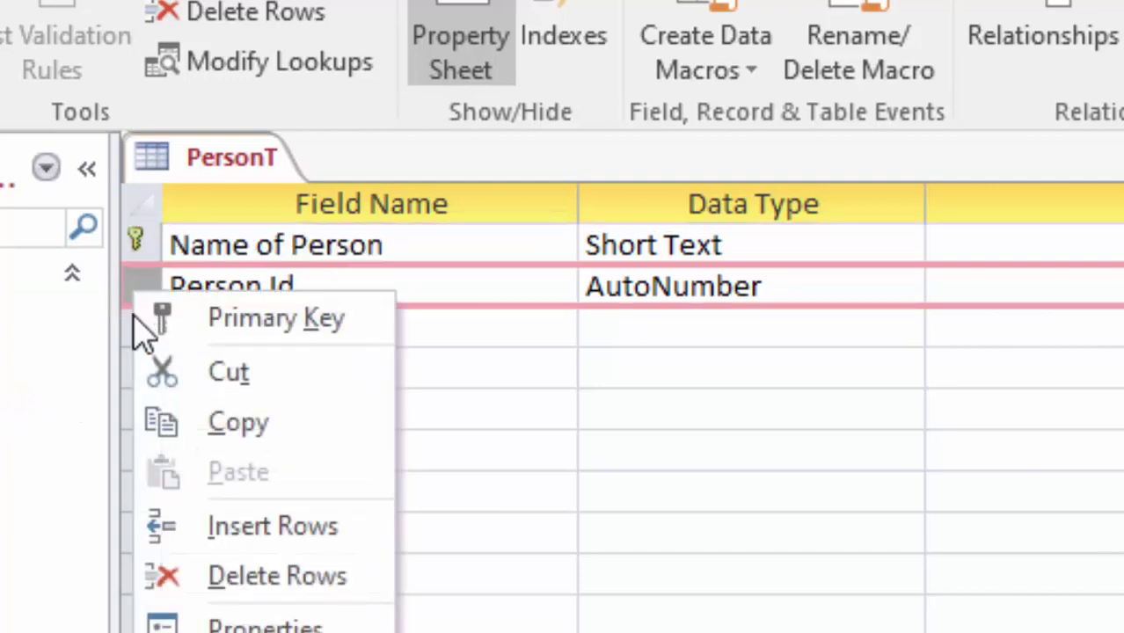
pyautogui.click(255, 321)
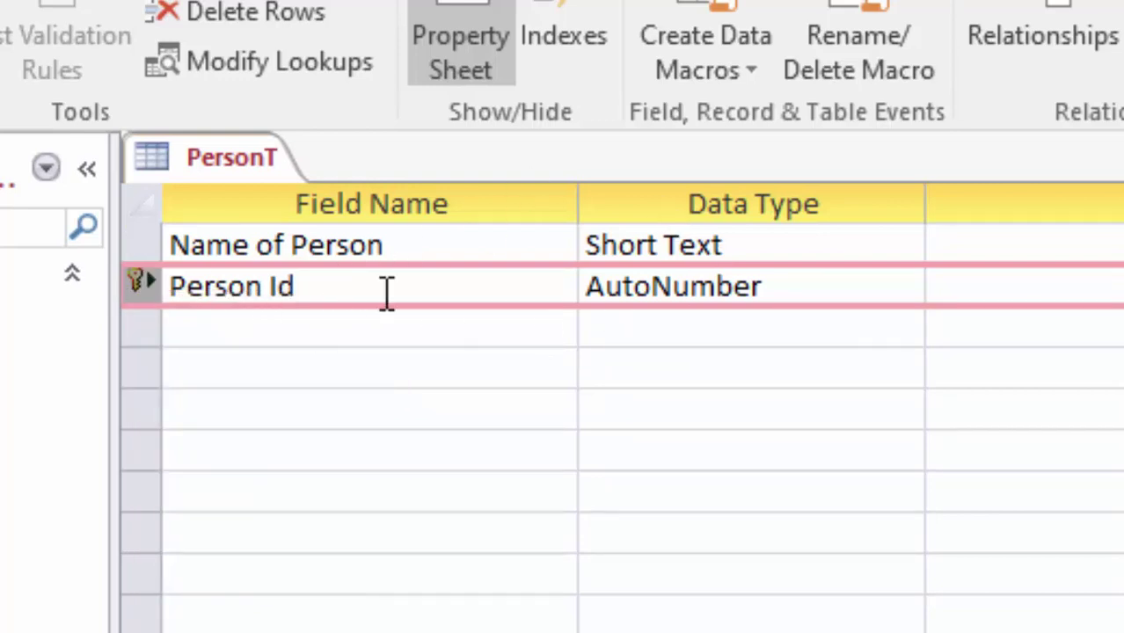
pyautogui.click(256, 319)
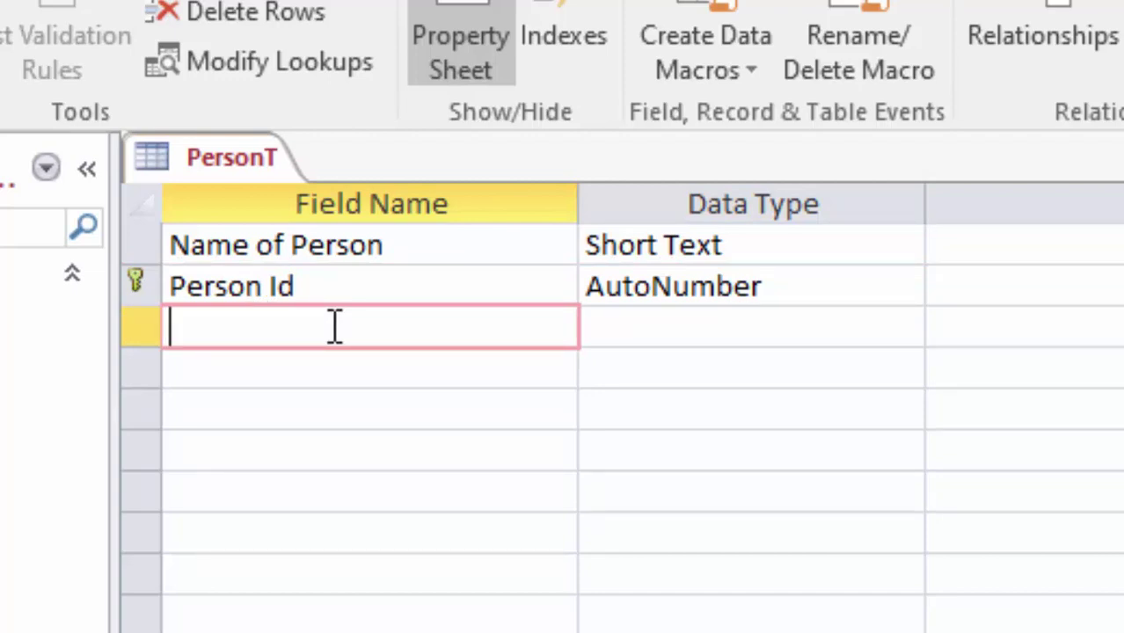
# Step: Add Country and State fields, both of type Short Text
pyautogui.write('Coun')
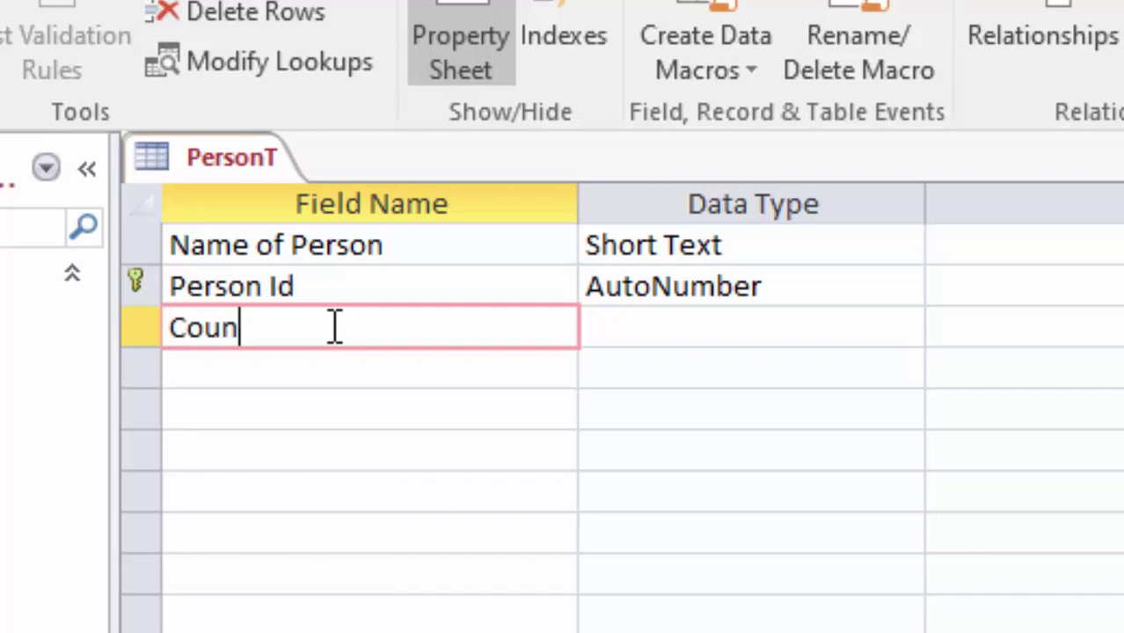
pyautogui.write('try')
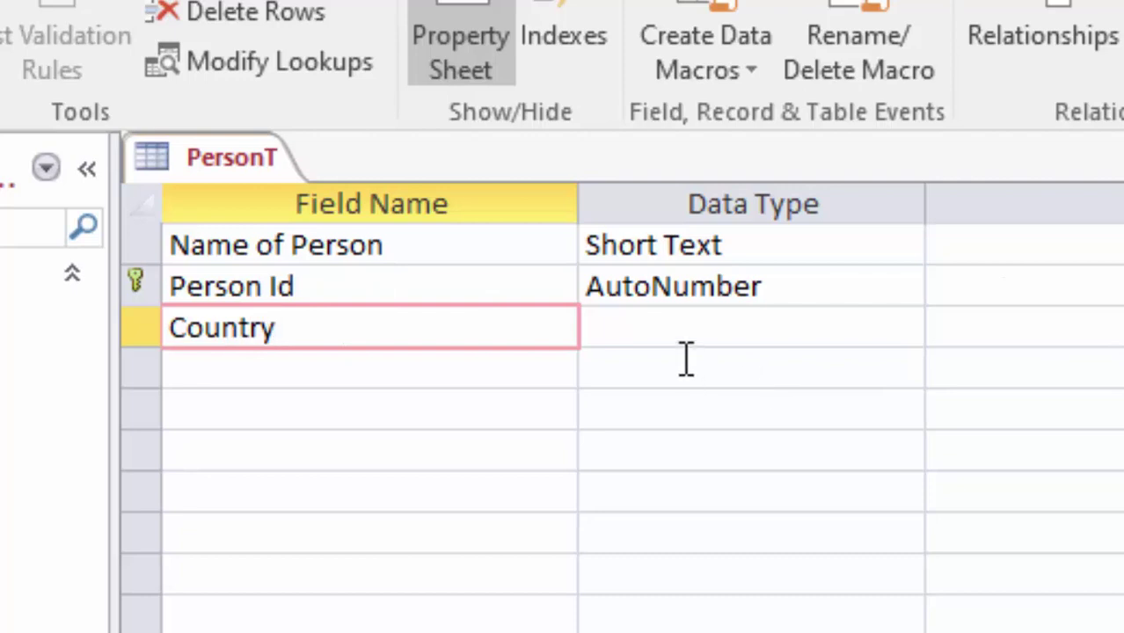
pyautogui.click(705, 322)
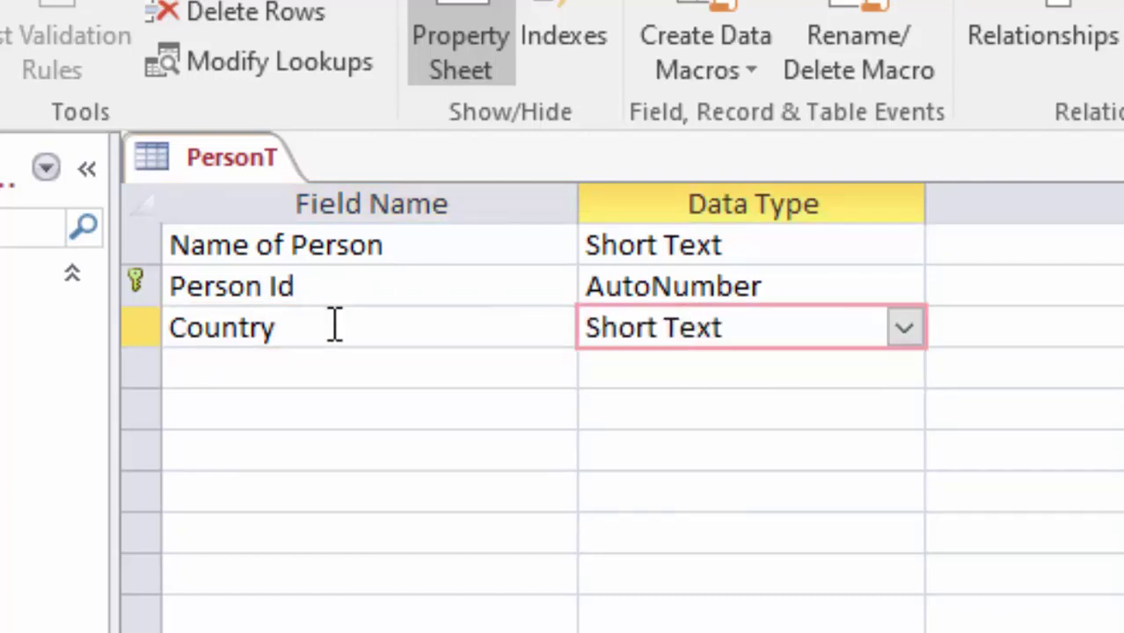
pyautogui.click(288, 361)
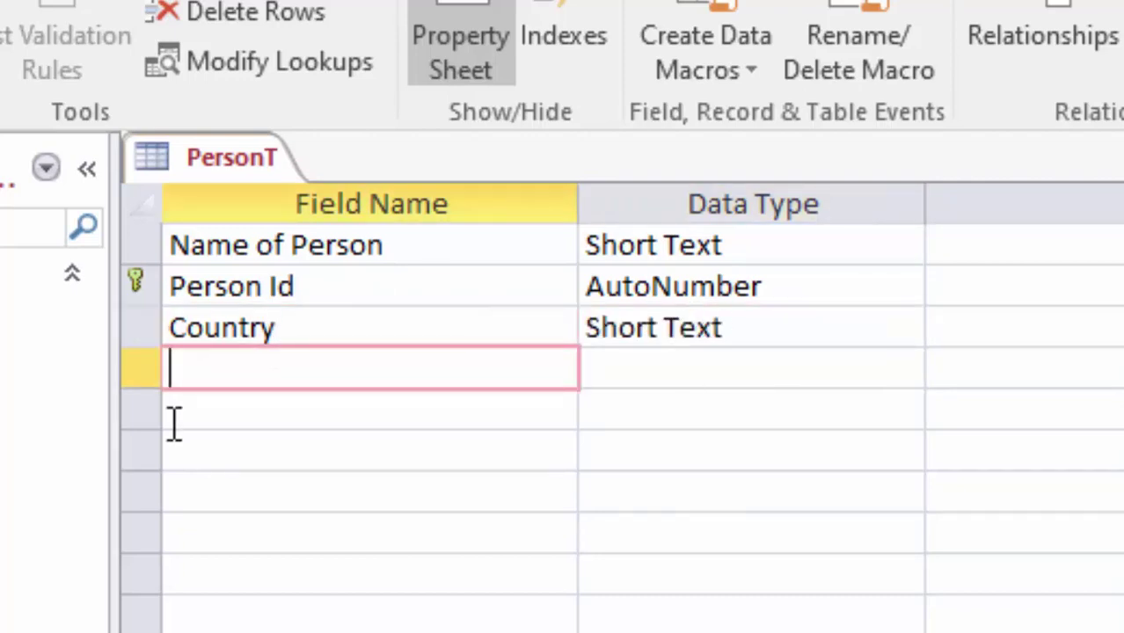
pyautogui.write('S')
pyautogui.write('tate')
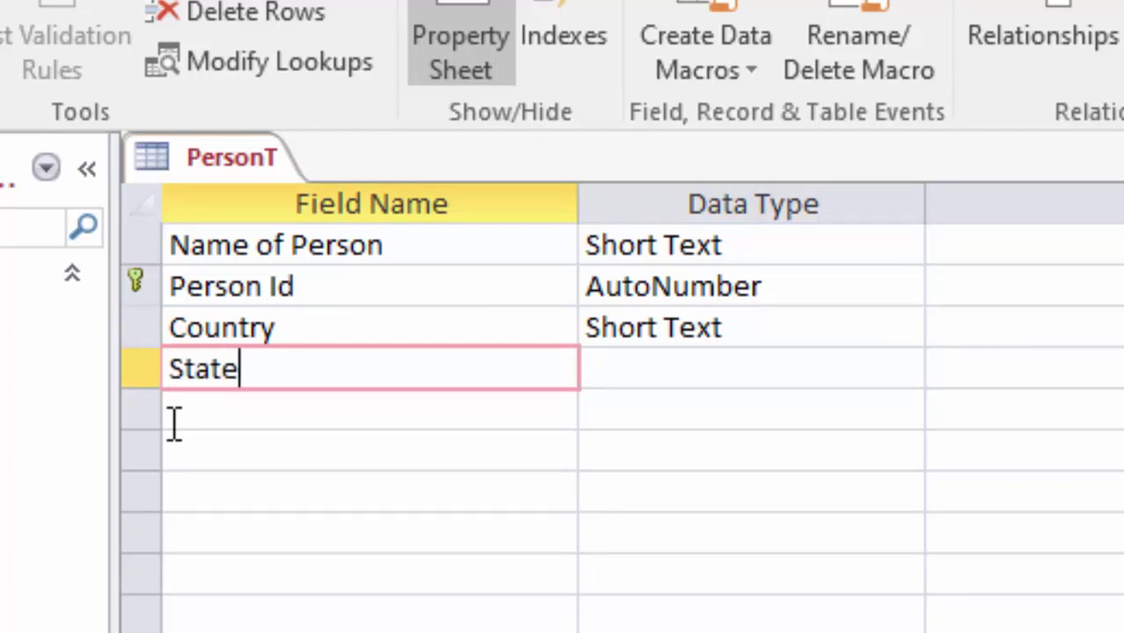
pyautogui.press('Tab')
pyautogui.write('q')
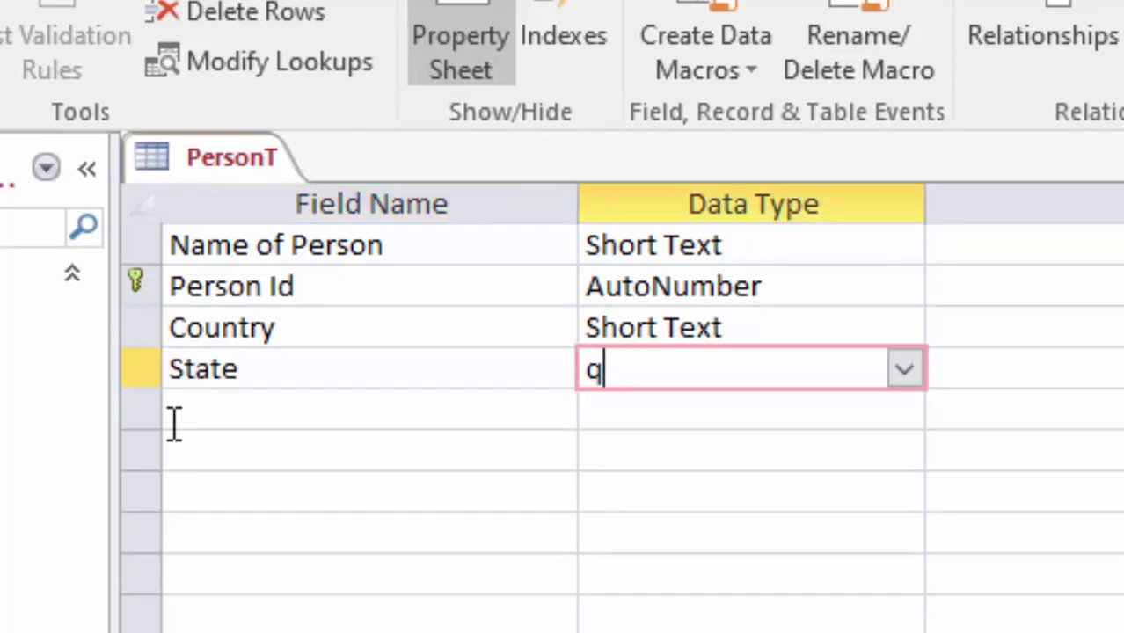
pyautogui.press('BackSpace')
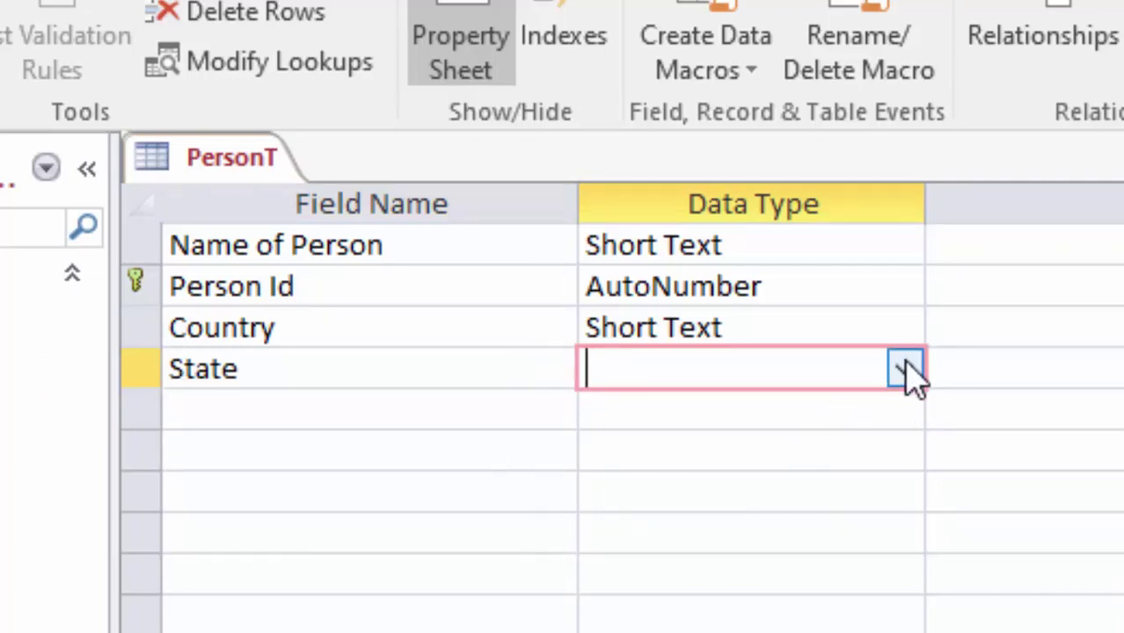
pyautogui.click(907, 370)
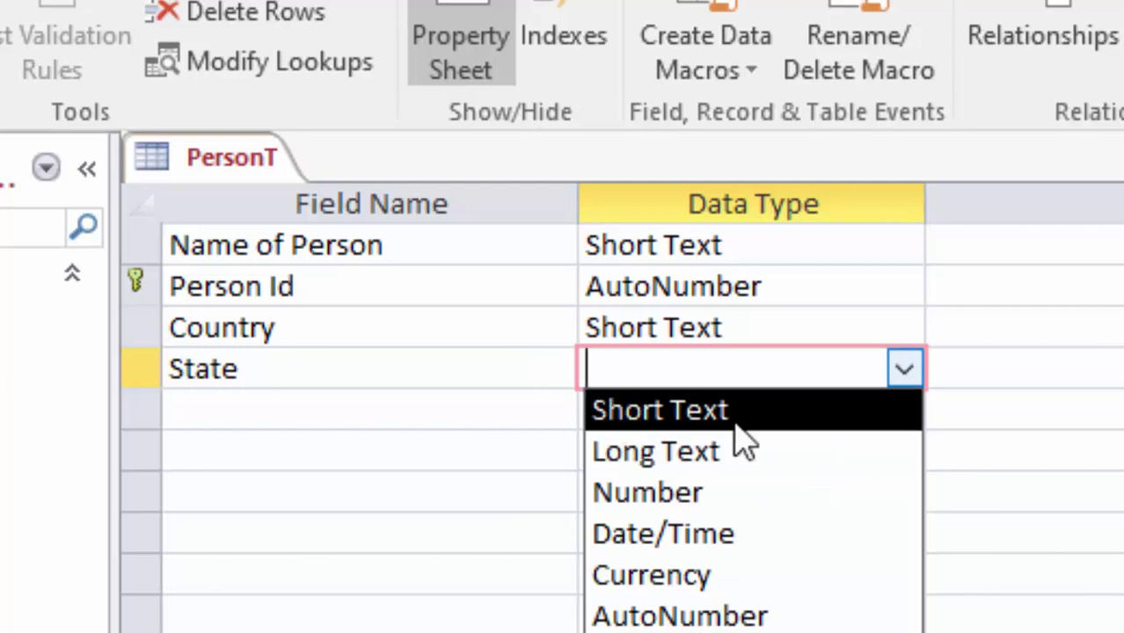
pyautogui.click(695, 412)
# Step: Add a City field with the Short Text data type
pyautogui.click(252, 413)
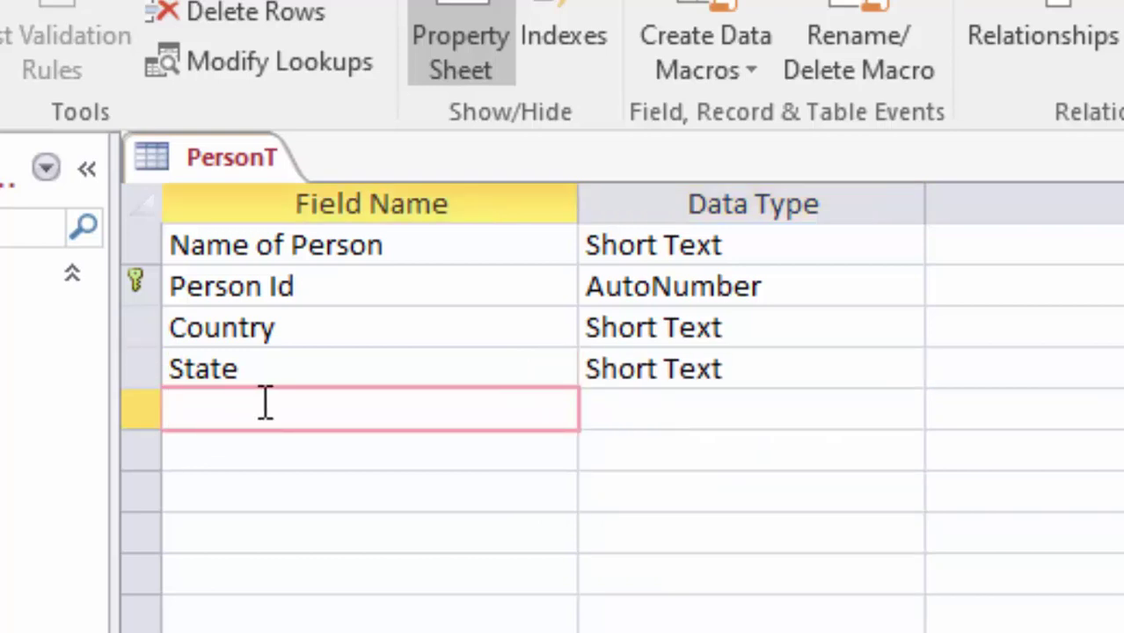
pyautogui.write('Ci')
pyautogui.write('ty')
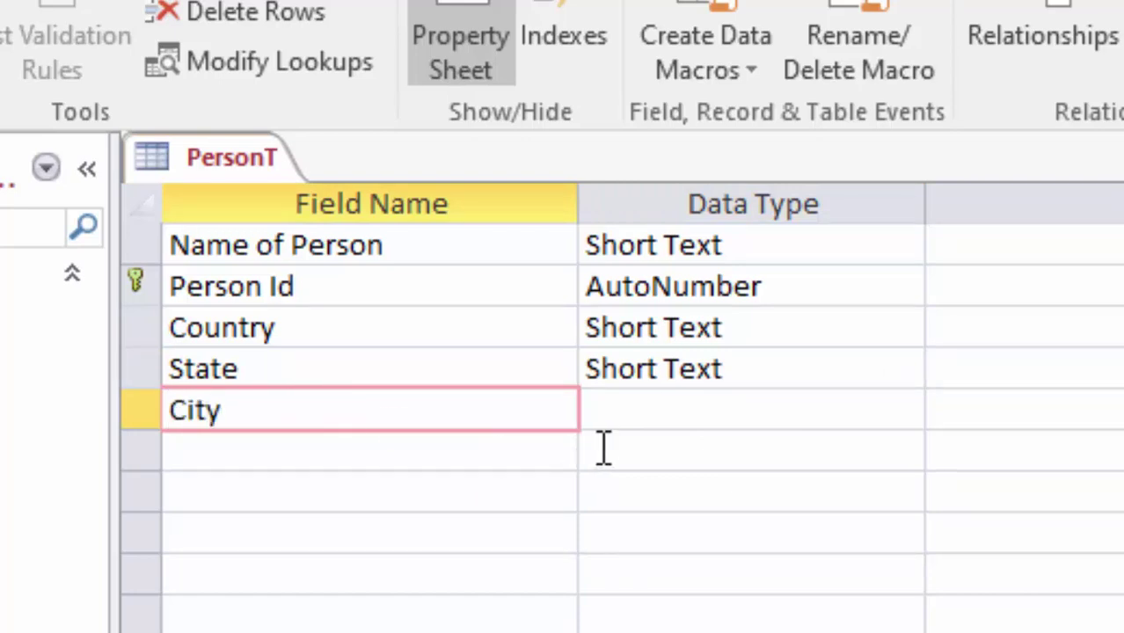
pyautogui.click(661, 407)
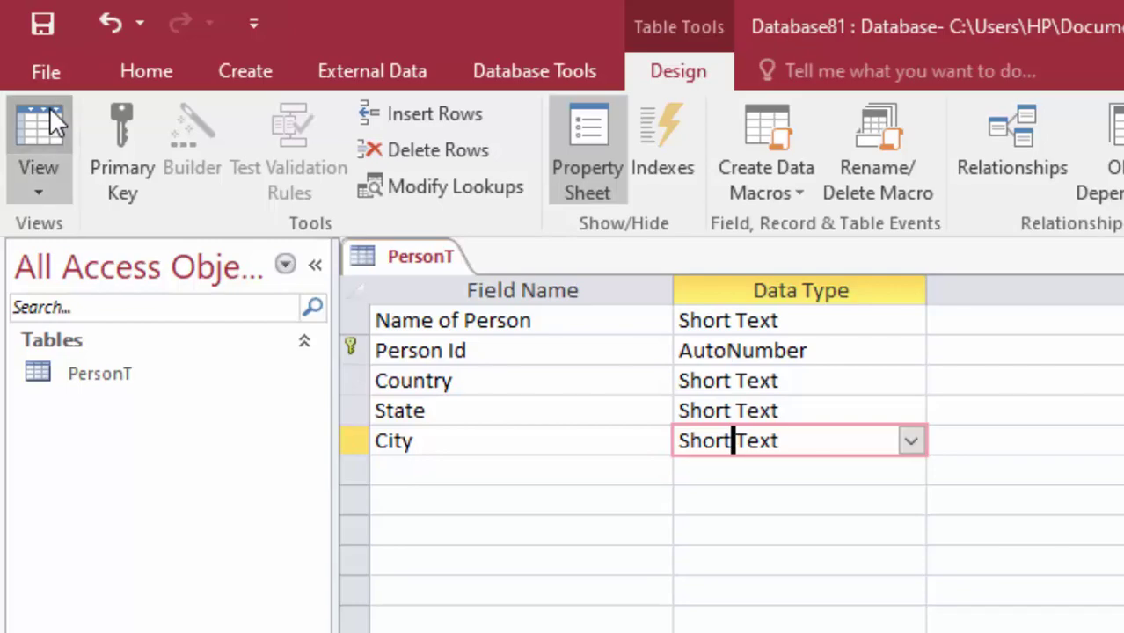
# Step: Change Person Id from AutoNumber to Number, save PersonT, and open it in Datasheet View
pyautogui.click(49, 106)
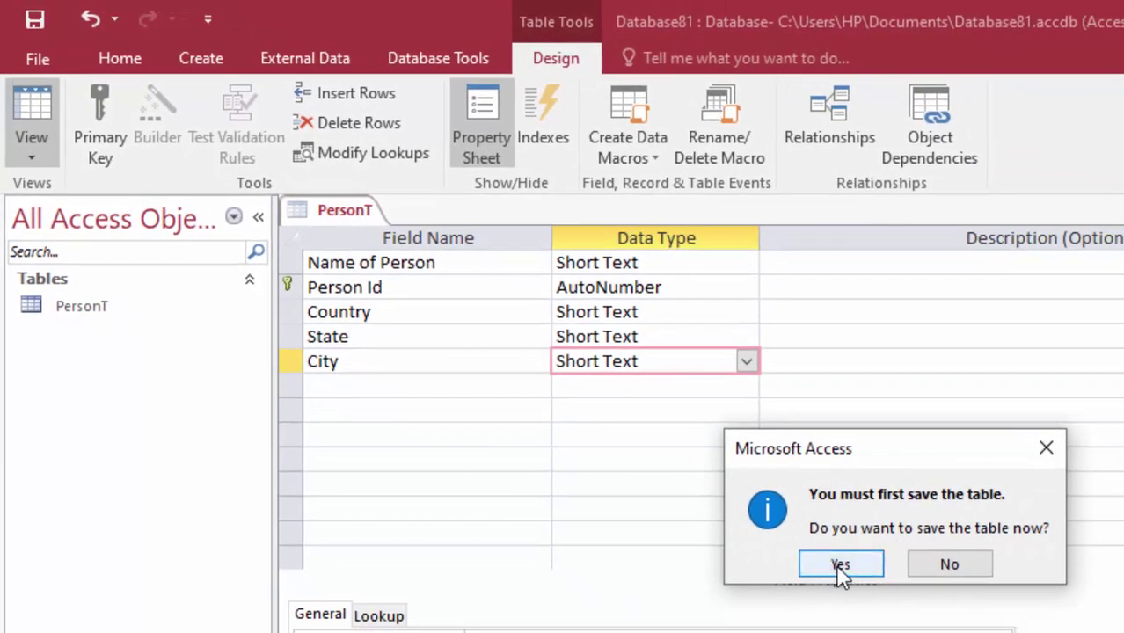
pyautogui.click(841, 564)
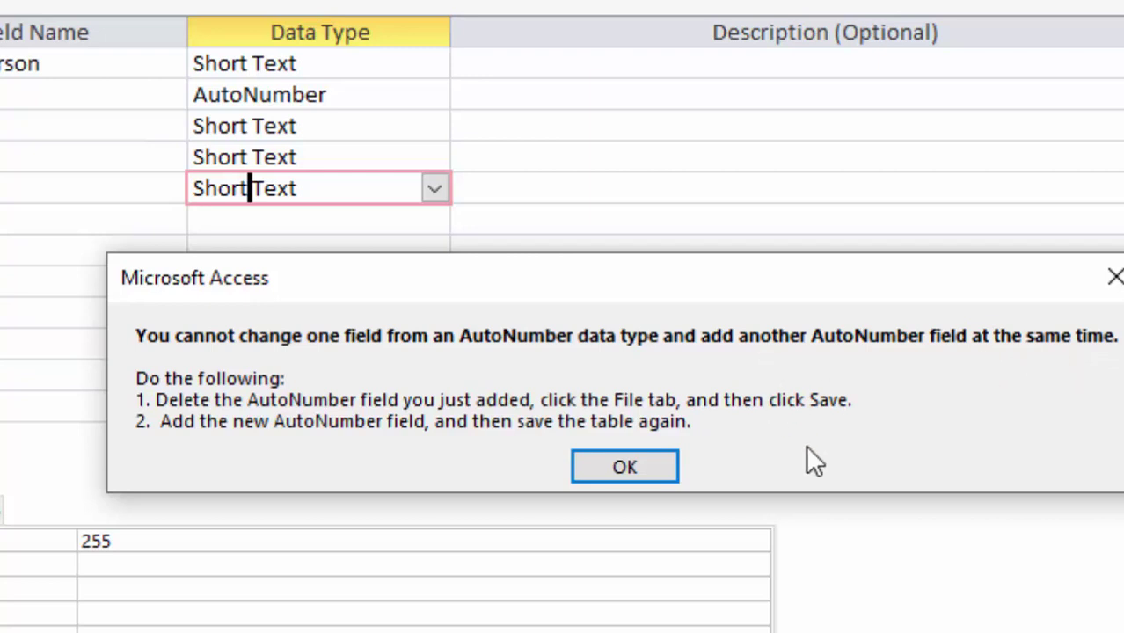
pyautogui.click(637, 456)
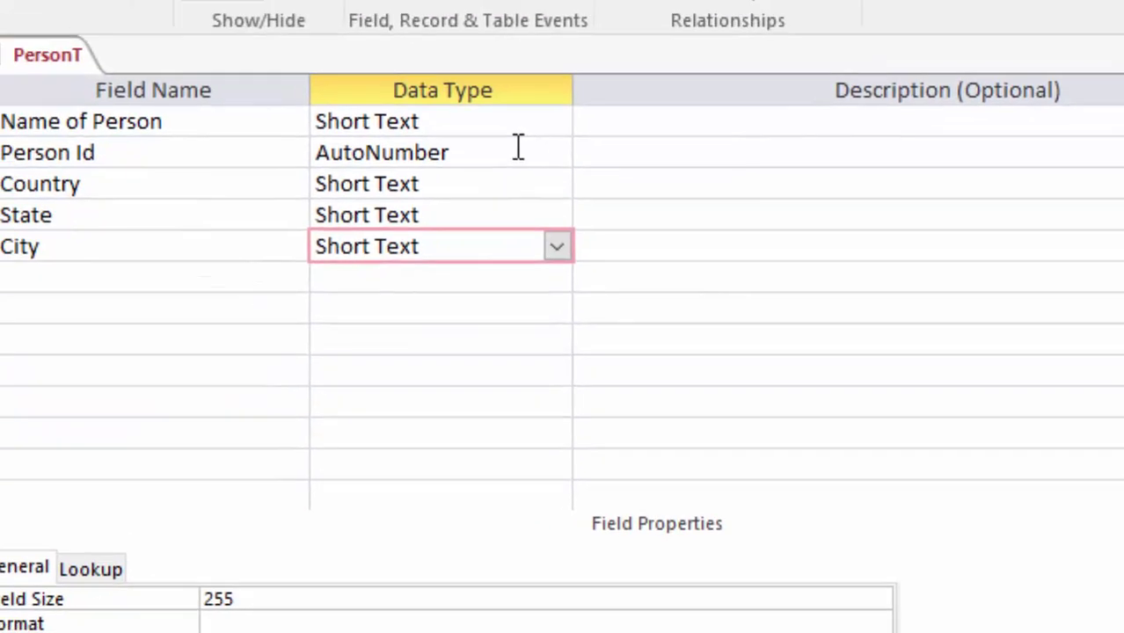
pyautogui.click(736, 226)
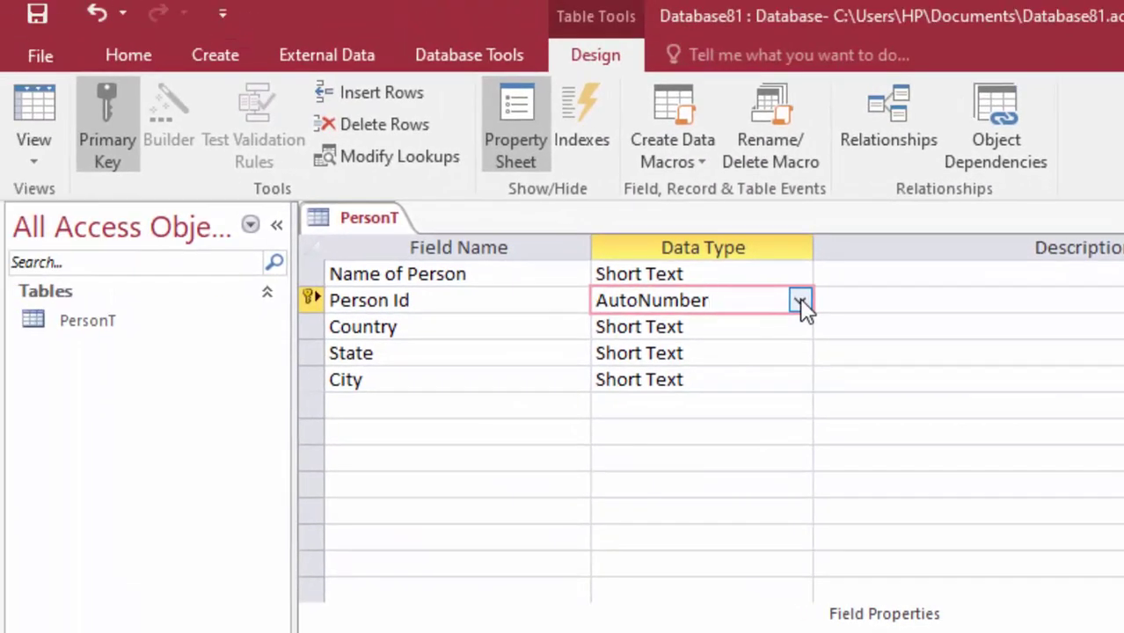
pyautogui.click(800, 302)
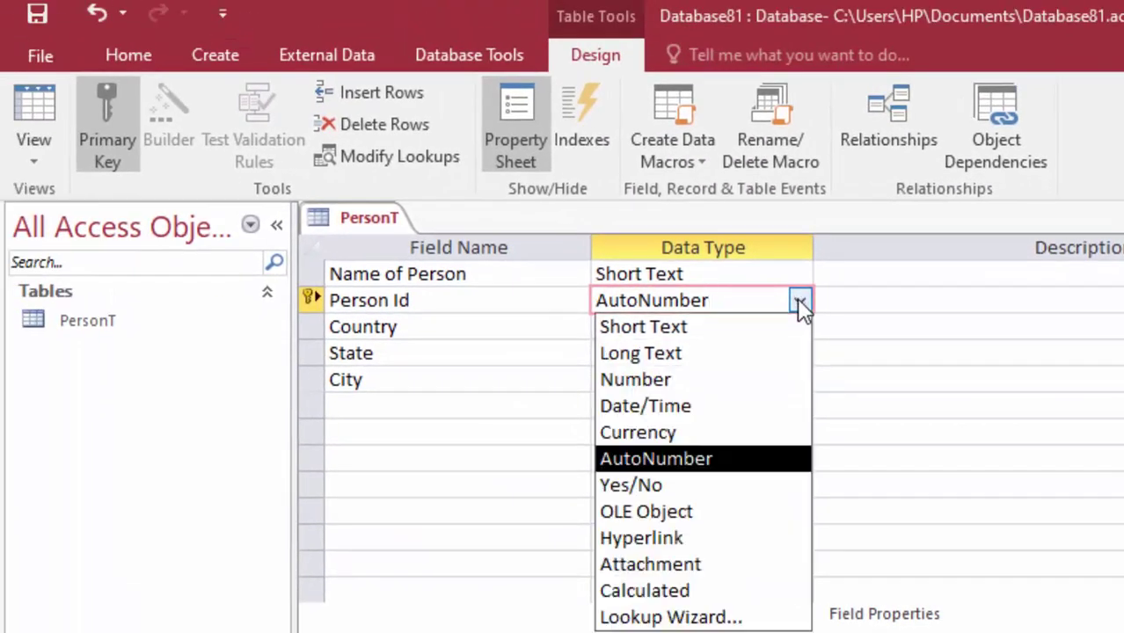
pyautogui.click(718, 382)
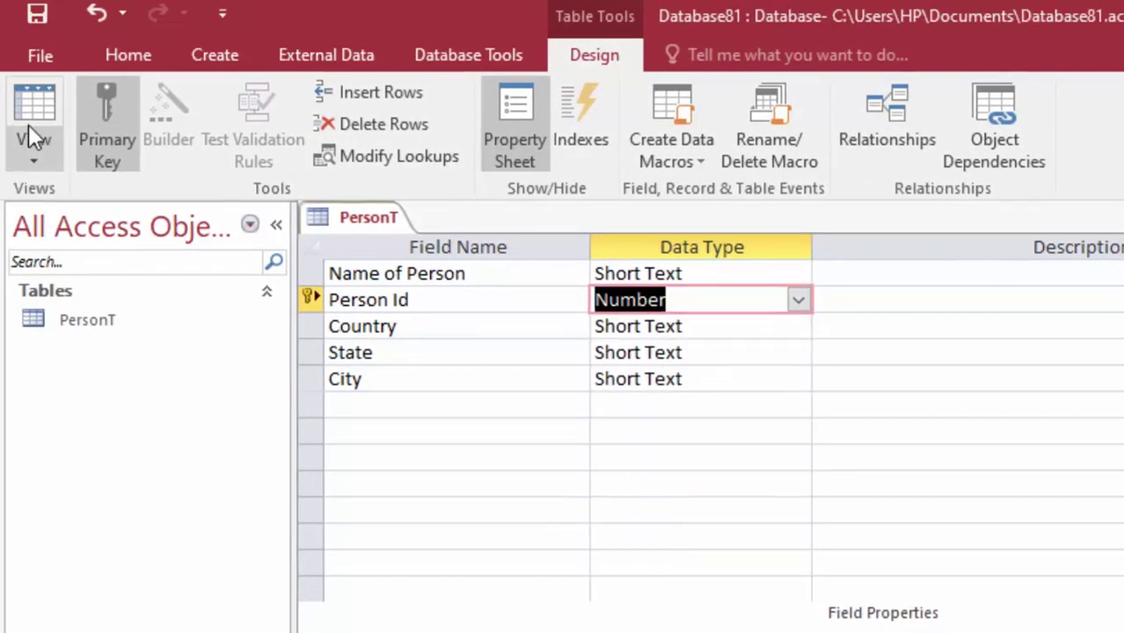
pyautogui.click(33, 110)
pyautogui.click(856, 568)
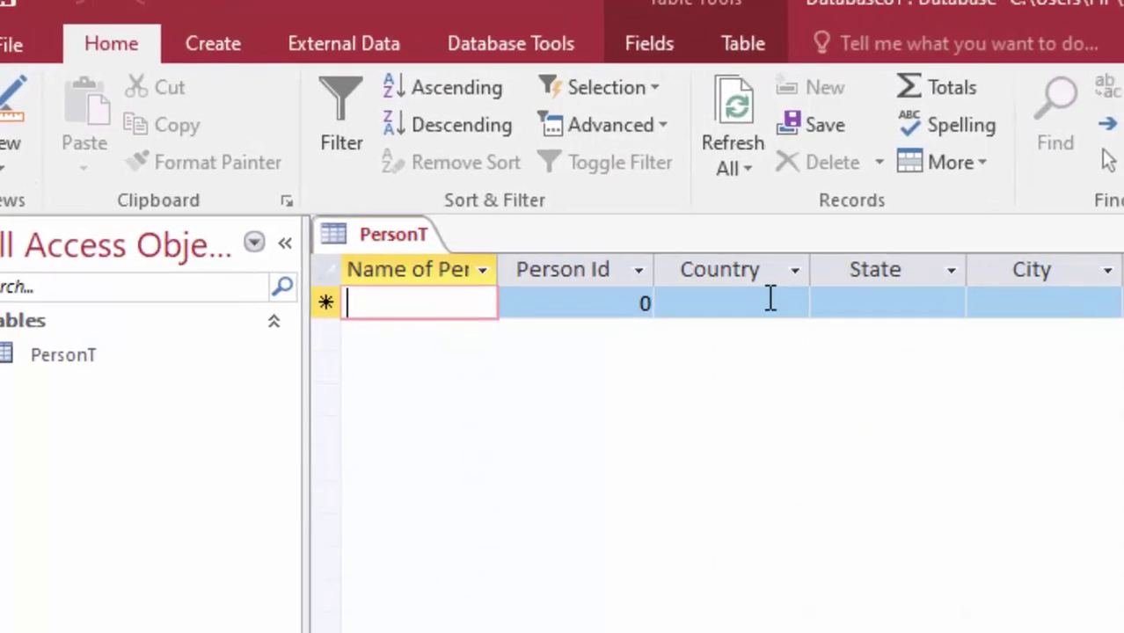
# Step: Widen the columns and enter the first record: a person's name, 1, India, UP, Deoria
pyautogui.moveTo(555, 236); pyautogui.dragTo(585, 235)
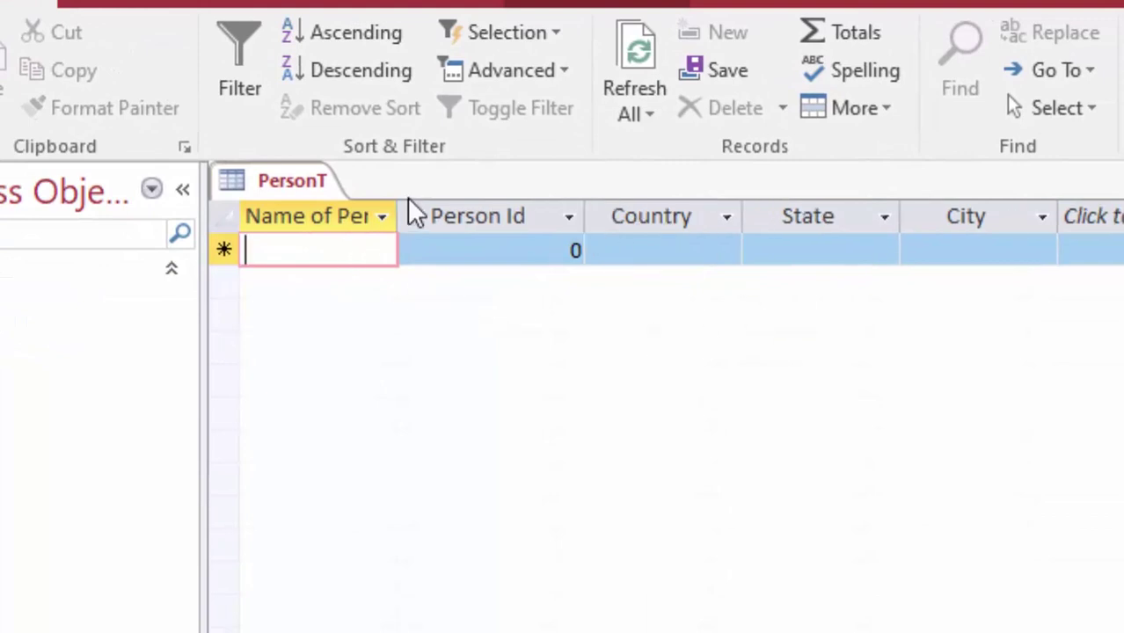
pyautogui.moveTo(407, 215); pyautogui.dragTo(482, 276)
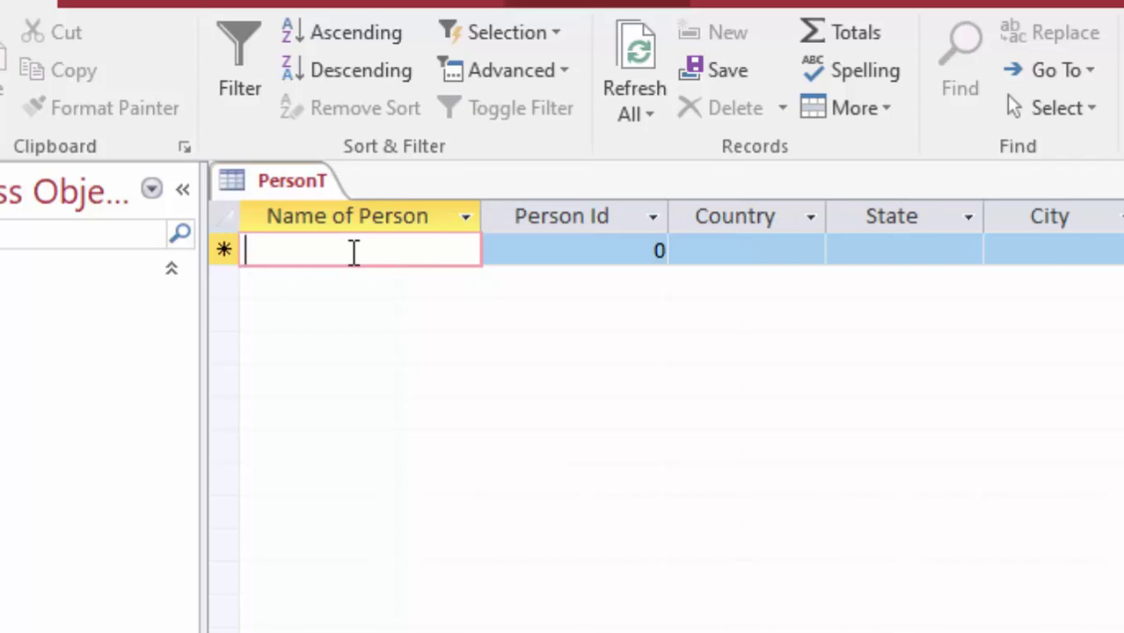
pyautogui.write('Ram')
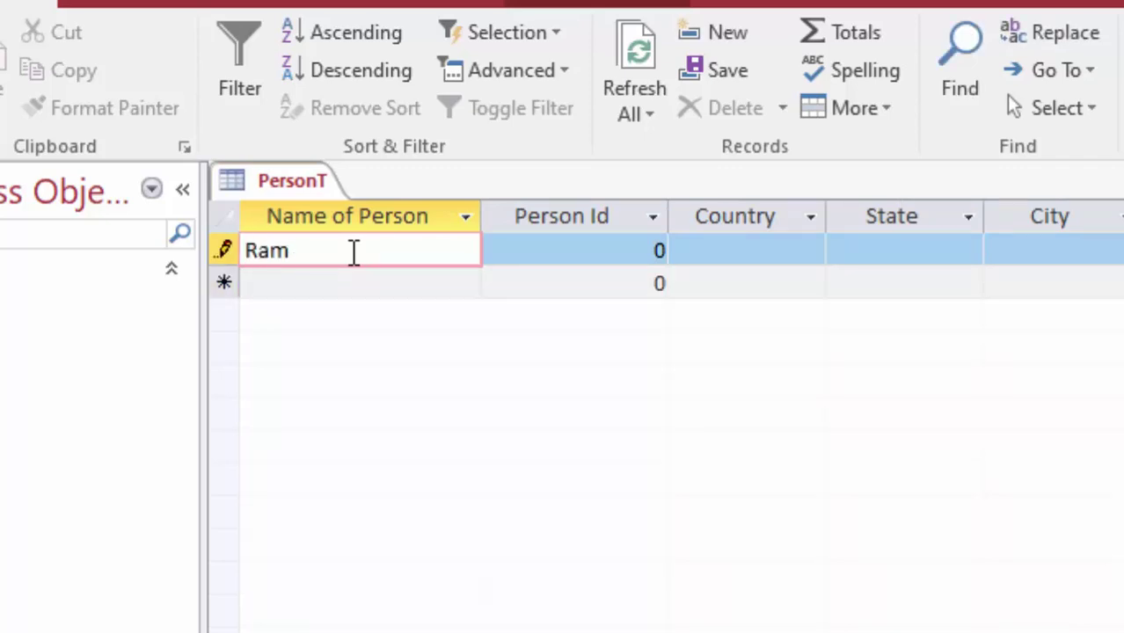
pyautogui.press('Tab')
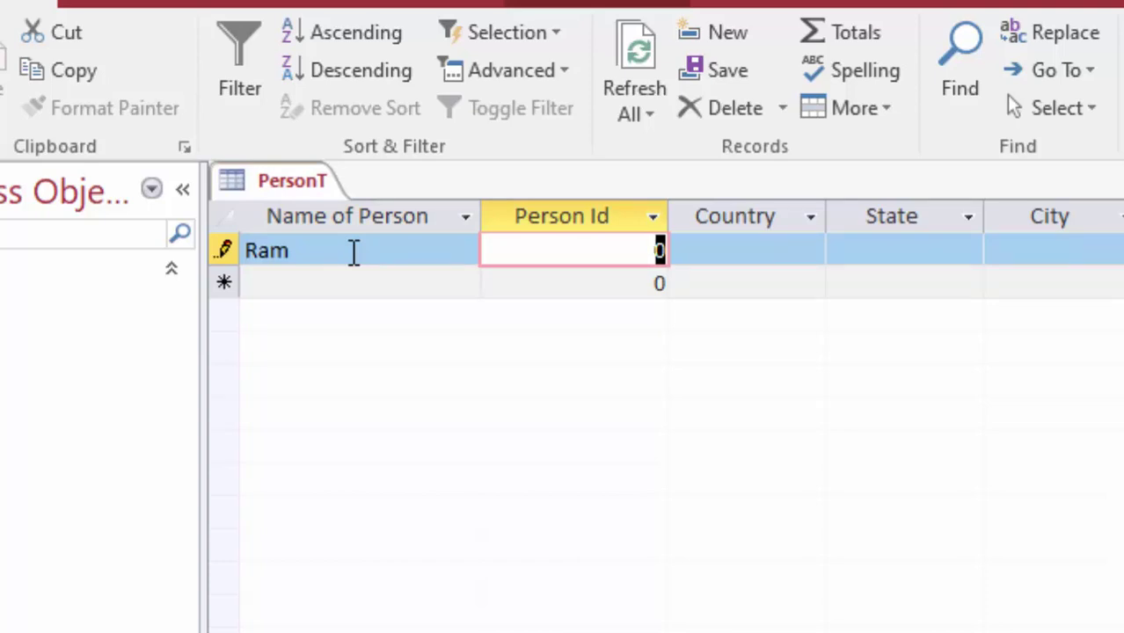
pyautogui.write('1')
pyautogui.press('Tab')
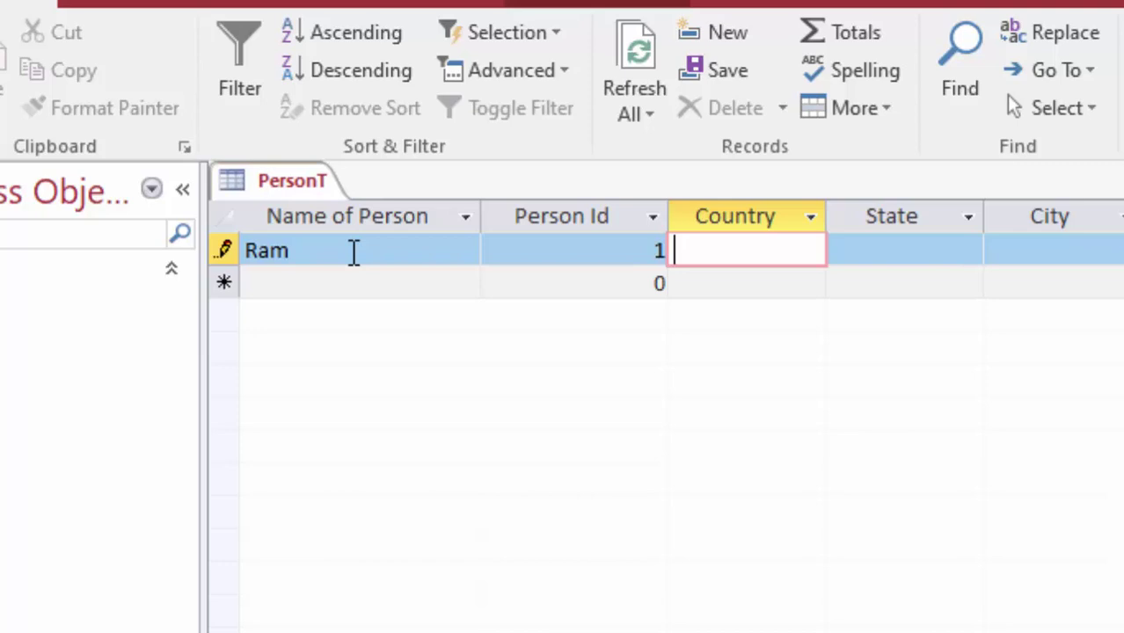
pyautogui.write('Indi')
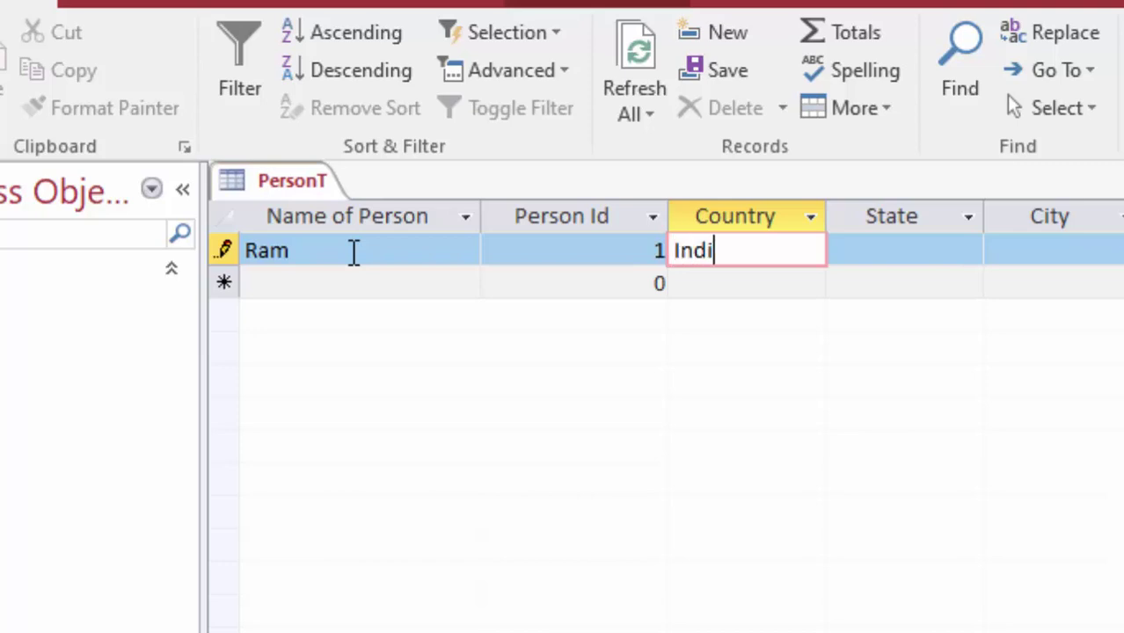
pyautogui.write('a')
pyautogui.press('Tab')
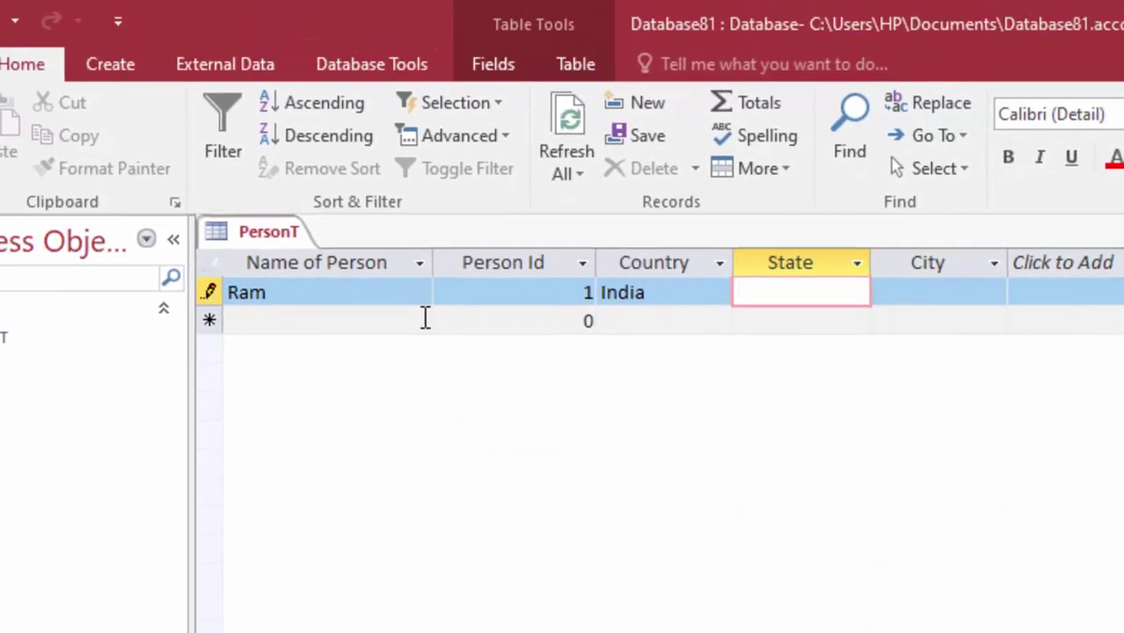
pyautogui.write('UP')
pyautogui.press('Tab')
pyautogui.write('D')
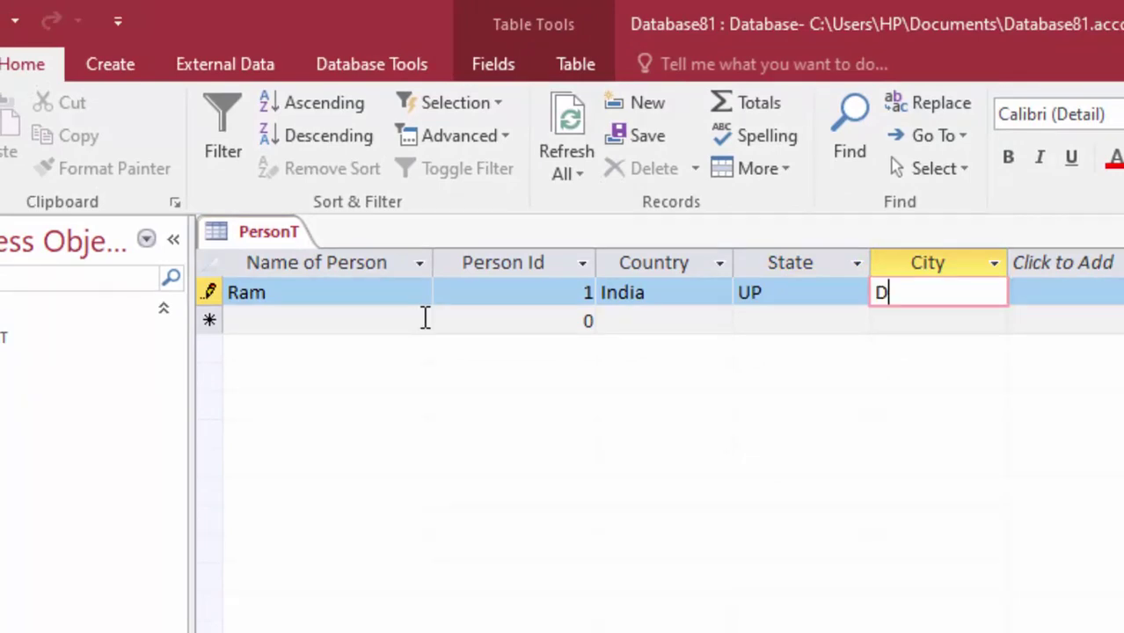
pyautogui.write('eor')
pyautogui.write('ia')
pyautogui.click(425, 319)
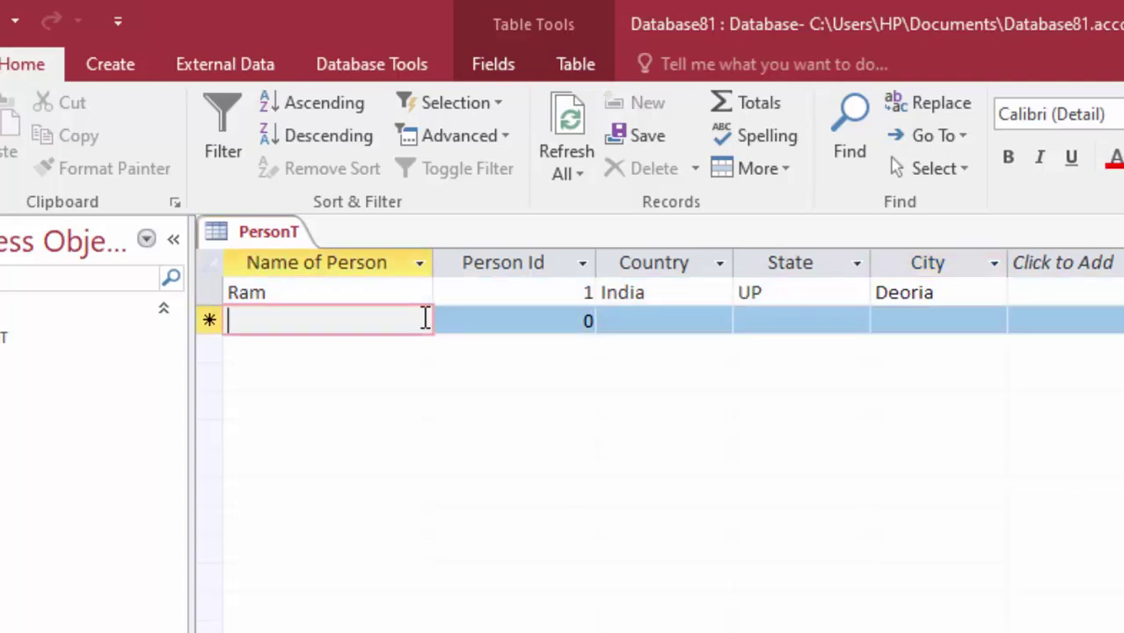
# Step: Enter a second record (a name, Person Id 2, India, UP, Gorakhpur) and close PersonT
pyautogui.write('S')
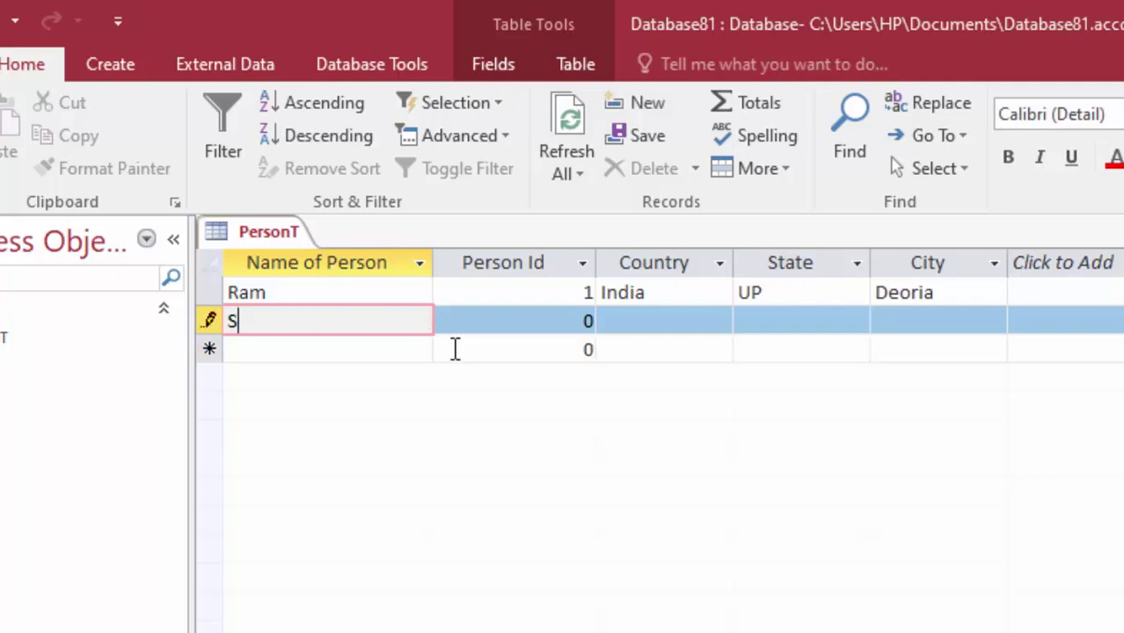
pyautogui.write('ura')
pyautogui.write('j')
pyautogui.press('Tab')
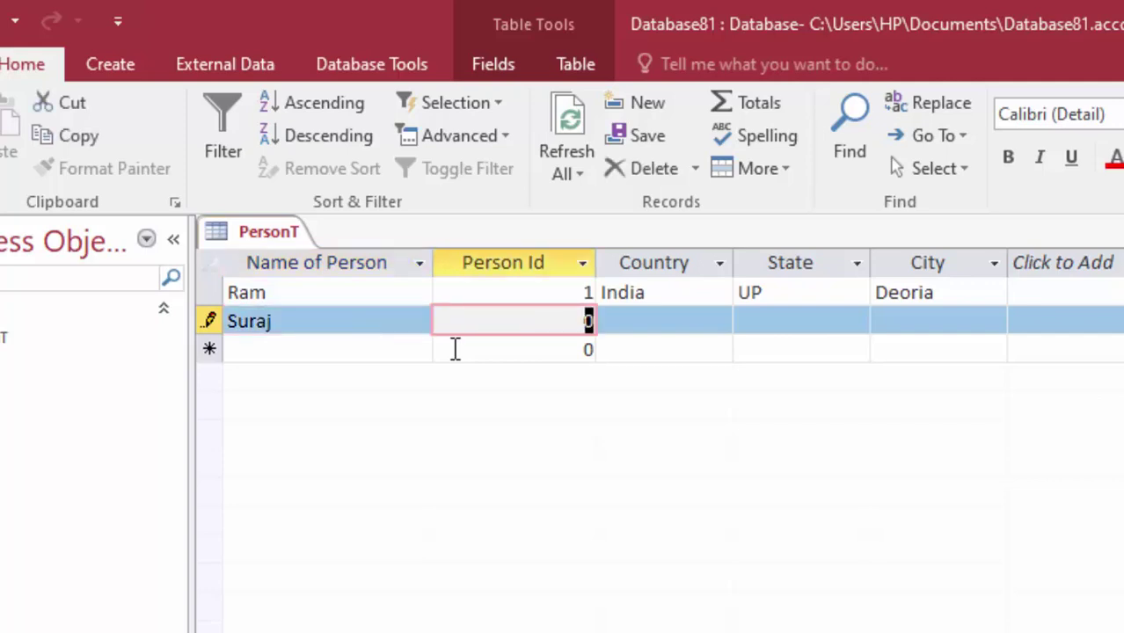
pyautogui.write('2')
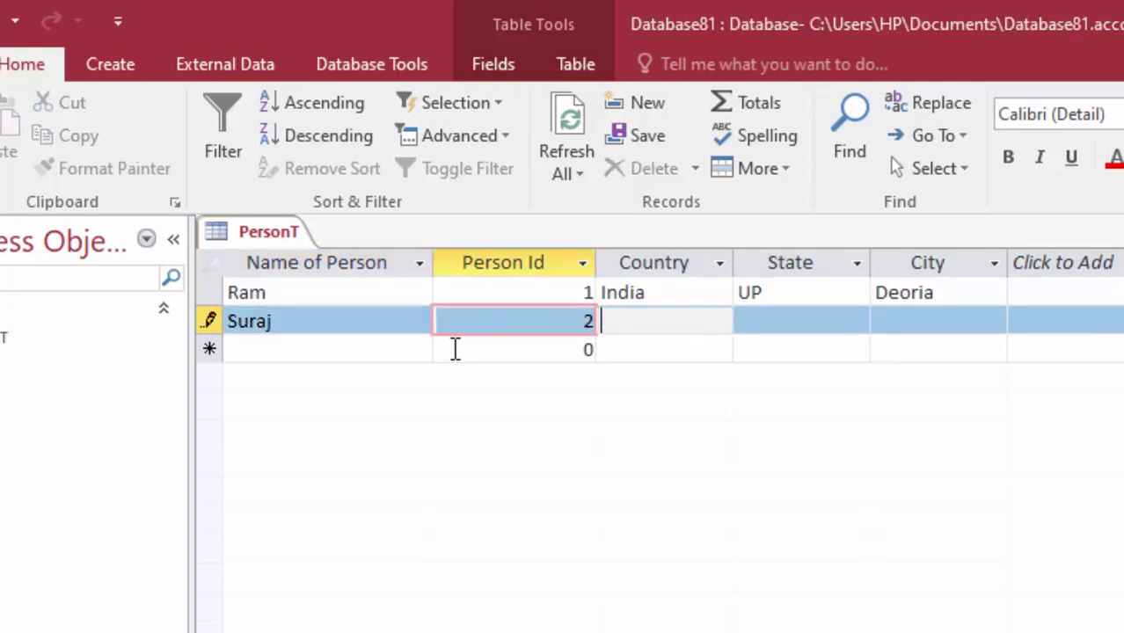
pyautogui.press('Tab')
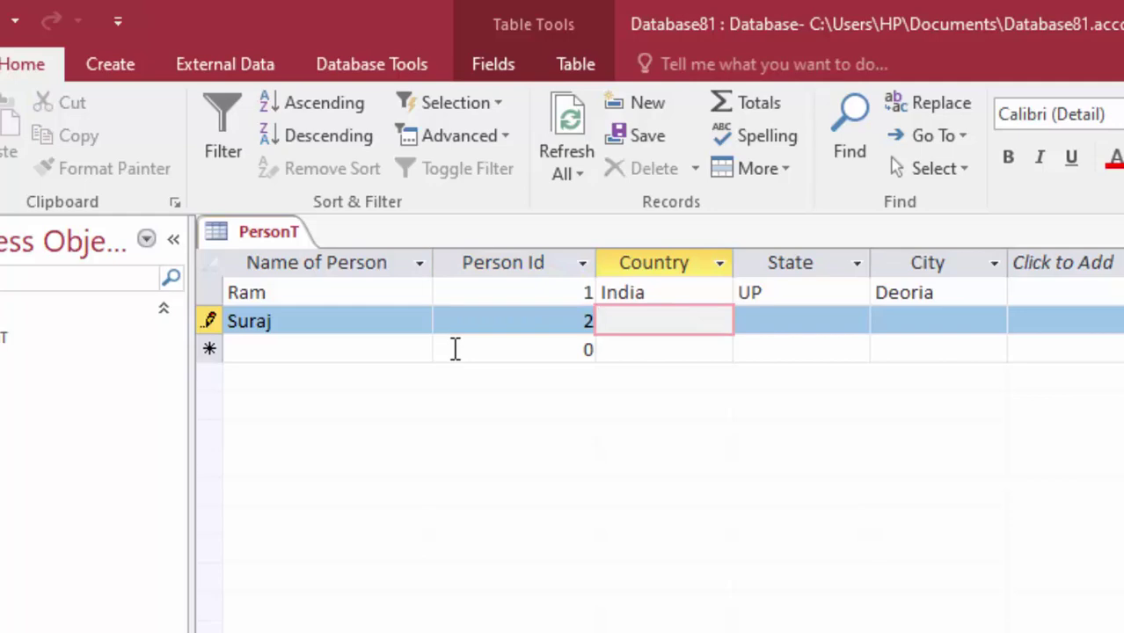
pyautogui.write('Ind')
pyautogui.write('ia')
pyautogui.press('Tab')
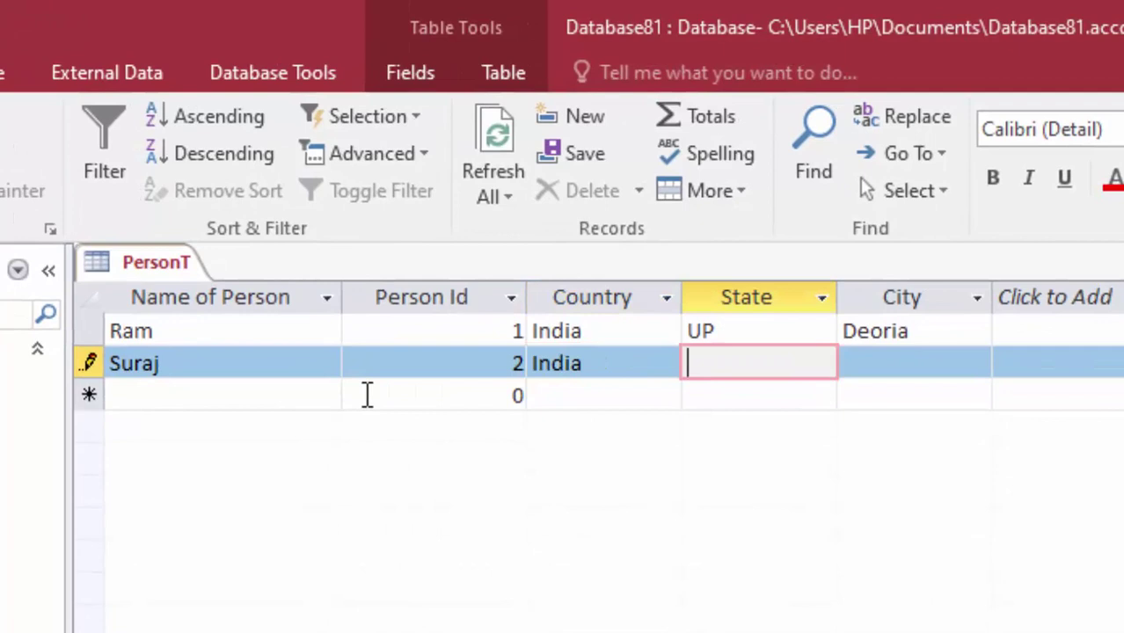
pyautogui.write('U')
pyautogui.write('P')
pyautogui.press('Tab')
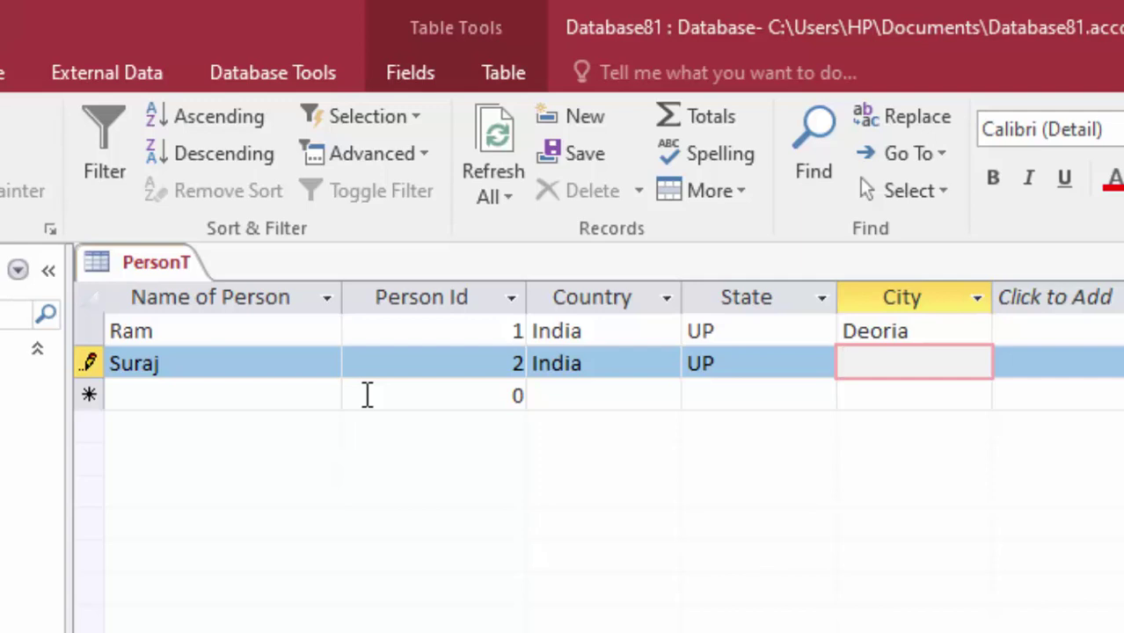
pyautogui.write('Go')
pyautogui.write('rakh')
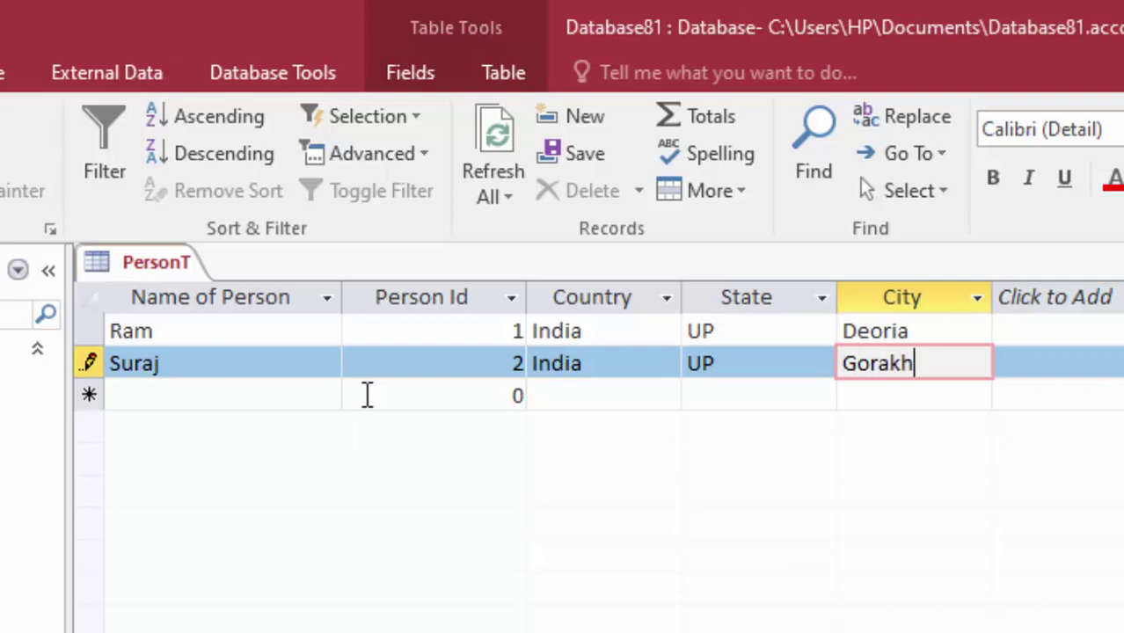
pyautogui.write('p[')
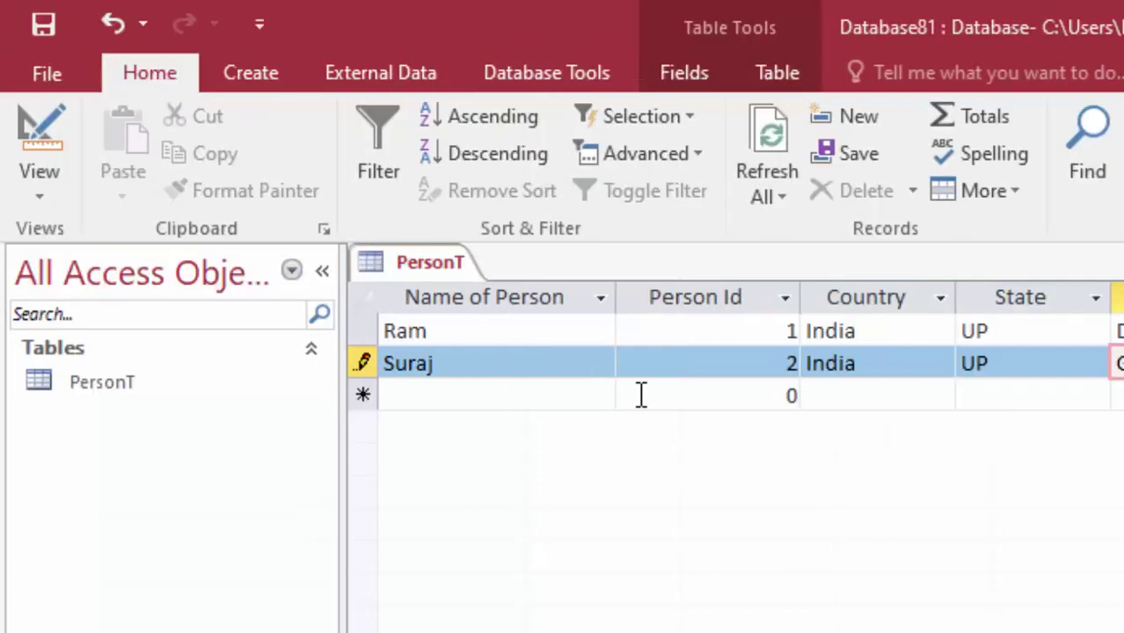
pyautogui.press('Tab')
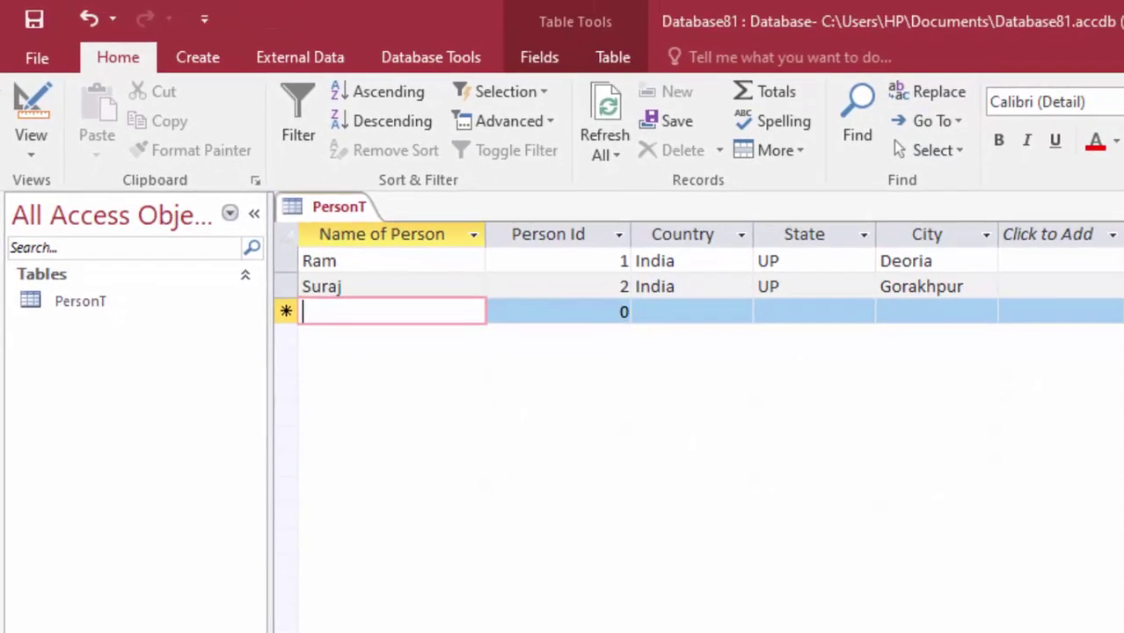
pyautogui.hotkey('ctrl', 'w')
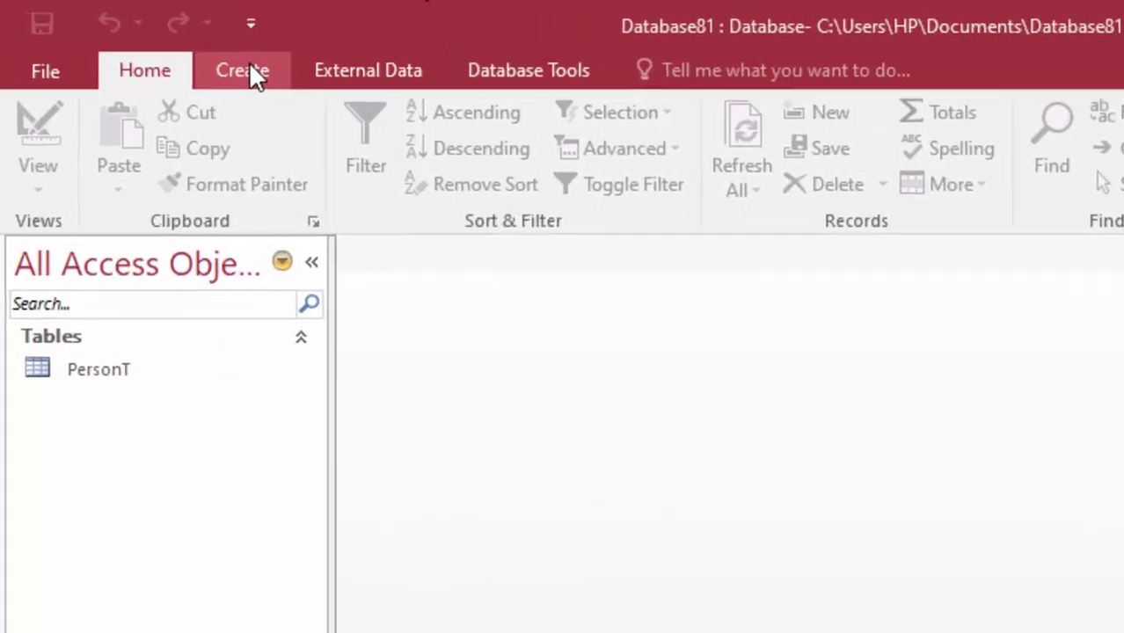
# Step: Create a new blank table and save it as FatherT in Design View
pyautogui.click(203, 53)
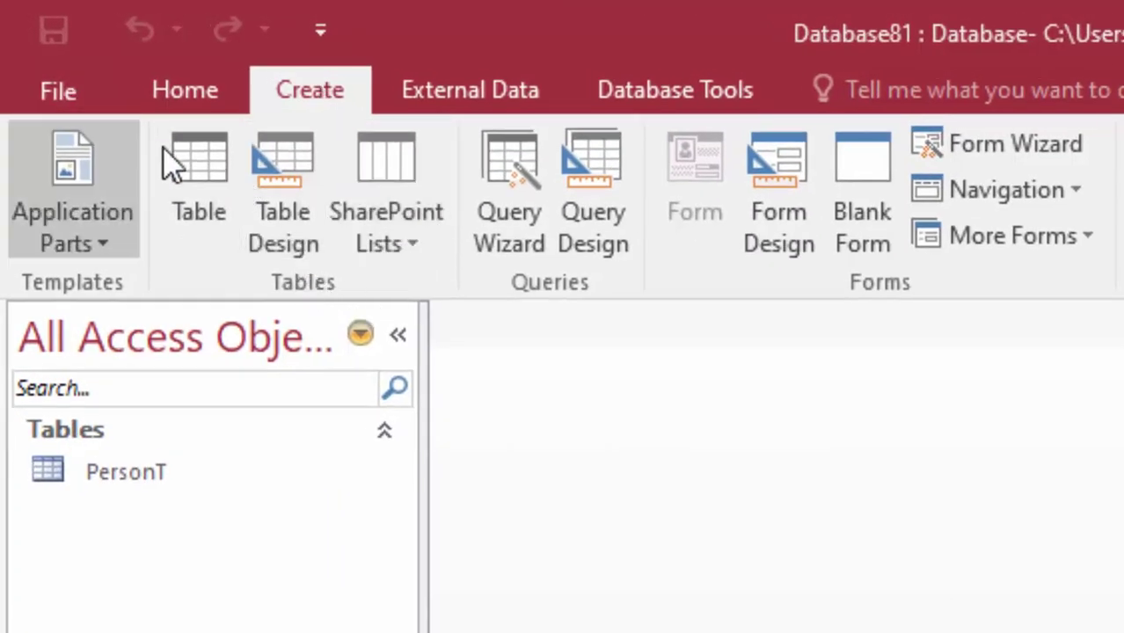
pyautogui.click(197, 173)
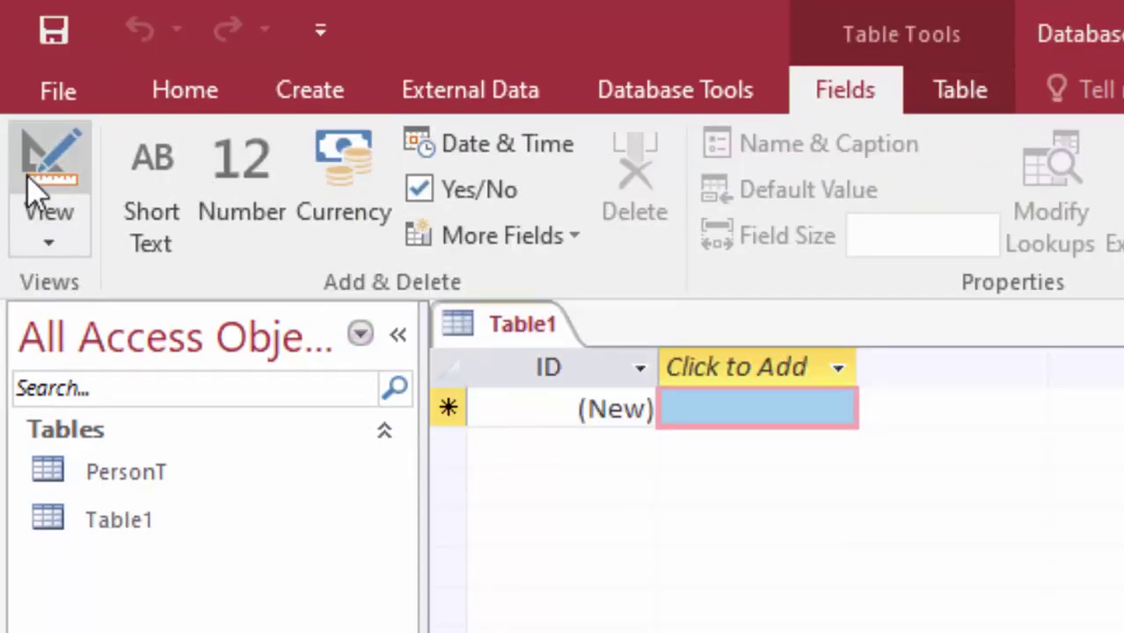
pyautogui.click(26, 150)
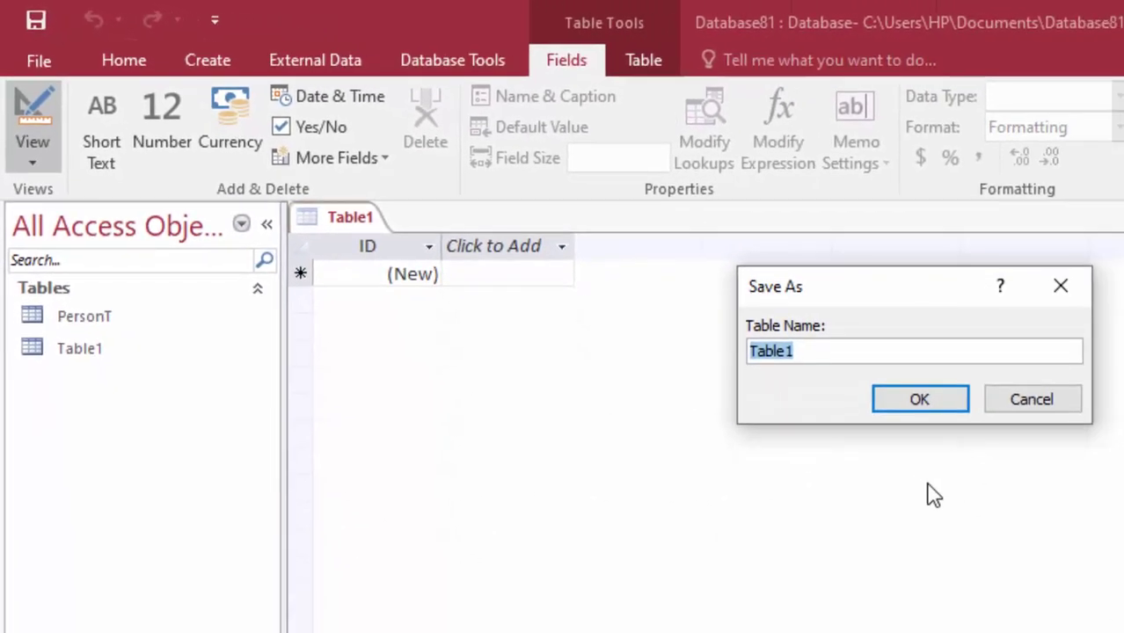
pyautogui.press('BackSpace')
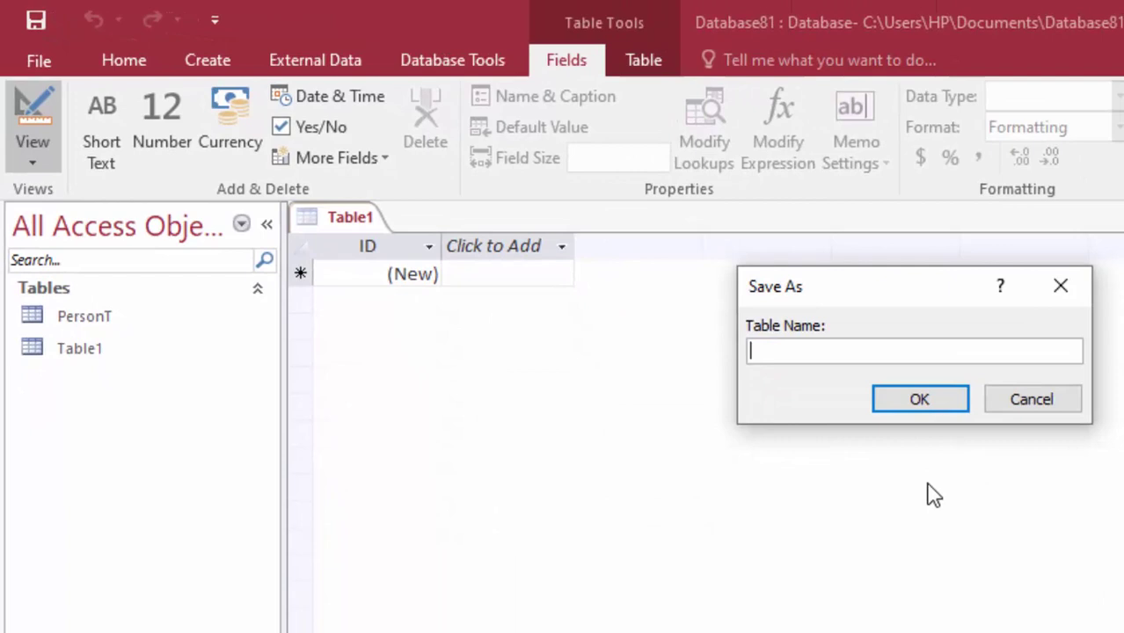
pyautogui.write('Fa')
pyautogui.write('t')
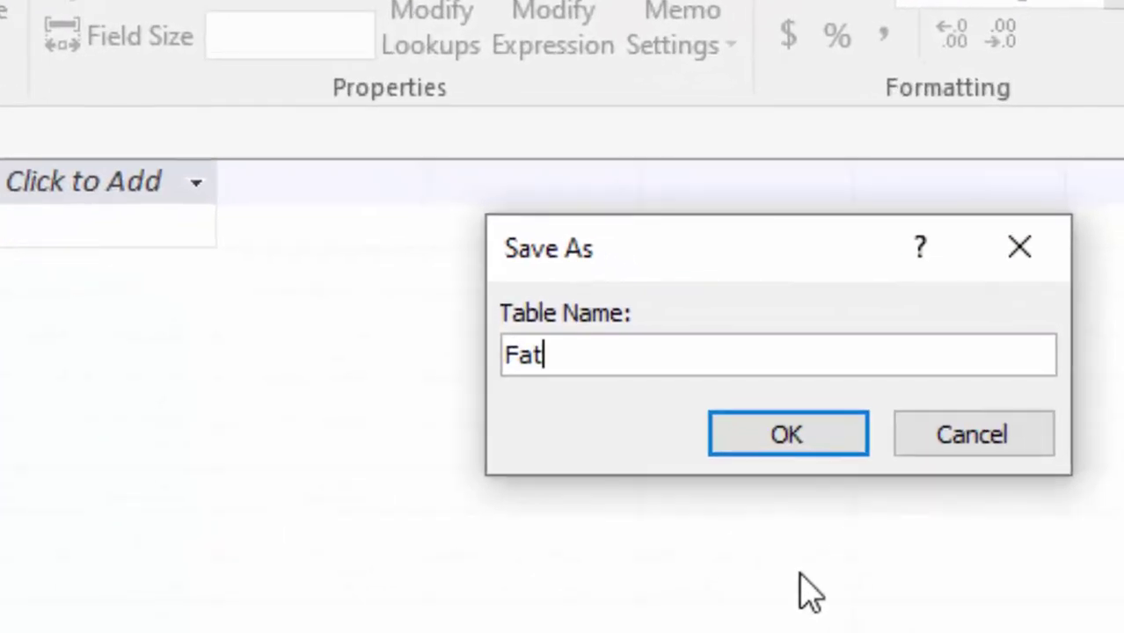
pyautogui.write('her')
pyautogui.write('T')
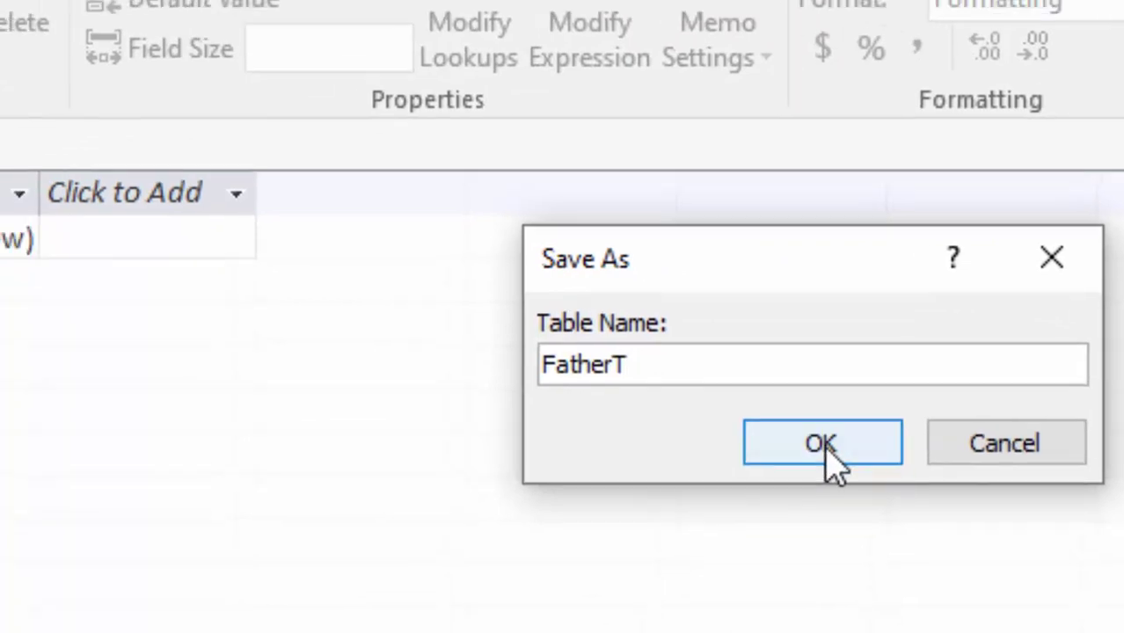
pyautogui.click(788, 434)
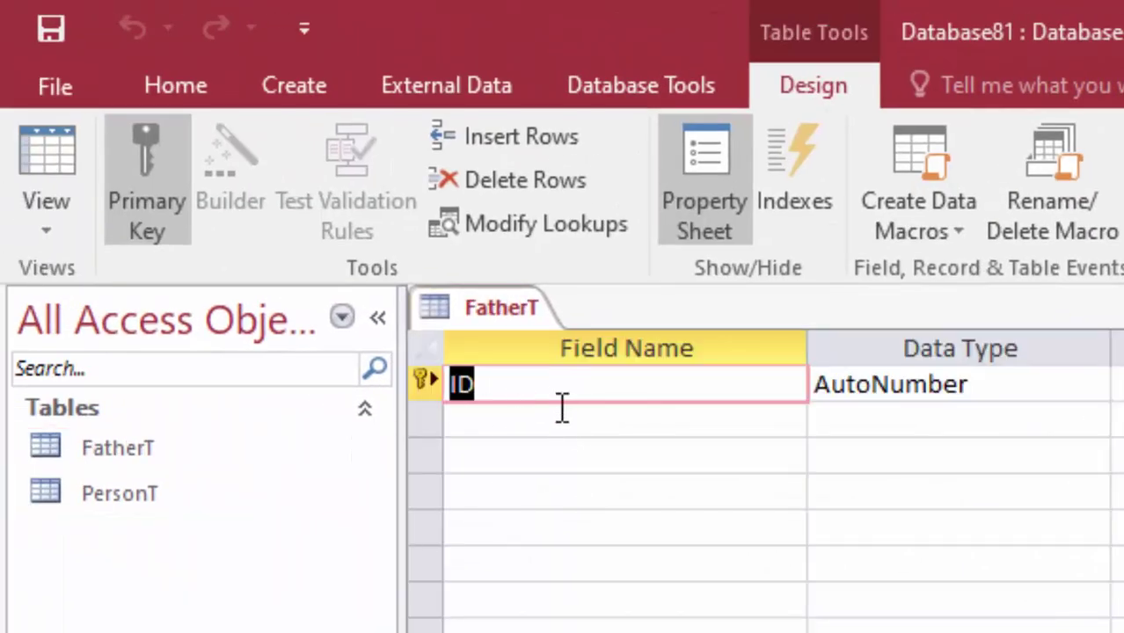
# Step: Rename ID to 'Father id' and add a Short Text field 'Name of Father'
pyautogui.press('BackSpace')
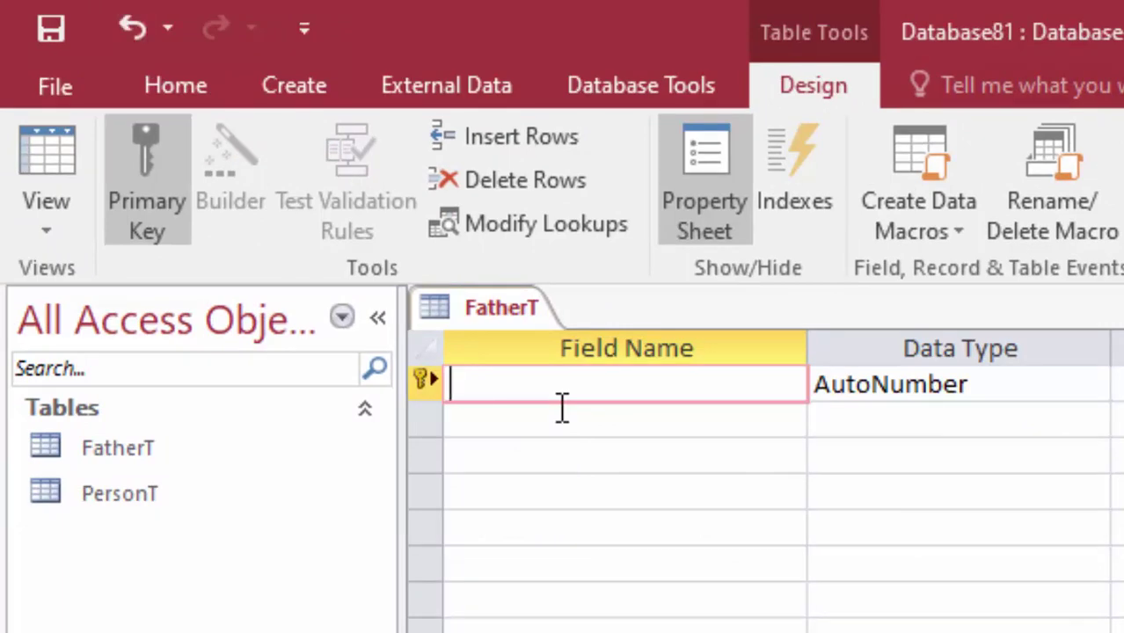
pyautogui.write('Father id')
pyautogui.click(558, 420)
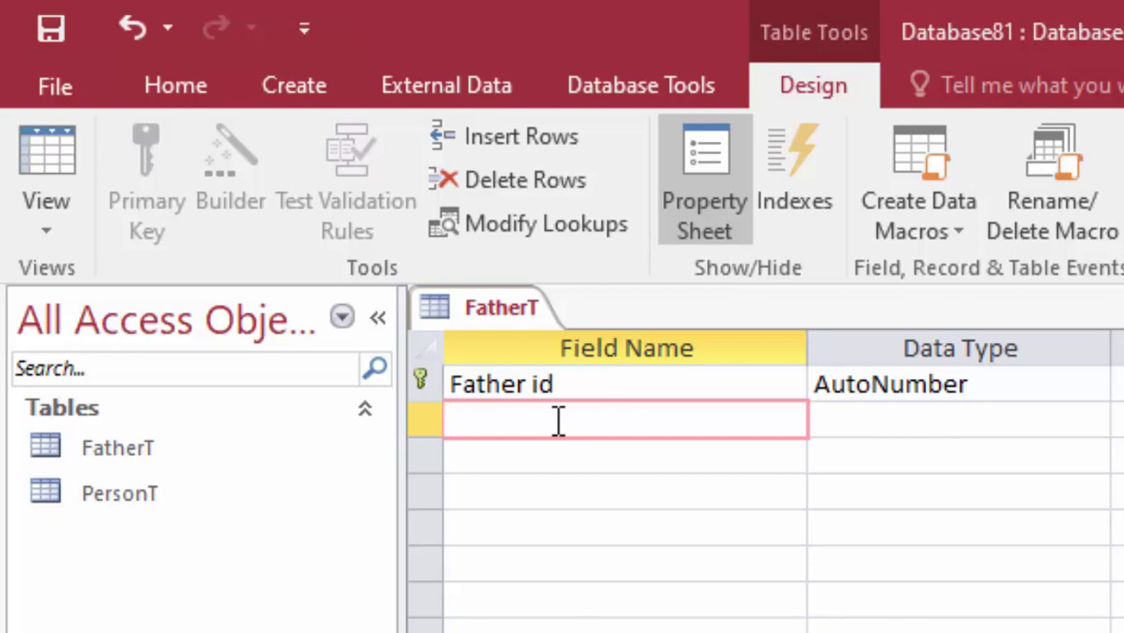
pyautogui.write('Name ')
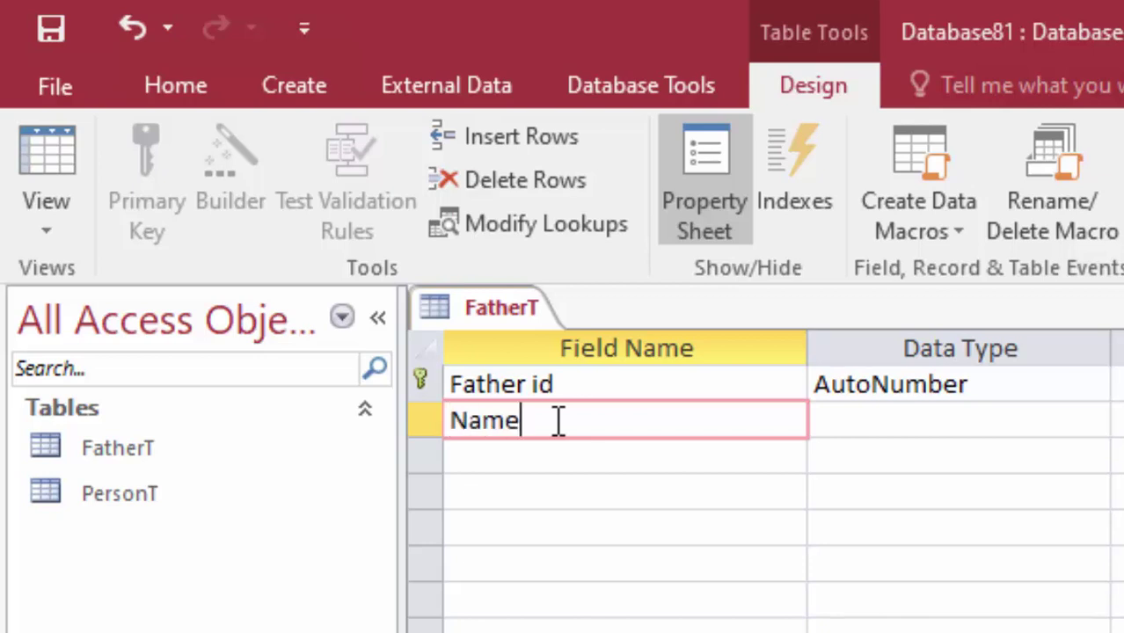
pyautogui.write('of')
pyautogui.write(' Fath')
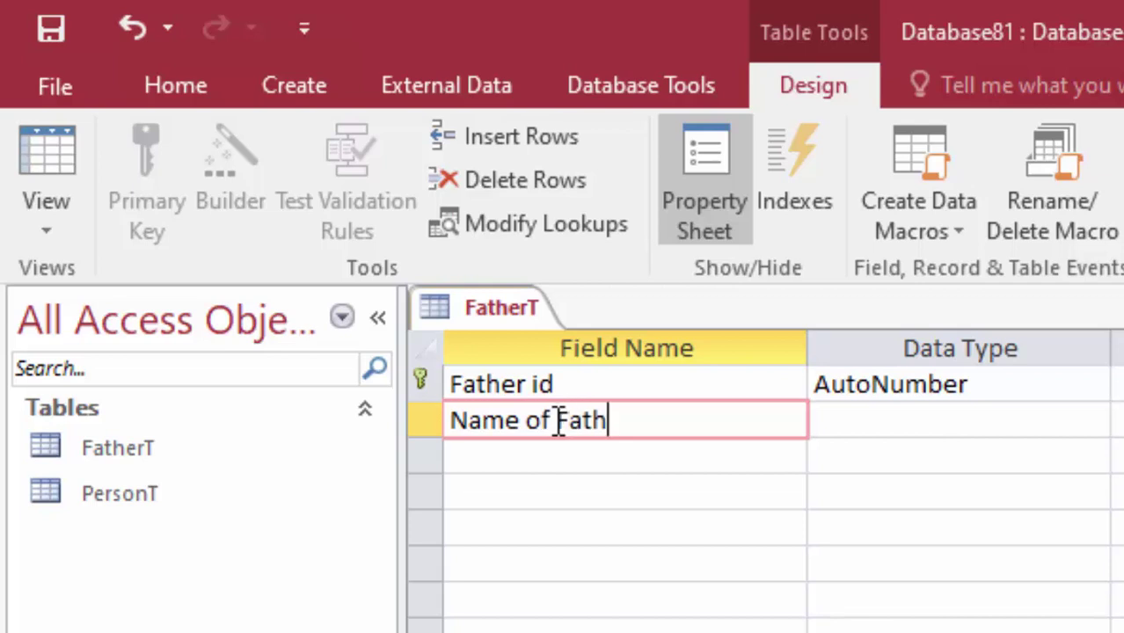
pyautogui.write('er')
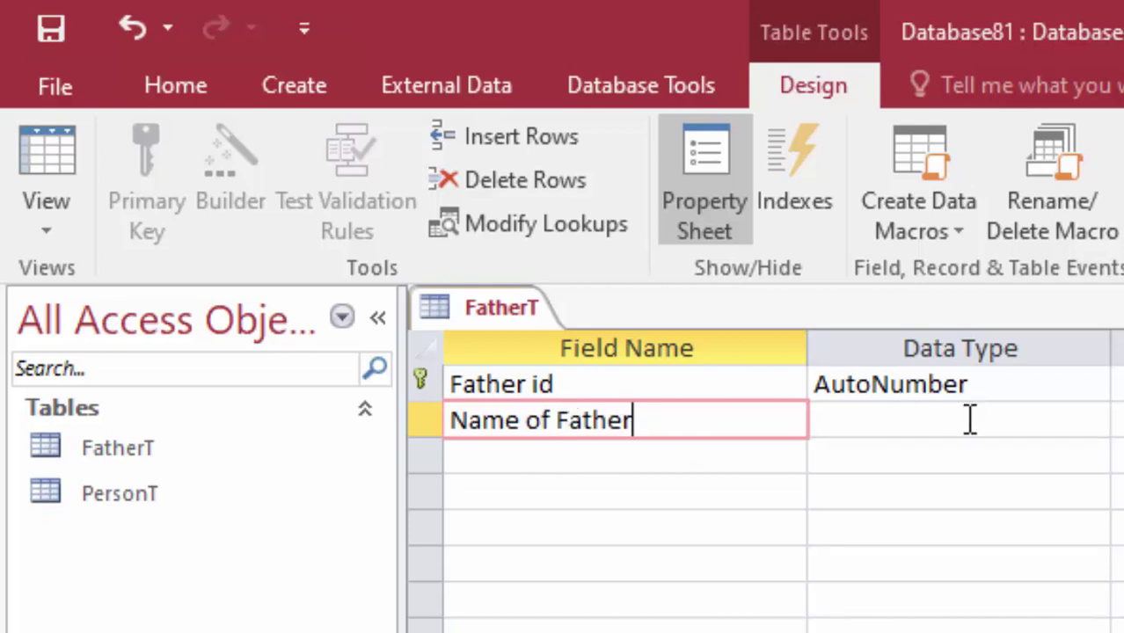
pyautogui.click(969, 419)
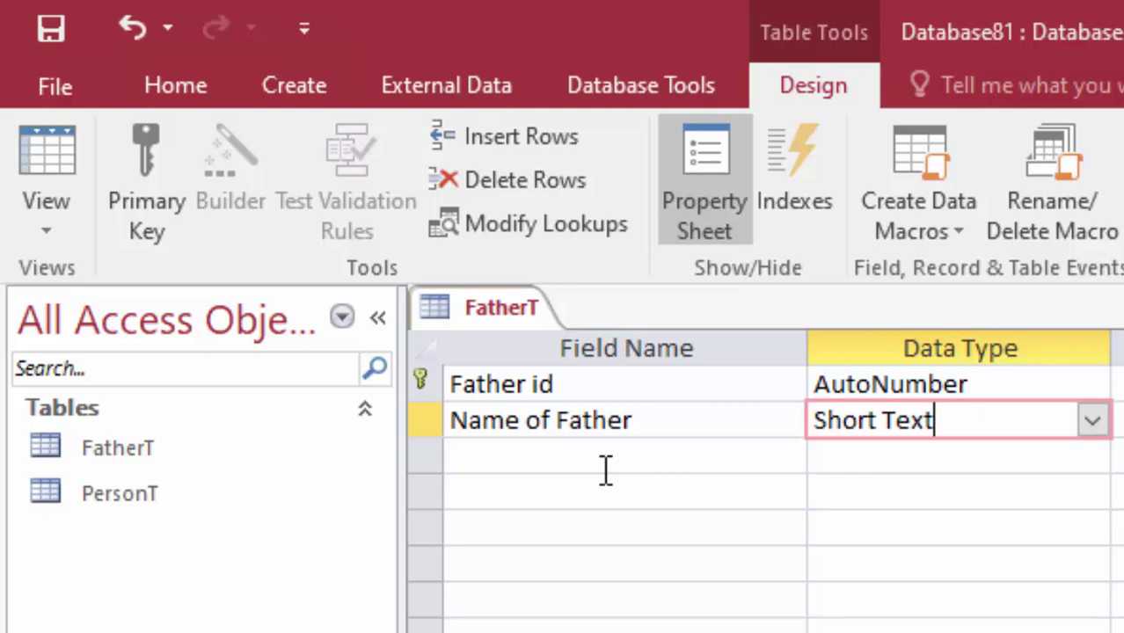
# Step: Open the PersonT table's records from the navigation pane
pyautogui.click(579, 456)
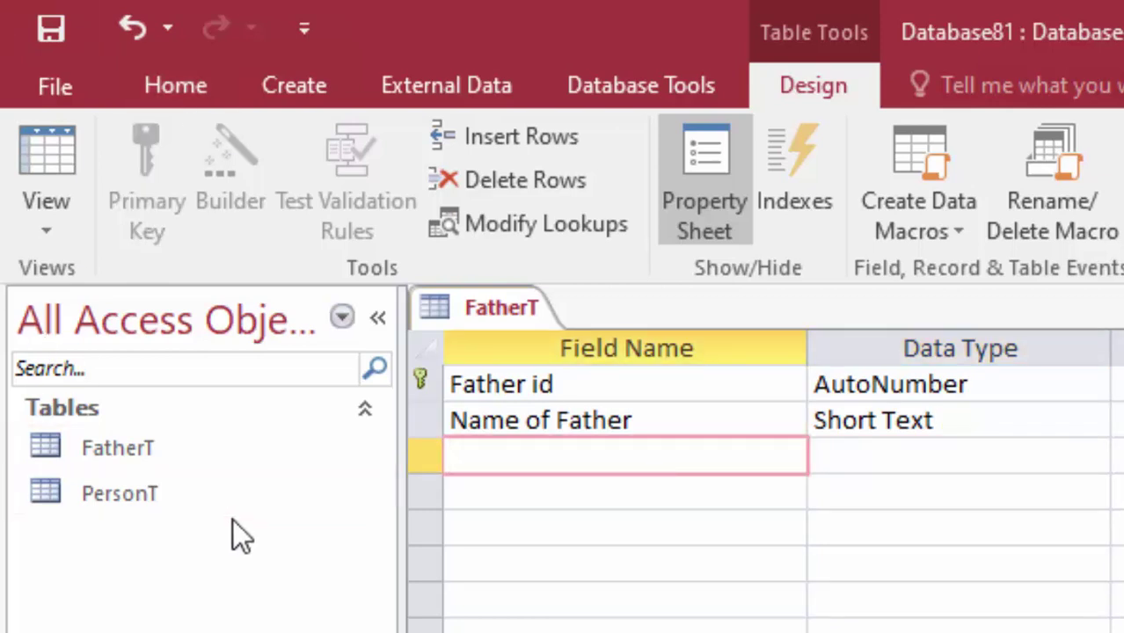
pyautogui.click(192, 506)
pyautogui.doubleClick(183, 505)
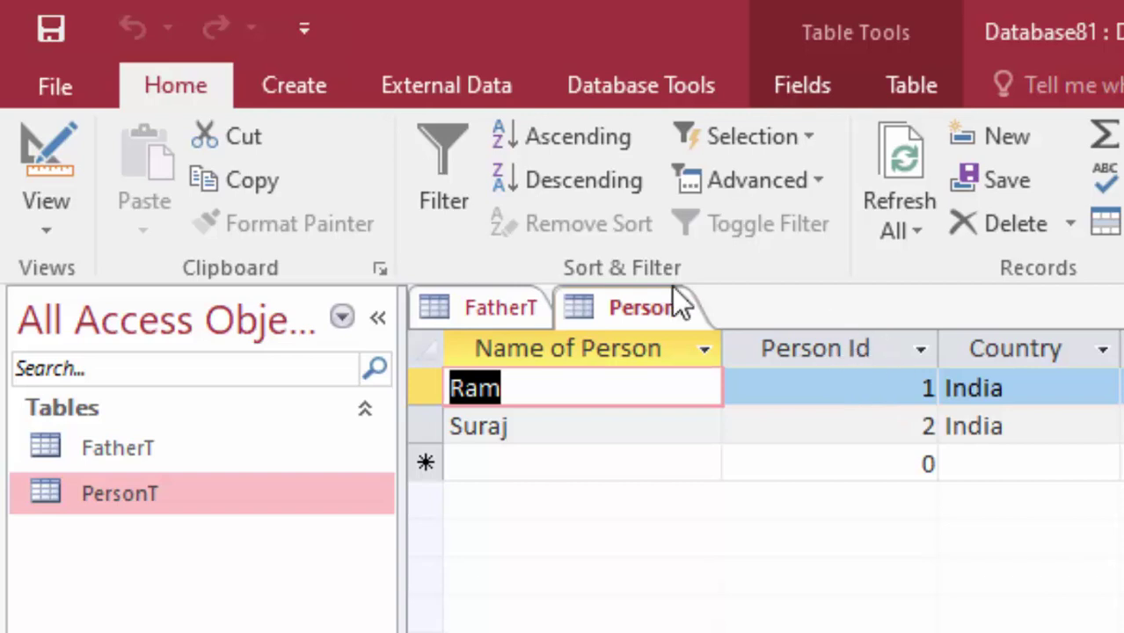
# Step: Reopen the FatherT table in Design View
pyautogui.click(227, 452)
pyautogui.rightClick(224, 440)
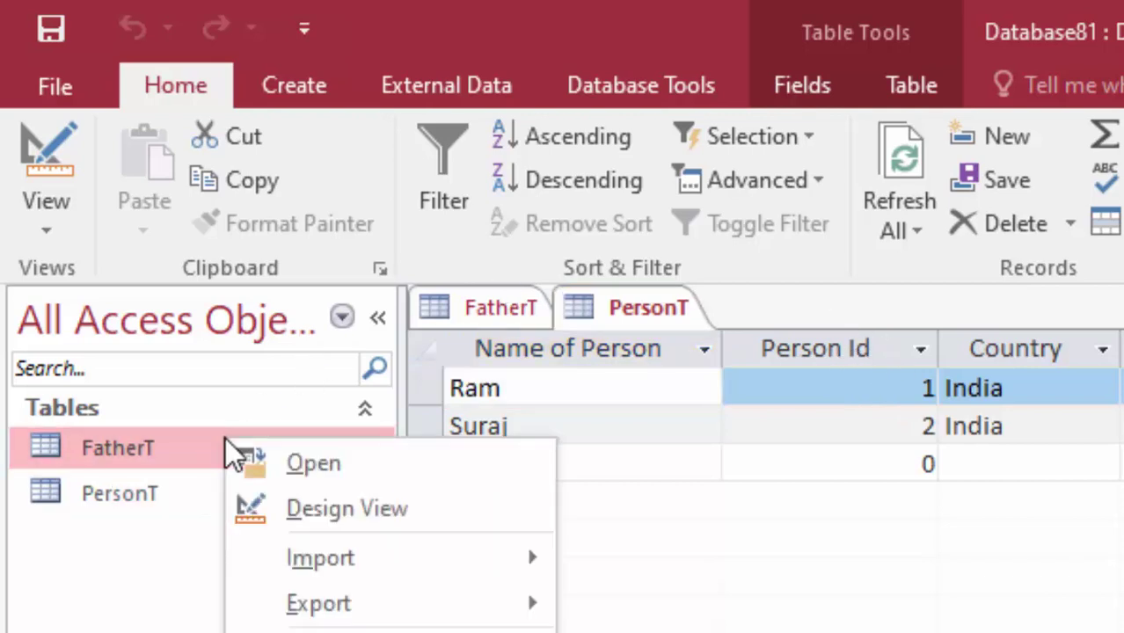
pyautogui.click(317, 510)
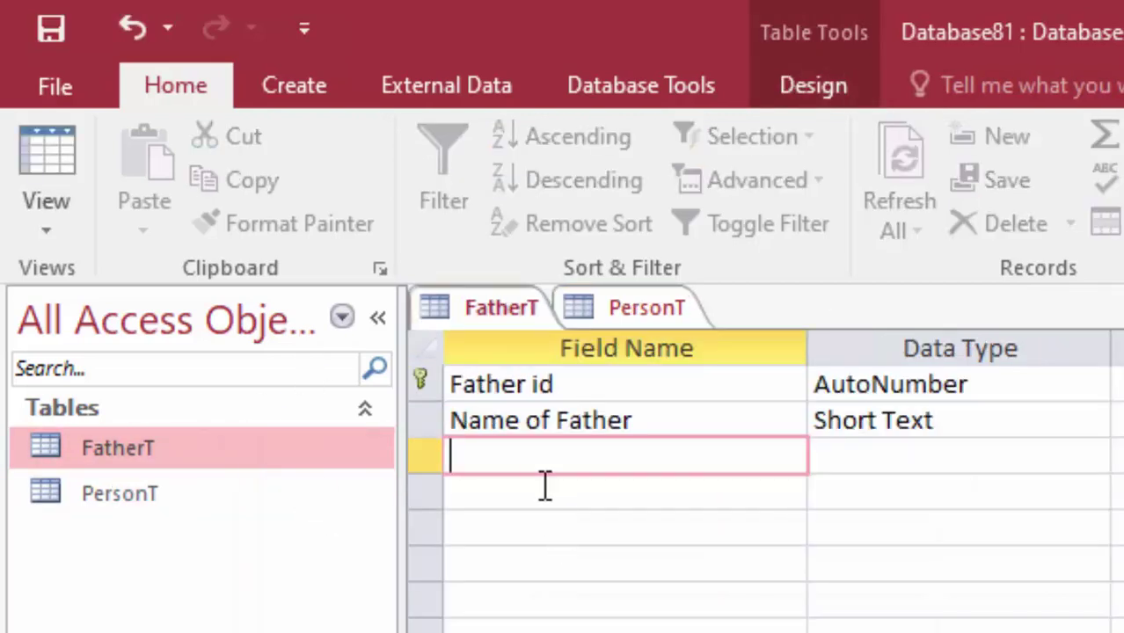
# Step: Add a Person Id field of type Number to FatherT and save the table
pyautogui.write('P')
pyautogui.write('erson')
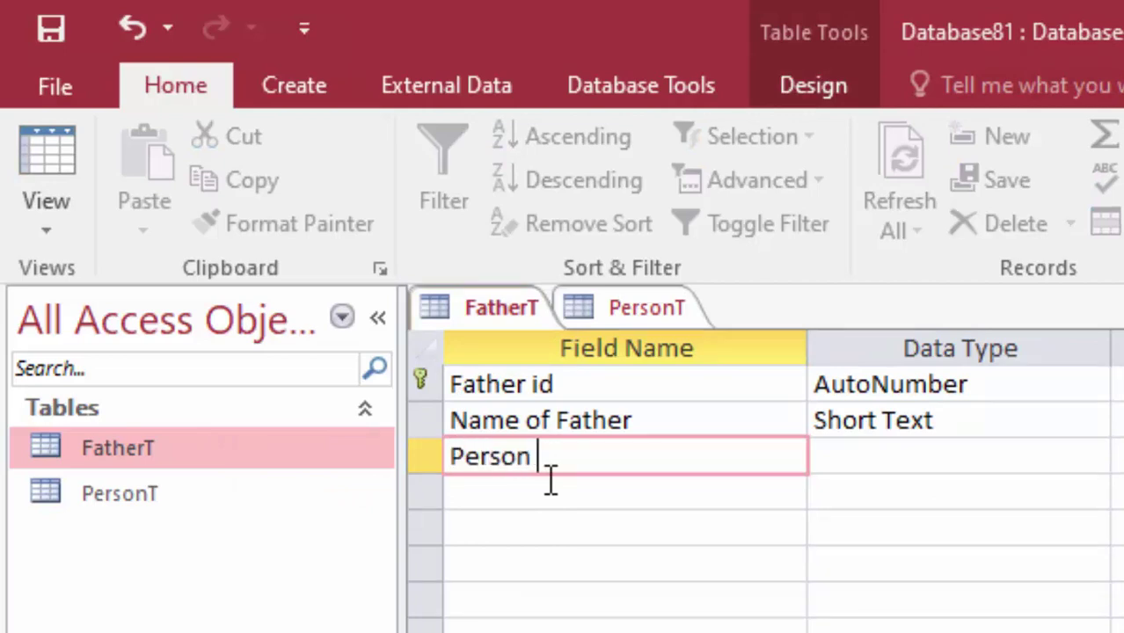
pyautogui.write(' \\\\\\\\\\\\\\\\\\\\\\\\\\\\\\\\\\\\\\\\\\\\\\\\')
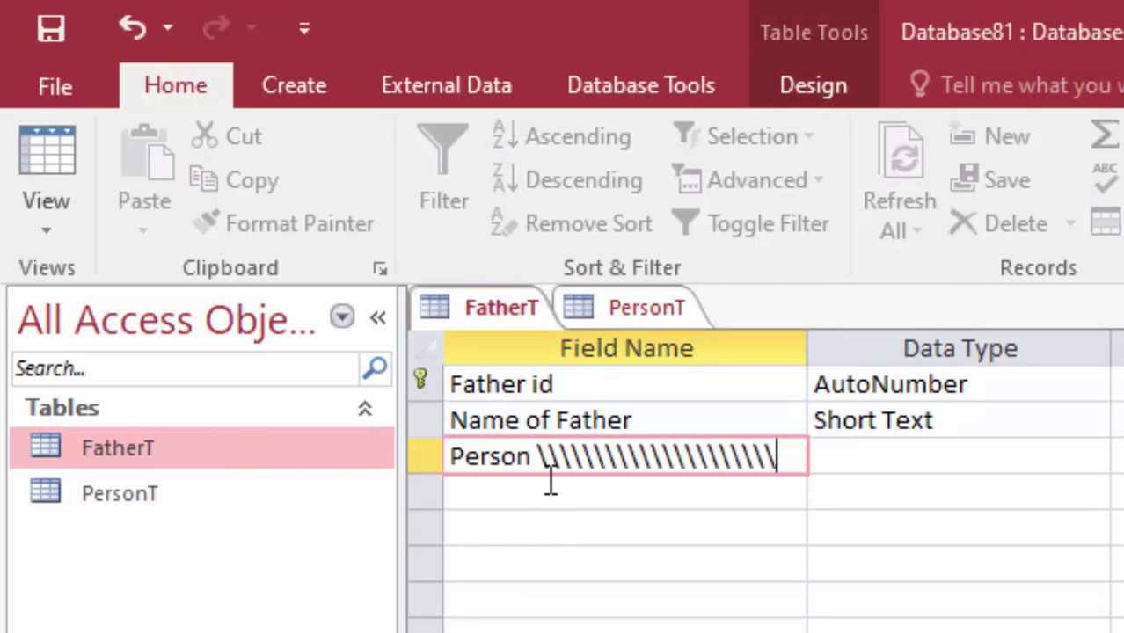
pyautogui.press('BackSpace')
pyautogui.press('BackSpace')
pyautogui.press('BackSpace')
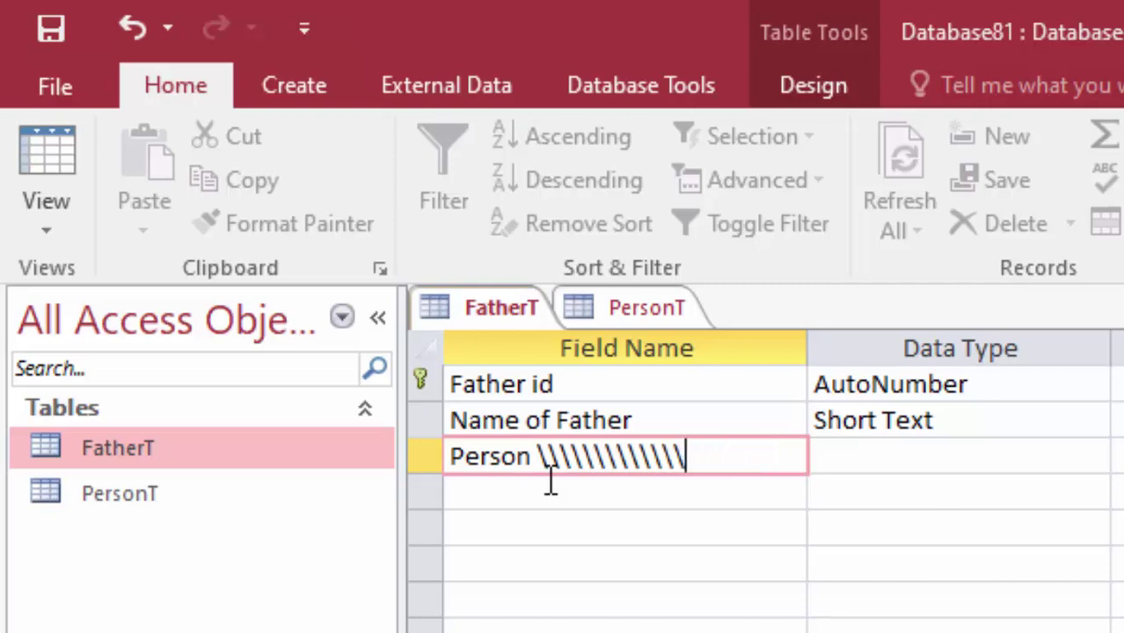
pyautogui.press('BackSpace')
pyautogui.press('BackSpace')
pyautogui.press('BackSpace')
pyautogui.press('BackSpace')
pyautogui.press('BackSpace')
pyautogui.press('BackSpace')
pyautogui.press('BackSpace')
pyautogui.press('BackSpace')
pyautogui.press('BackSpace')
pyautogui.press('BackSpace')
pyautogui.press('BackSpace')
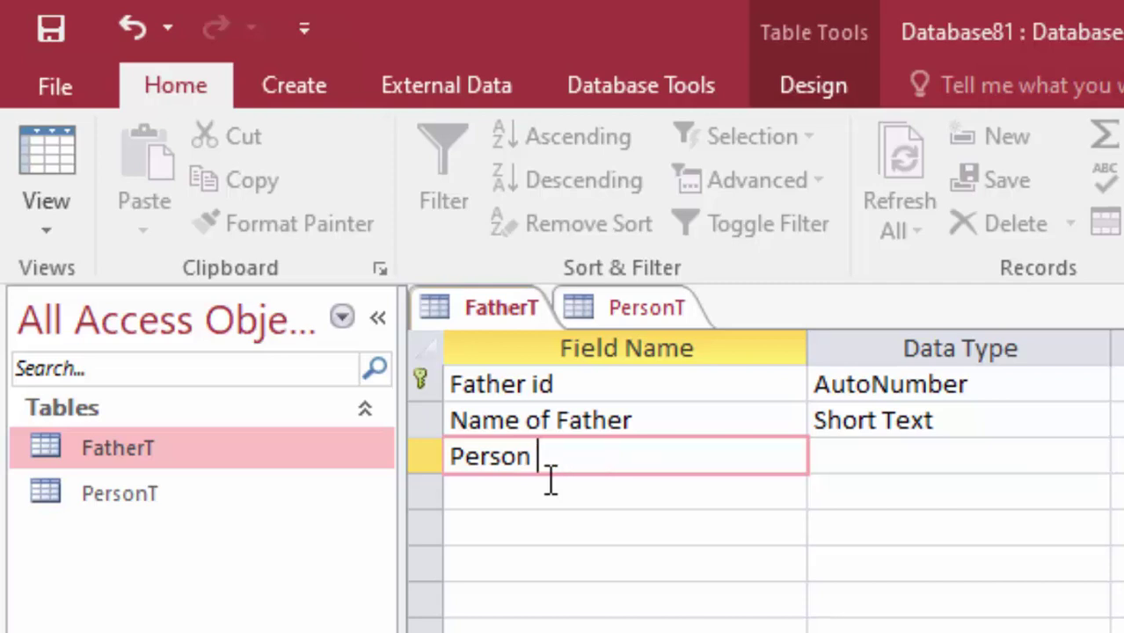
pyautogui.write('I')
pyautogui.write('d')
pyautogui.press('Tab')
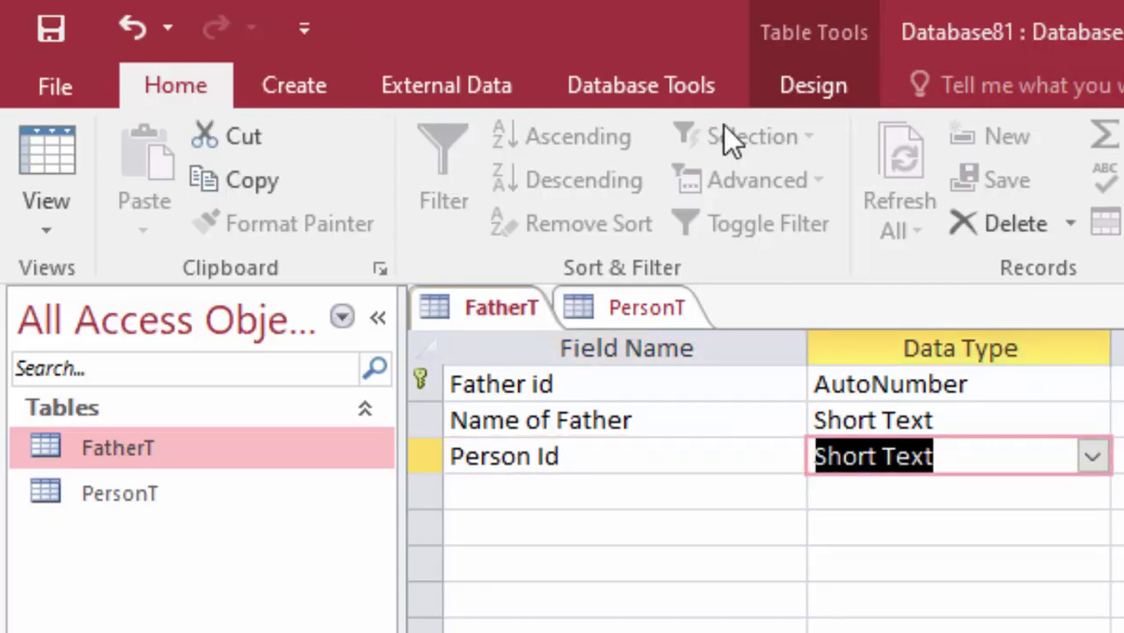
pyautogui.click(1104, 455)
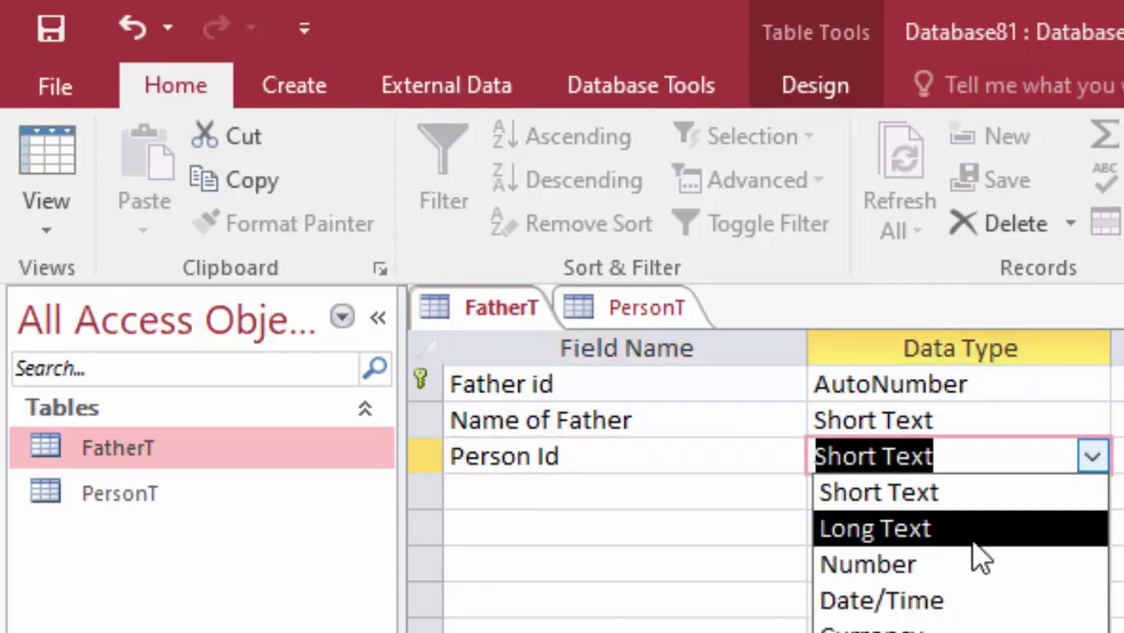
pyautogui.click(977, 564)
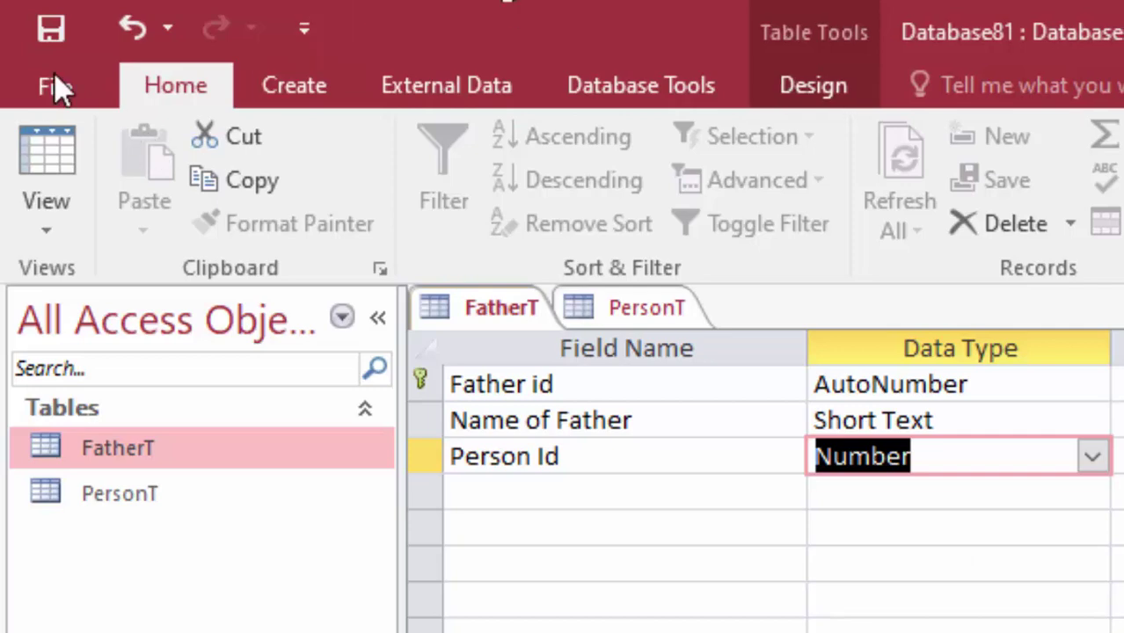
pyautogui.click(49, 29)
# Step: Show FatherT as a datasheet, widen Father id, and edit and save a Person Id in PersonT
pyautogui.click(37, 136)
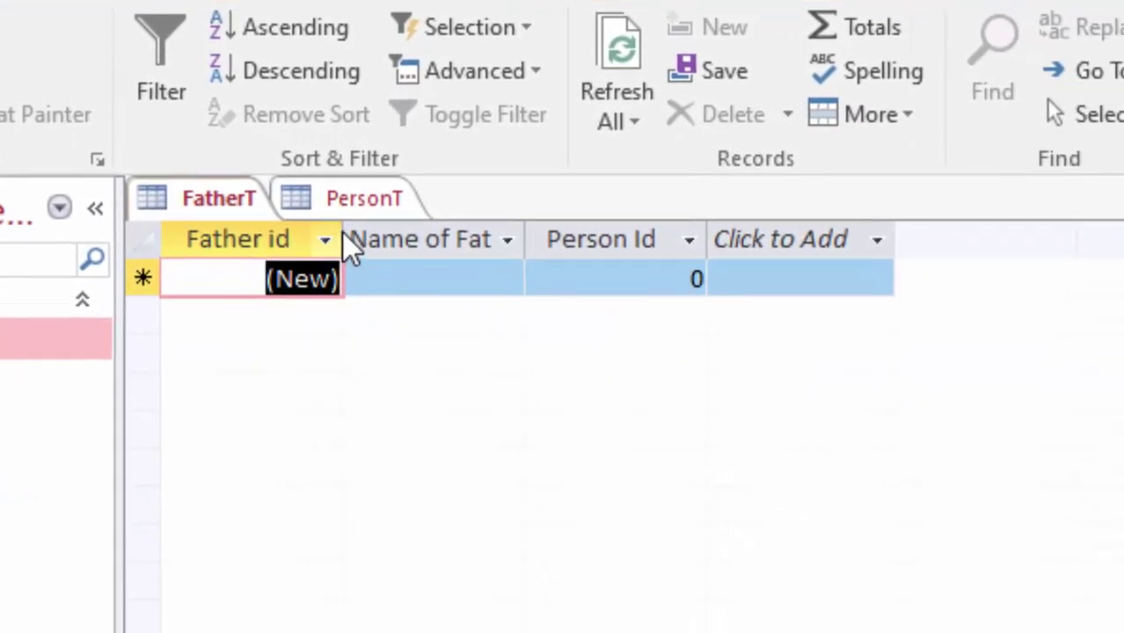
pyautogui.click(342, 236)
pyautogui.moveTo(379, 270); pyautogui.dragTo(395, 278)
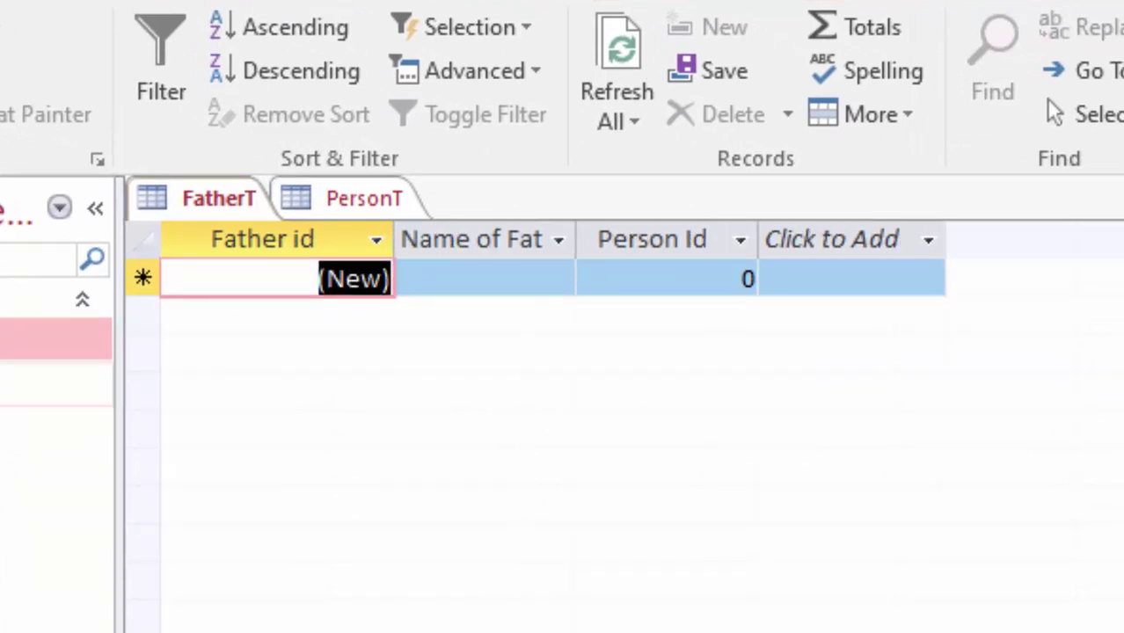
pyautogui.doubleClick(36, 387)
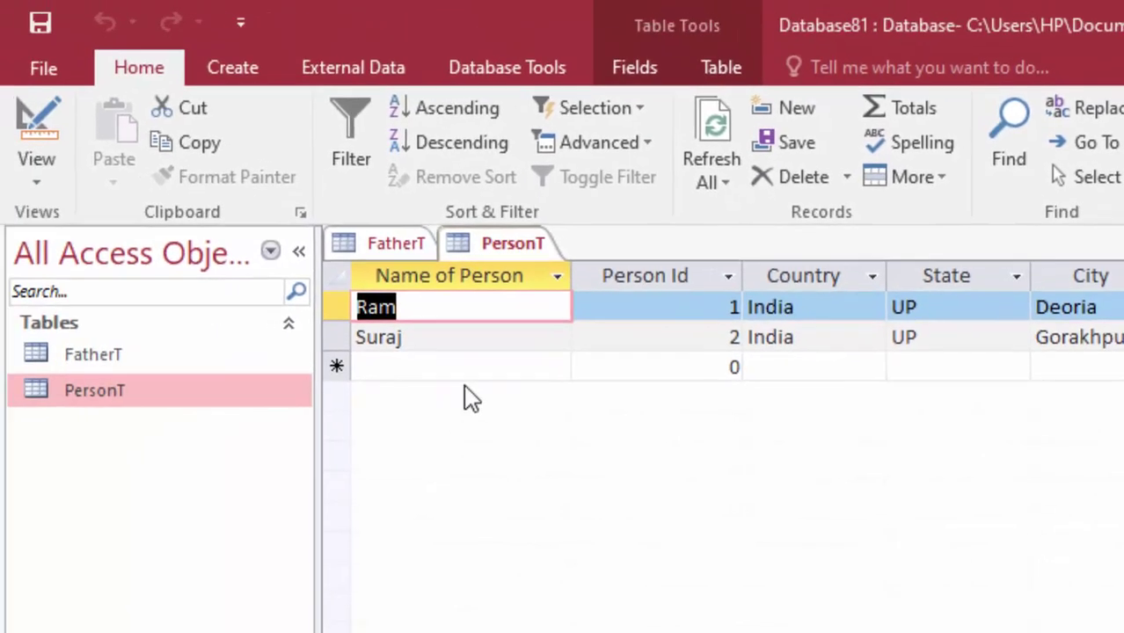
pyautogui.click(713, 309)
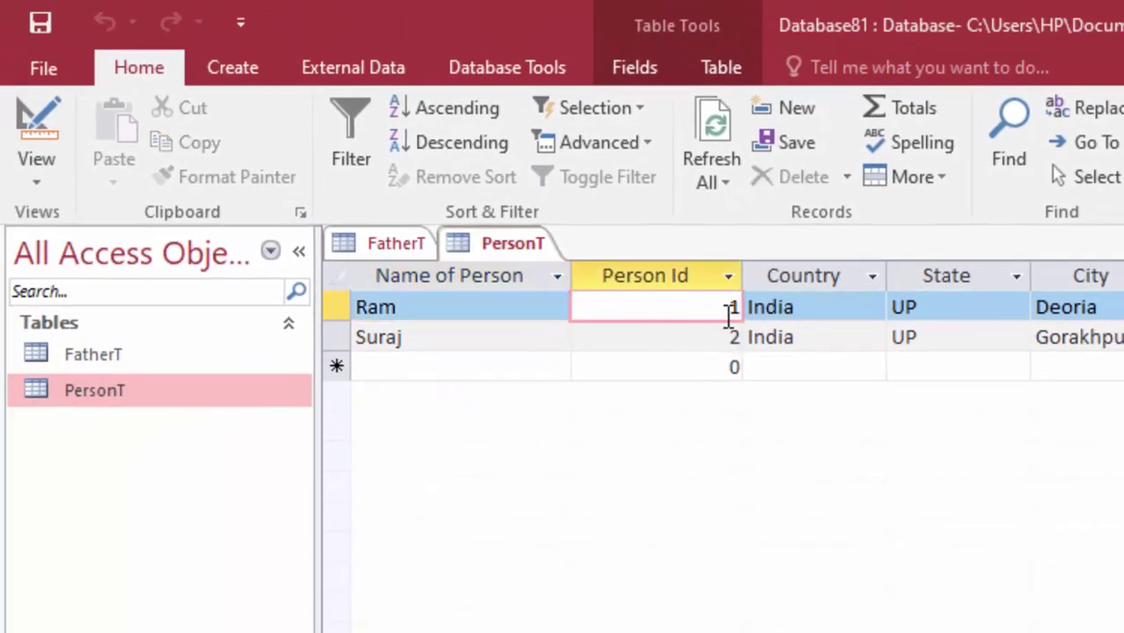
pyautogui.write('100')
pyautogui.press('Tab')
pyautogui.hotkey('shift', 'F9')
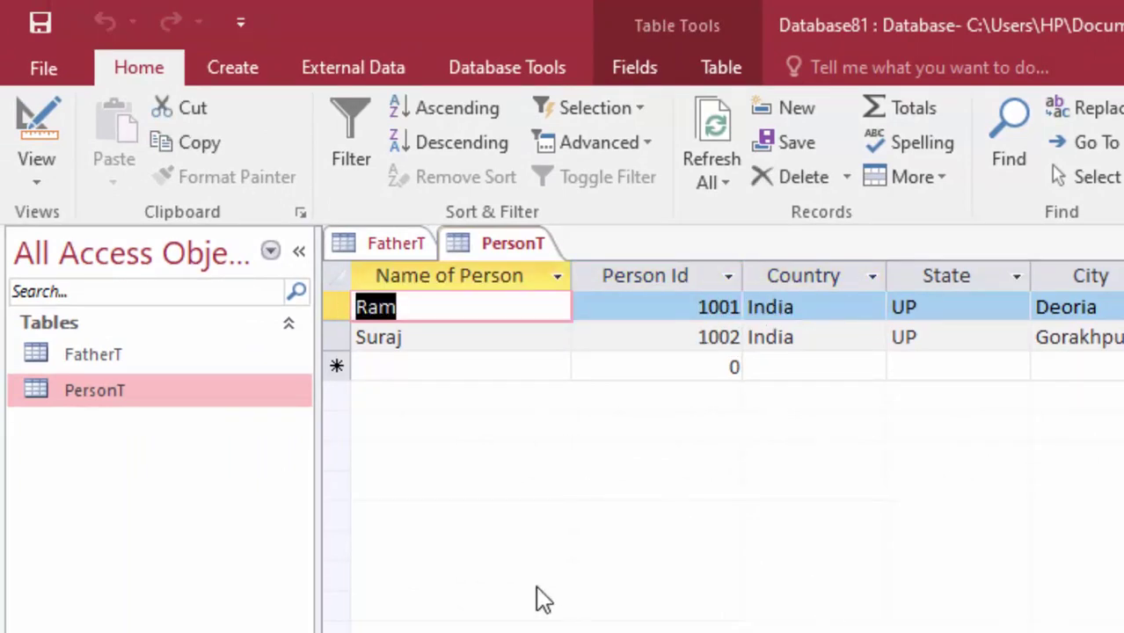
# Step: In FatherT, widen Name of Father and enter the first father's name with Person Id 1001
pyautogui.doubleClick(90, 355)
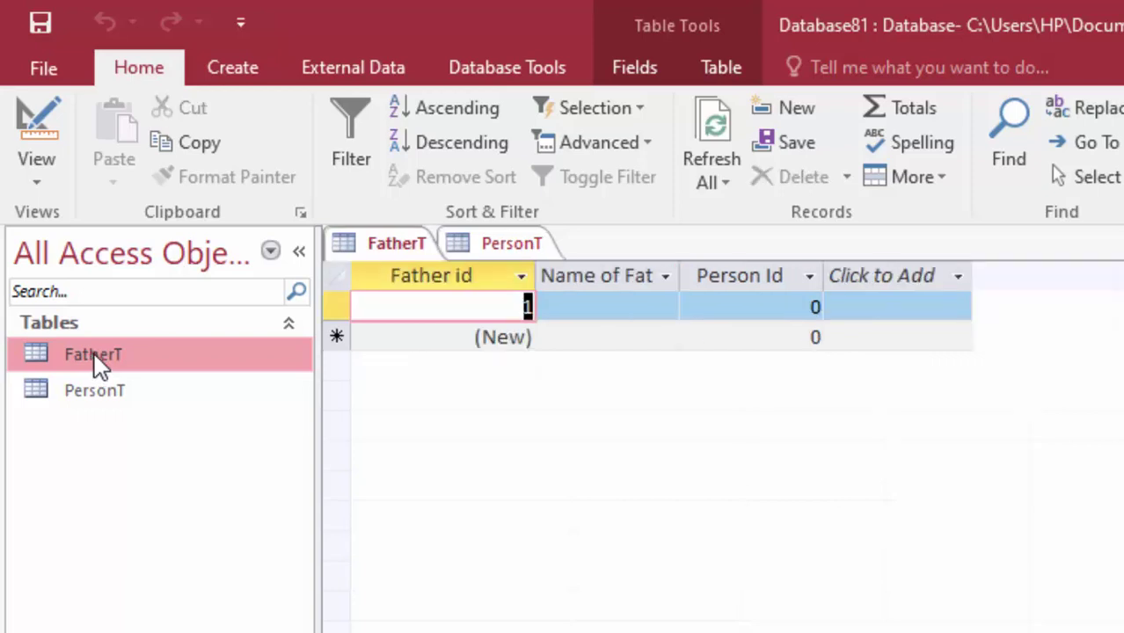
pyautogui.click(618, 308)
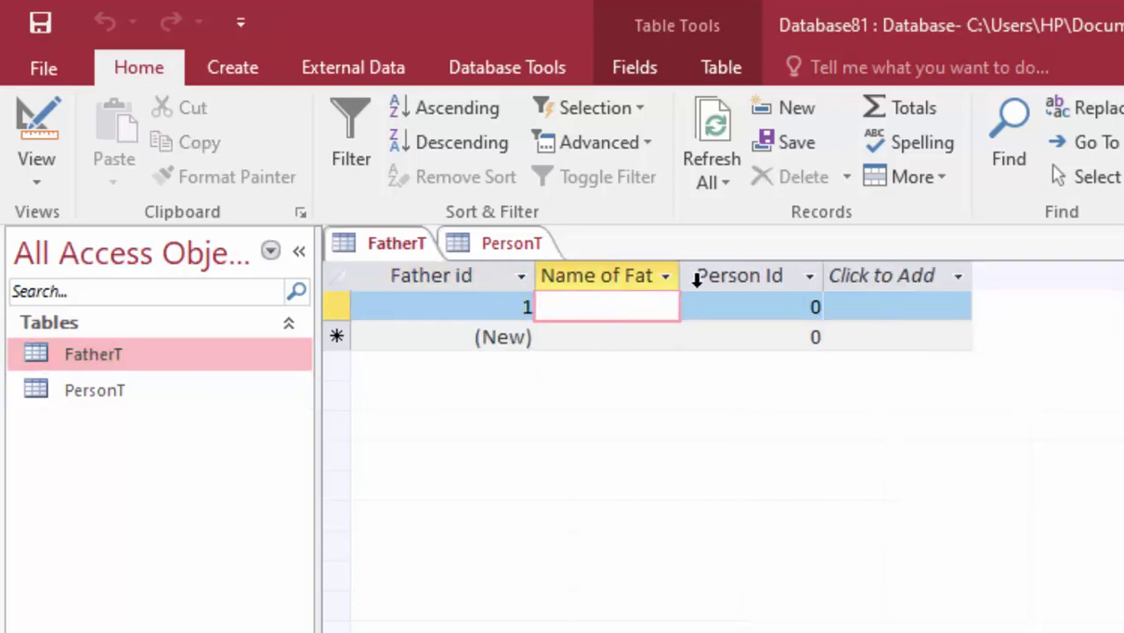
pyautogui.moveTo(681, 276); pyautogui.dragTo(752, 323)
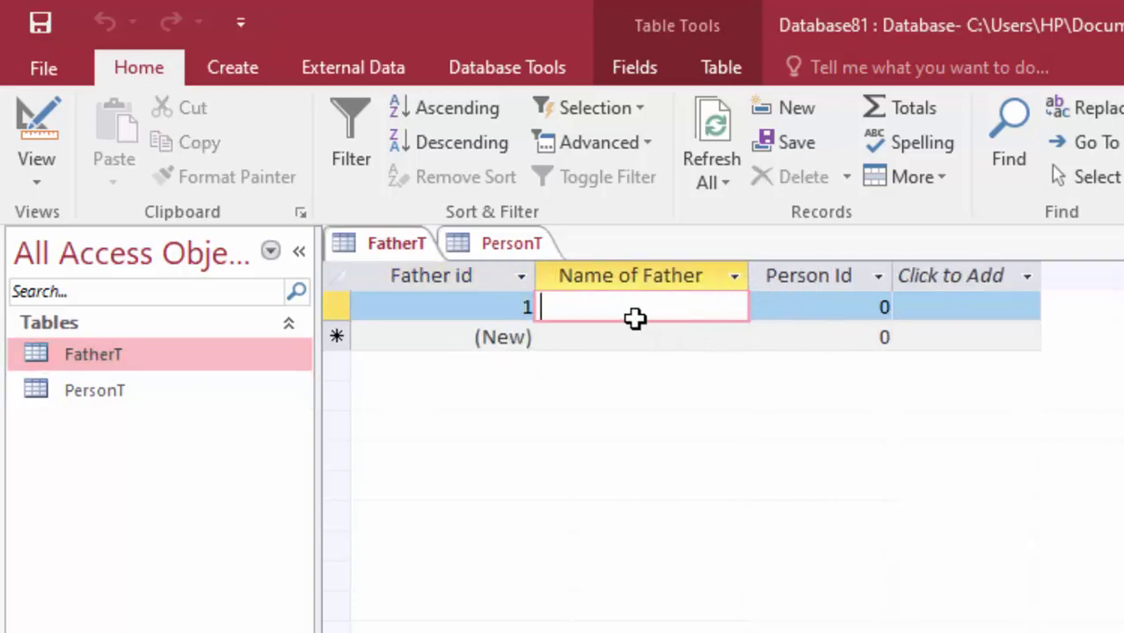
pyautogui.write('Mr. ')
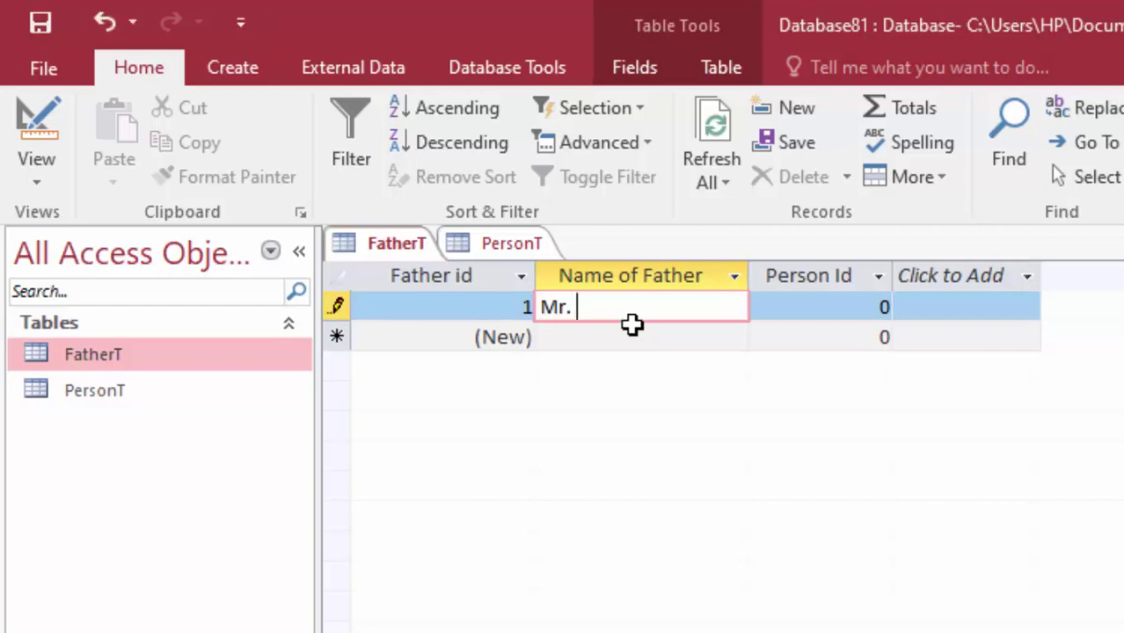
pyautogui.write('Sohan Lal')
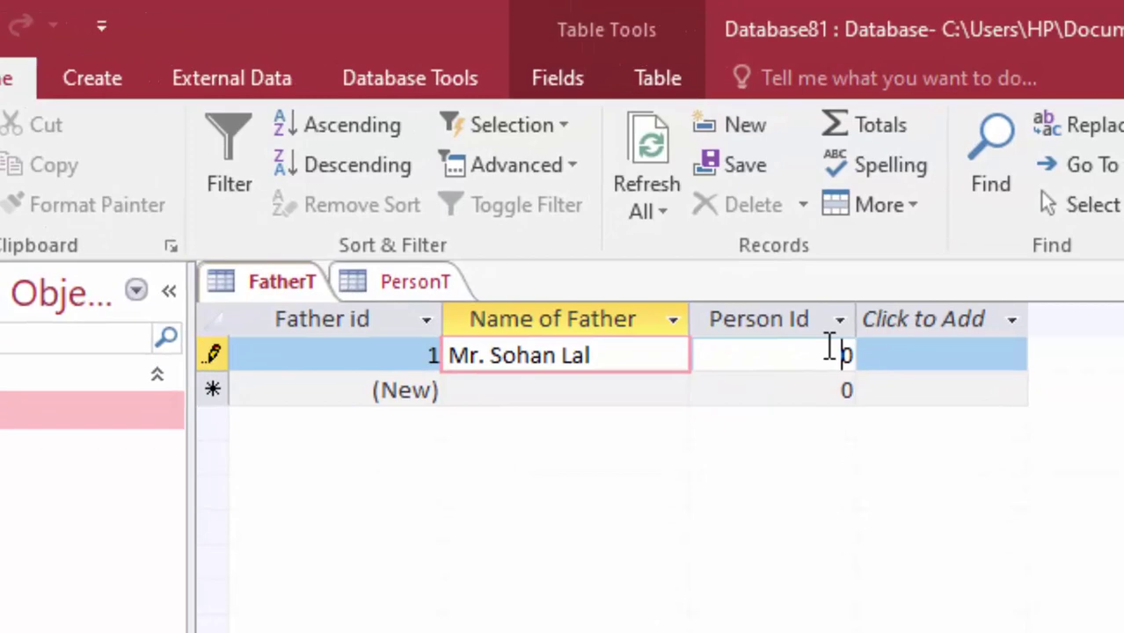
pyautogui.click(829, 352)
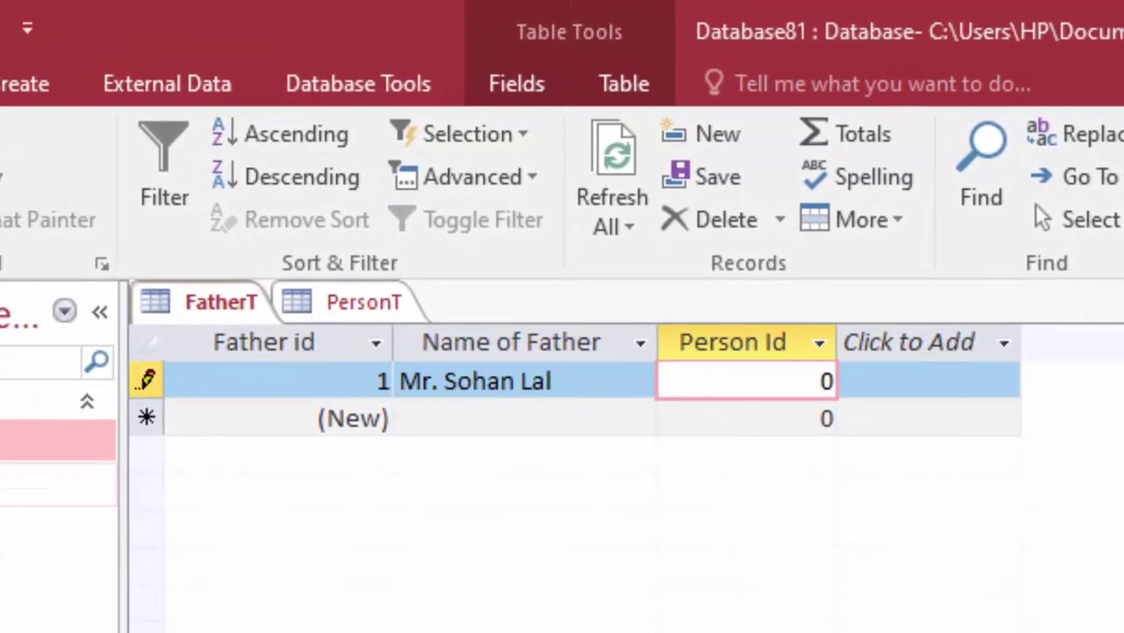
pyautogui.doubleClick(80, 421)
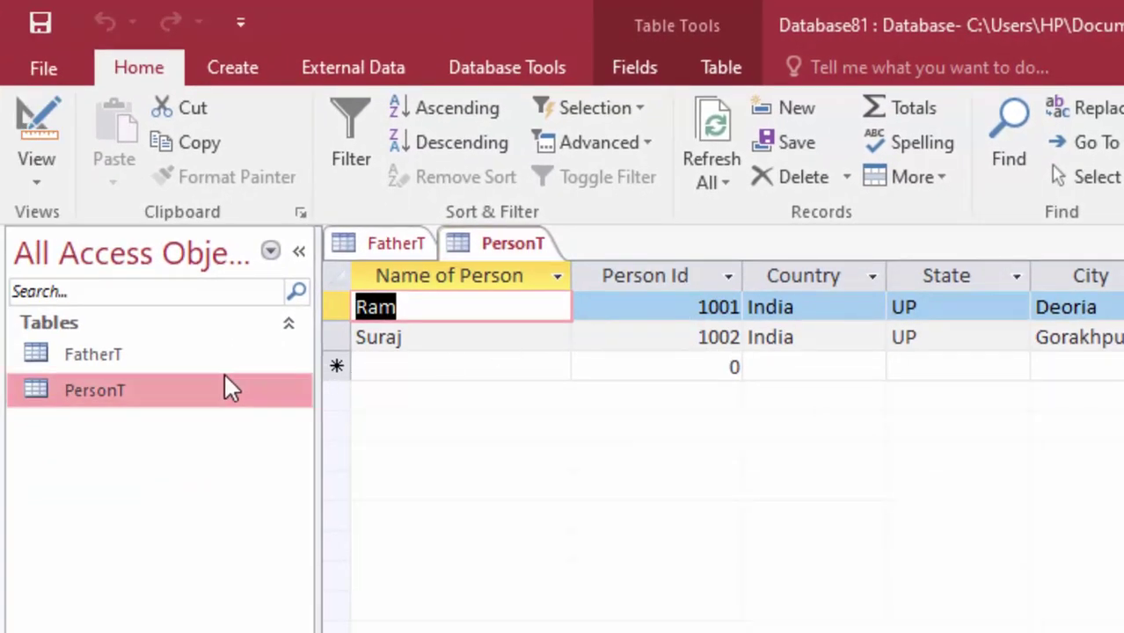
pyautogui.doubleClick(199, 359)
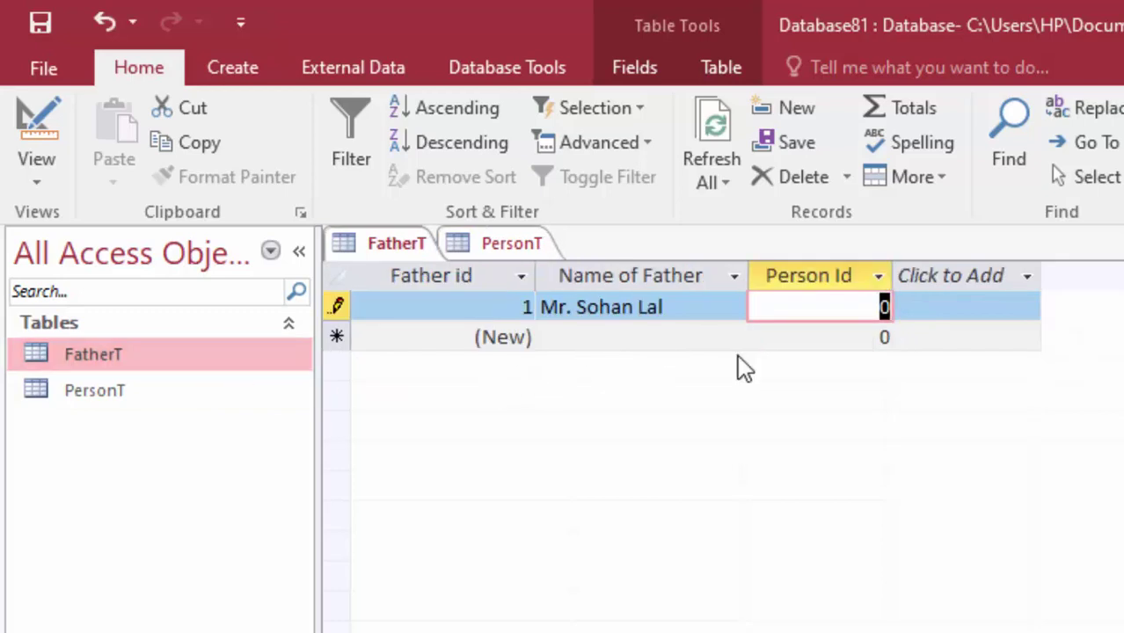
pyautogui.press('BackSpace')
pyautogui.write('1')
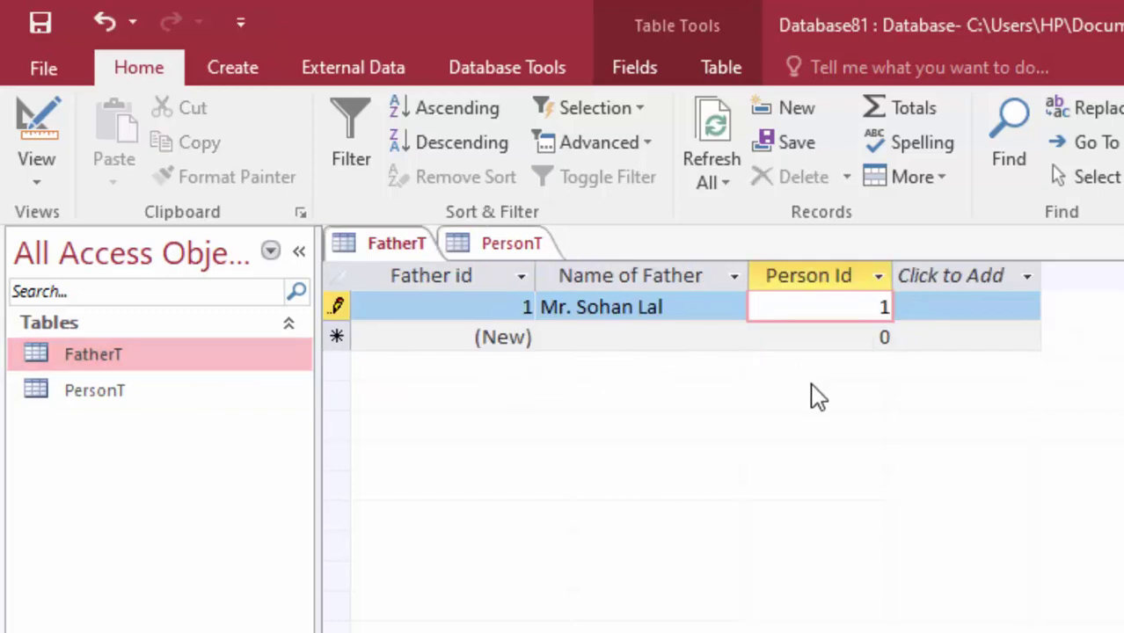
pyautogui.write('00')
pyautogui.write('1')
pyautogui.press('Return')
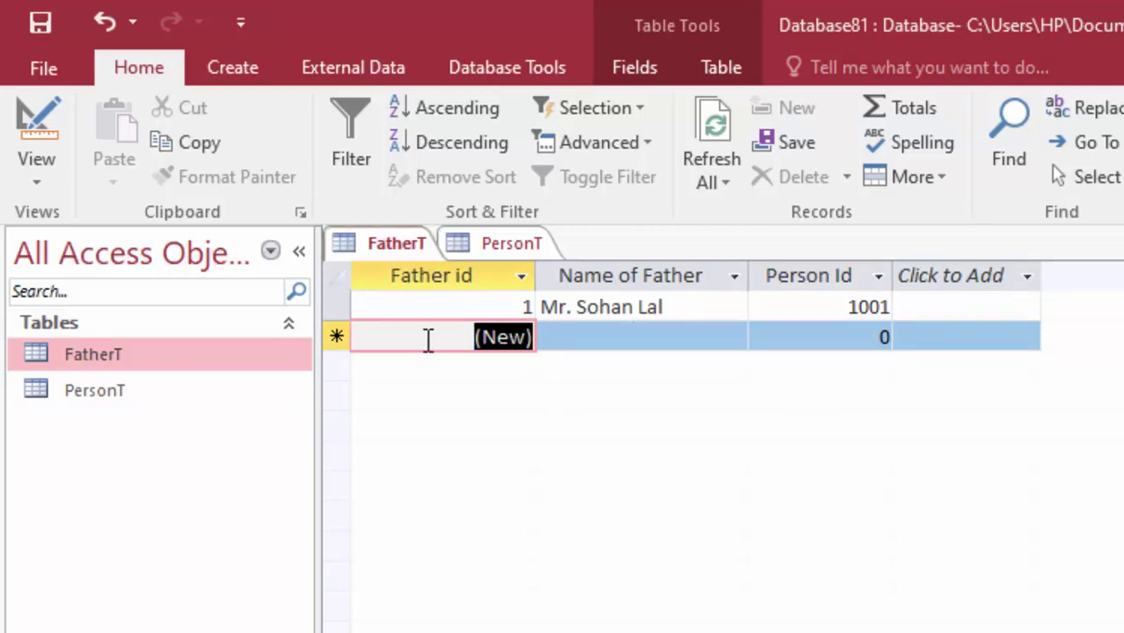
# Step: Enter the second father's name with Person Id 1002 and save FatherT
pyautogui.click(570, 336)
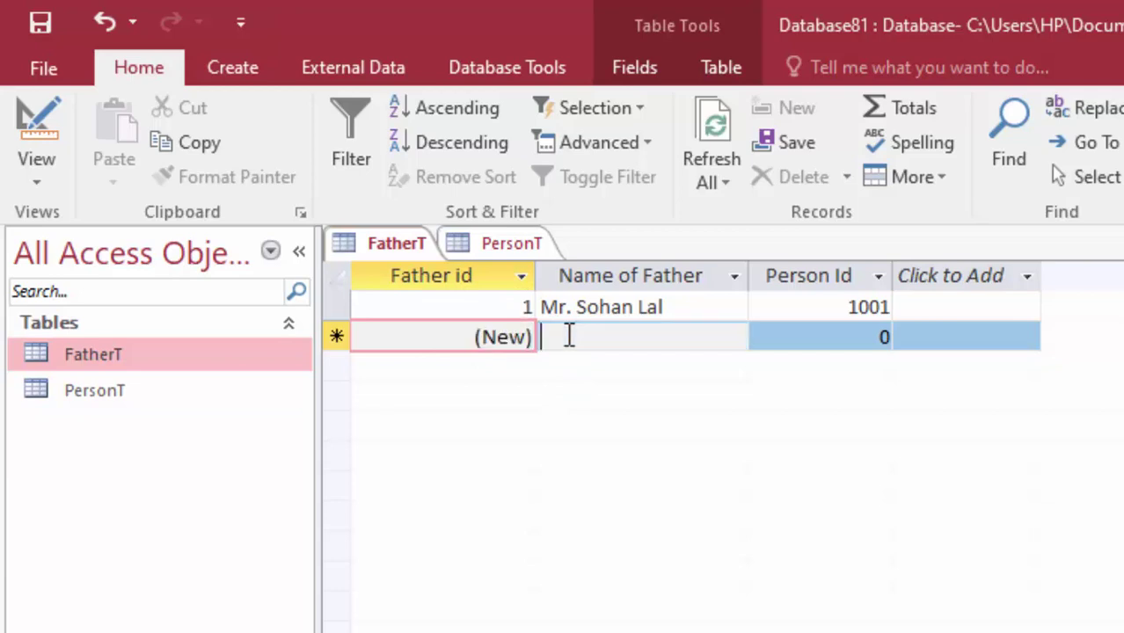
pyautogui.write('M')
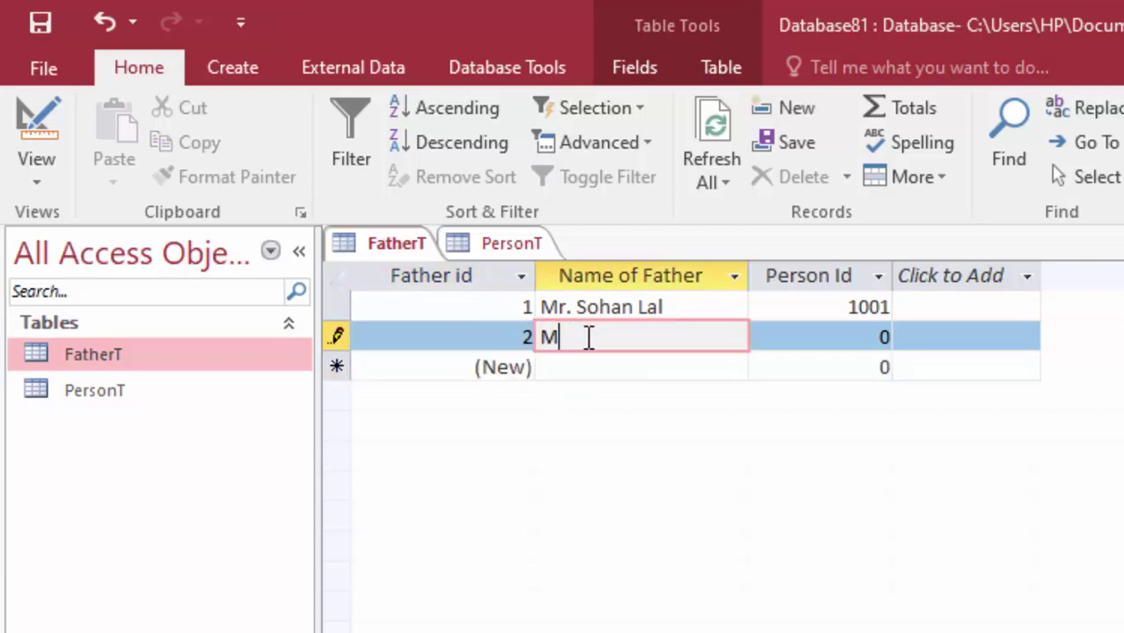
pyautogui.write('re')
pyautogui.press('BackSpace')
pyautogui.write('es')
pyautogui.write('h Cha')
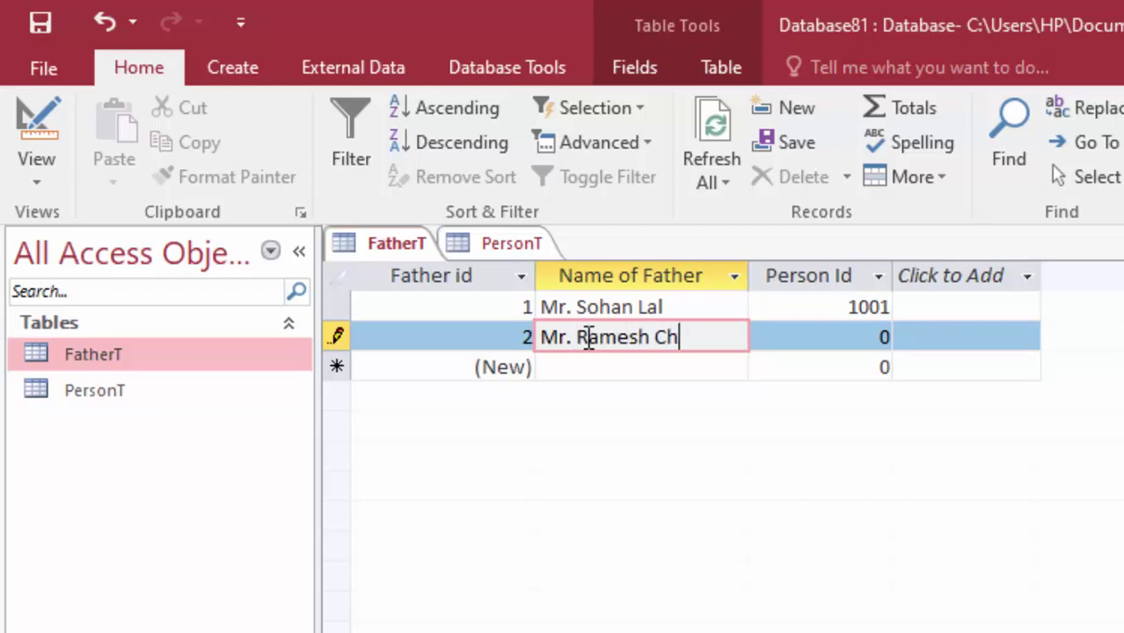
pyautogui.write('nd')
pyautogui.moveTo(871, 342); pyautogui.dragTo(917, 351)
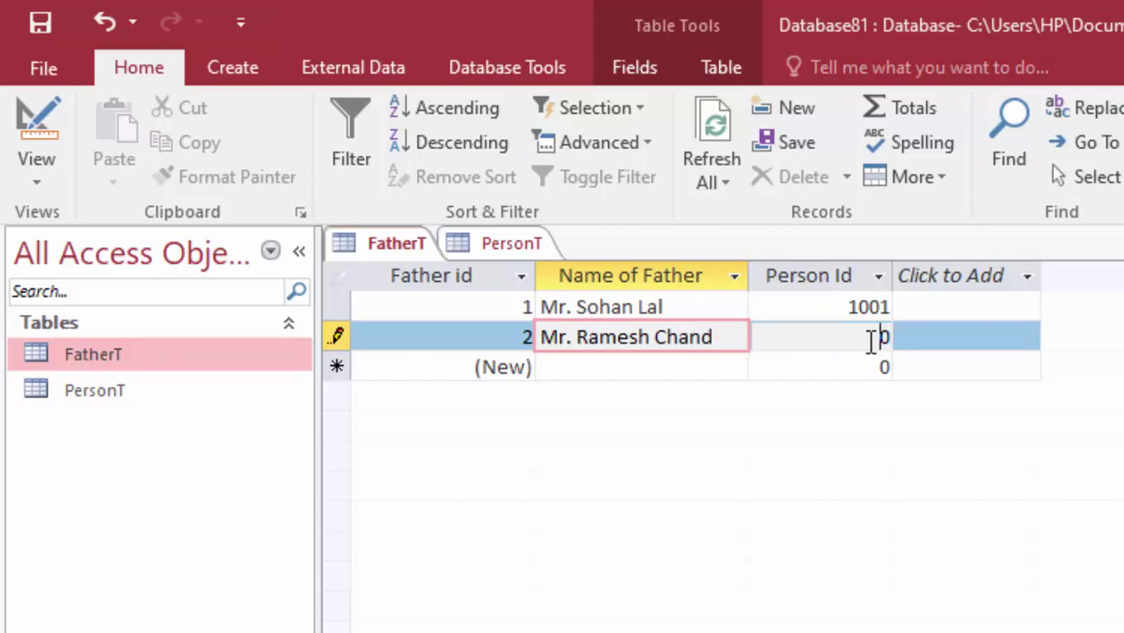
pyautogui.press('Delete')
pyautogui.press('Tab')
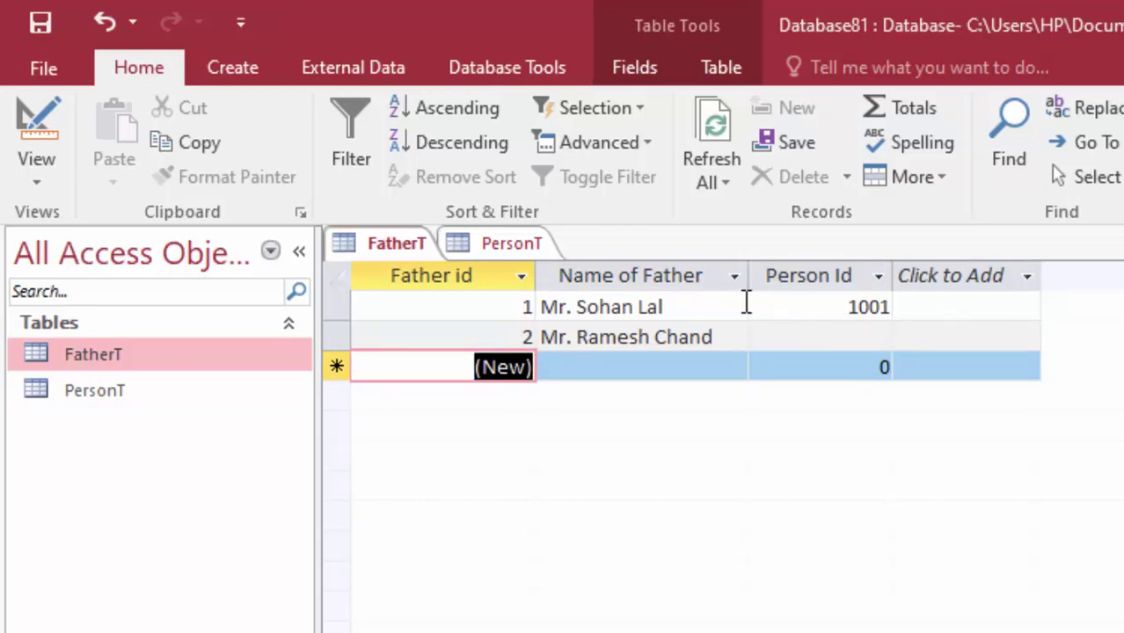
pyautogui.click(806, 337)
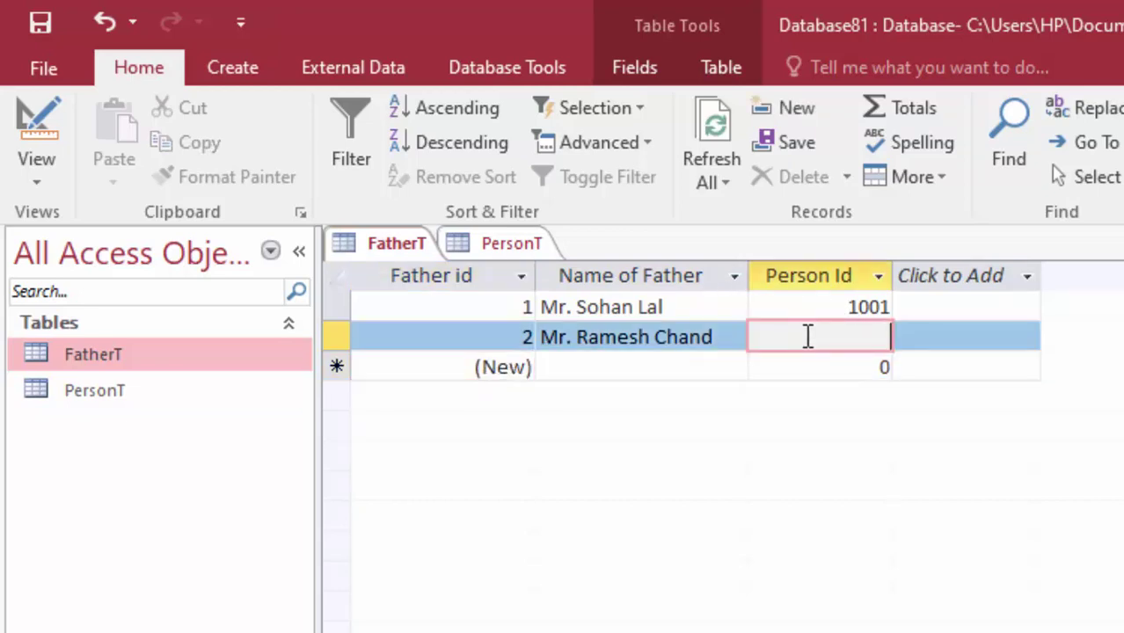
pyautogui.write('1002')
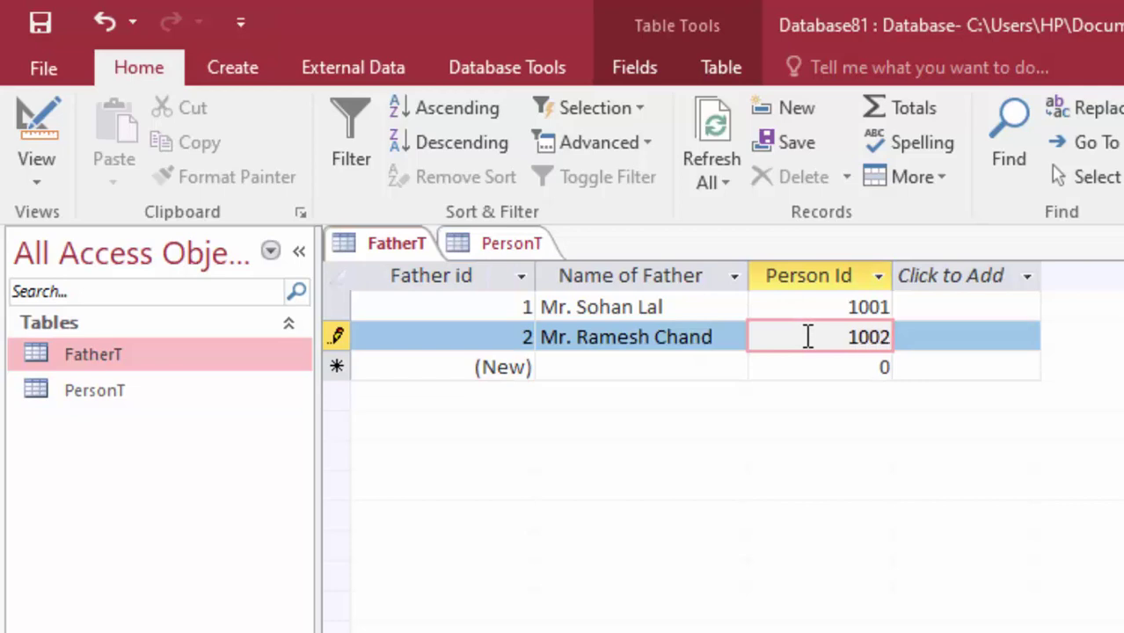
pyautogui.click(29, 23)
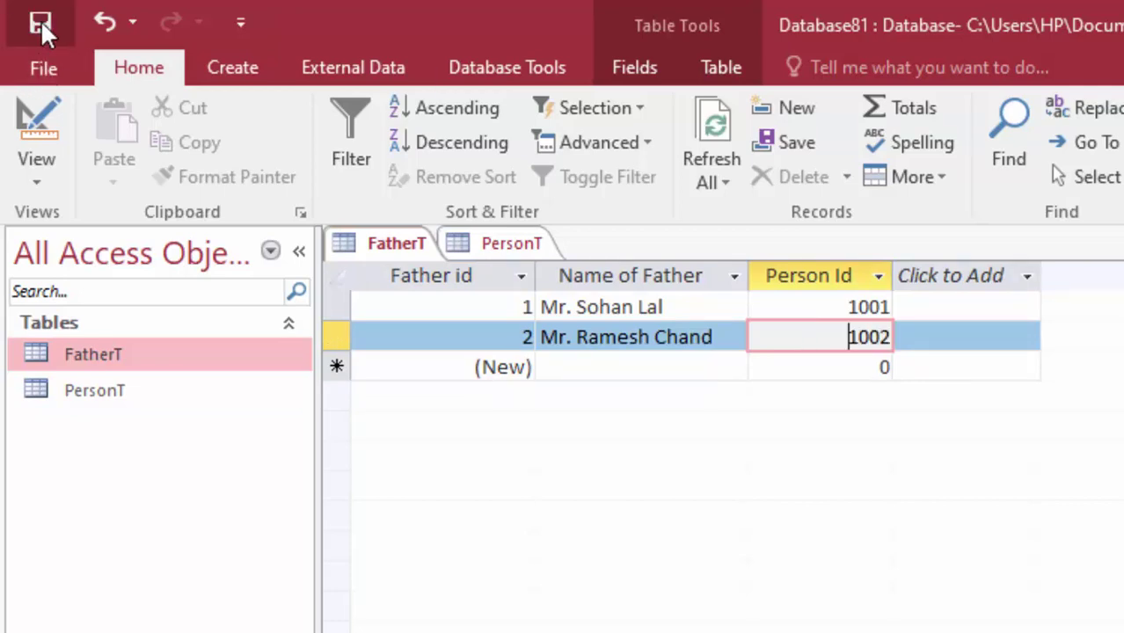
# Step: Close the FatherT table from its tab's shortcut menu
pyautogui.rightClick(513, 246)
pyautogui.rightClick(415, 243)
pyautogui.rightClick(385, 244)
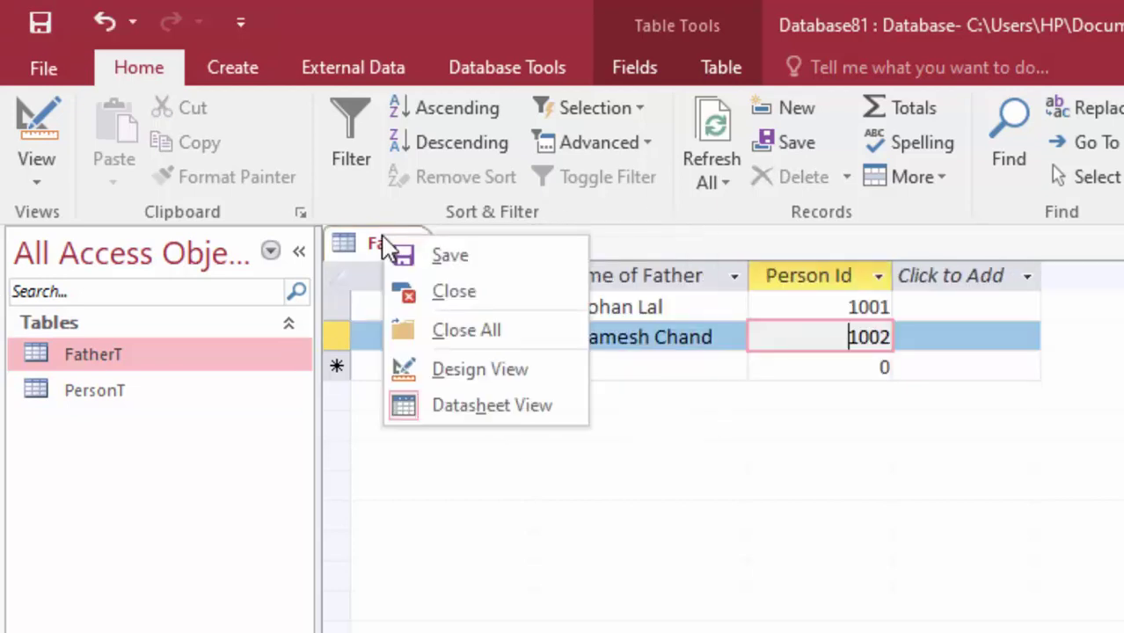
pyautogui.click(445, 290)
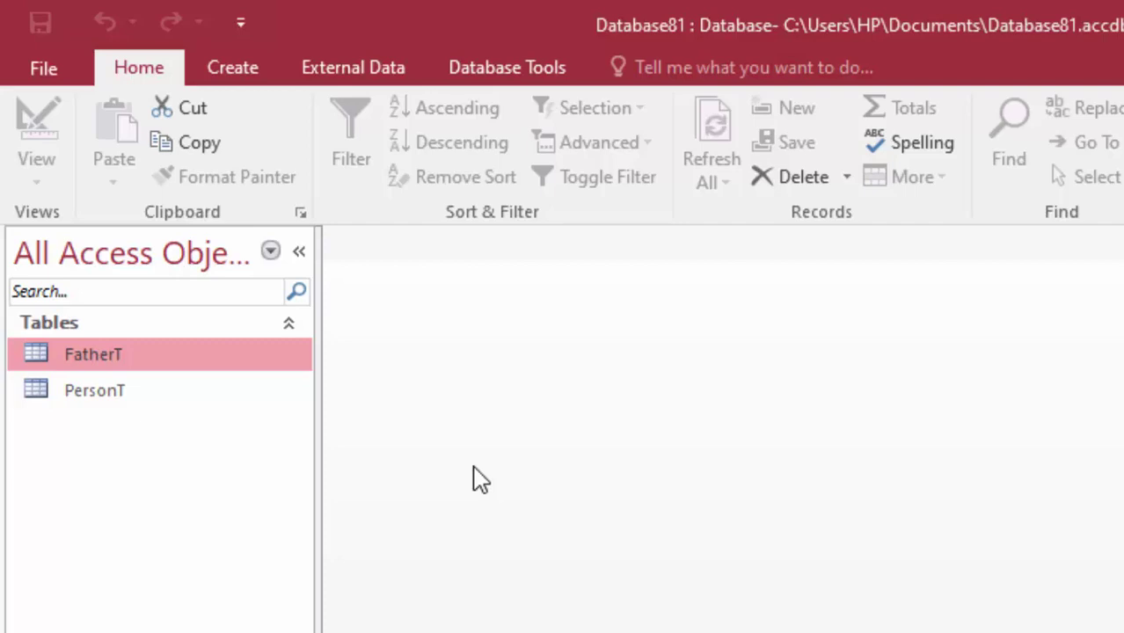
# Step: Create a blank table, save it as GrandT, and open it in Design View
pyautogui.click(266, 72)
pyautogui.click(154, 121)
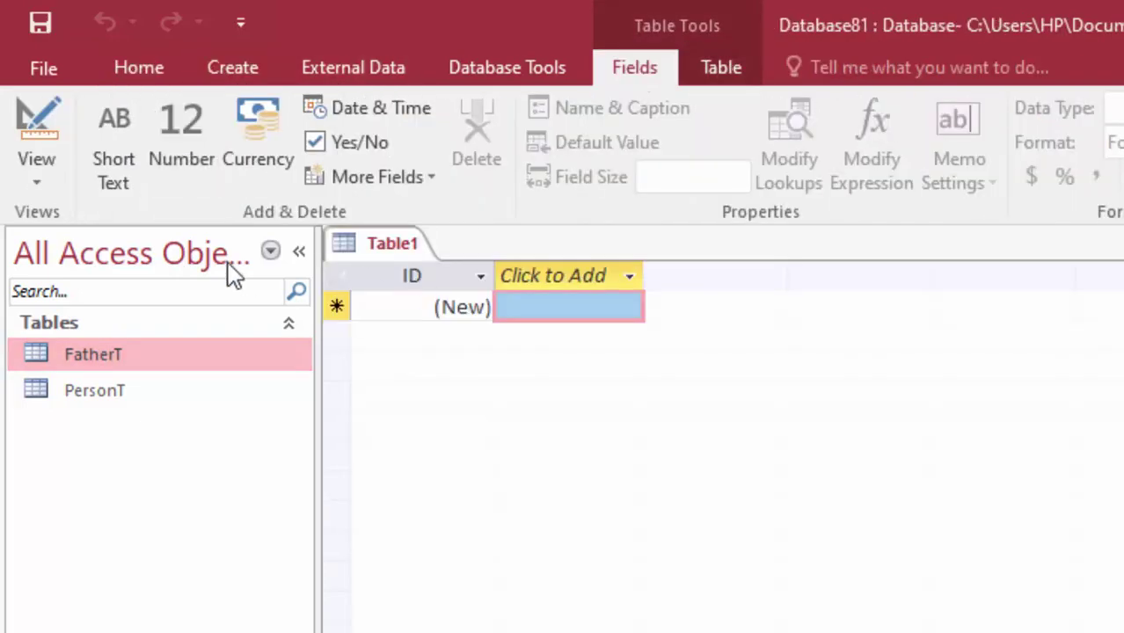
pyautogui.click(34, 134)
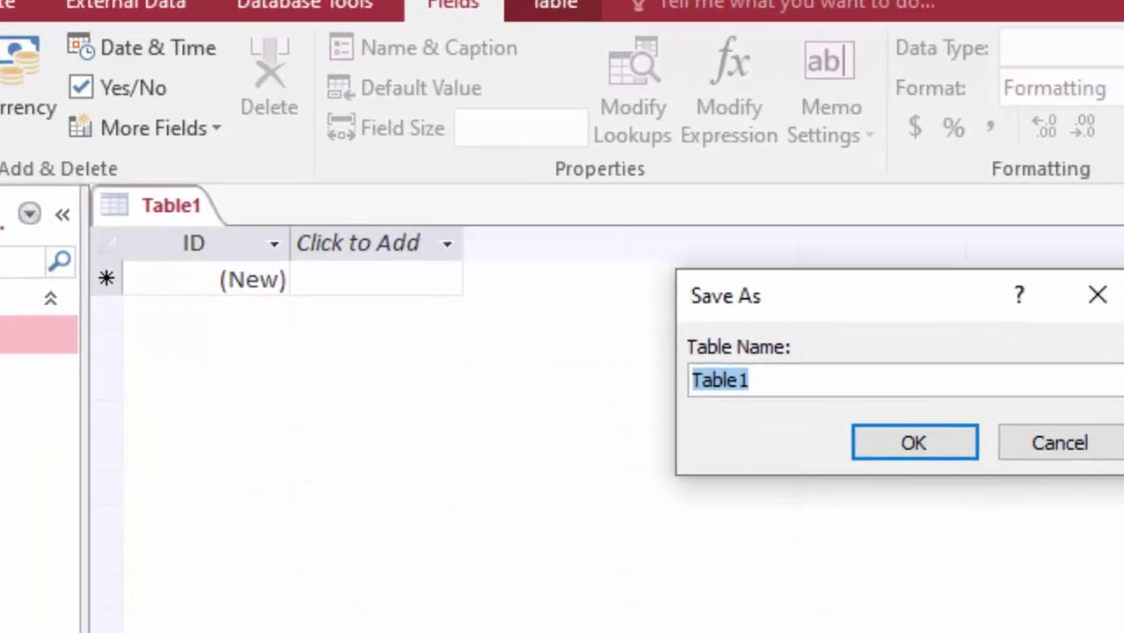
pyautogui.press('BackSpace')
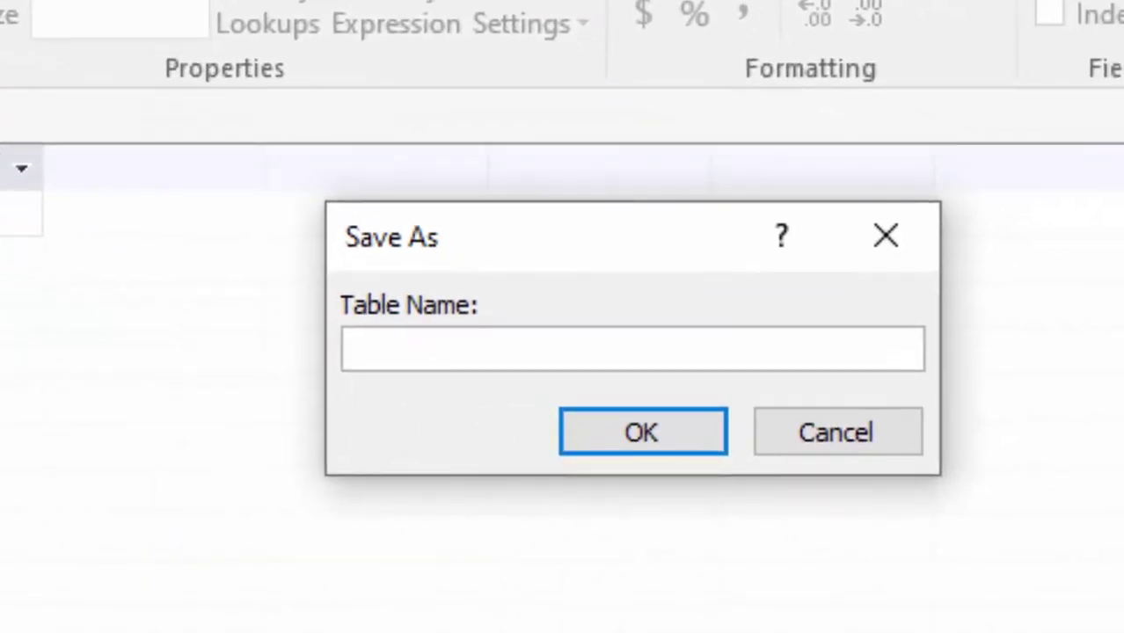
pyautogui.write('Gra')
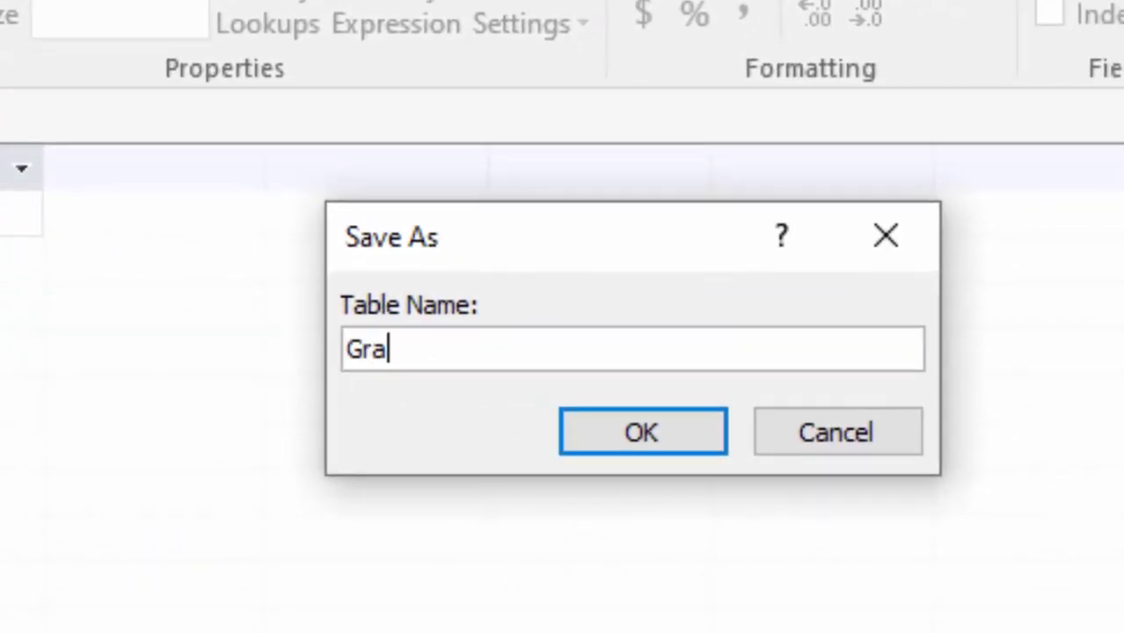
pyautogui.write('ndT')
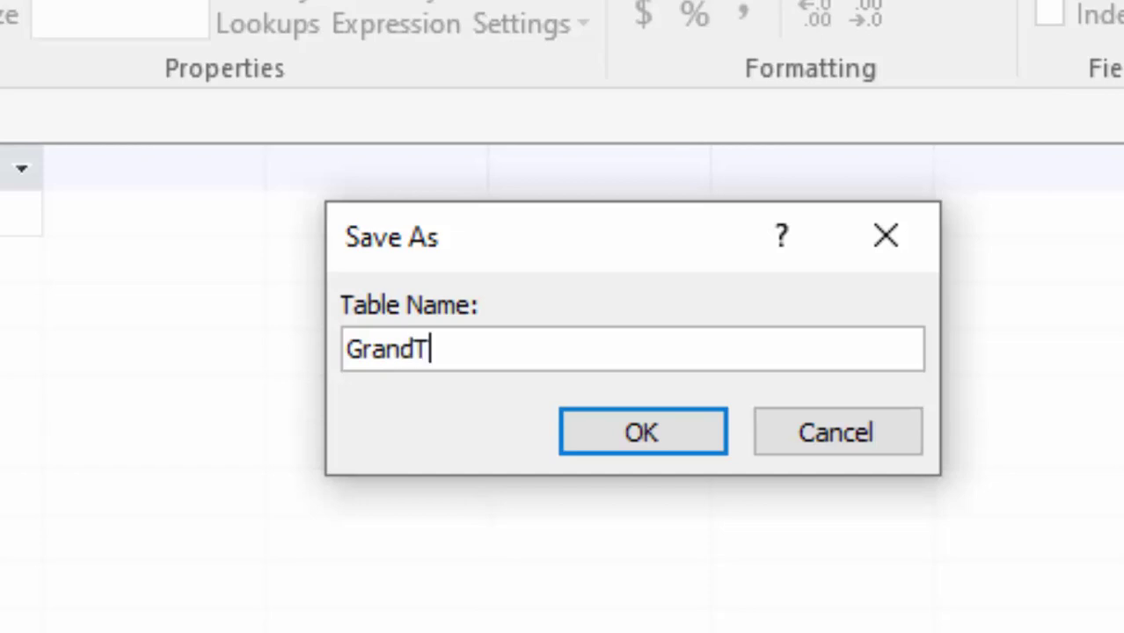
pyautogui.click(596, 440)
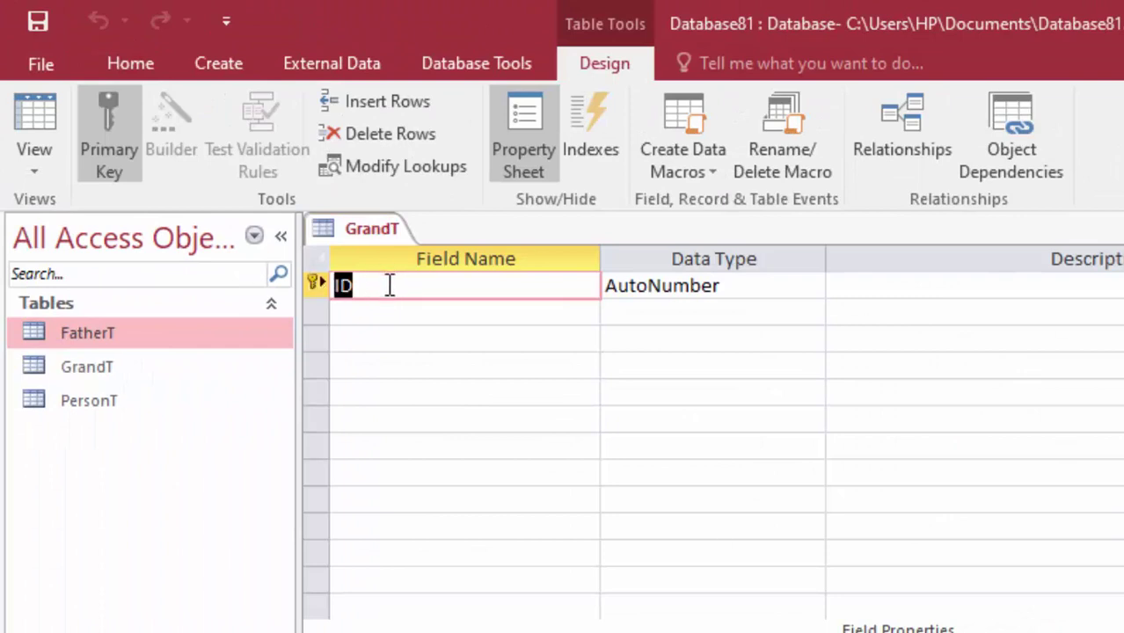
# Step: Rename GrandT's ID key field to GrandPa with the Short Text data type
pyautogui.press('Delete')
pyautogui.write('G')
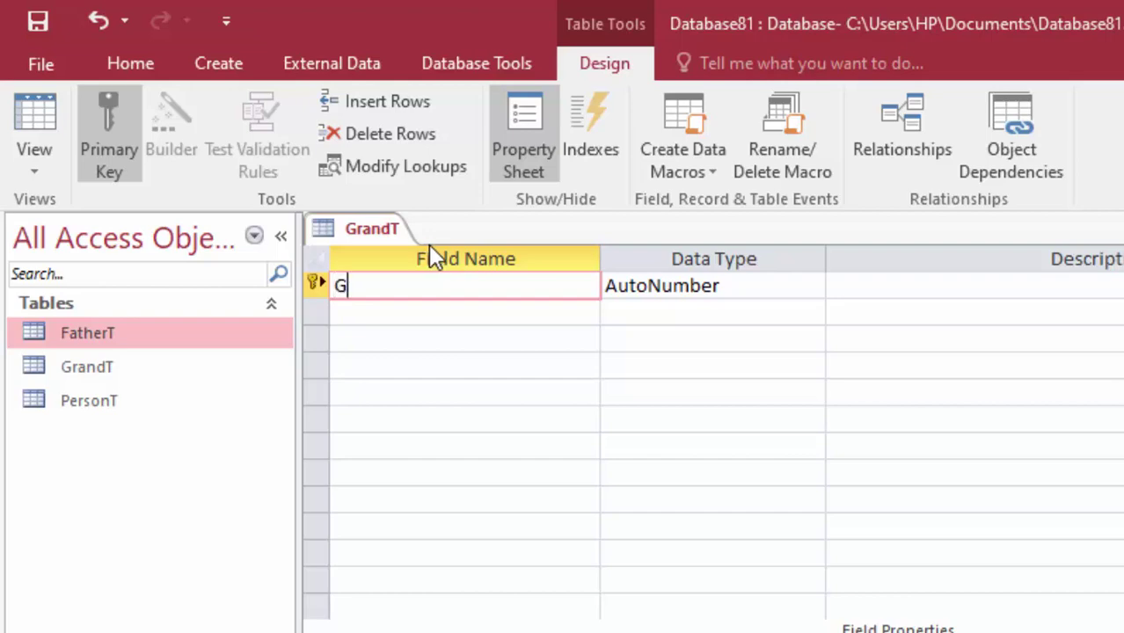
pyautogui.write('ran')
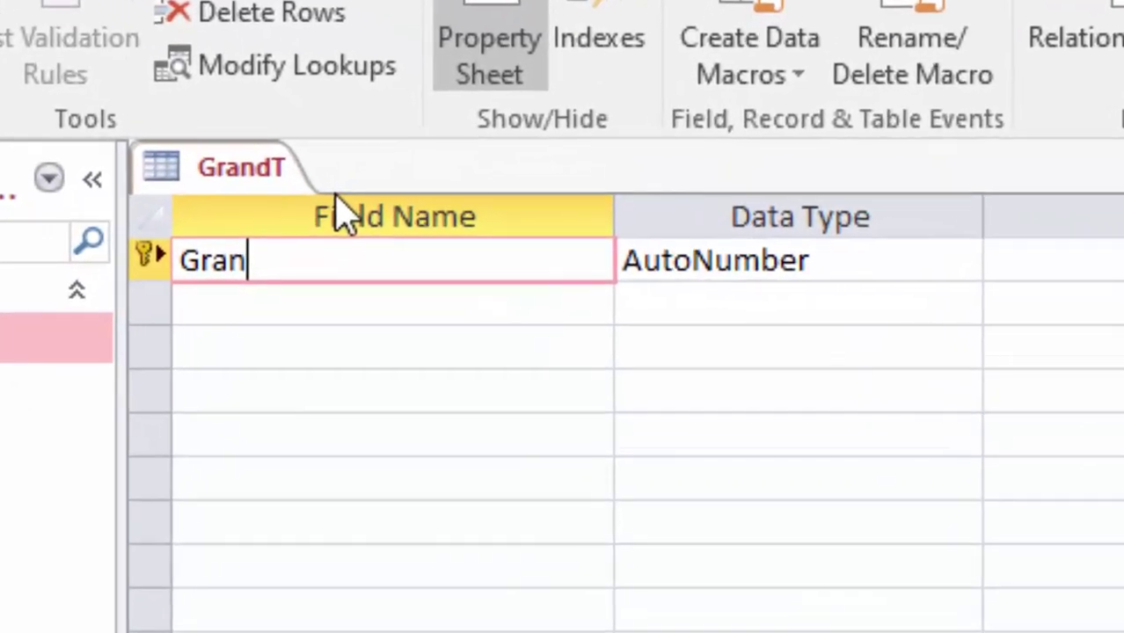
pyautogui.write('d')
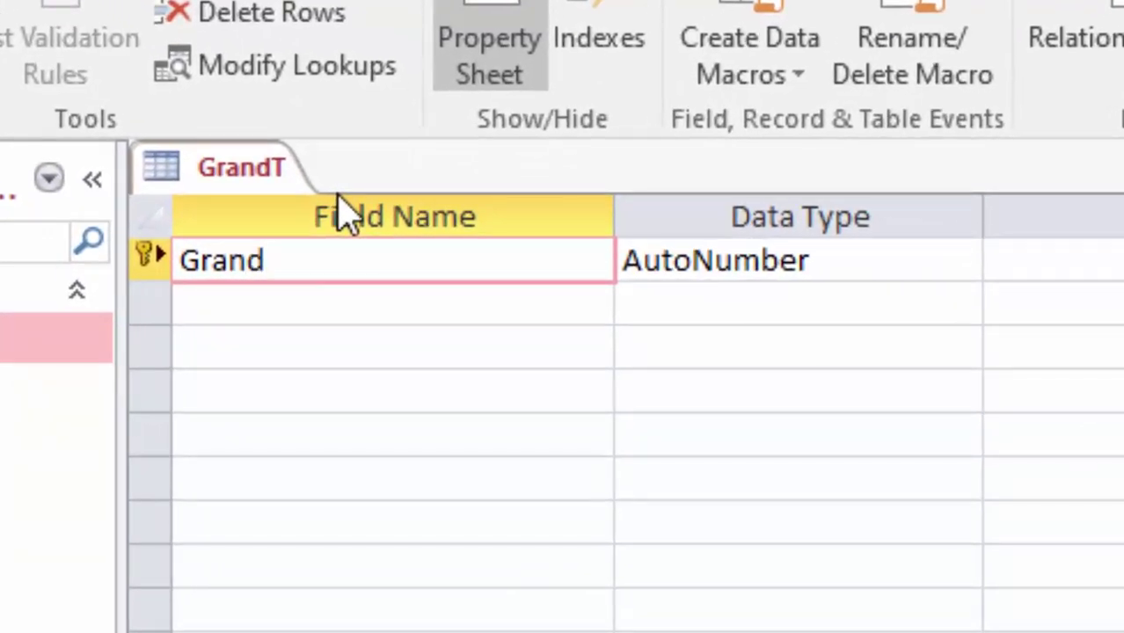
pyautogui.write('Pa')
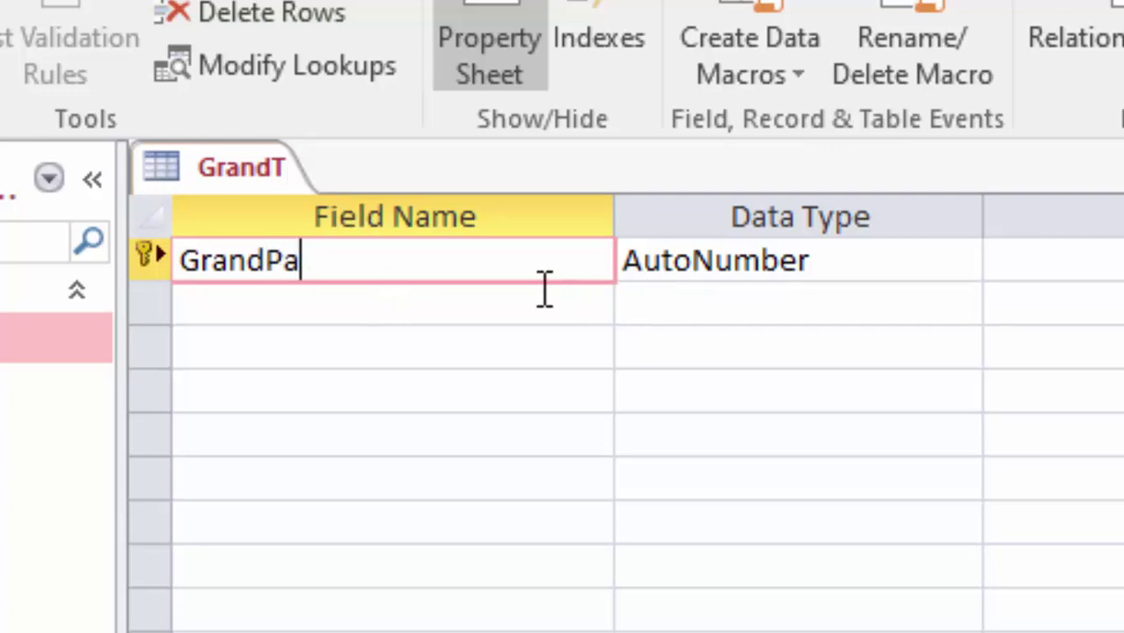
pyautogui.click(878, 264)
pyautogui.click(961, 264)
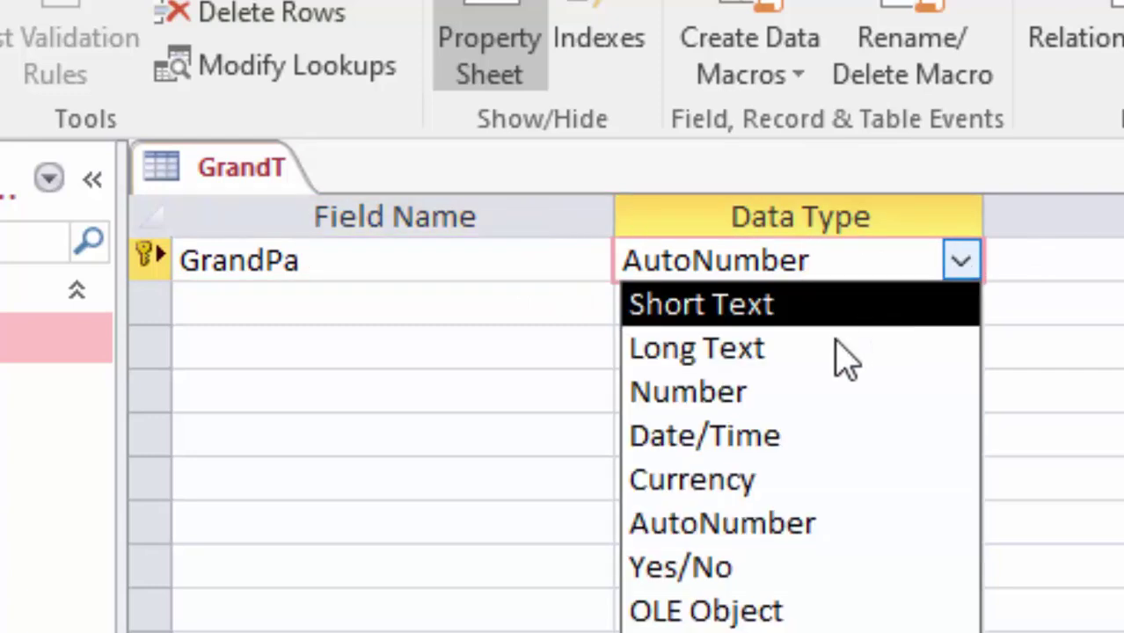
pyautogui.click(762, 308)
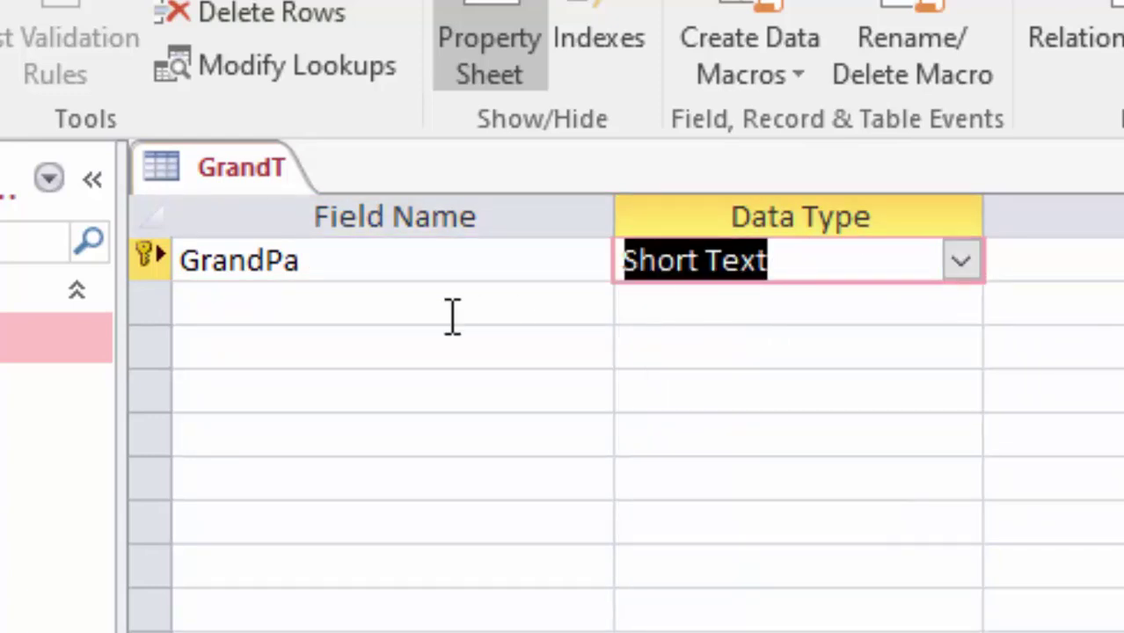
# Step: Start a second field named F and open the FatherT datasheet
pyautogui.click(300, 306)
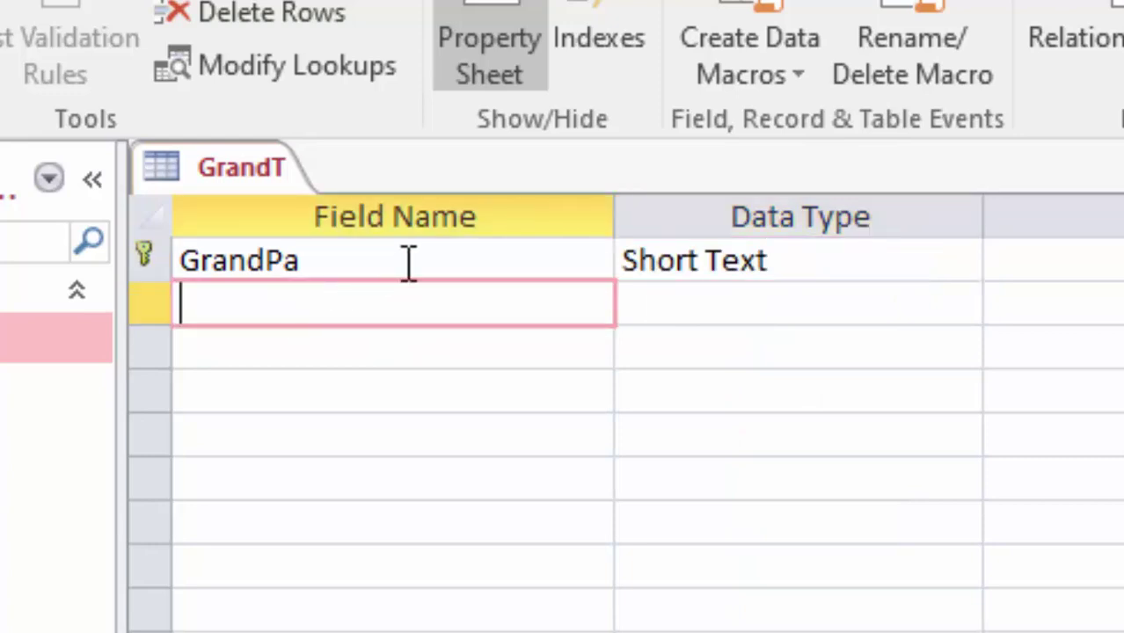
pyautogui.write('F')
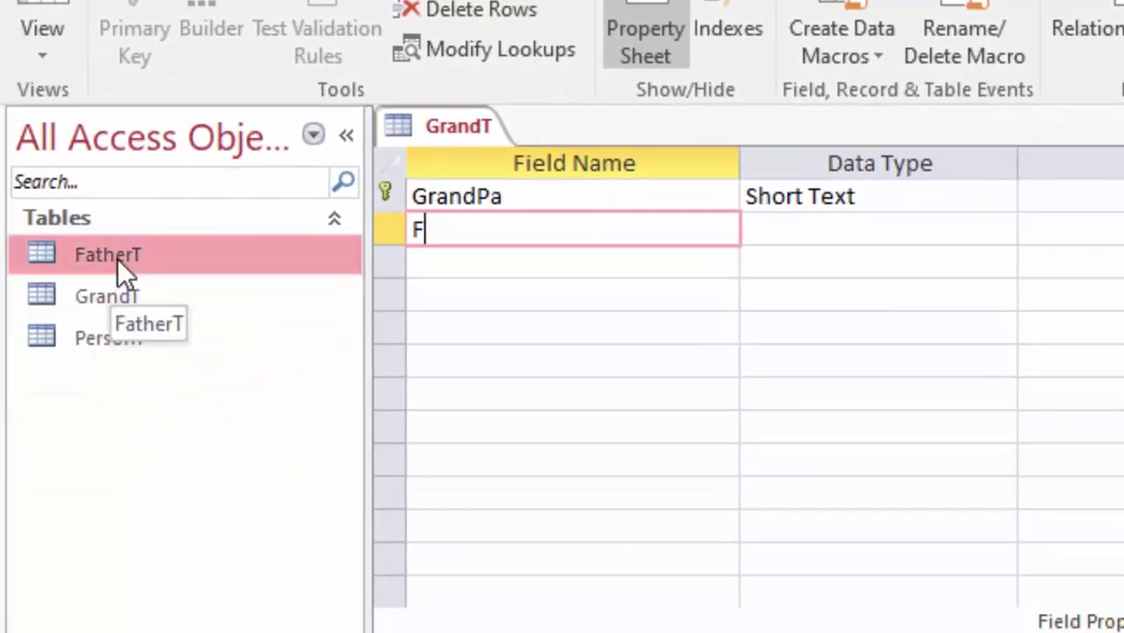
pyautogui.doubleClick(117, 256)
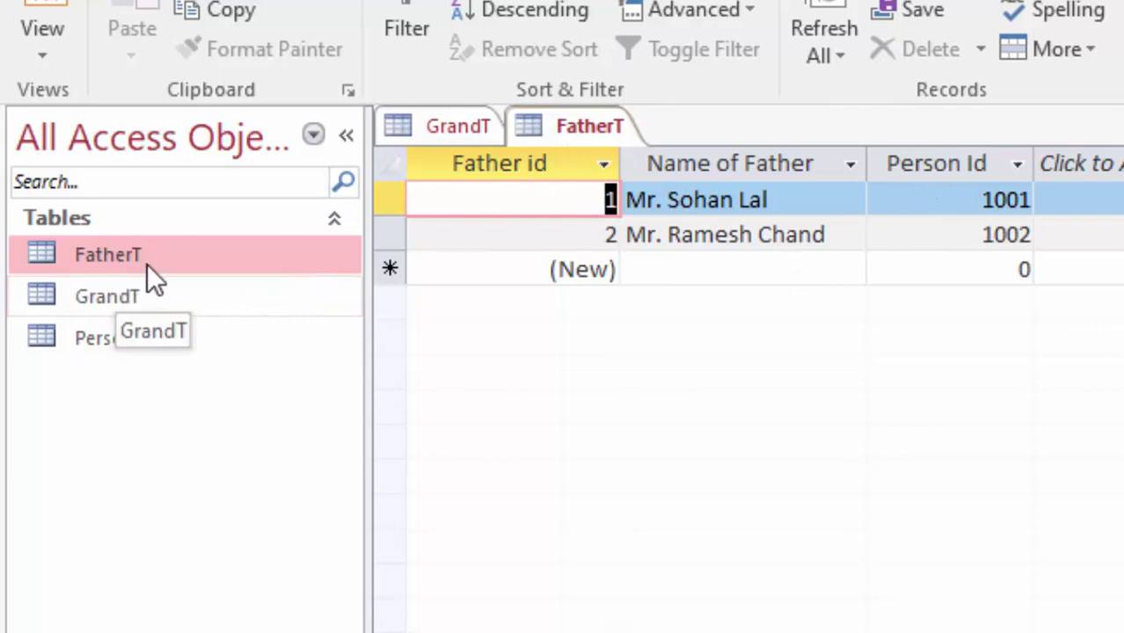
# Step: Rename GrandT's second field to Father id, make it Number, save, and view the datasheet
pyautogui.doubleClick(157, 293)
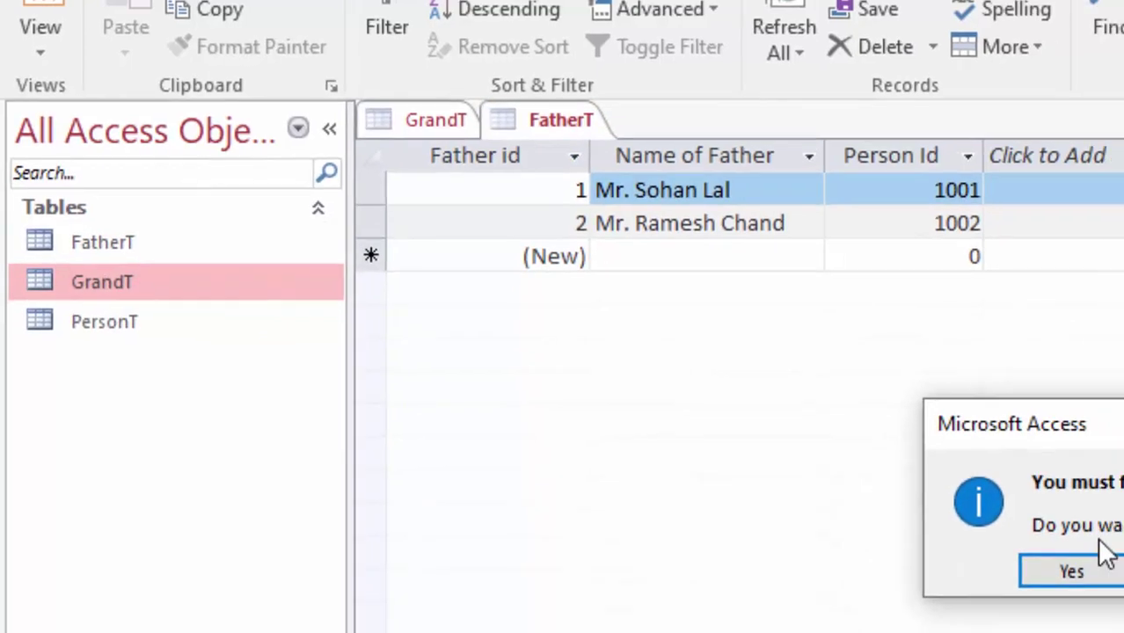
pyautogui.click(982, 507)
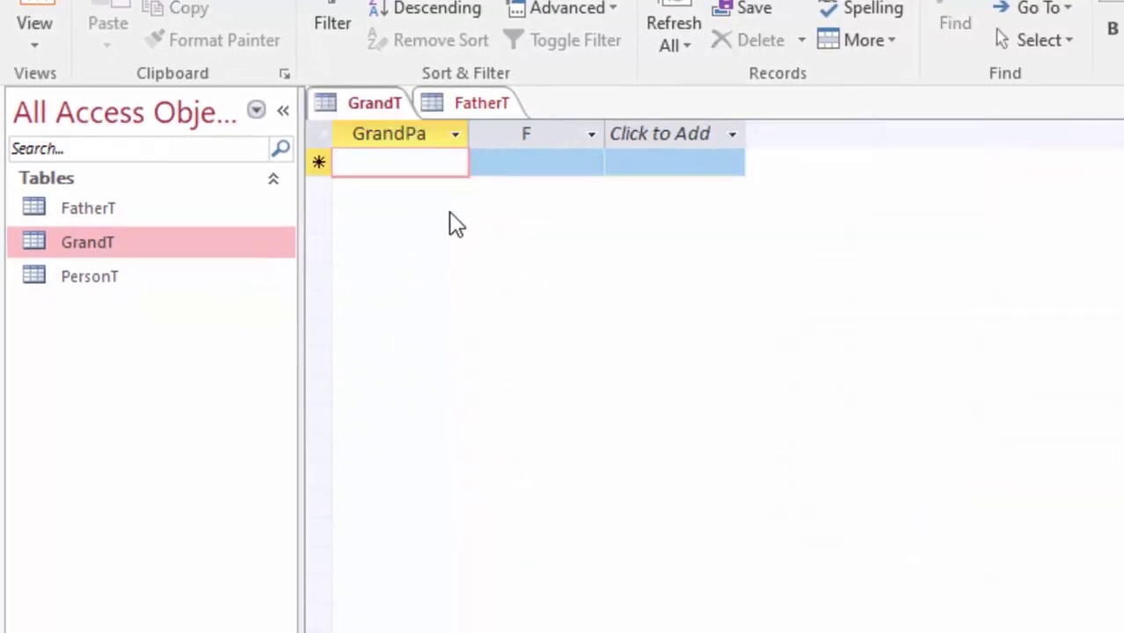
pyautogui.click(34, 51)
pyautogui.click(66, 144)
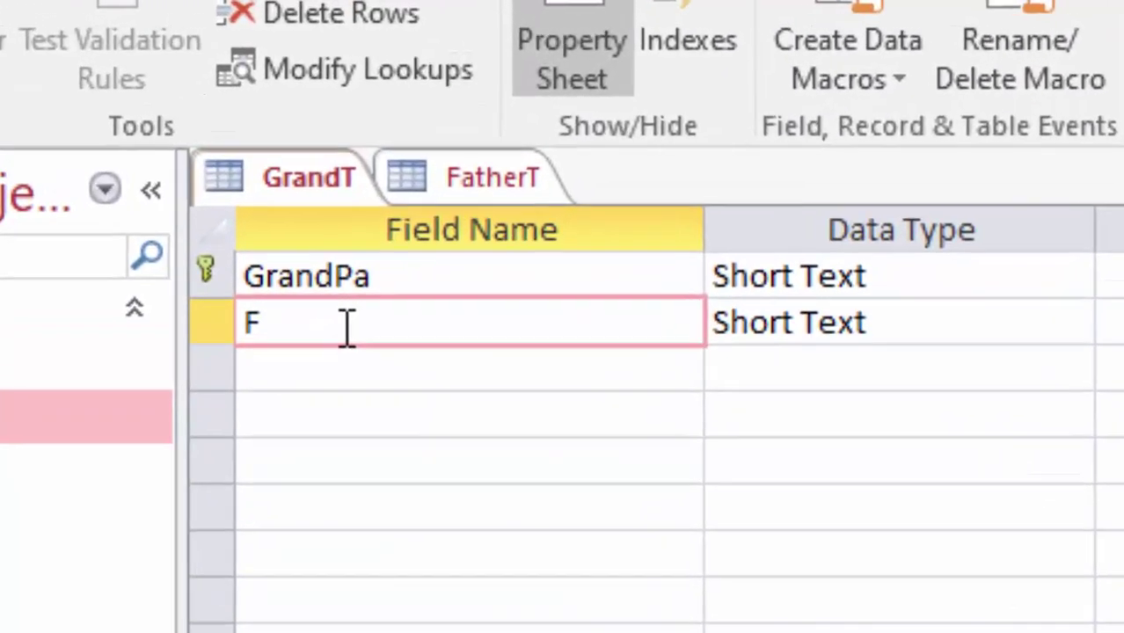
pyautogui.write('a')
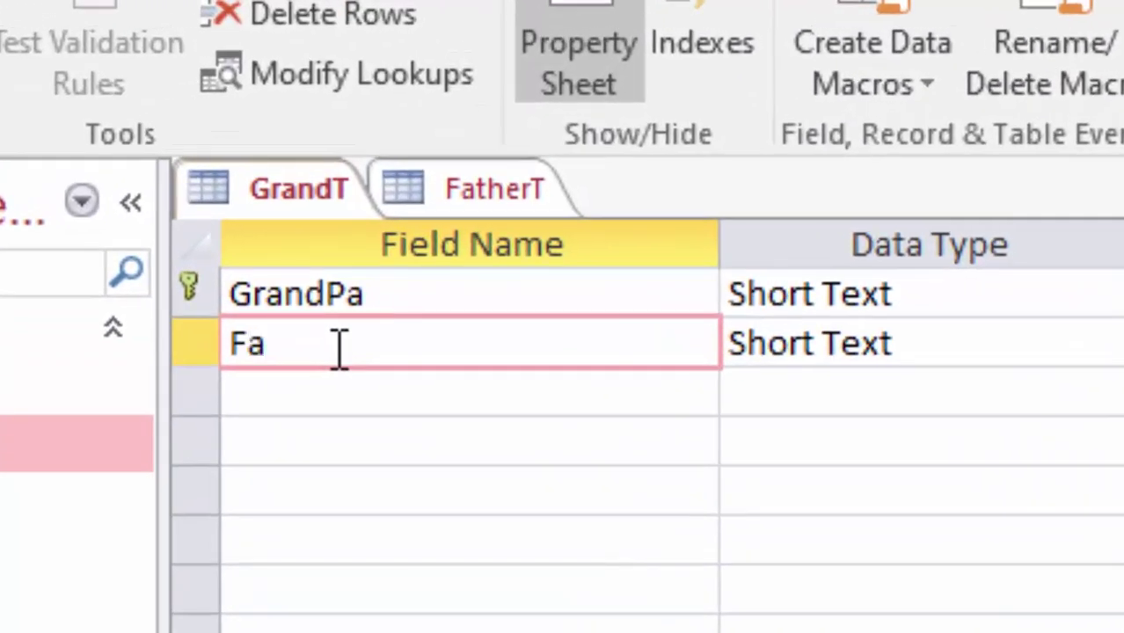
pyautogui.write('ther ')
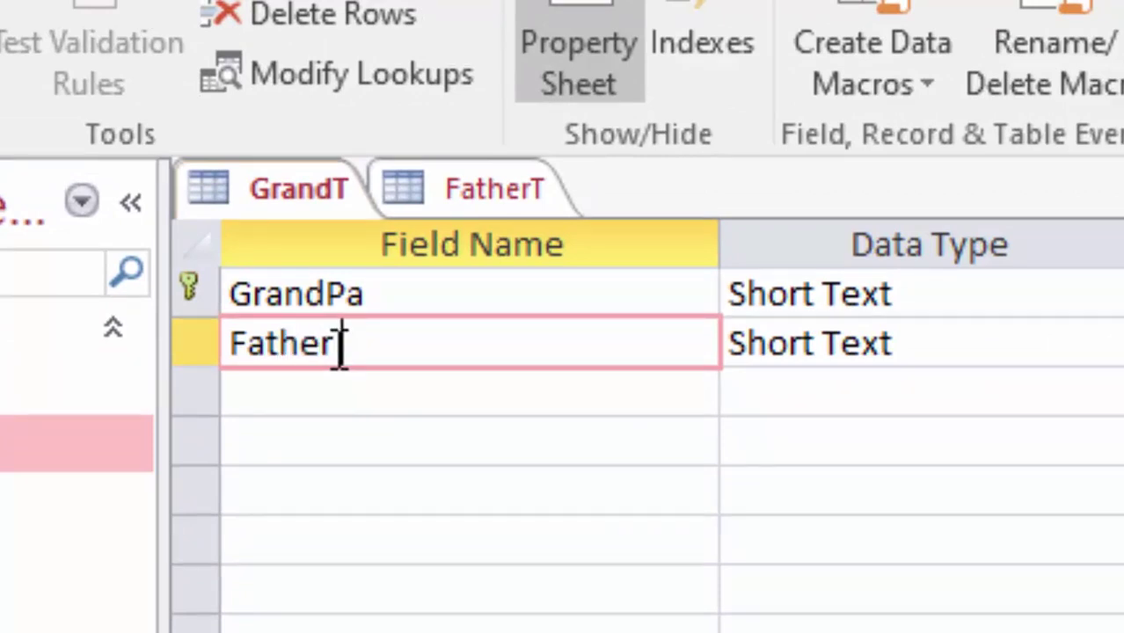
pyautogui.write('id')
pyautogui.click(1012, 351)
pyautogui.click(1107, 350)
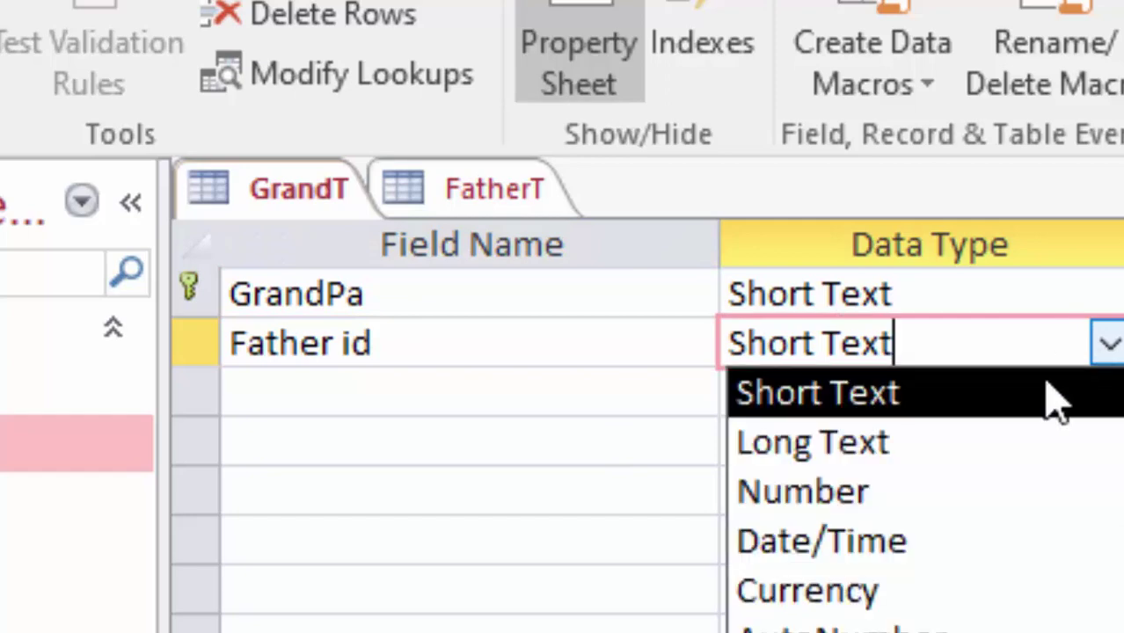
pyautogui.click(940, 490)
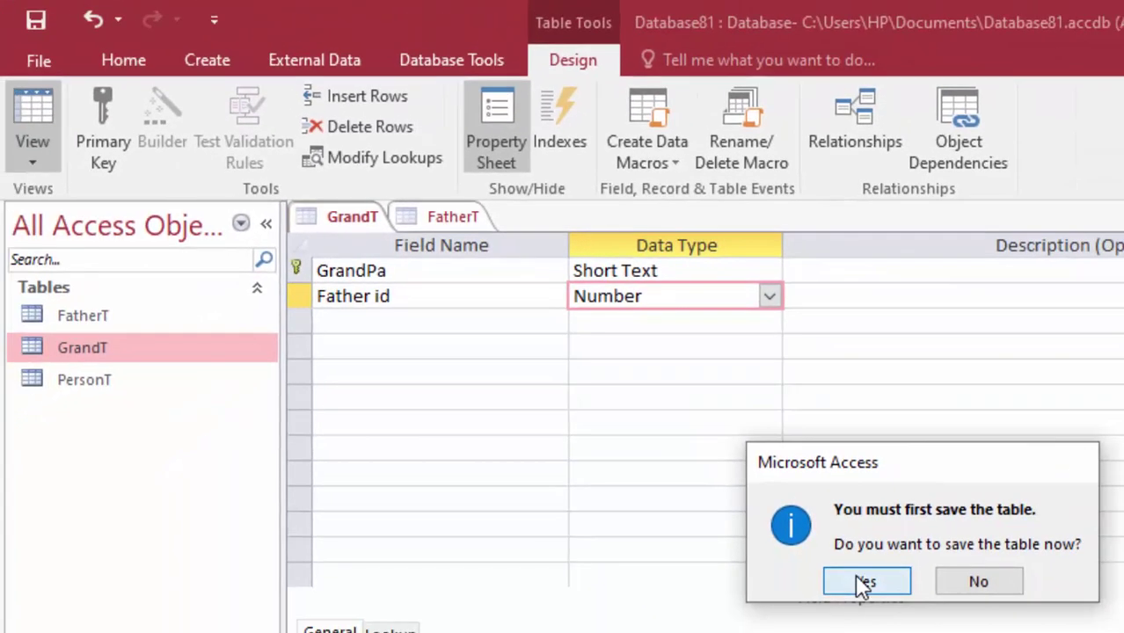
pyautogui.click(860, 581)
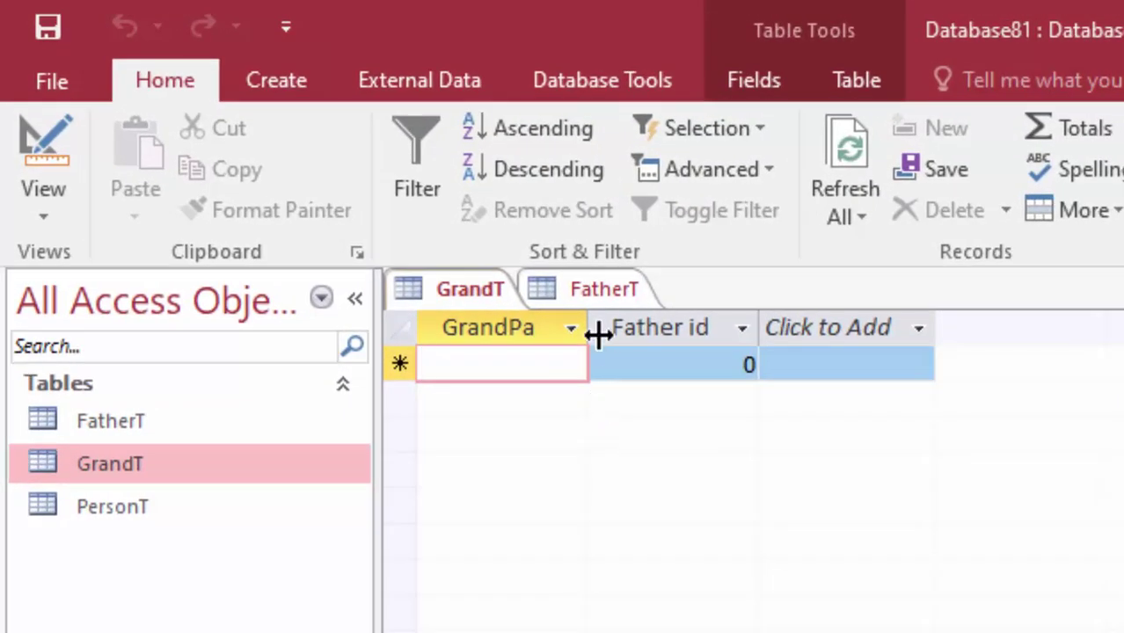
pyautogui.moveTo(590, 328); pyautogui.dragTo(605, 359)
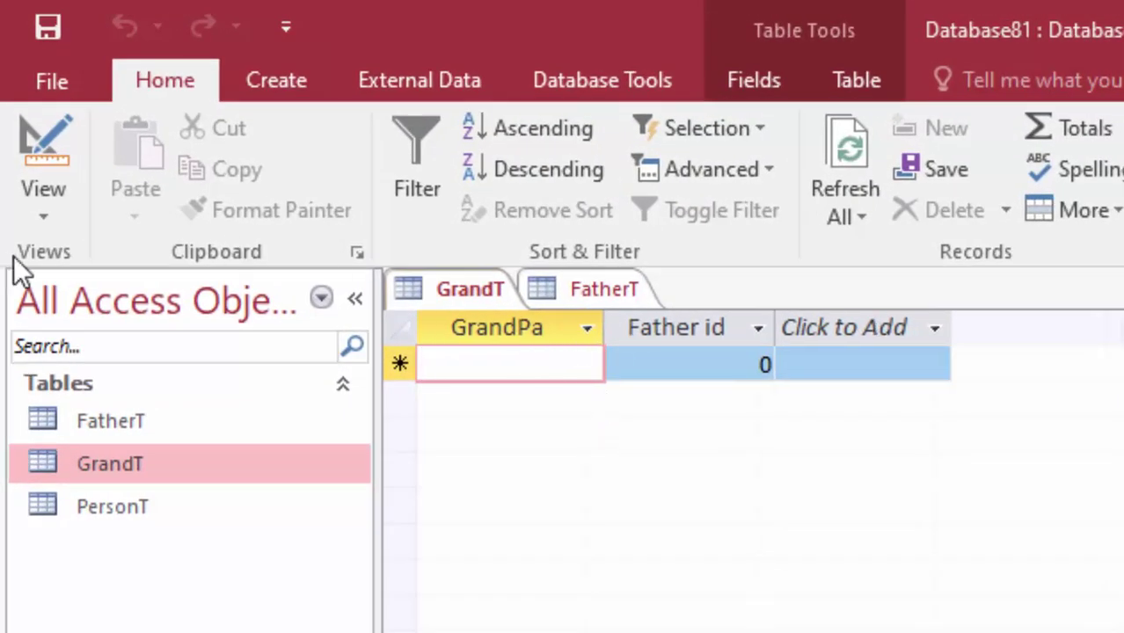
pyautogui.click(22, 211)
# Step: In GrandT's datasheet, enter record G101 with Father id 1
pyautogui.click(72, 294)
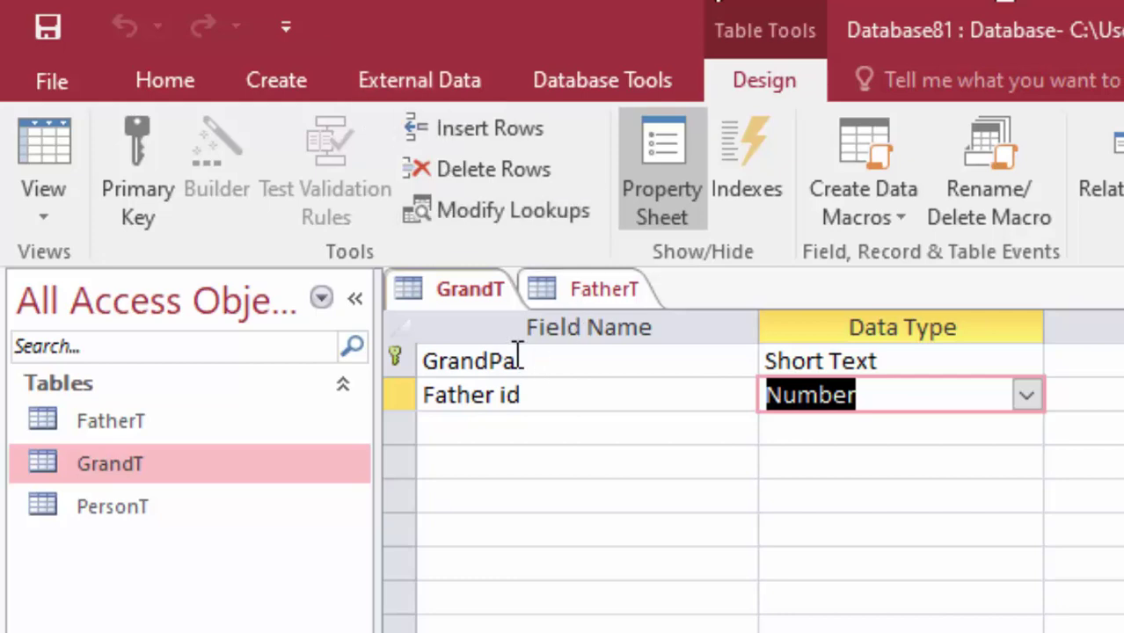
pyautogui.click(29, 140)
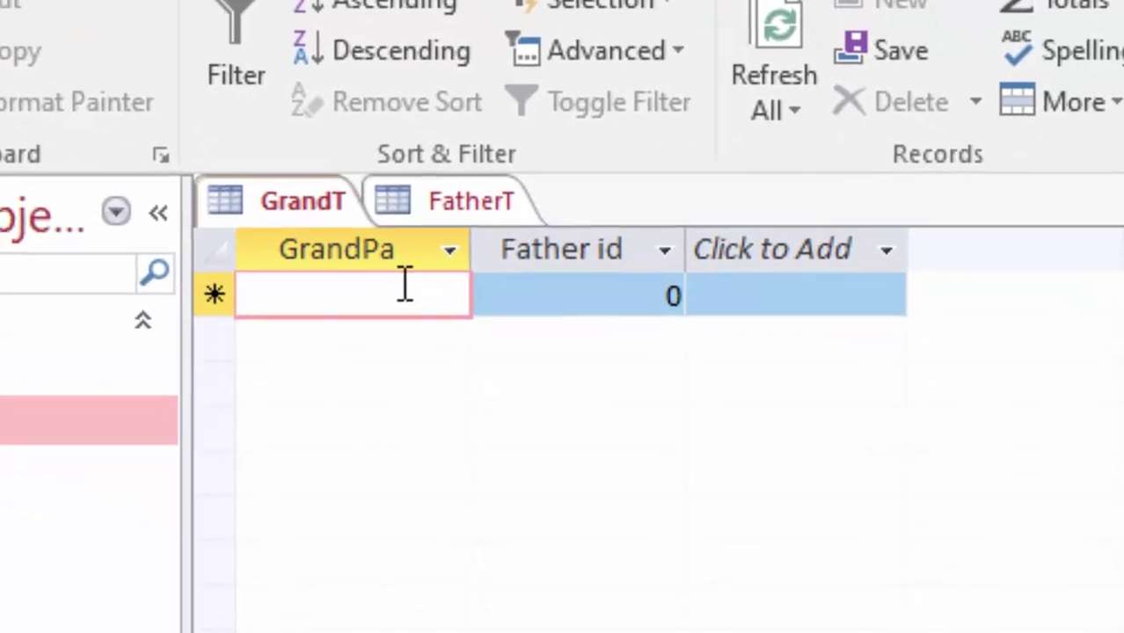
pyautogui.write('G1')
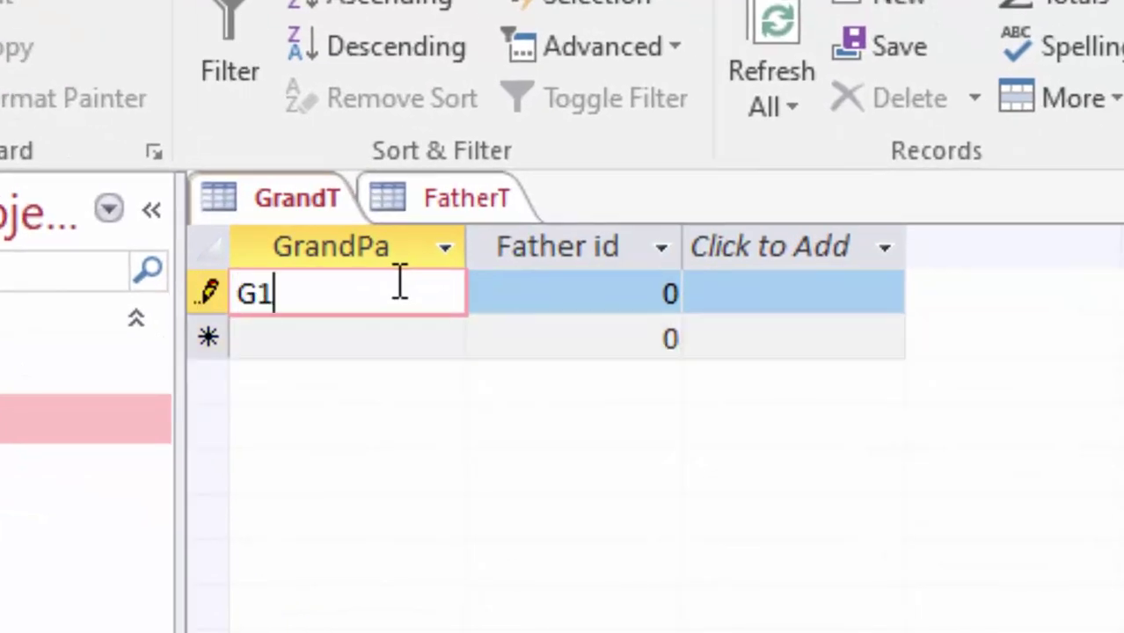
pyautogui.write('01')
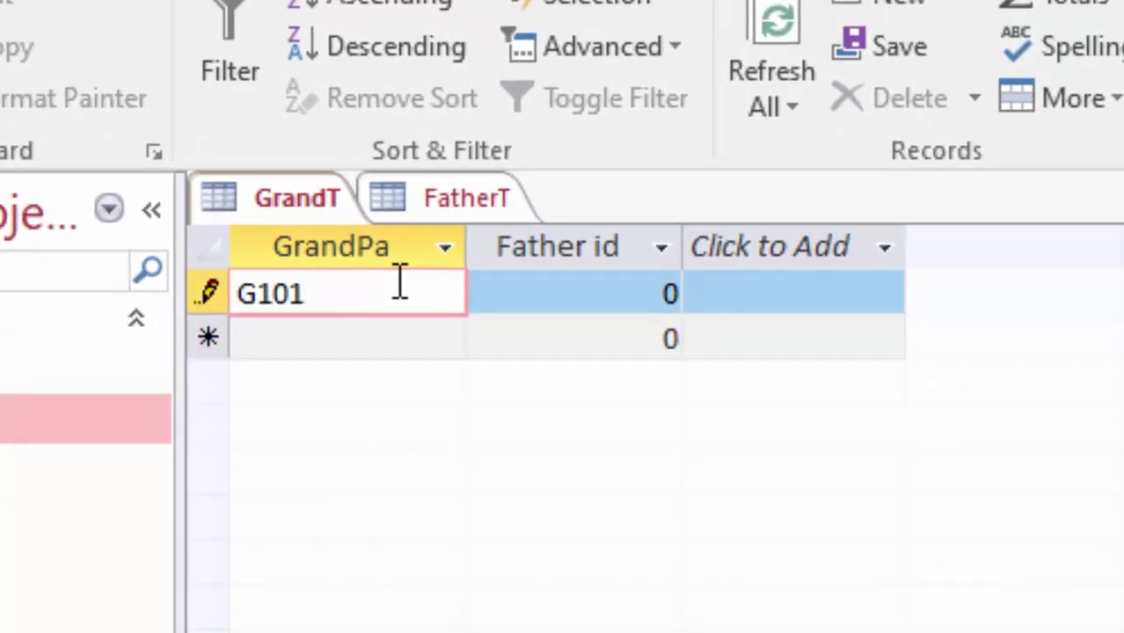
pyautogui.press('Tab')
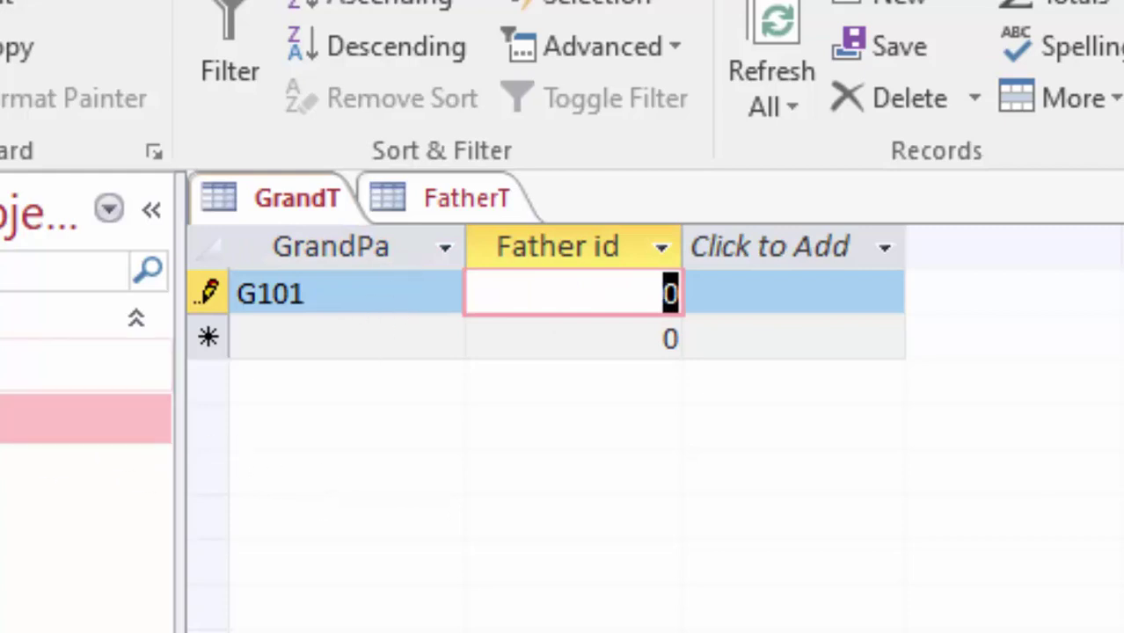
pyautogui.write('1')
pyautogui.hotkey('ctrl', 'F6')
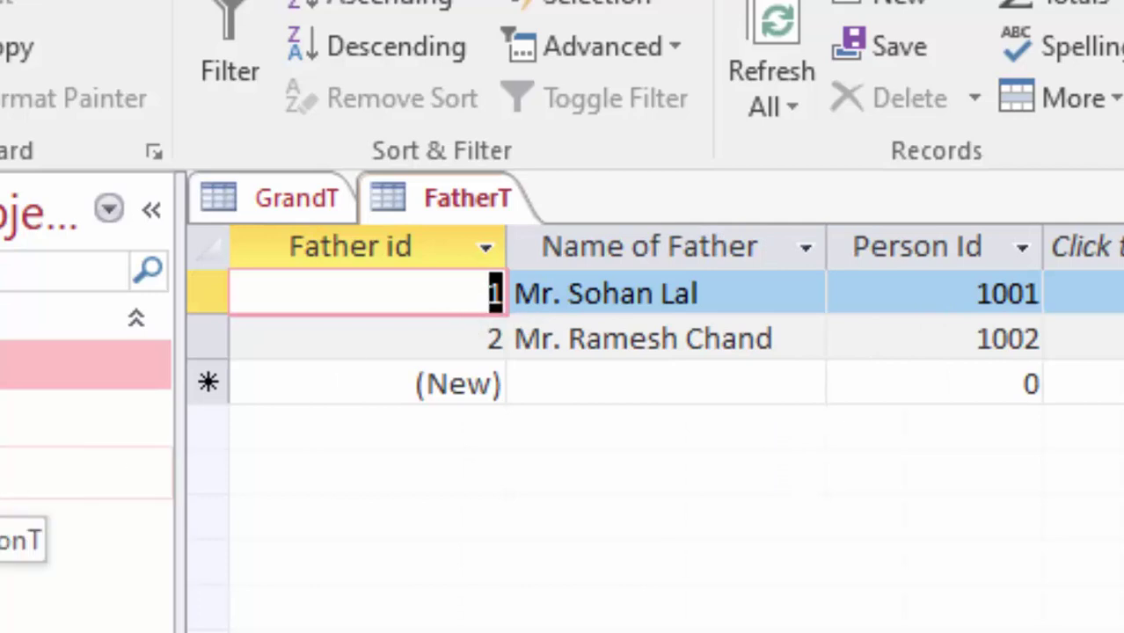
pyautogui.hotkey('ctrl', 'F6')
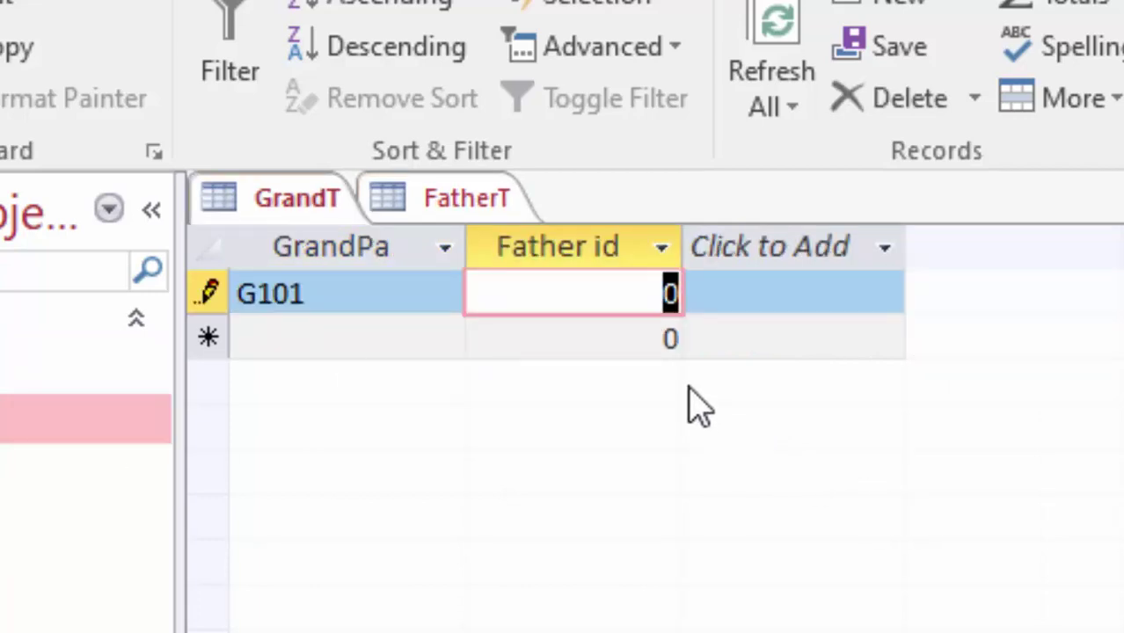
pyautogui.press('BackSpace')
pyautogui.write('1')
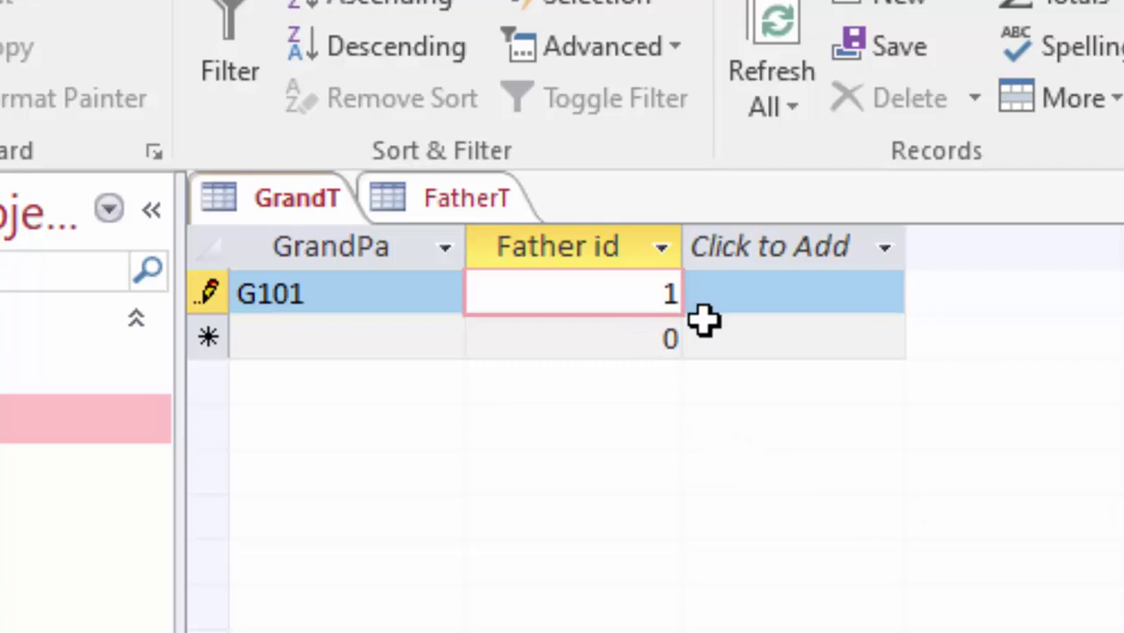
pyautogui.press('Return')
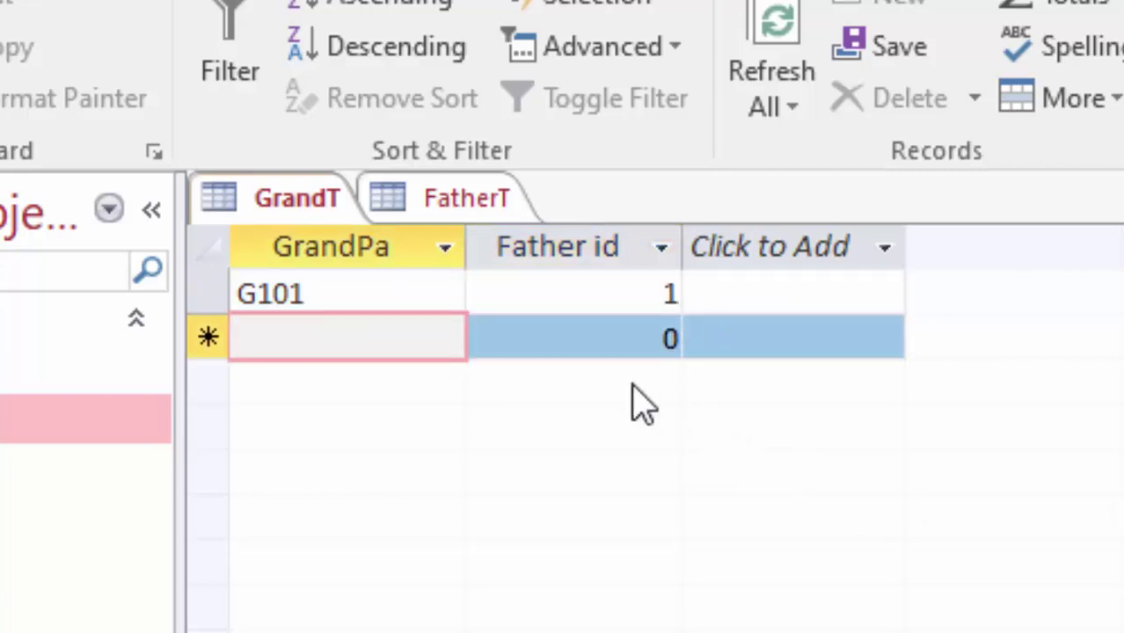
# Step: Enter record G102 with Father id 2
pyautogui.write('G')
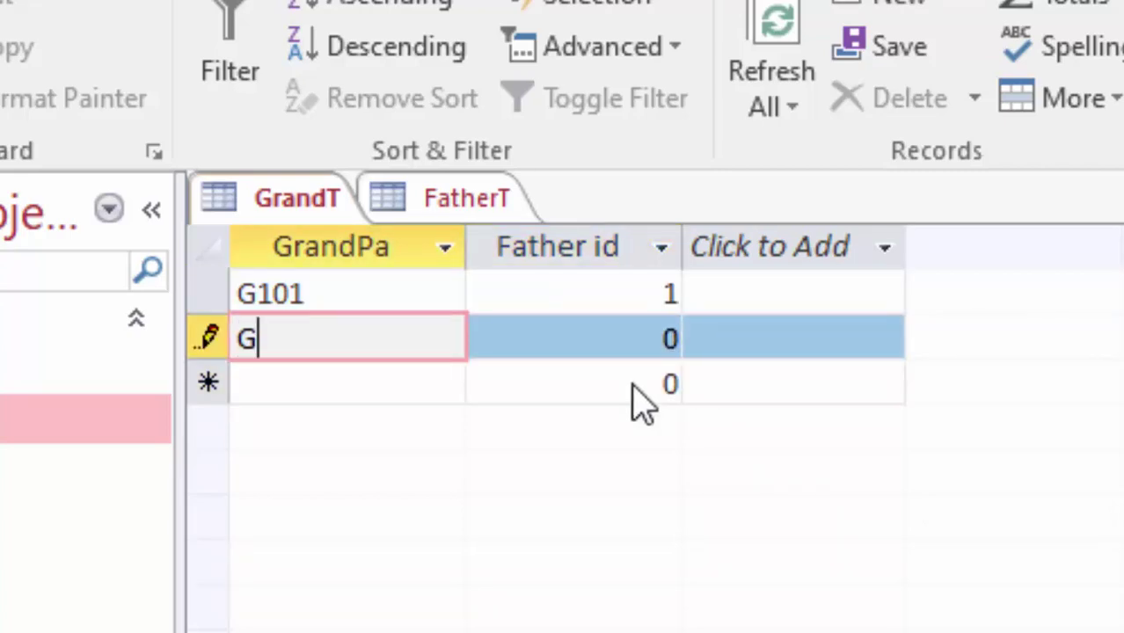
pyautogui.write('102')
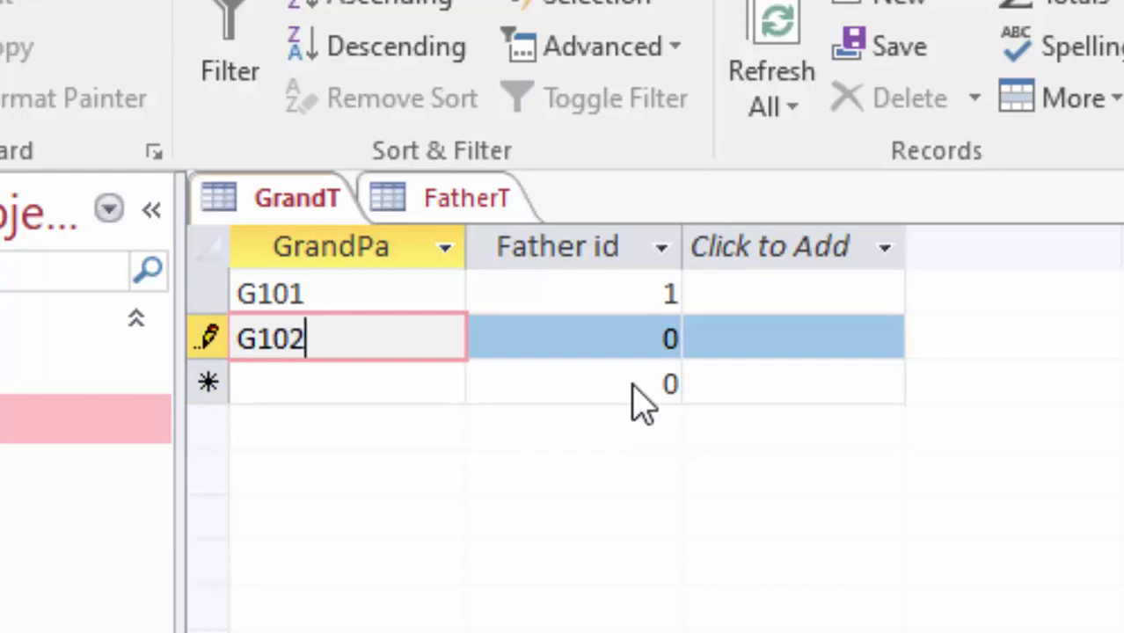
pyautogui.press('Return')
pyautogui.write('2')
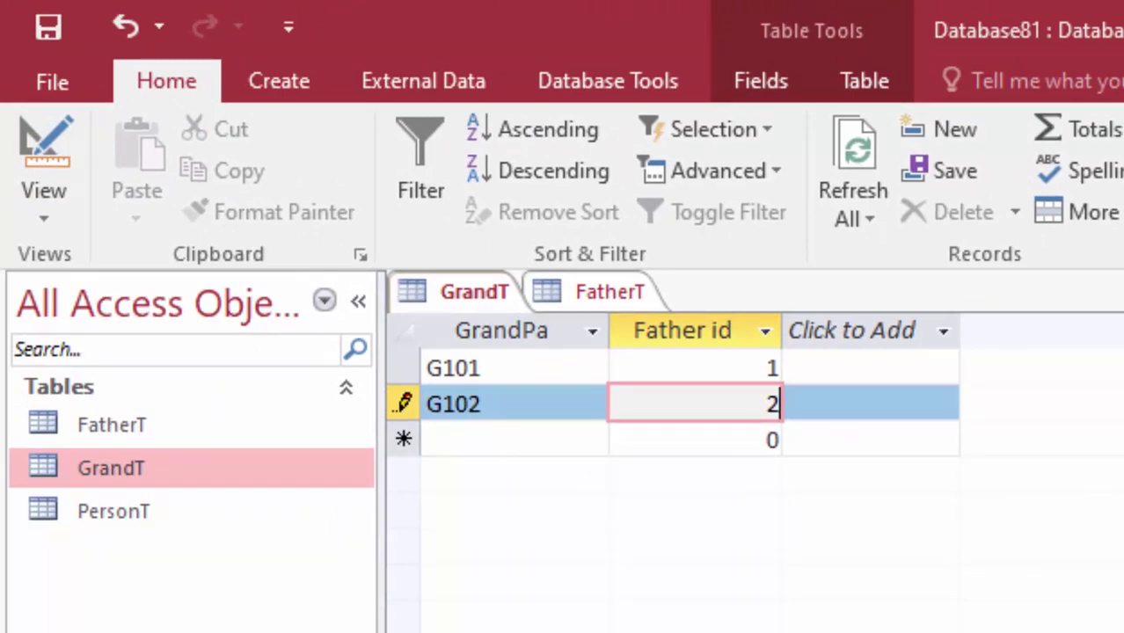
# Step: In GrandT's Design View, add a third field named Country as Short Text
pyautogui.click(56, 215)
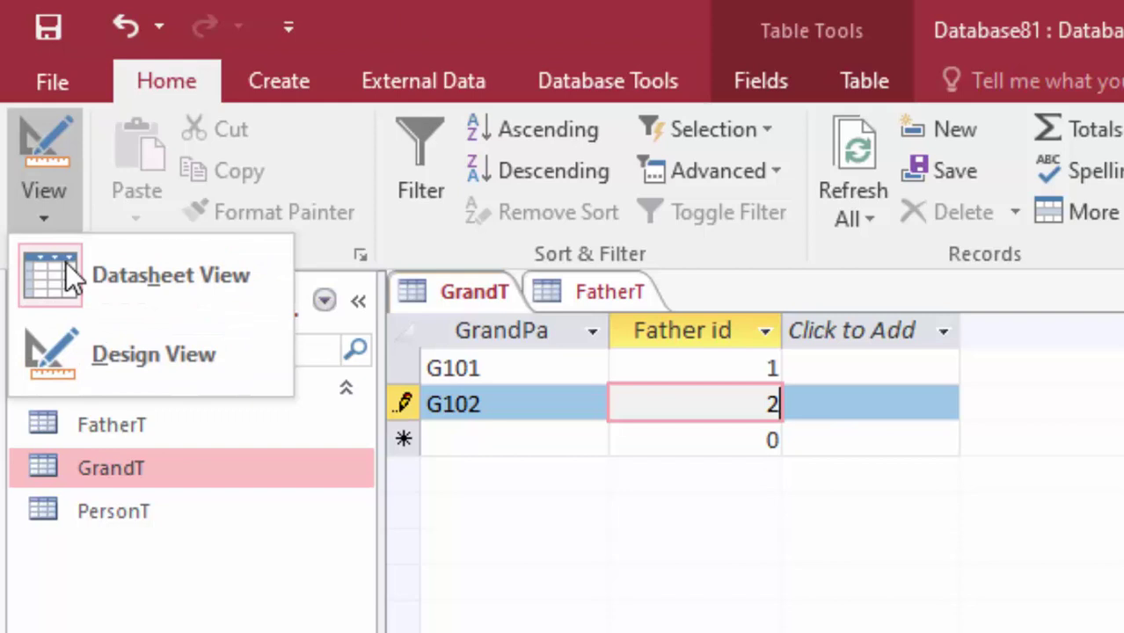
pyautogui.click(94, 341)
pyautogui.click(469, 424)
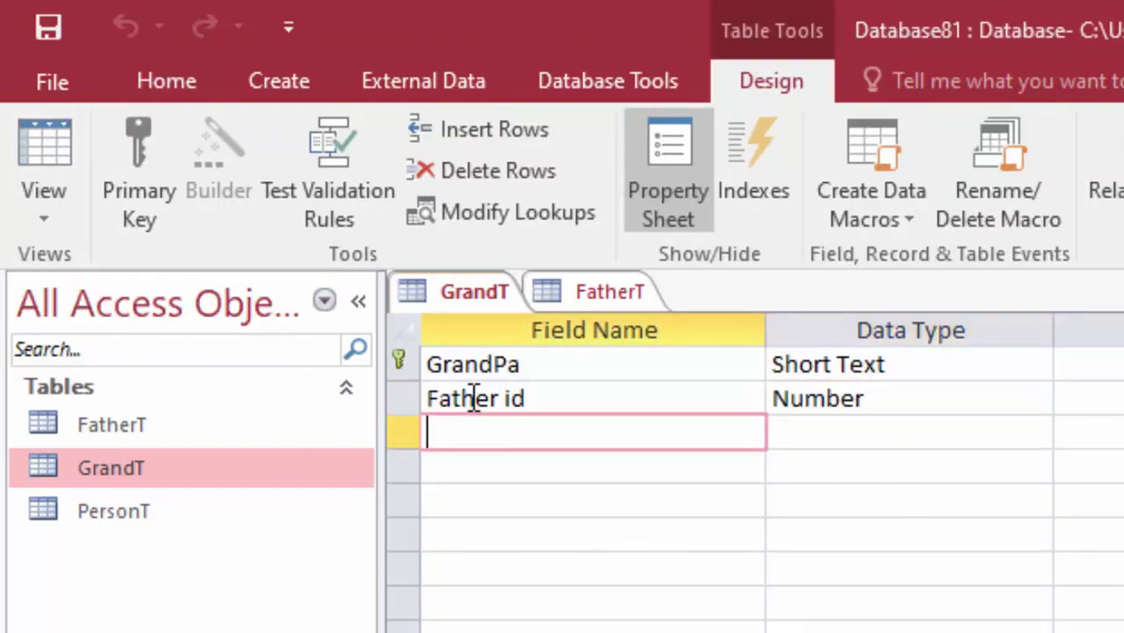
pyautogui.write('Co')
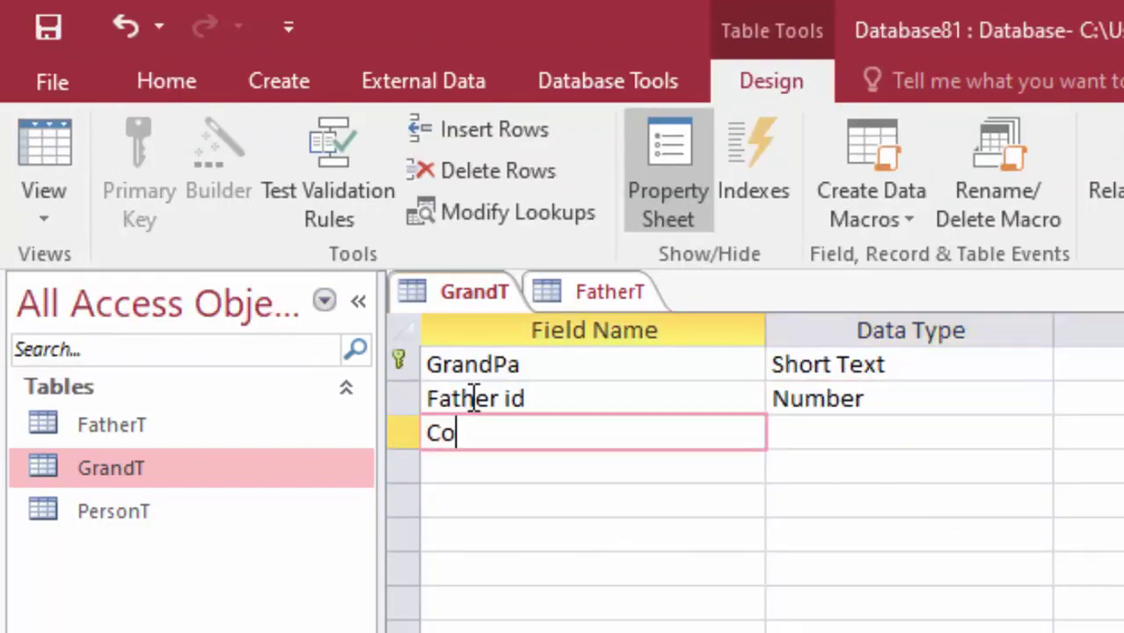
pyautogui.write('untry')
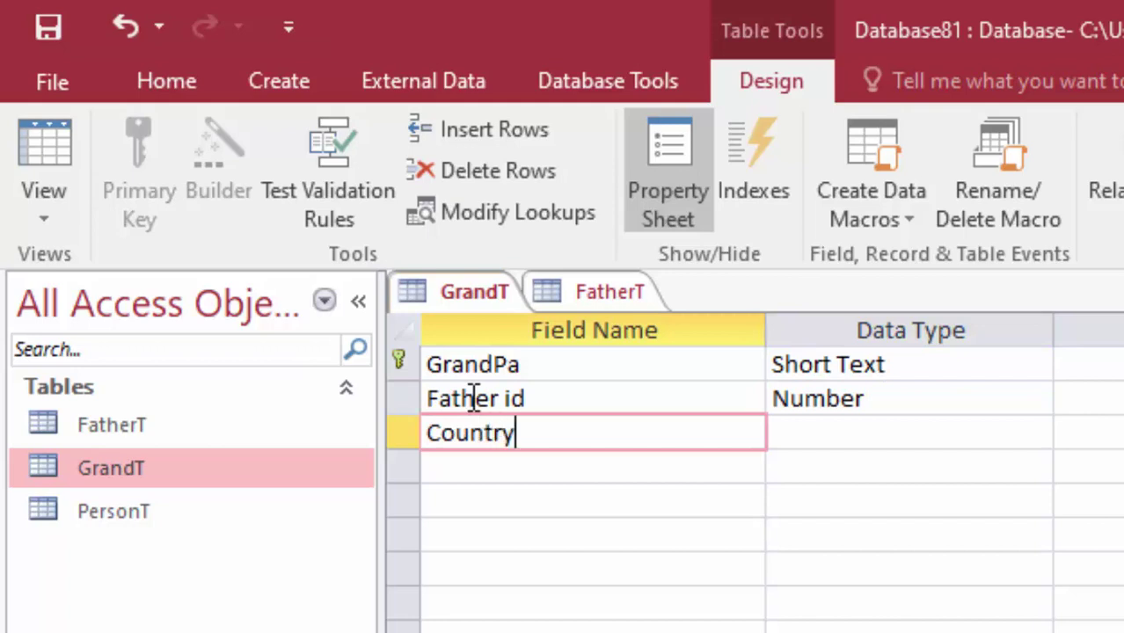
pyautogui.click(936, 430)
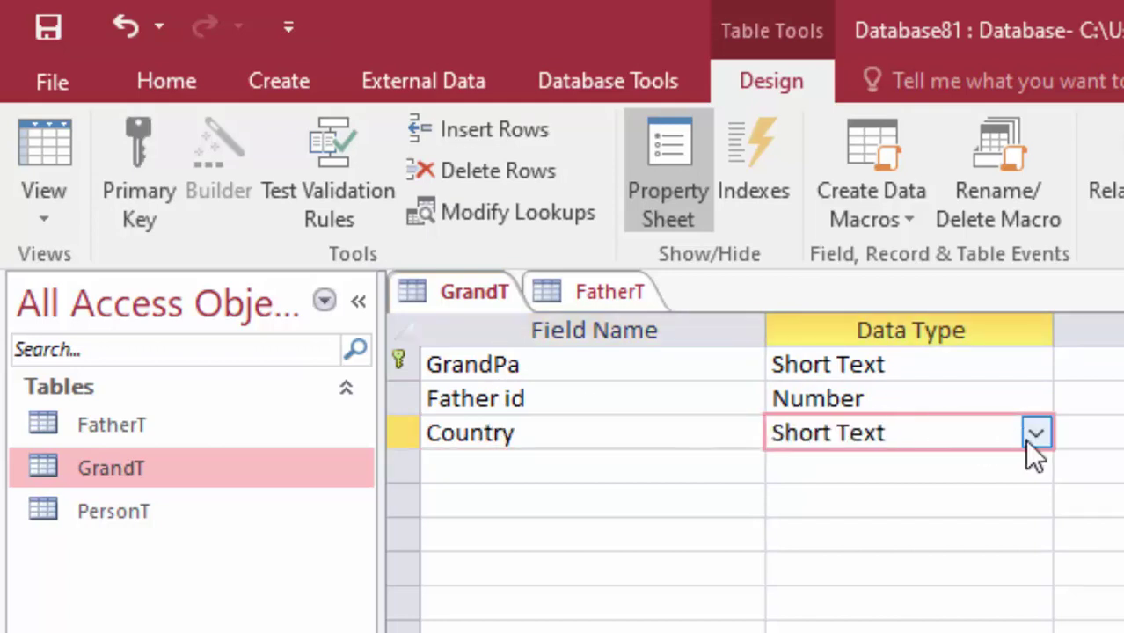
pyautogui.click(40, 146)
pyautogui.click(558, 473)
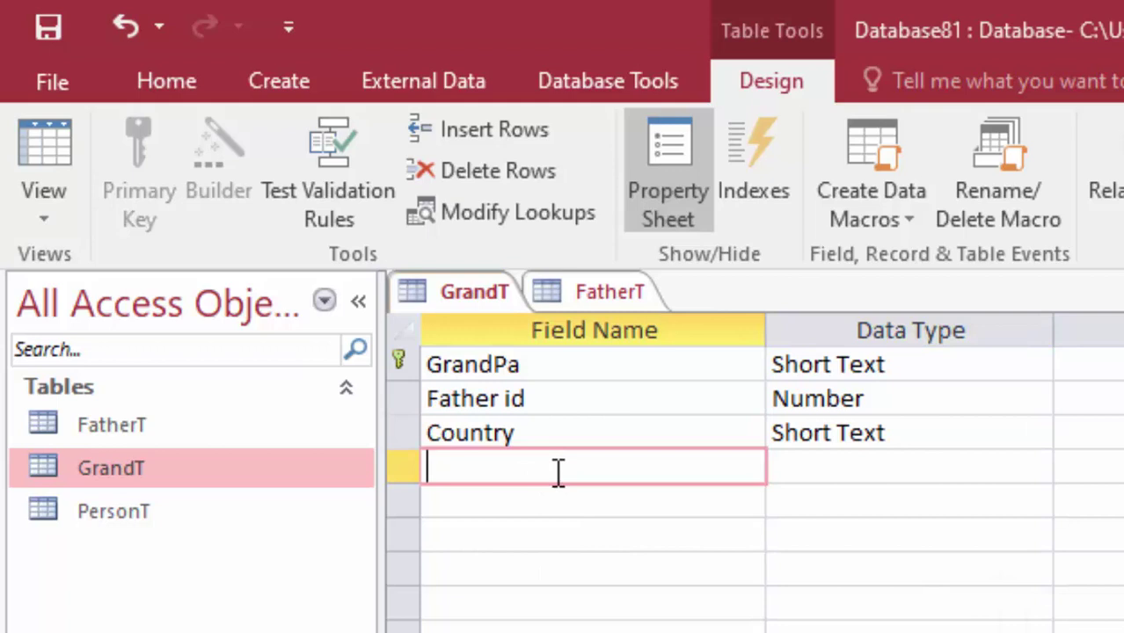
# Step: Add a State field, delete its row, and save the GrandT design
pyautogui.write('St')
pyautogui.write('ate')
pyautogui.press('Tab')
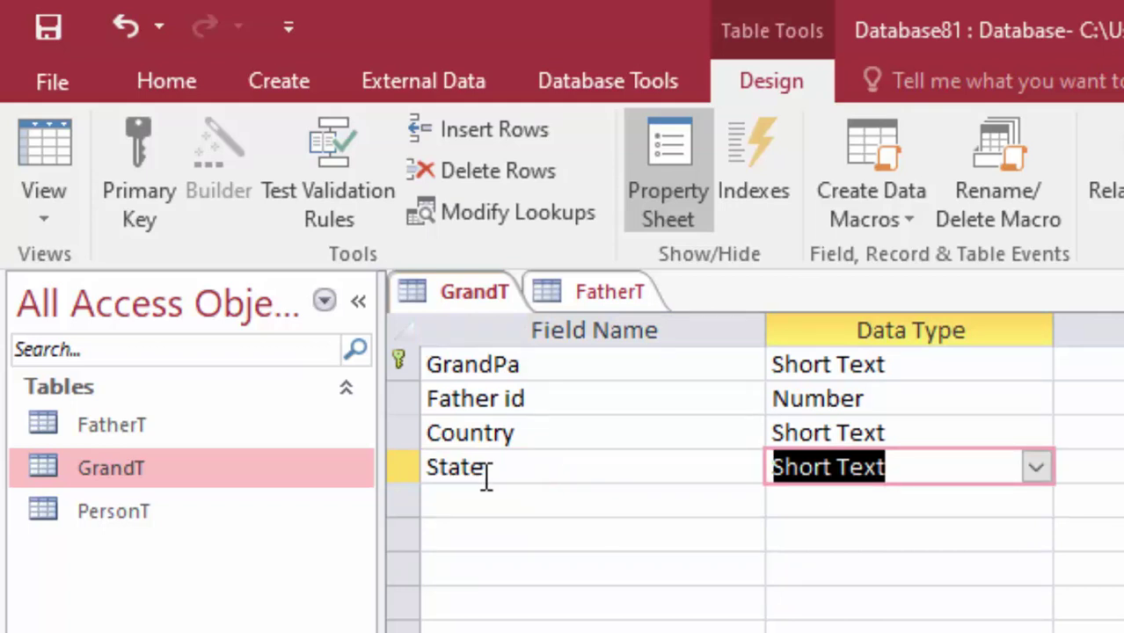
pyautogui.click(407, 469)
pyautogui.rightClick(407, 468)
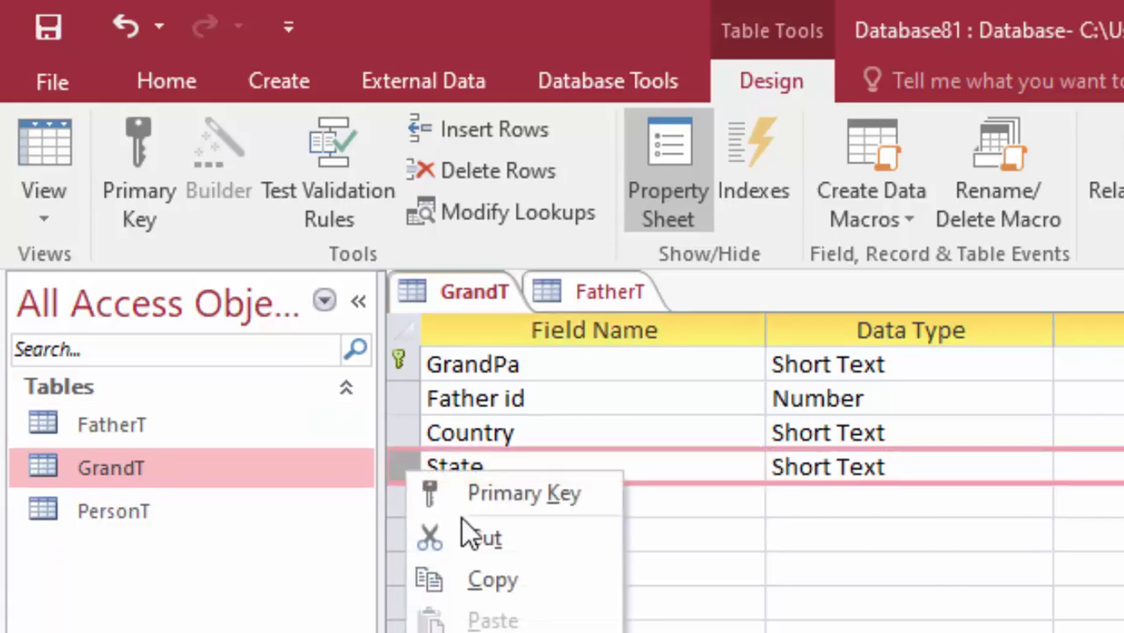
pyautogui.click(470, 537)
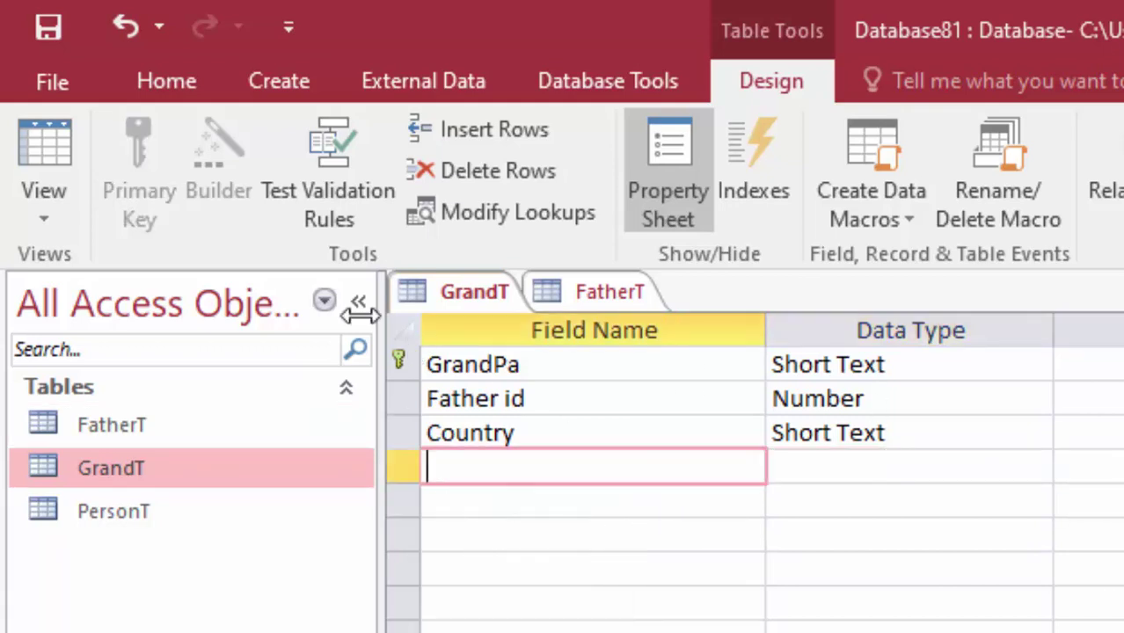
pyautogui.click(46, 39)
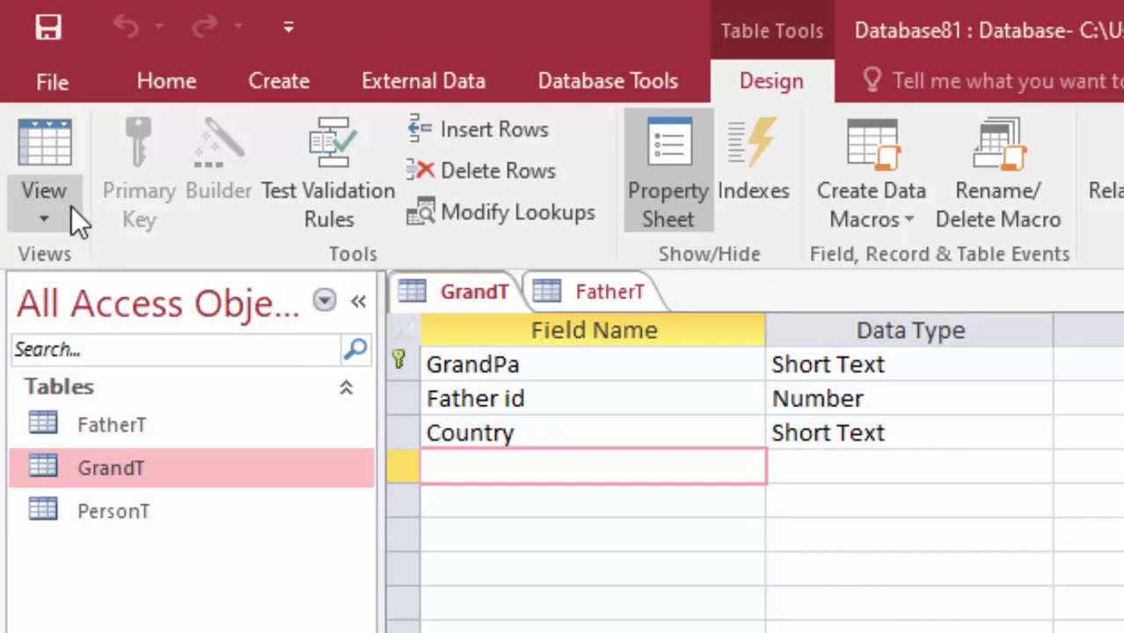
# Step: In Datasheet View, type India as the Country for records G101 and G102
pyautogui.click(56, 153)
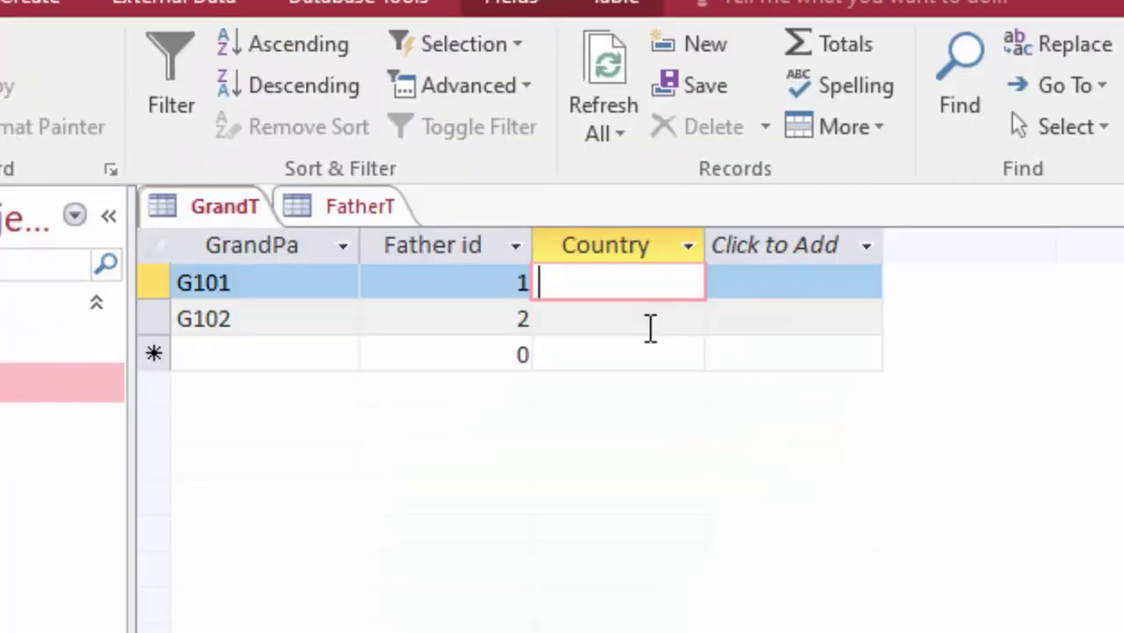
pyautogui.write('Indi')
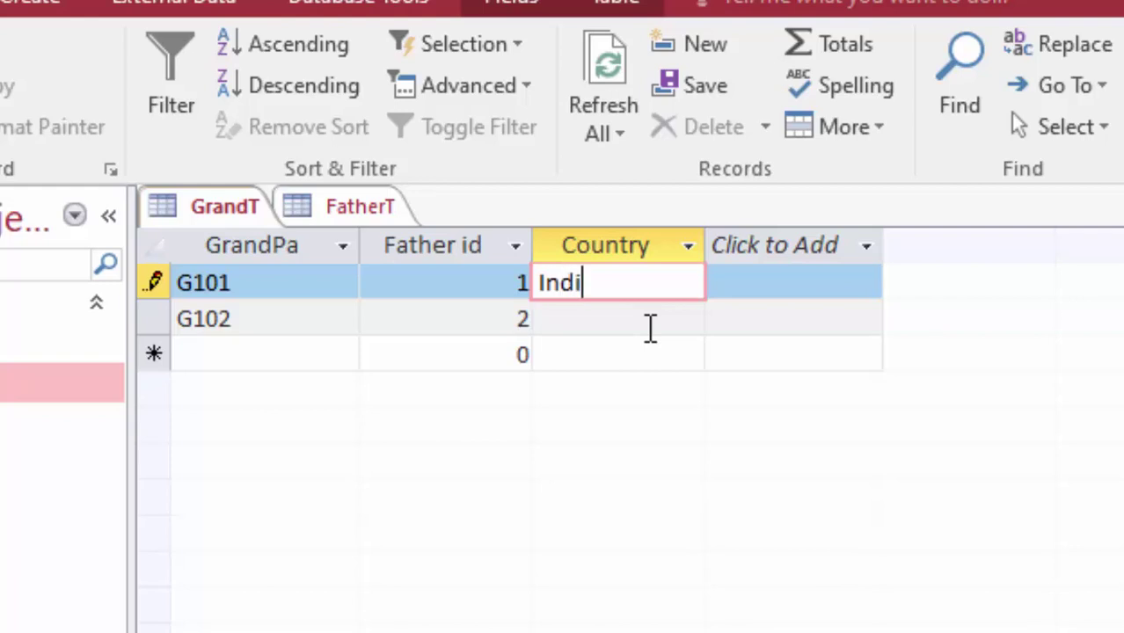
pyautogui.write('a')
pyautogui.press('Tab')
pyautogui.press('Tab')
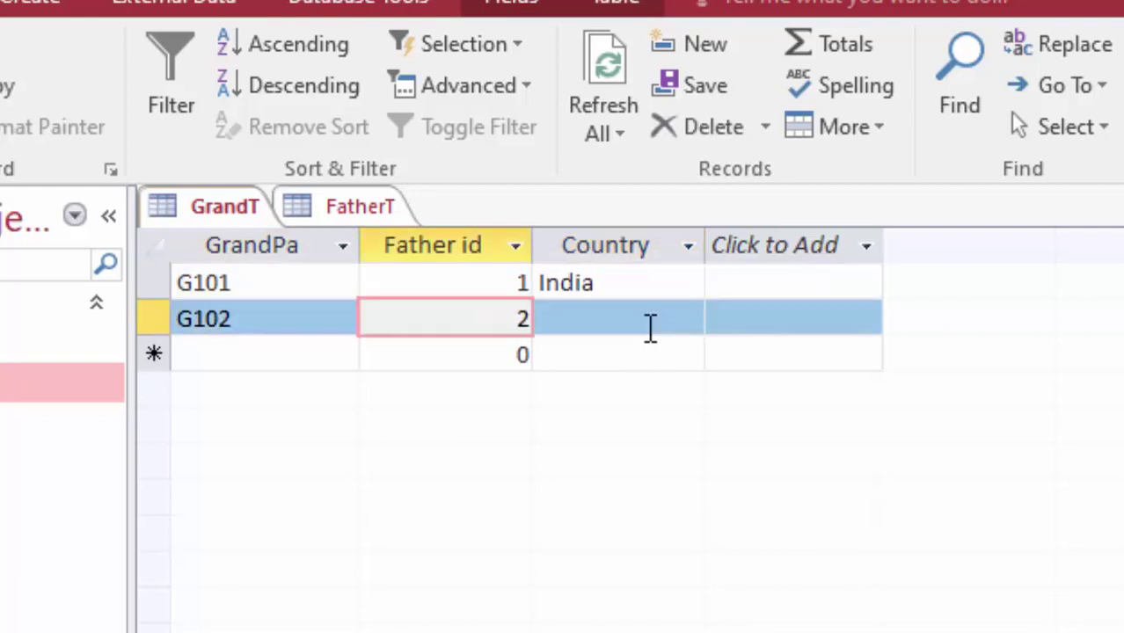
pyautogui.press('Tab')
pyautogui.write('In')
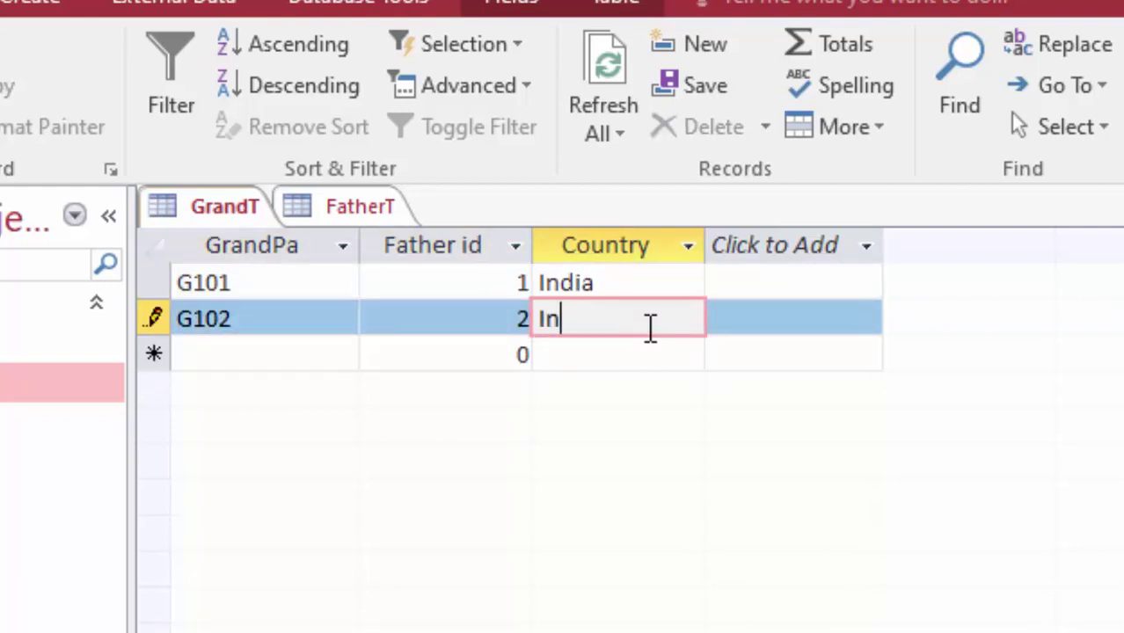
pyautogui.write('dia')
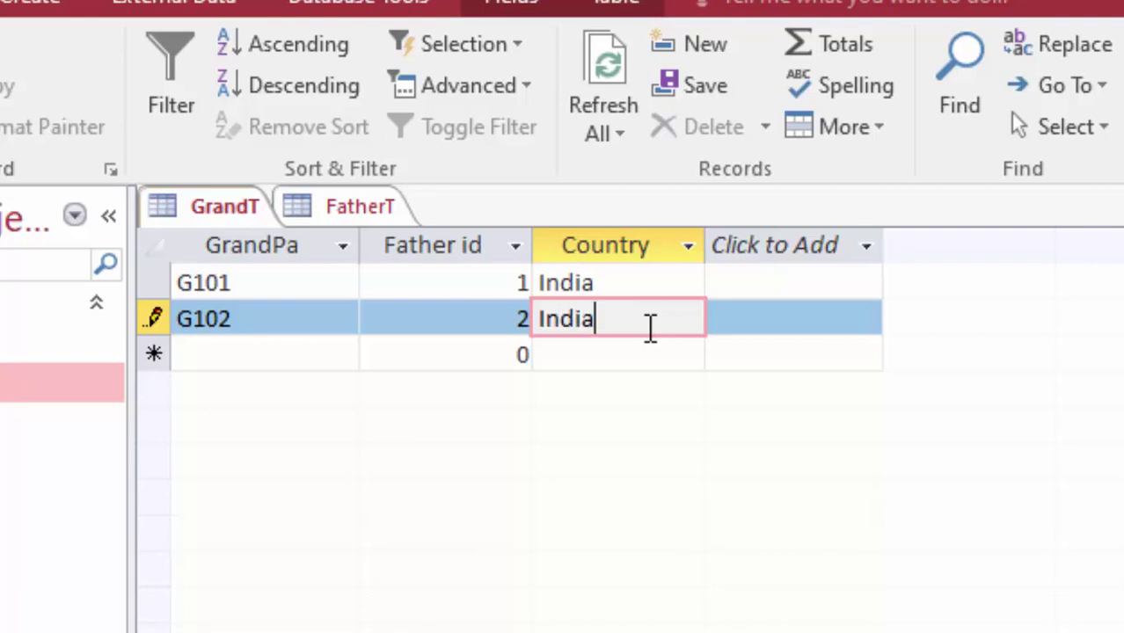
pyautogui.press('Tab')
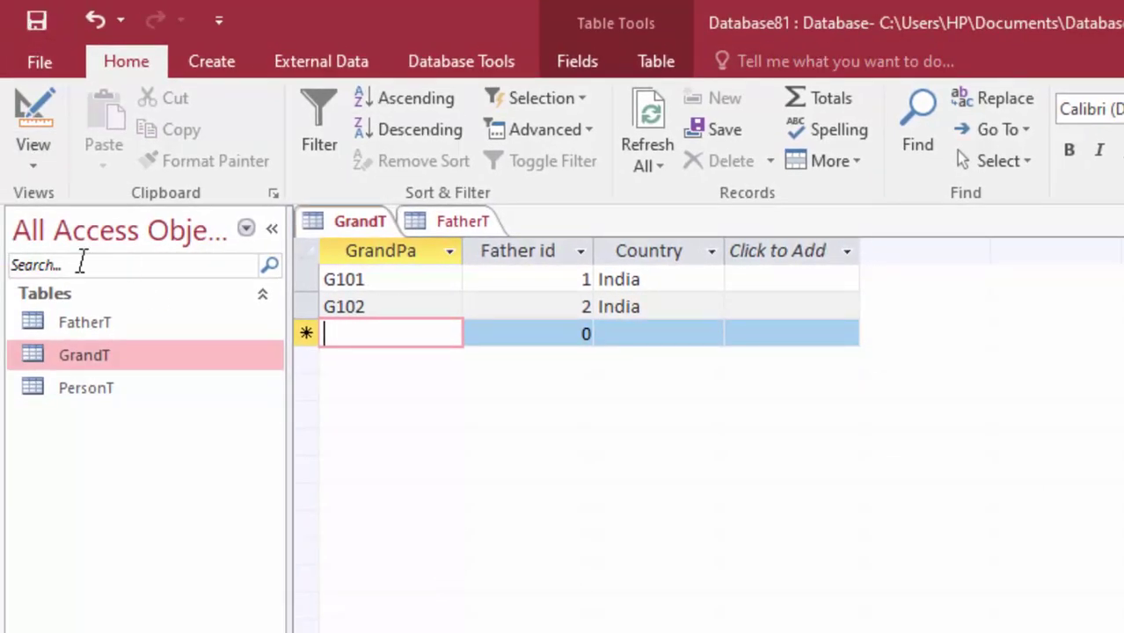
# Step: Close the FatherT and GrandT tables from their tab shortcut menus
pyautogui.rightClick(471, 222)
pyautogui.click(510, 264)
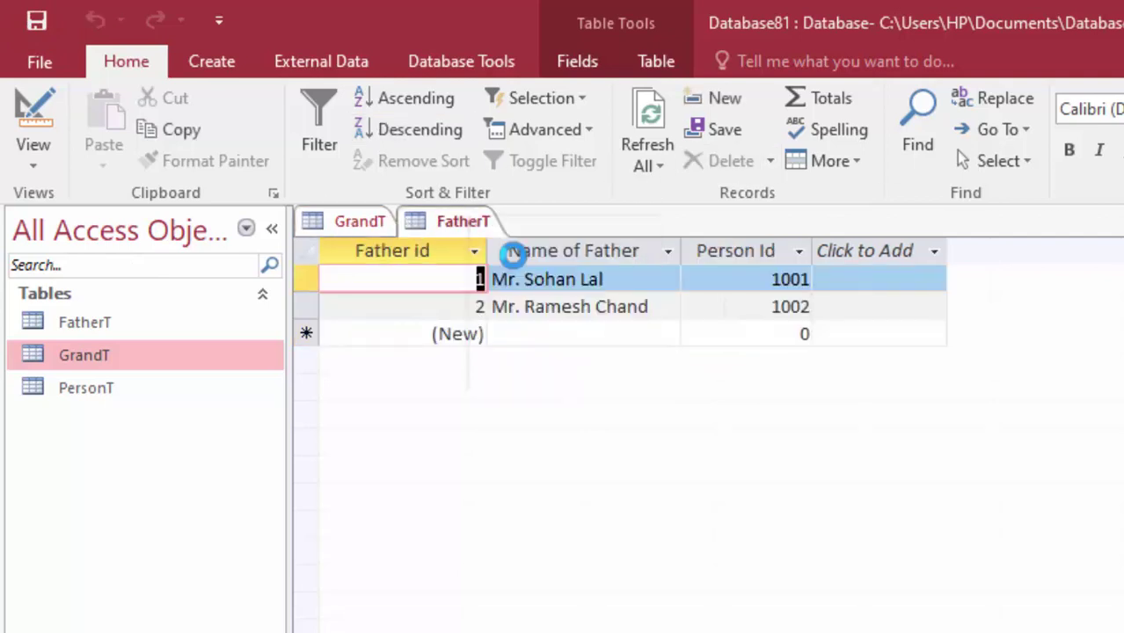
pyautogui.rightClick(347, 222)
pyautogui.click(378, 242)
pyautogui.rightClick(350, 226)
pyautogui.click(400, 265)
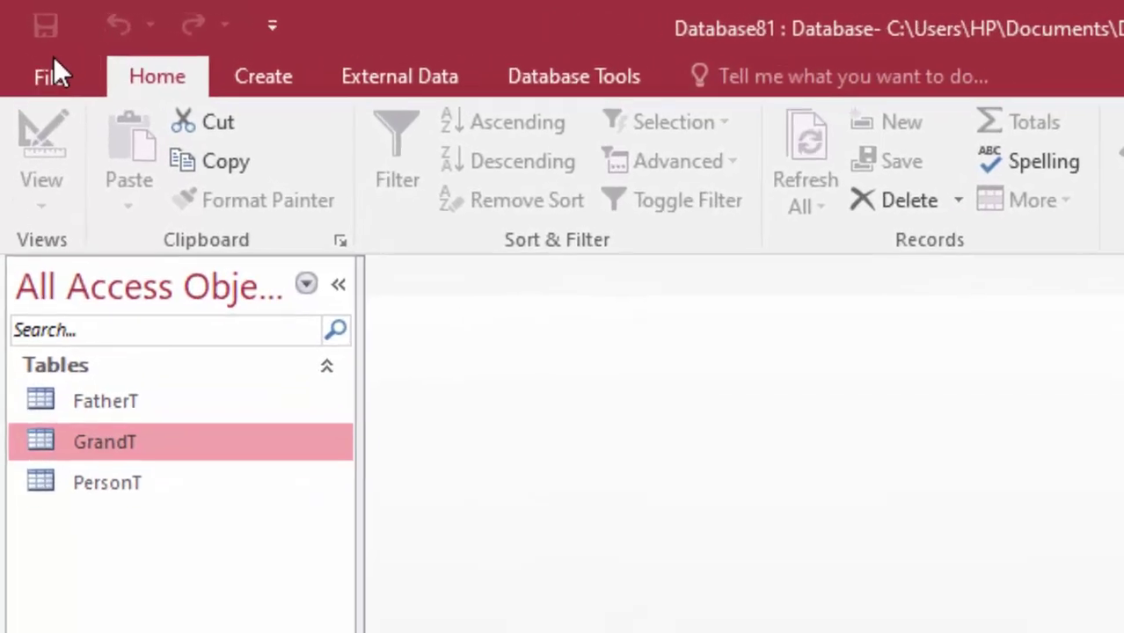
# Step: Create a blank table saved as BrotherT and open it in Design View
pyautogui.click(297, 81)
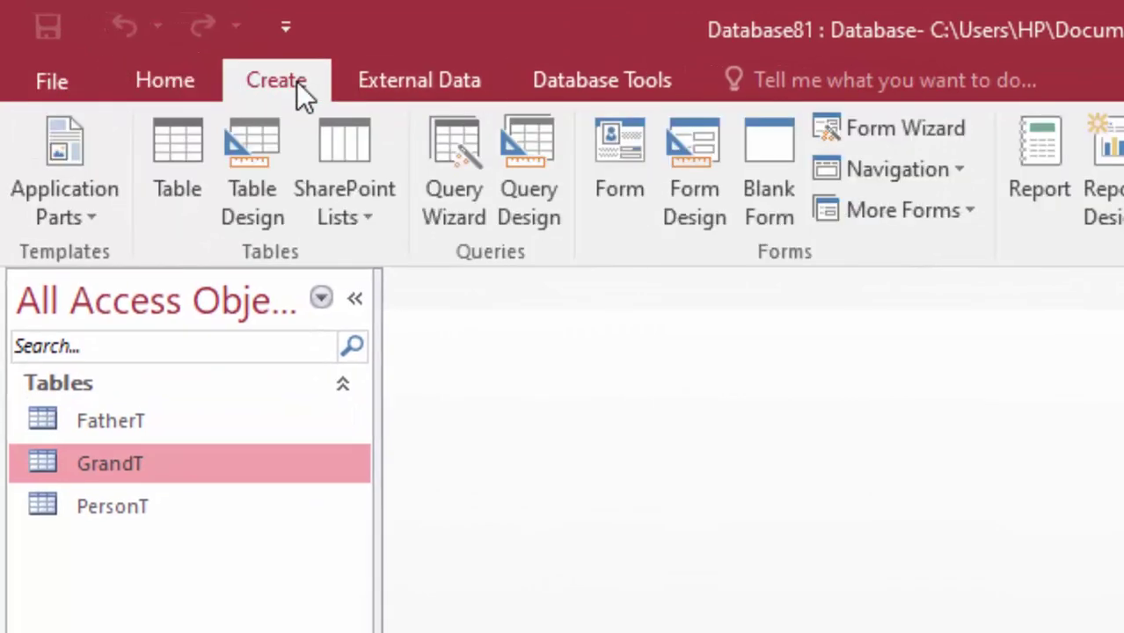
pyautogui.click(155, 149)
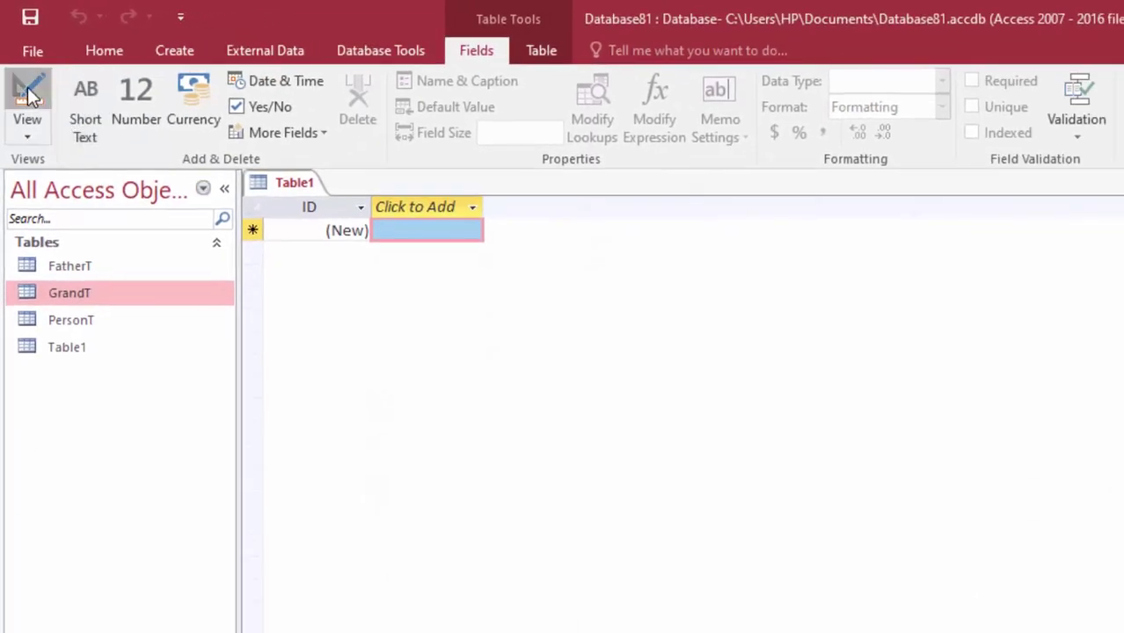
pyautogui.click(27, 104)
pyautogui.press('BackSpace')
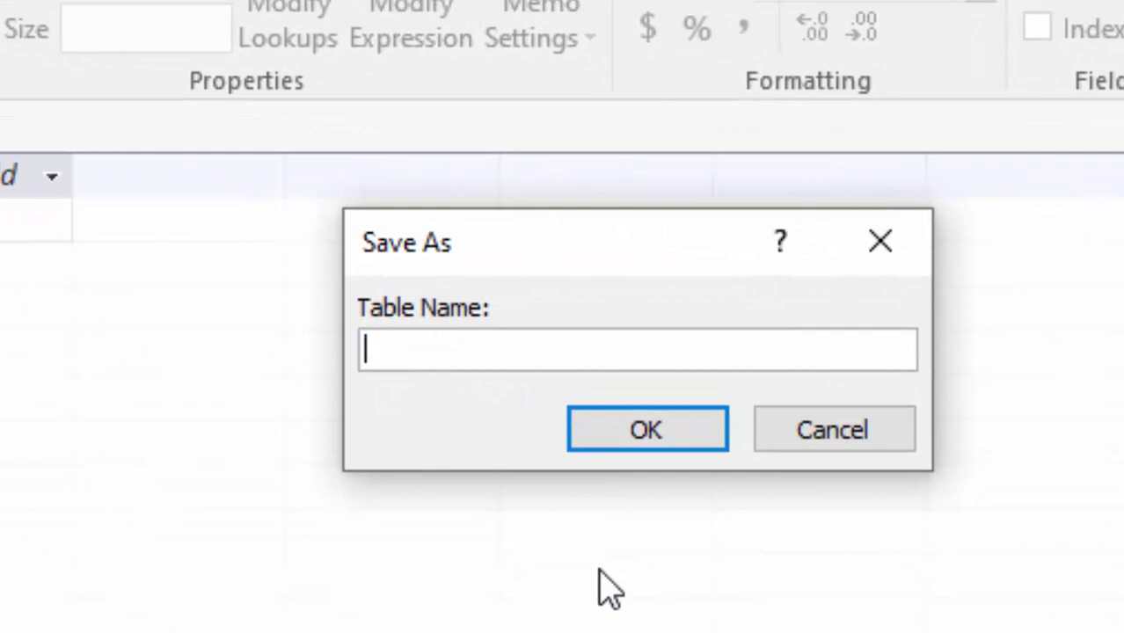
pyautogui.write('Br')
pyautogui.write('othe')
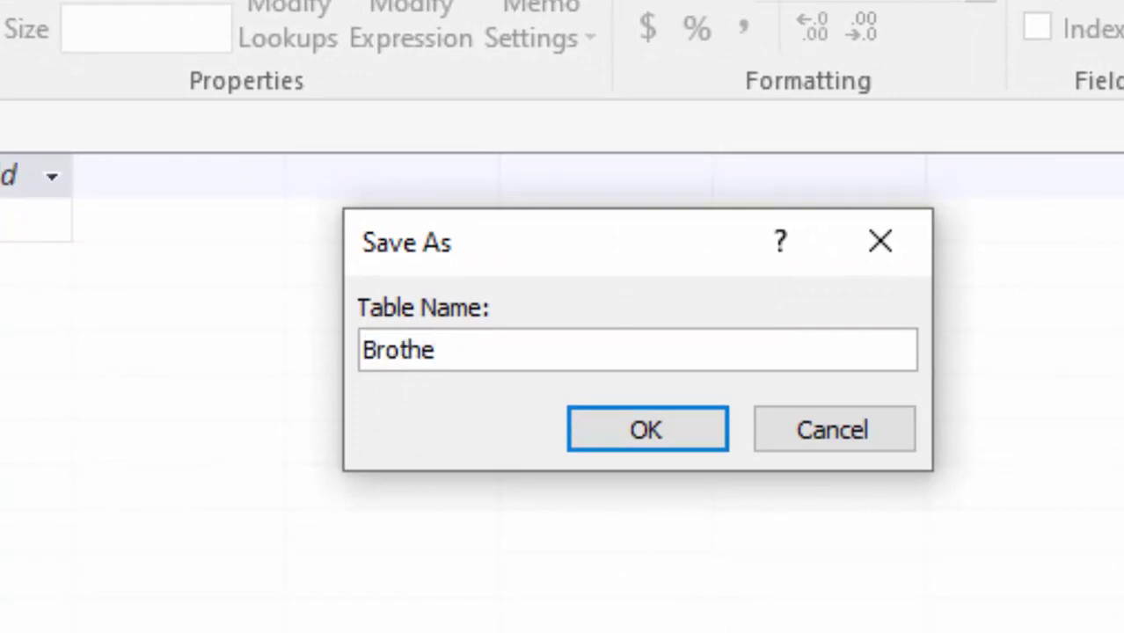
pyautogui.write('rT')
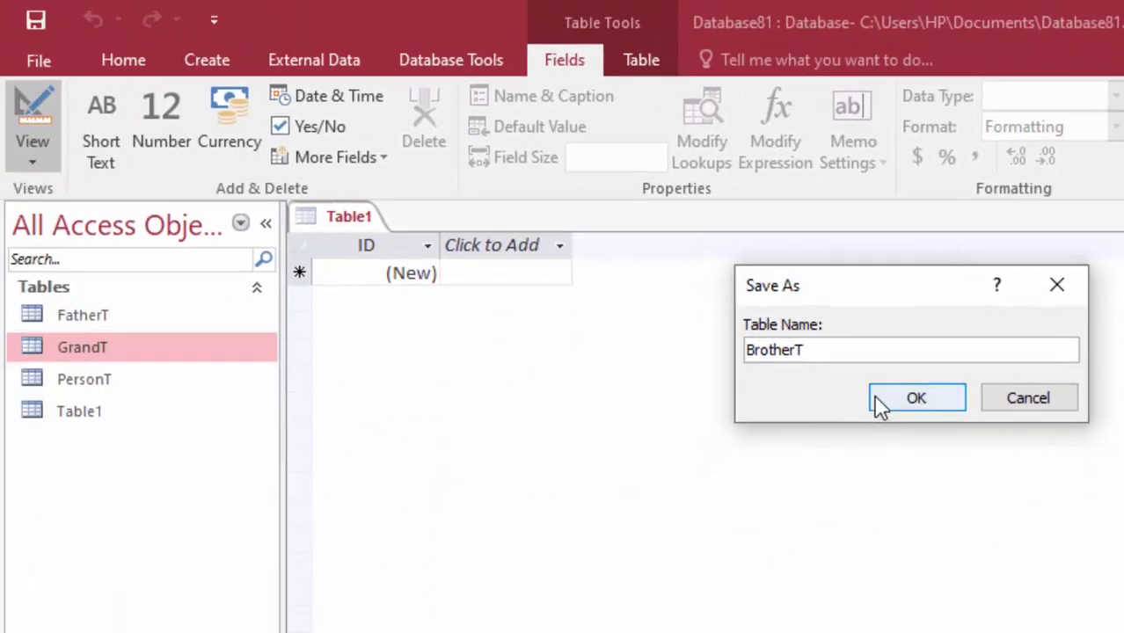
pyautogui.click(897, 400)
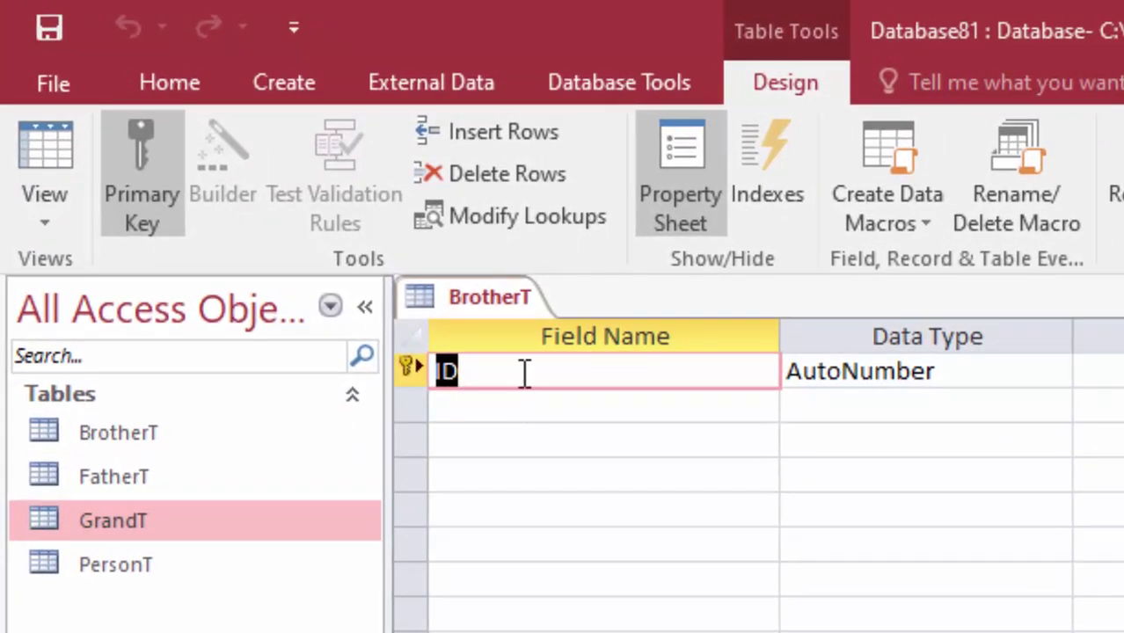
# Step: Replace the ID field name with Brother's Id and move to the next row
pyautogui.click(530, 370)
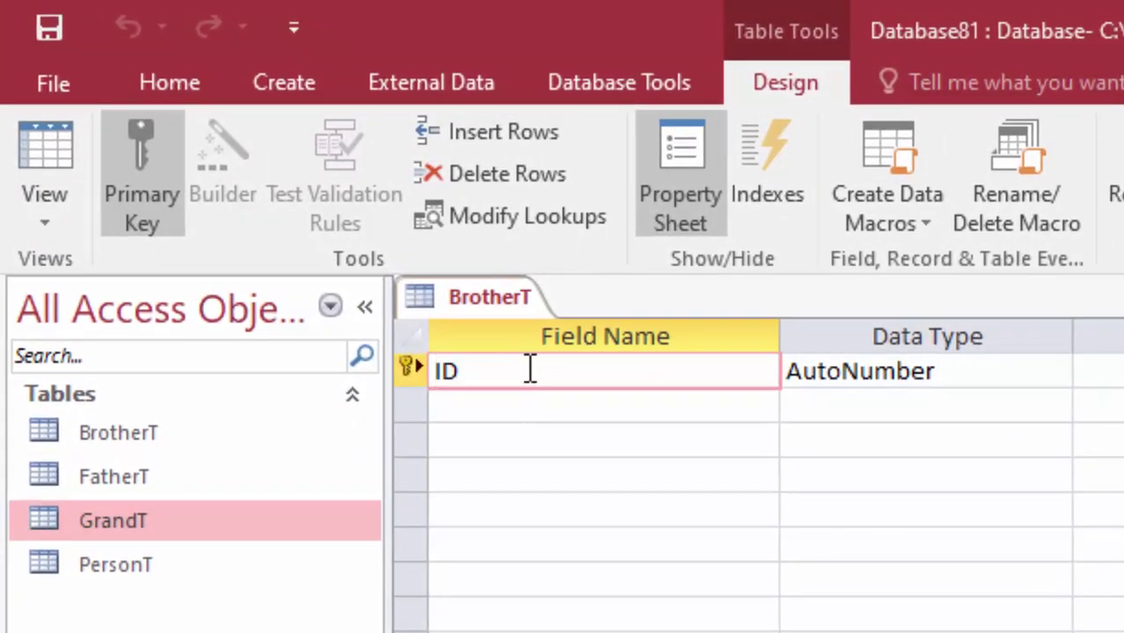
pyautogui.press('BackSpace')
pyautogui.press('BackSpace')
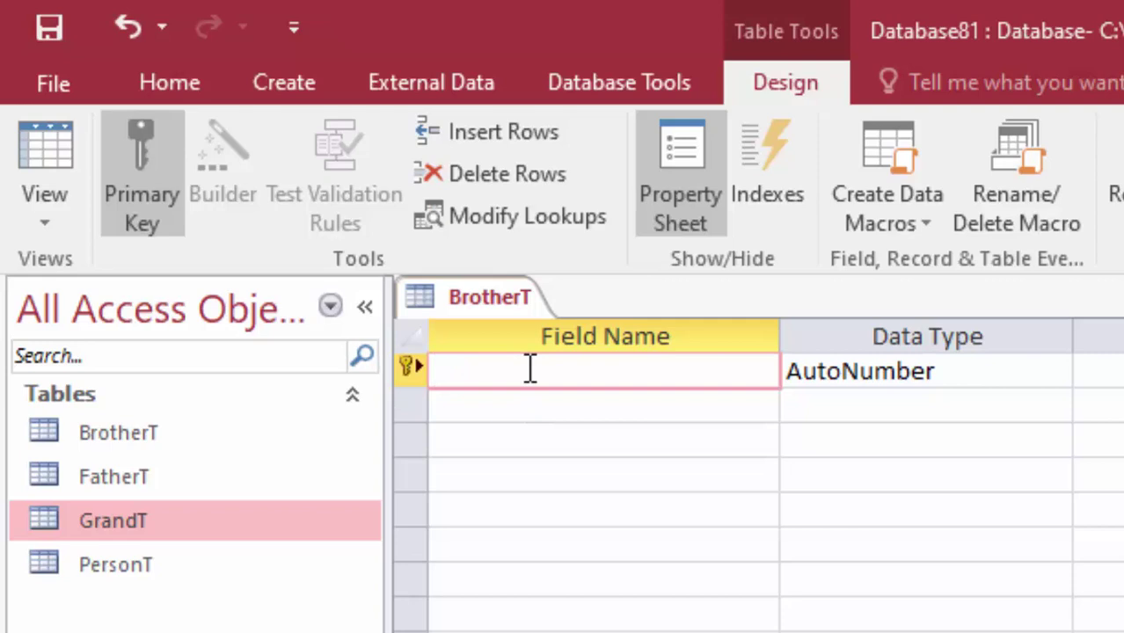
pyautogui.write('Br')
pyautogui.write("other's Id")
pyautogui.click(554, 408)
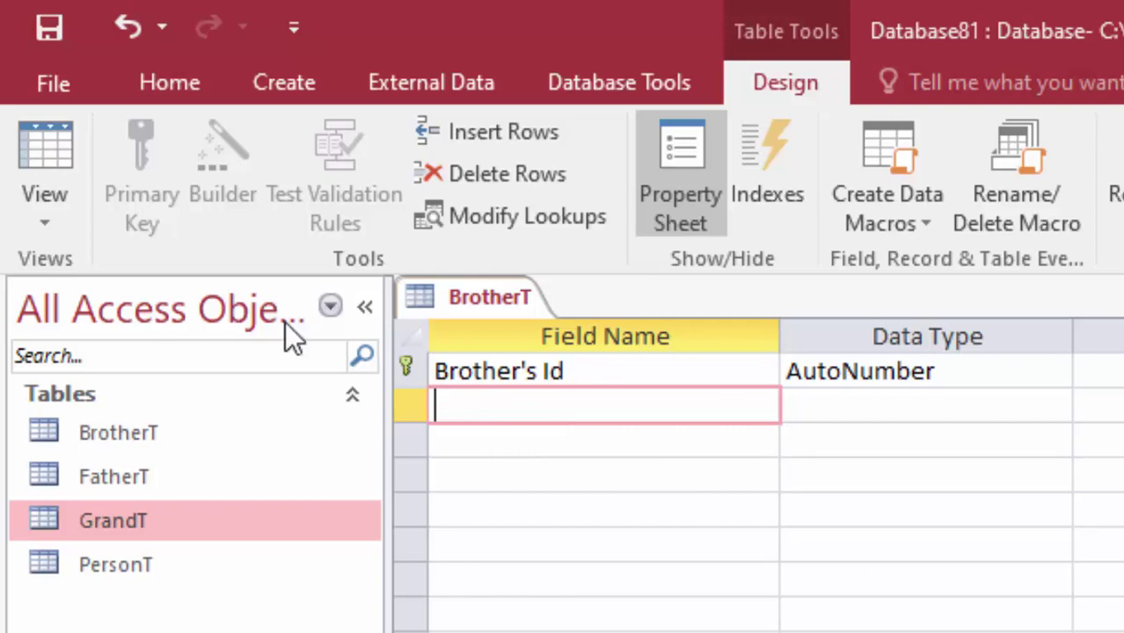
# Step: Open GrandT to check its G101 record, then bring BrotherT's datasheet to the front
pyautogui.doubleClick(177, 519)
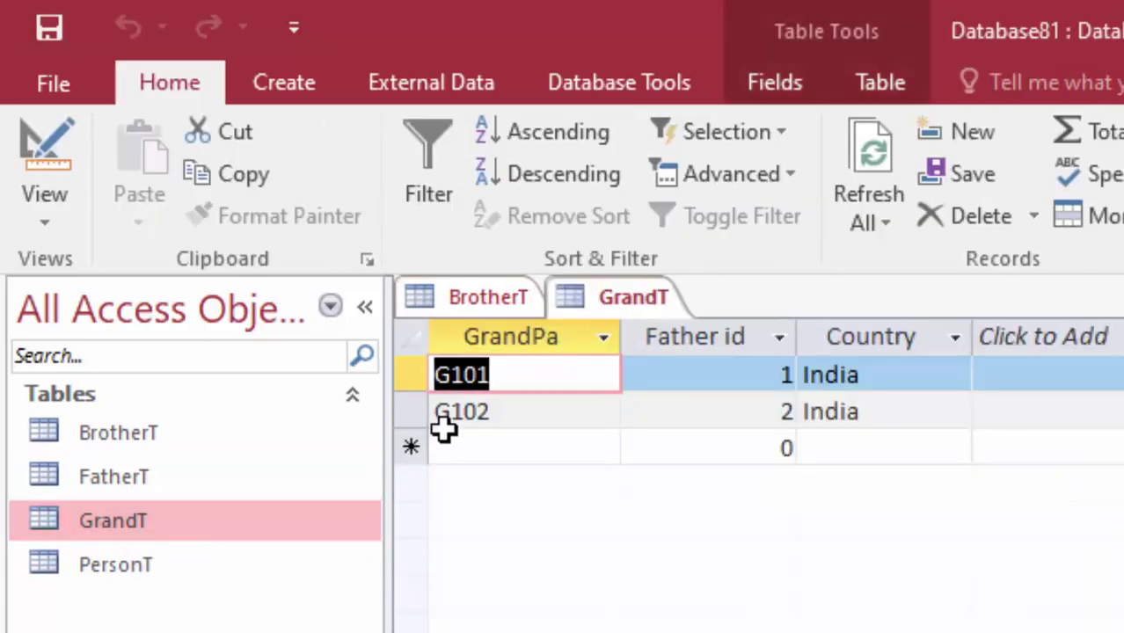
pyautogui.click(510, 377)
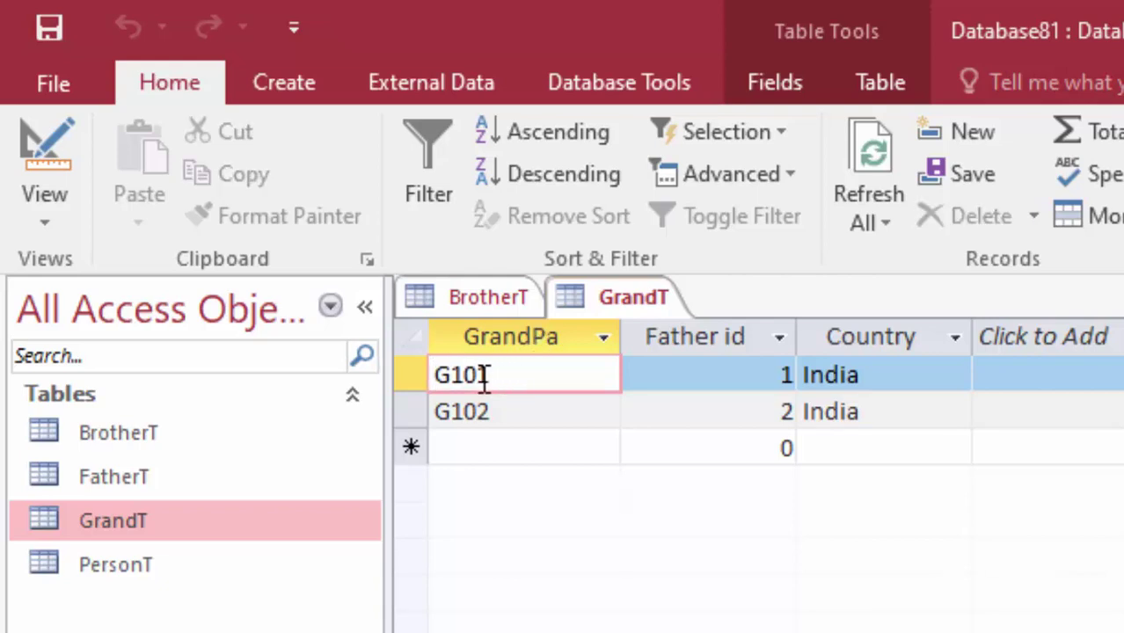
pyautogui.click(173, 435)
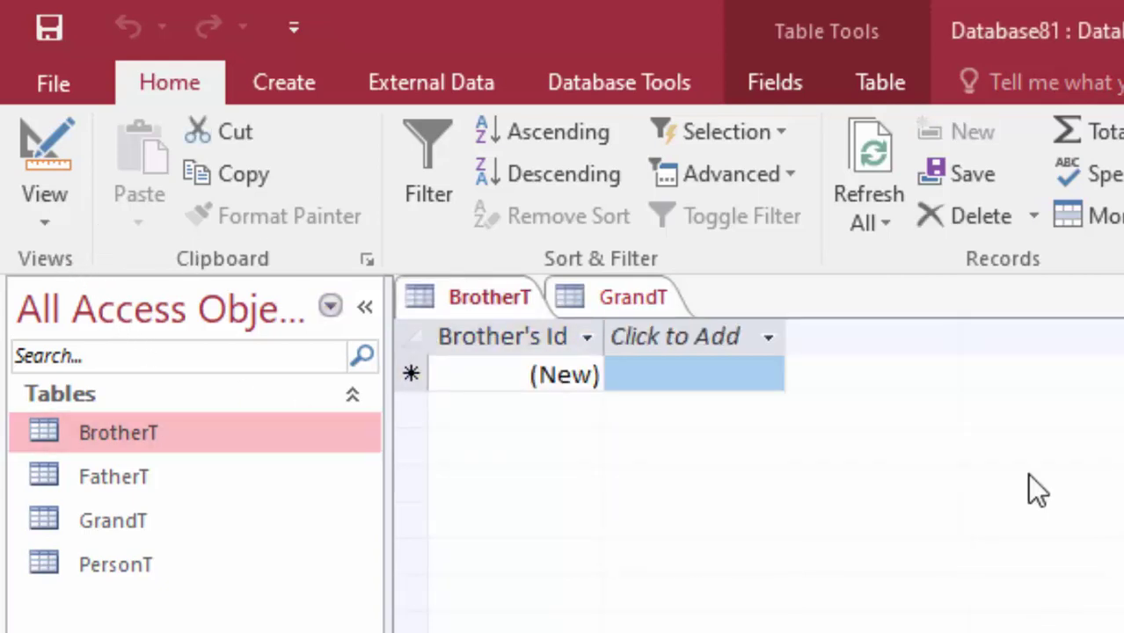
# Step: Switch BrotherT to Design View and add a new field named Grand below Brother's Id
pyautogui.click(44, 214)
pyautogui.click(112, 361)
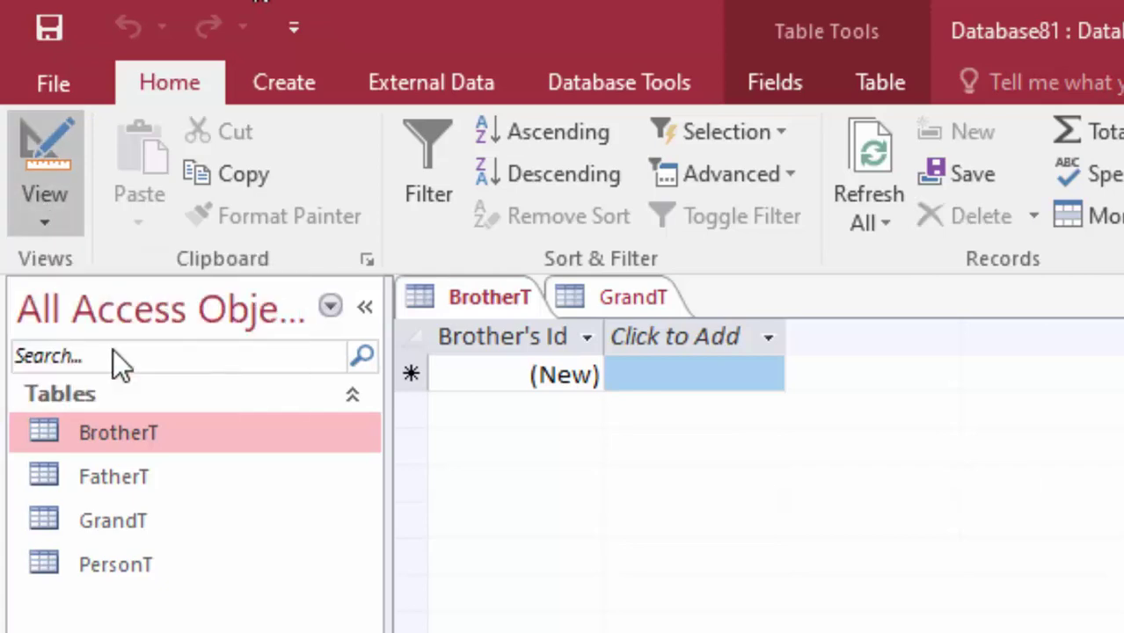
pyautogui.click(525, 402)
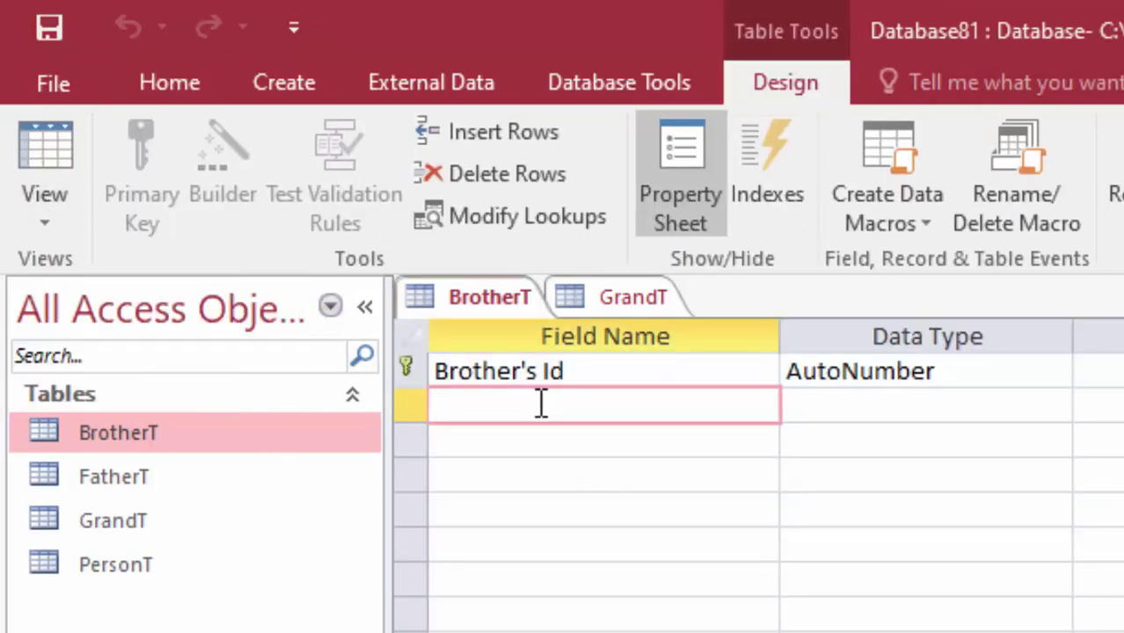
pyautogui.write('Gra')
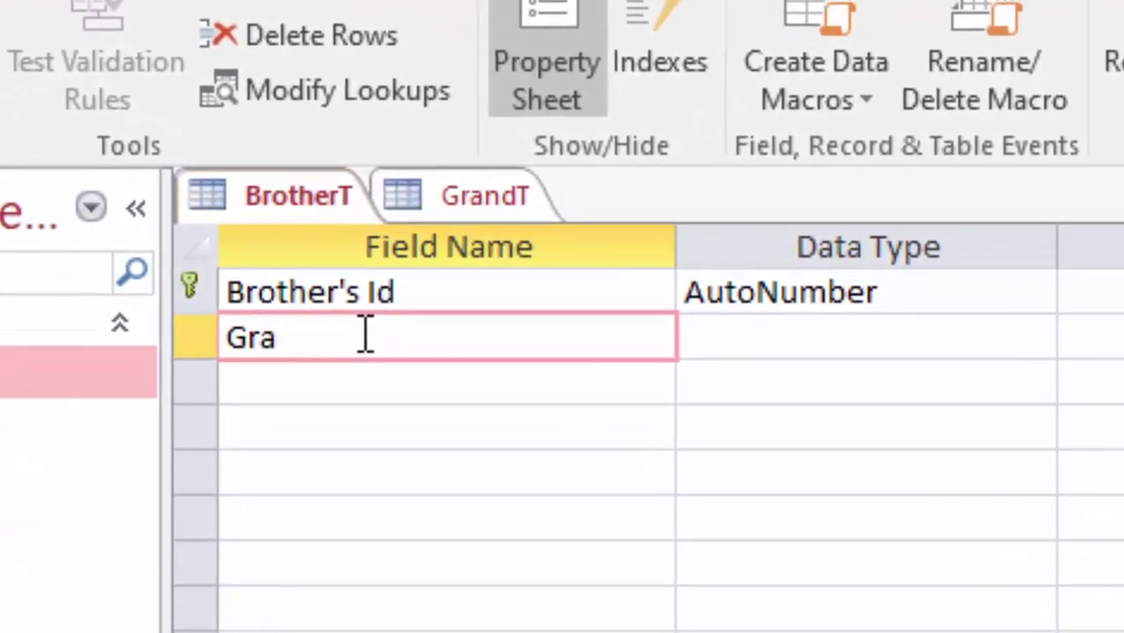
pyautogui.write('nd')
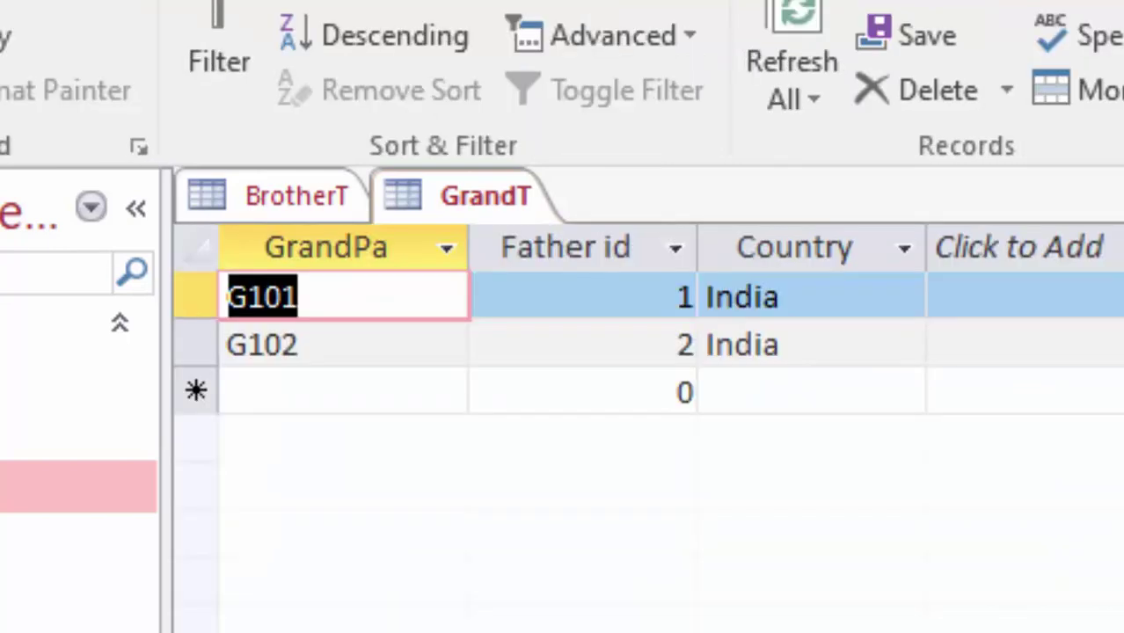
# Step: Switch BrotherT to Datasheet view and then back to Design View
pyautogui.click(35, 371)
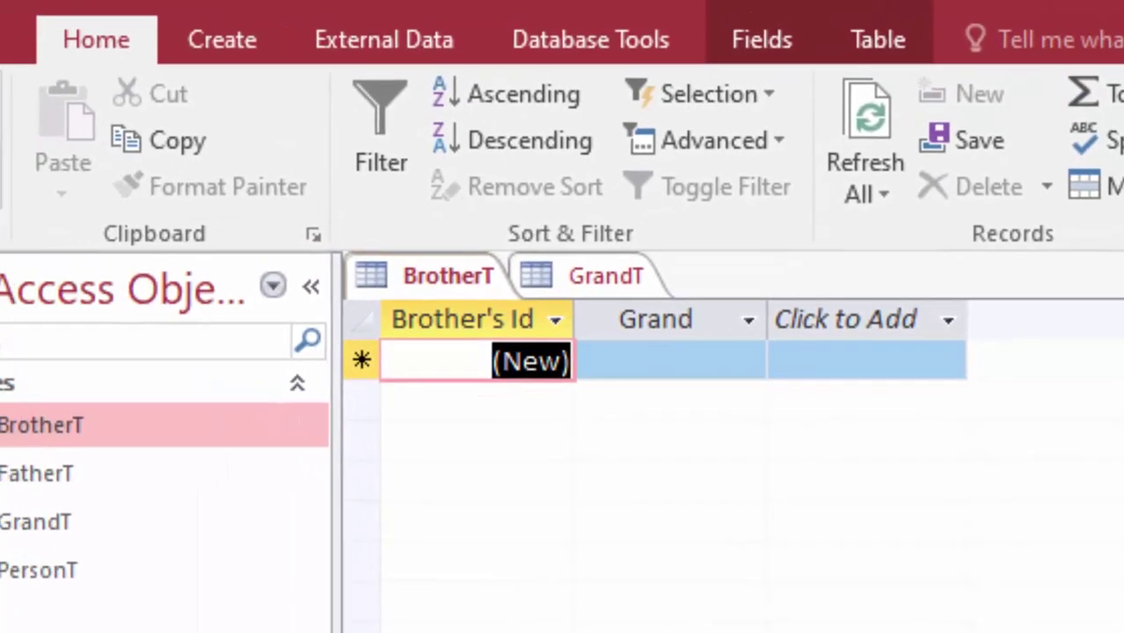
pyautogui.click(48, 222)
pyautogui.click(134, 361)
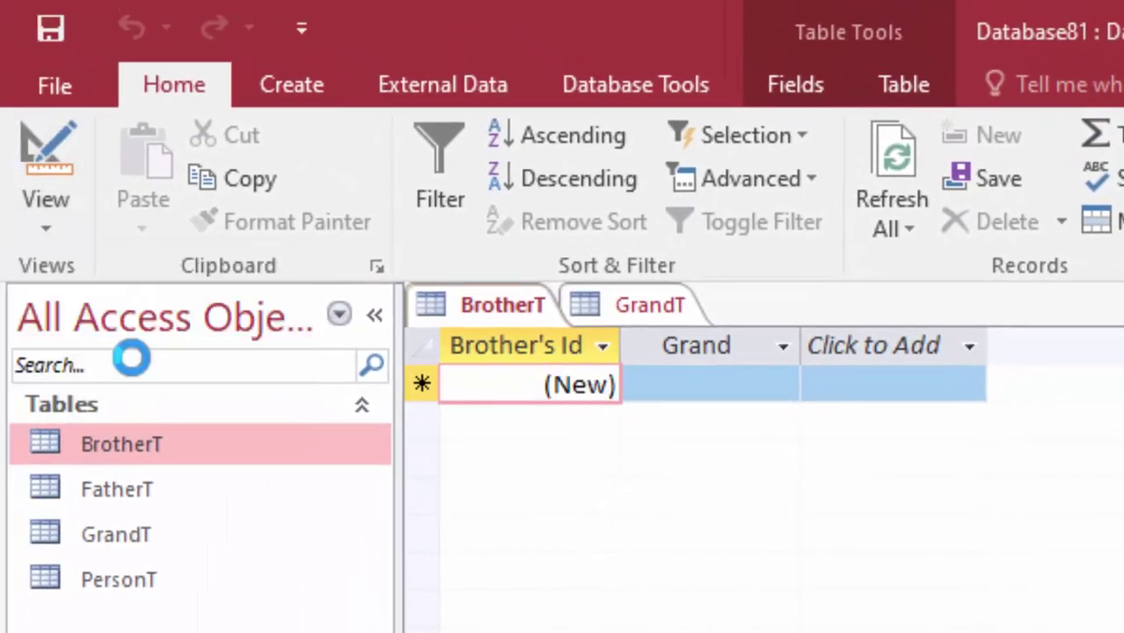
# Step: Rename Grand to Grand Pa, add a Name of Brother field, and check the columns in Datasheet view
pyautogui.click(620, 420)
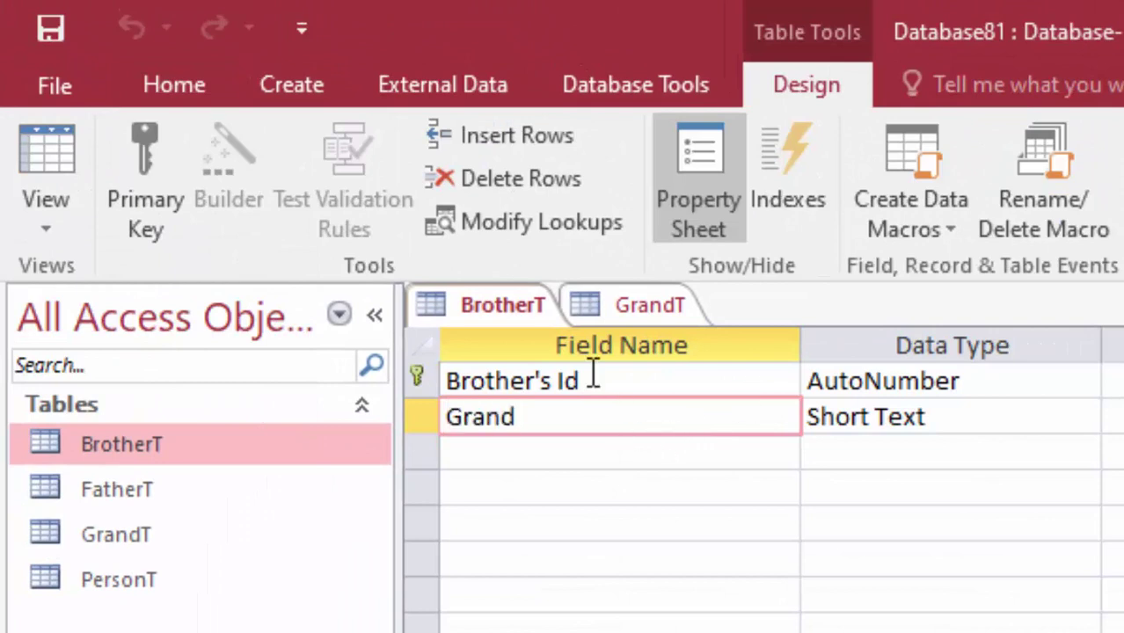
pyautogui.write(' P')
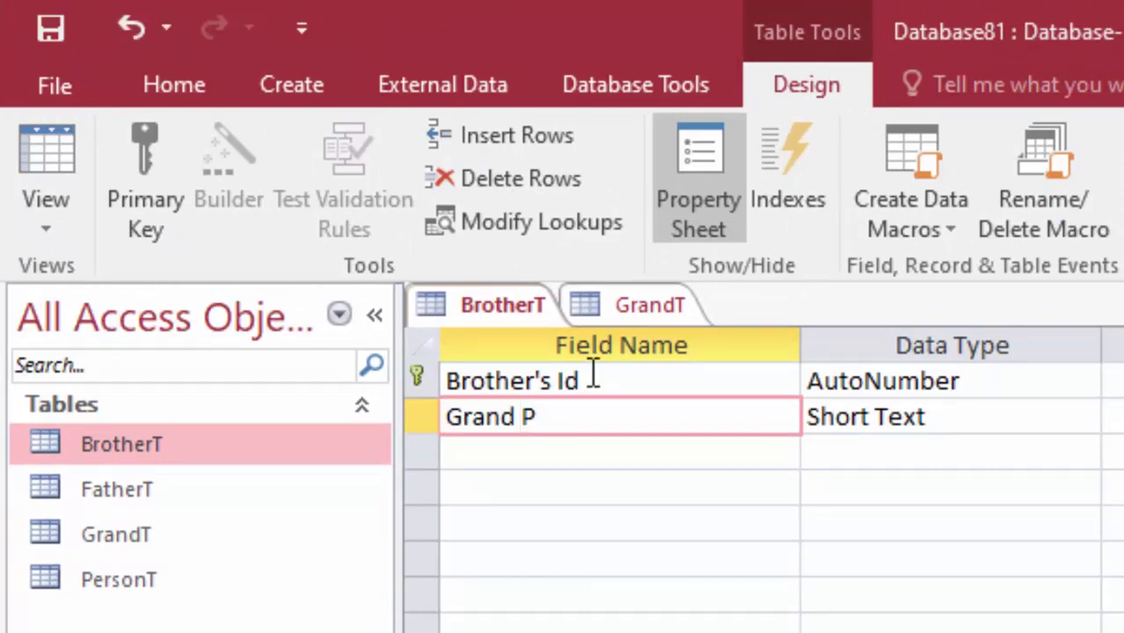
pyautogui.write('a')
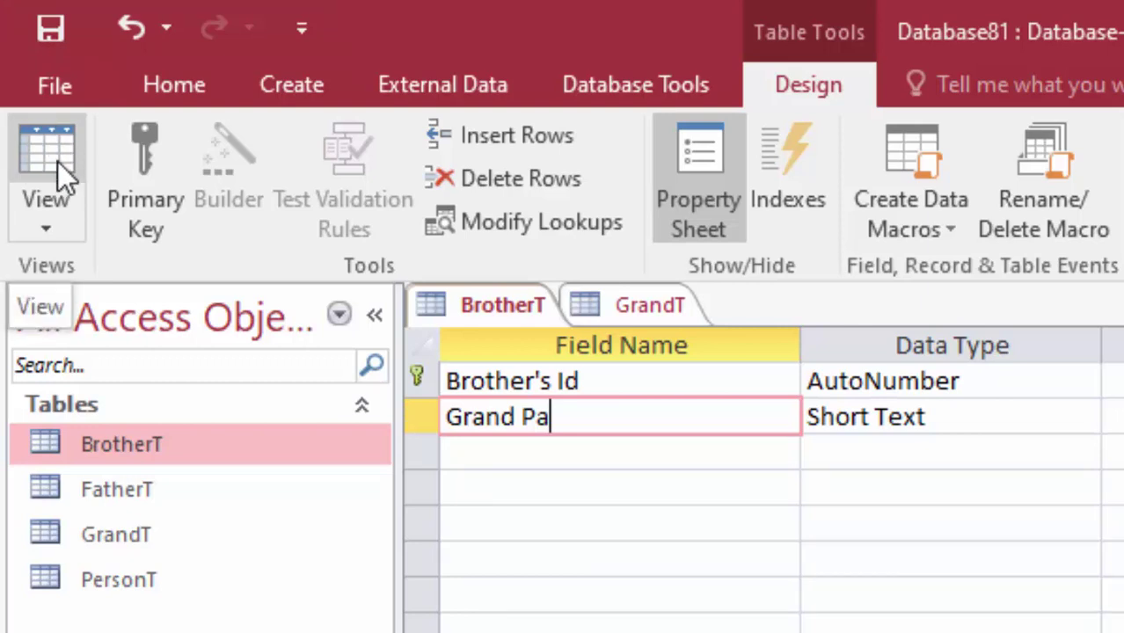
pyautogui.click(506, 451)
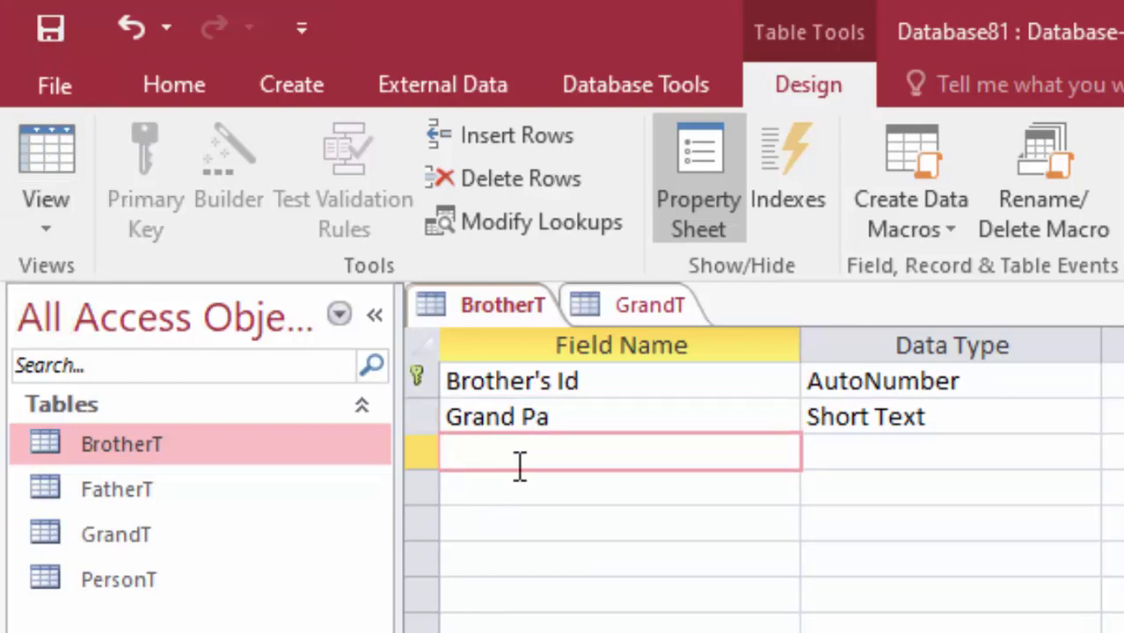
pyautogui.write('Na')
pyautogui.write('me o')
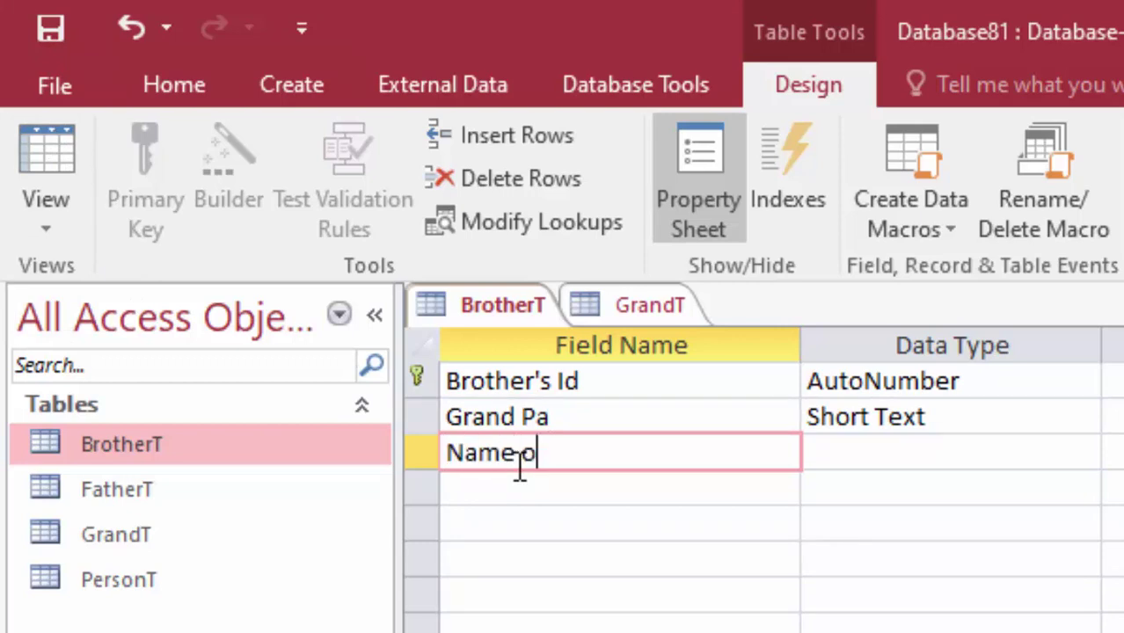
pyautogui.write('f')
pyautogui.write(' Br')
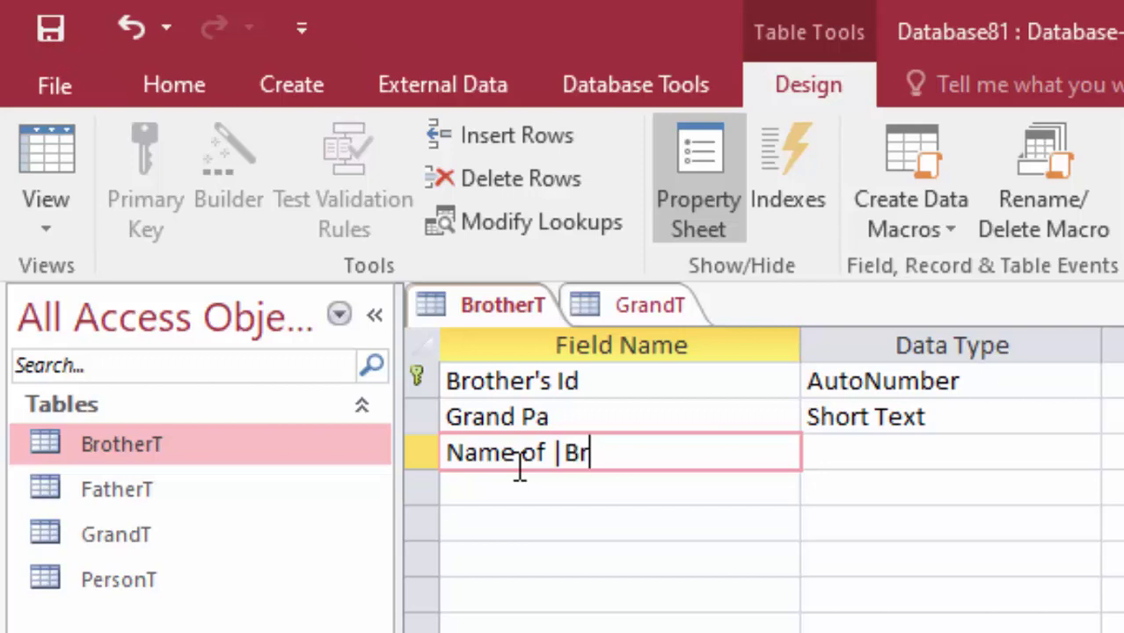
pyautogui.write('othe')
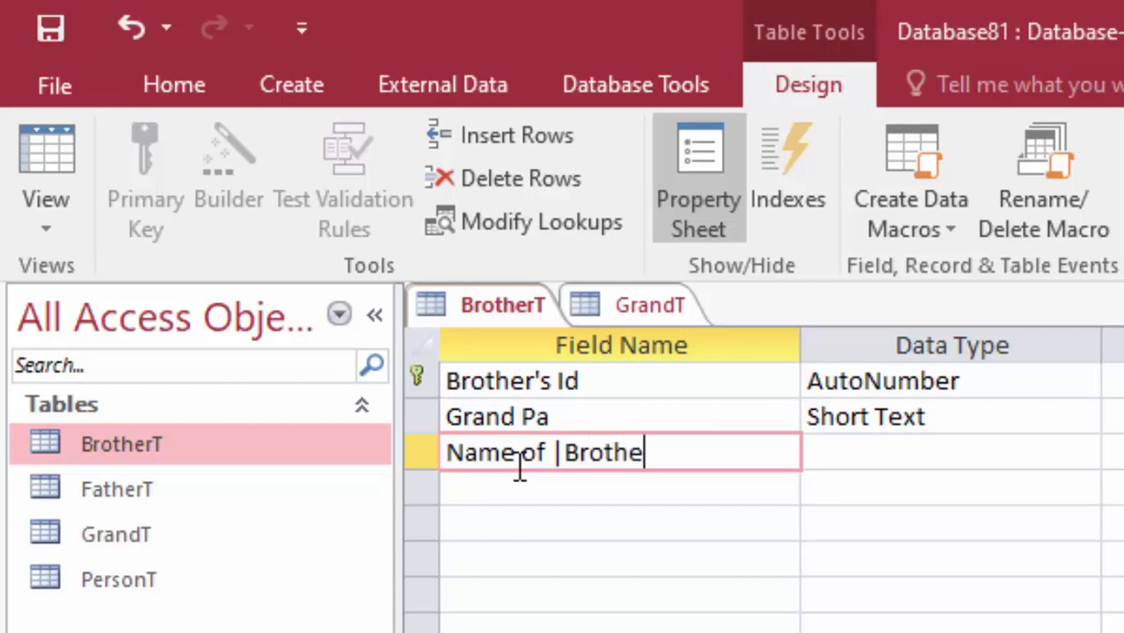
pyautogui.write('r')
pyautogui.press('BackSpace')
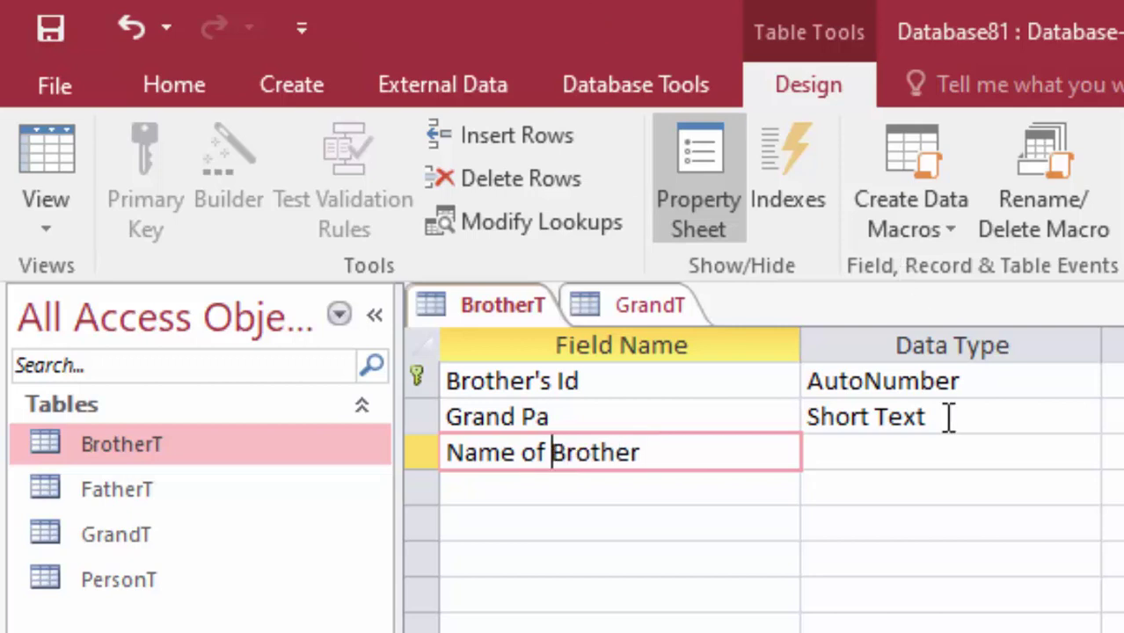
pyautogui.click(935, 454)
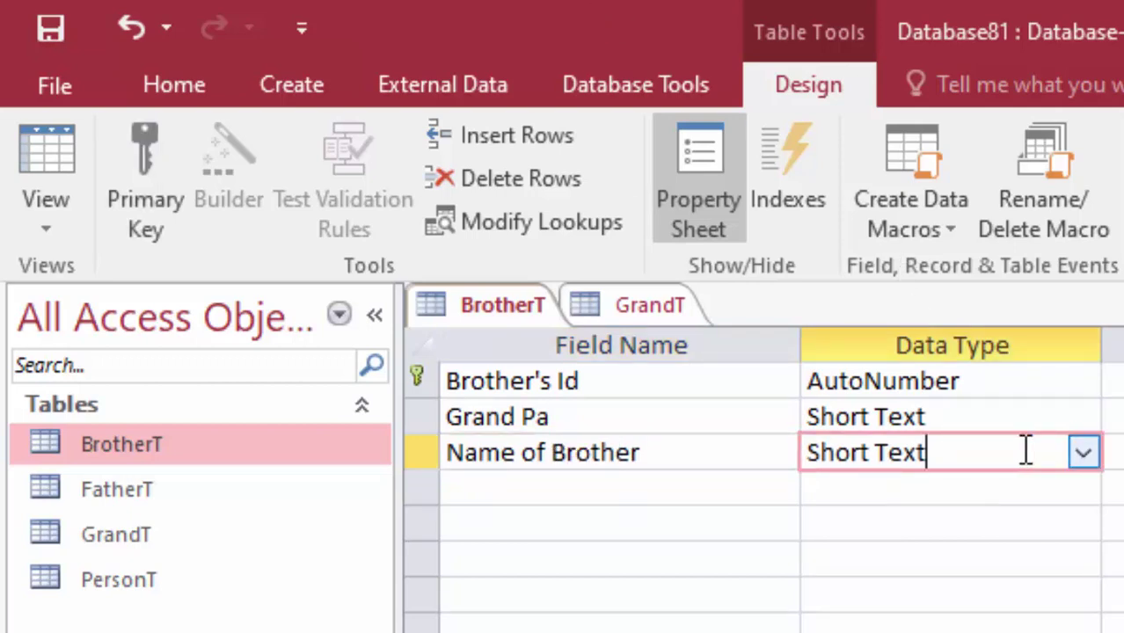
pyautogui.click(39, 158)
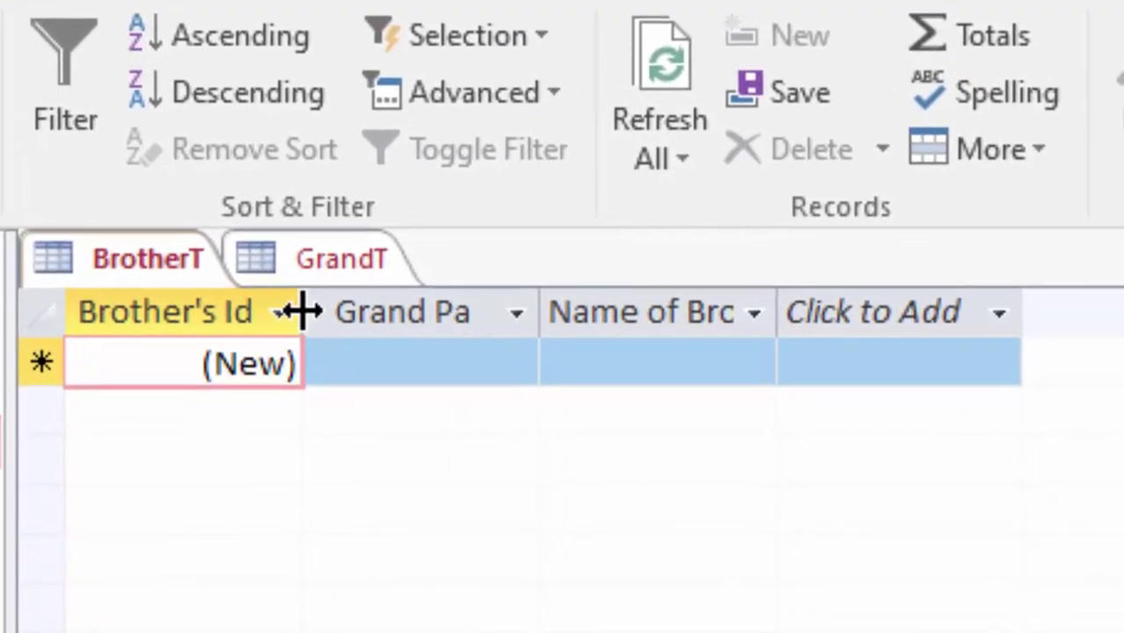
pyautogui.moveTo(440, 327); pyautogui.dragTo(479, 351)
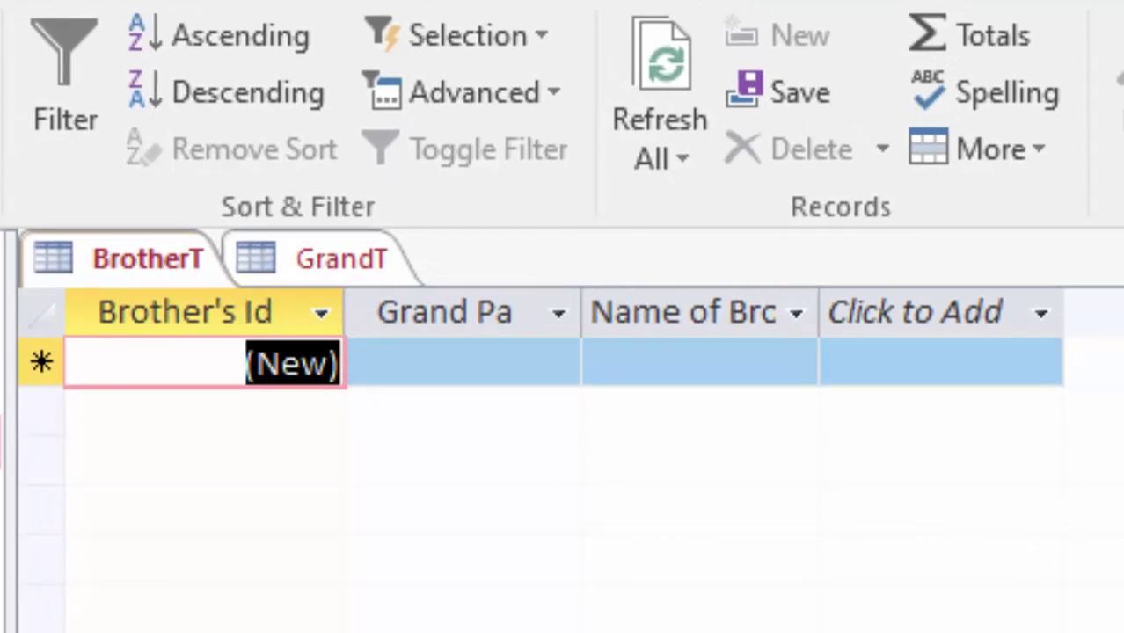
# Step: Change Brother's Id to Short Text, save the design, and return to Datasheet view
pyautogui.click(44, 176)
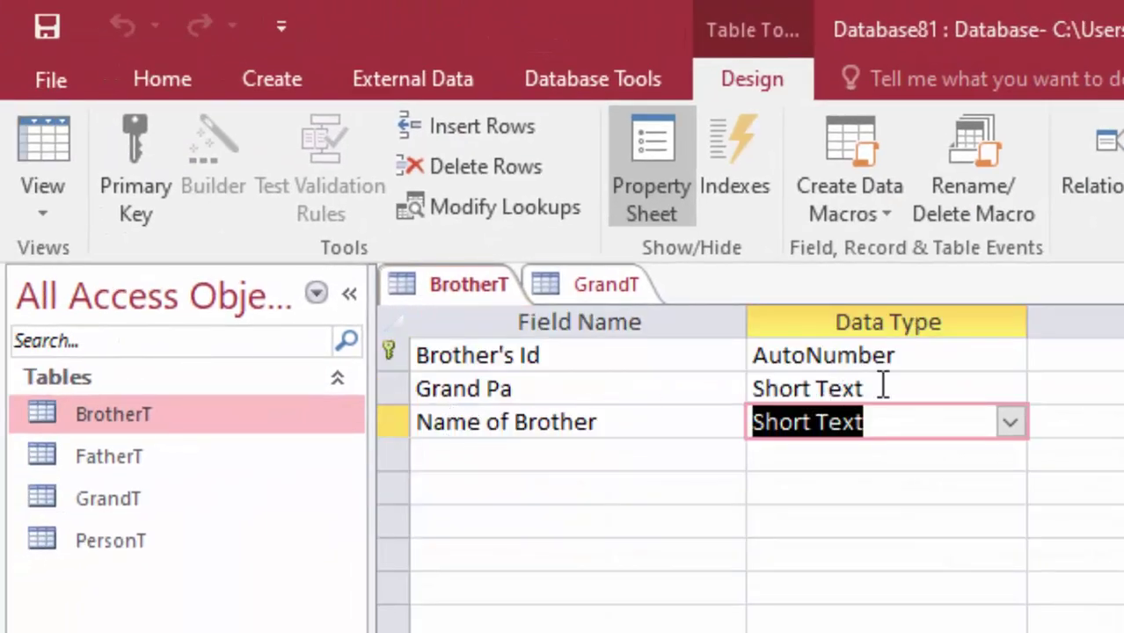
pyautogui.click(940, 368)
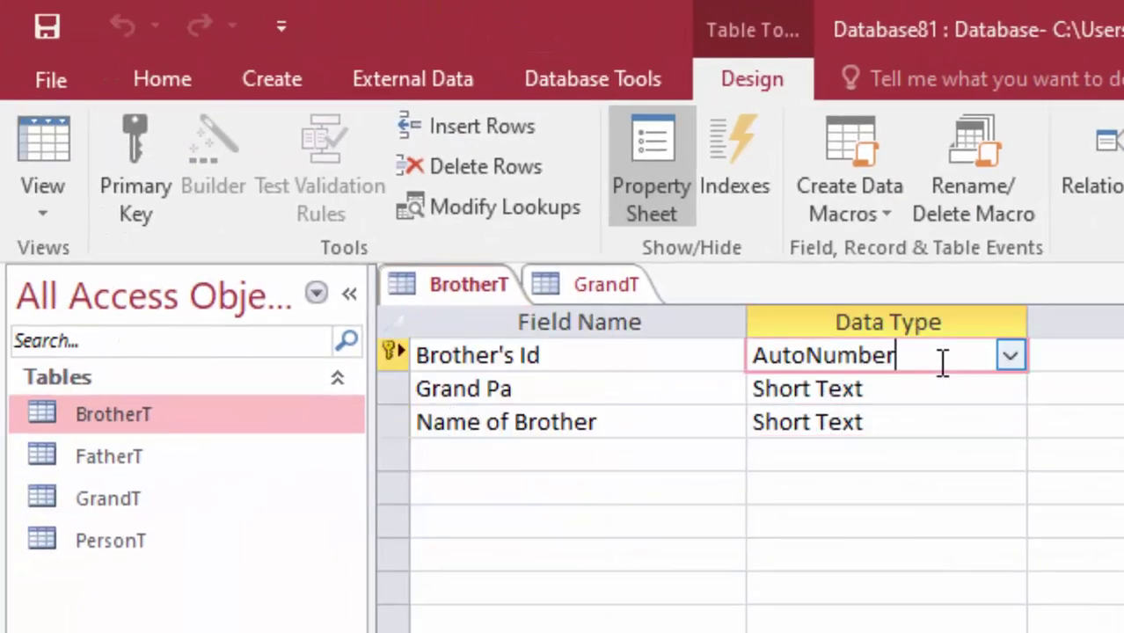
pyautogui.click(1008, 358)
pyautogui.click(873, 396)
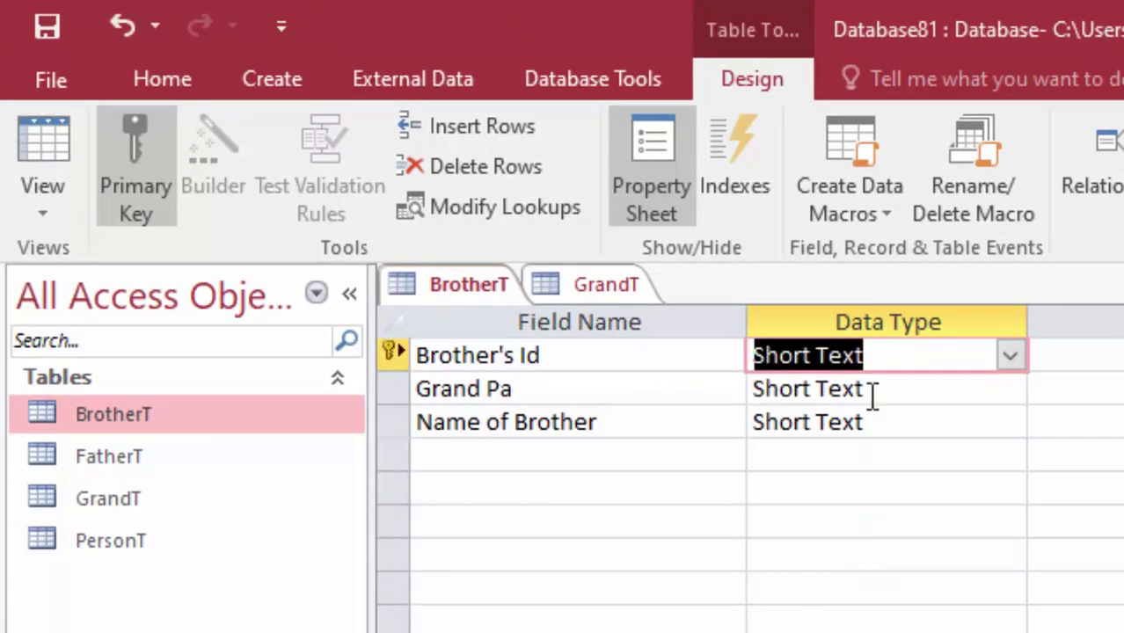
pyautogui.click(26, 140)
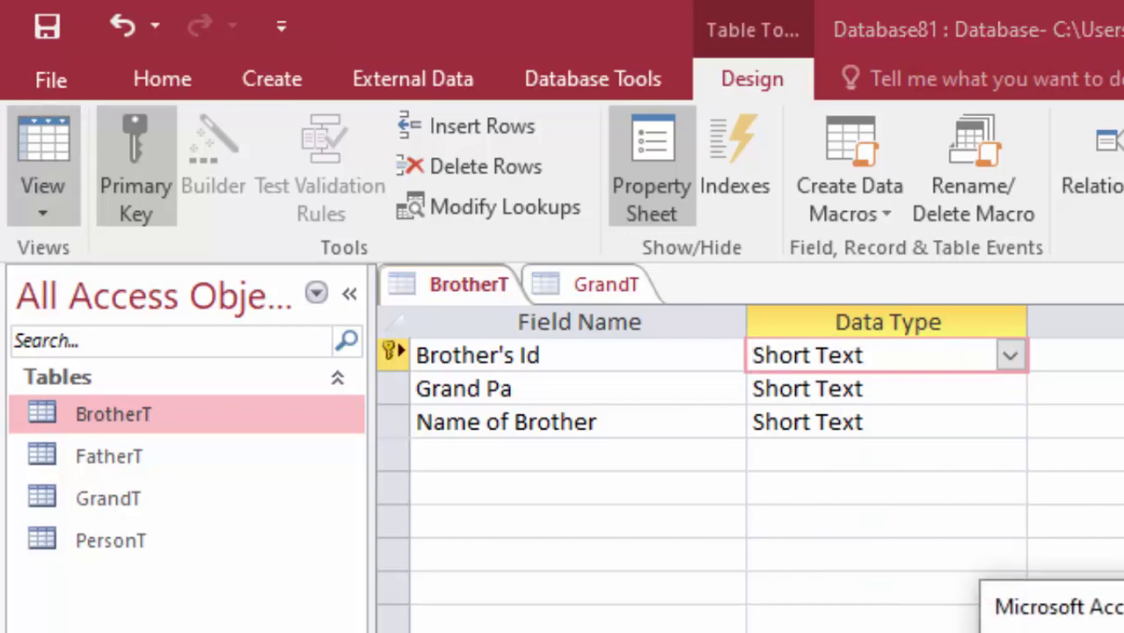
pyautogui.press('Return')
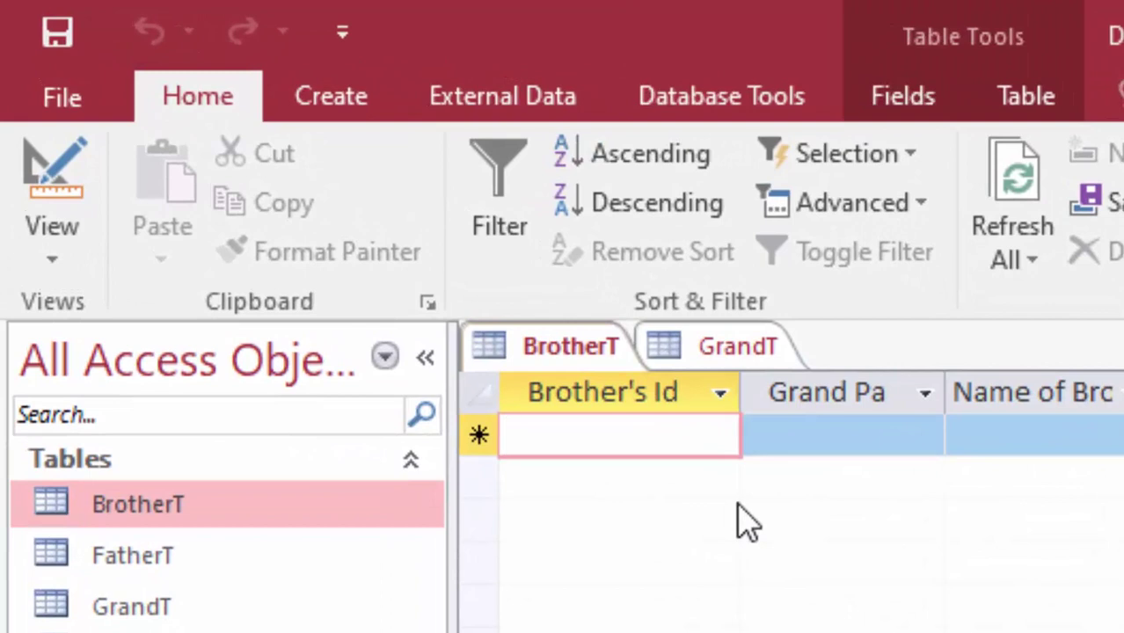
# Step: Enter a BrotherT record with Brother's Id B101 and Grand Pa G101, then open GrandT
pyautogui.write('B')
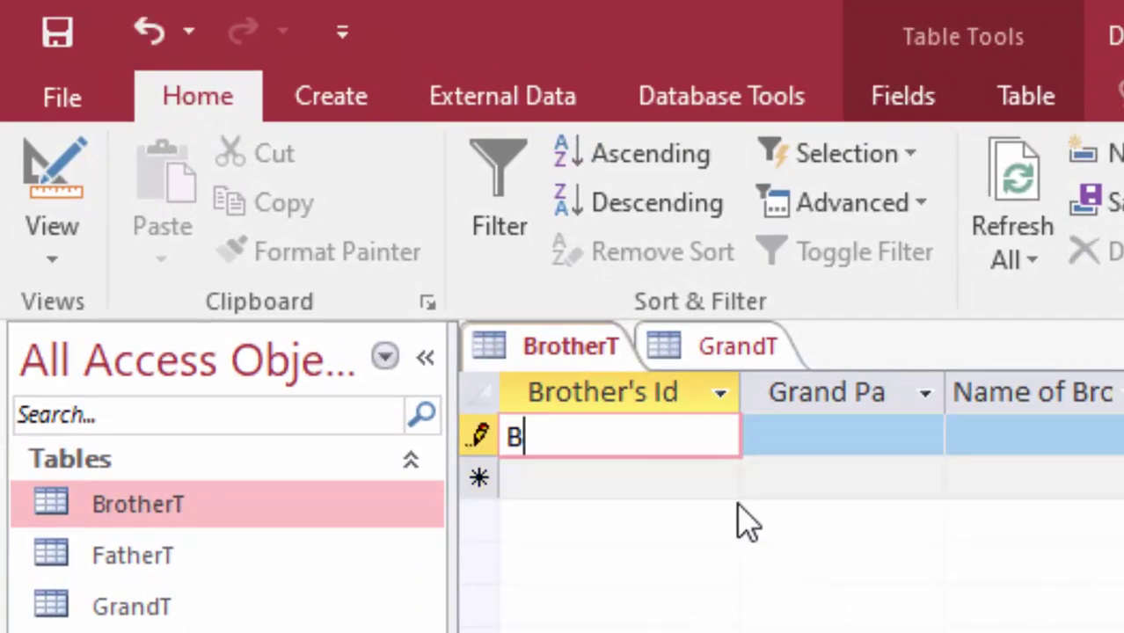
pyautogui.write('101')
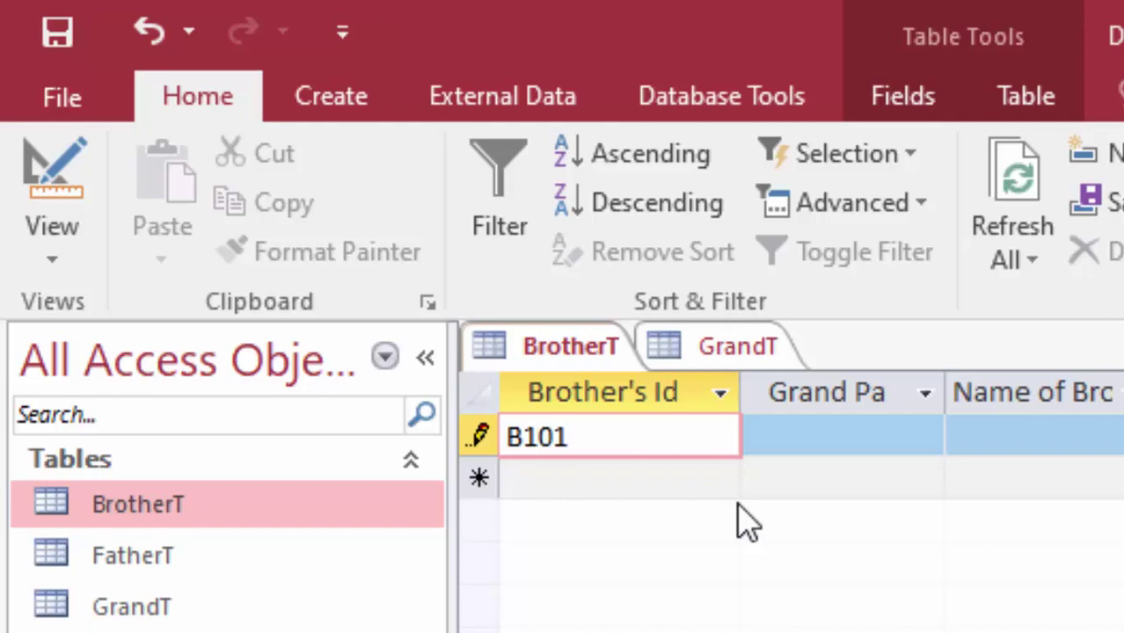
pyautogui.press('Tab')
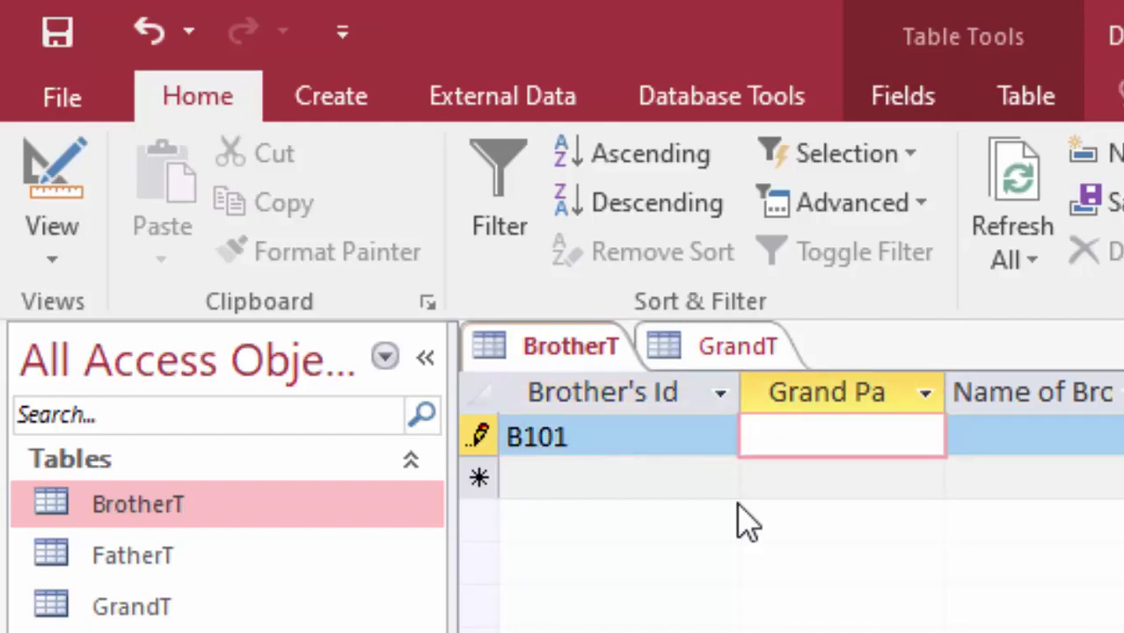
pyautogui.write('G')
pyautogui.write('101')
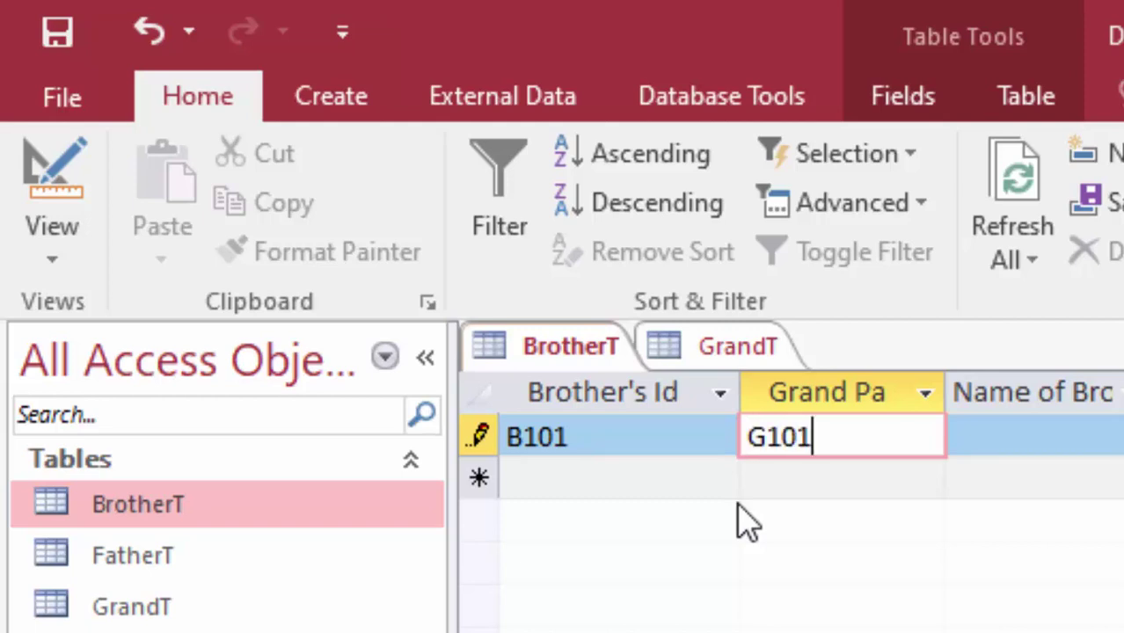
pyautogui.doubleClick(158, 611)
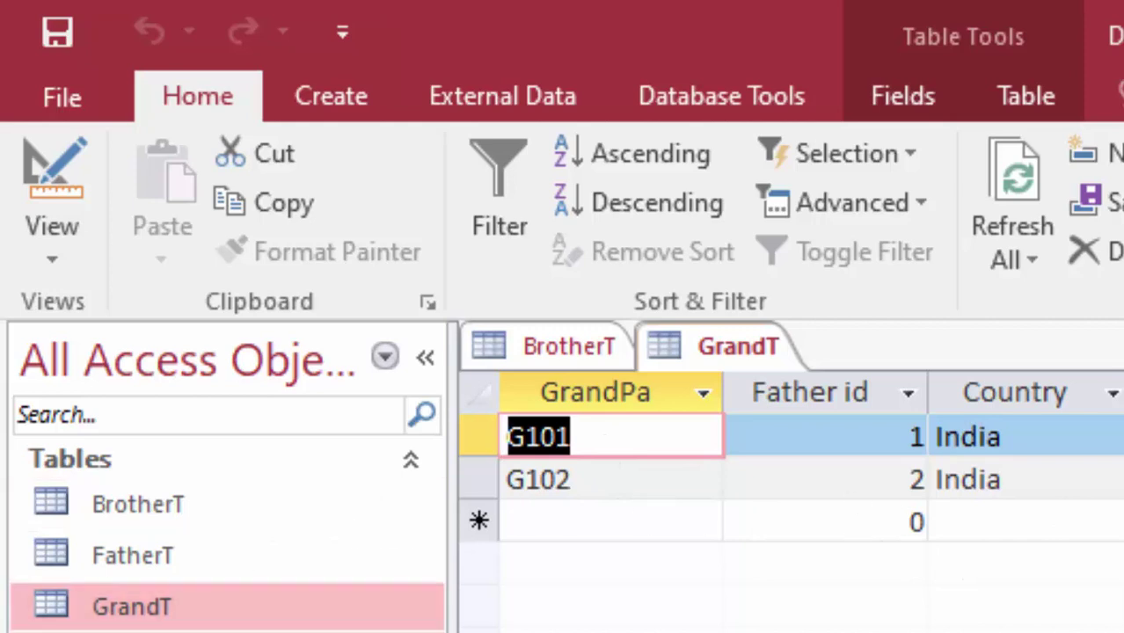
# Step: Open PersonT, then bring BrotherT back through Design View to its datasheet
pyautogui.doubleClick(140, 630)
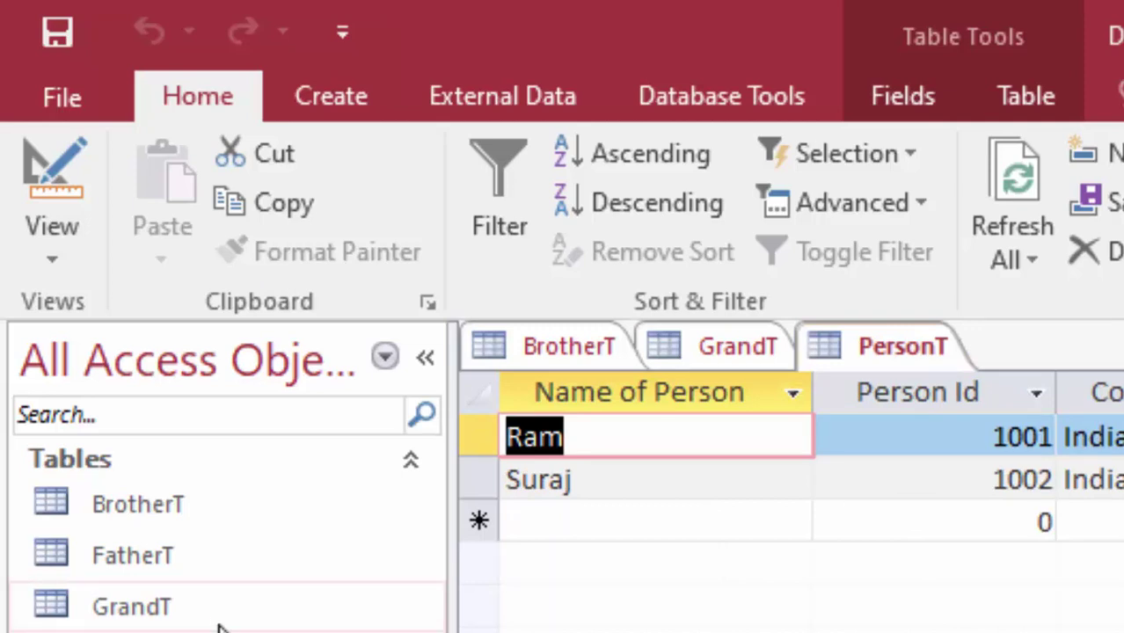
pyautogui.click(190, 510)
pyautogui.rightClick(190, 510)
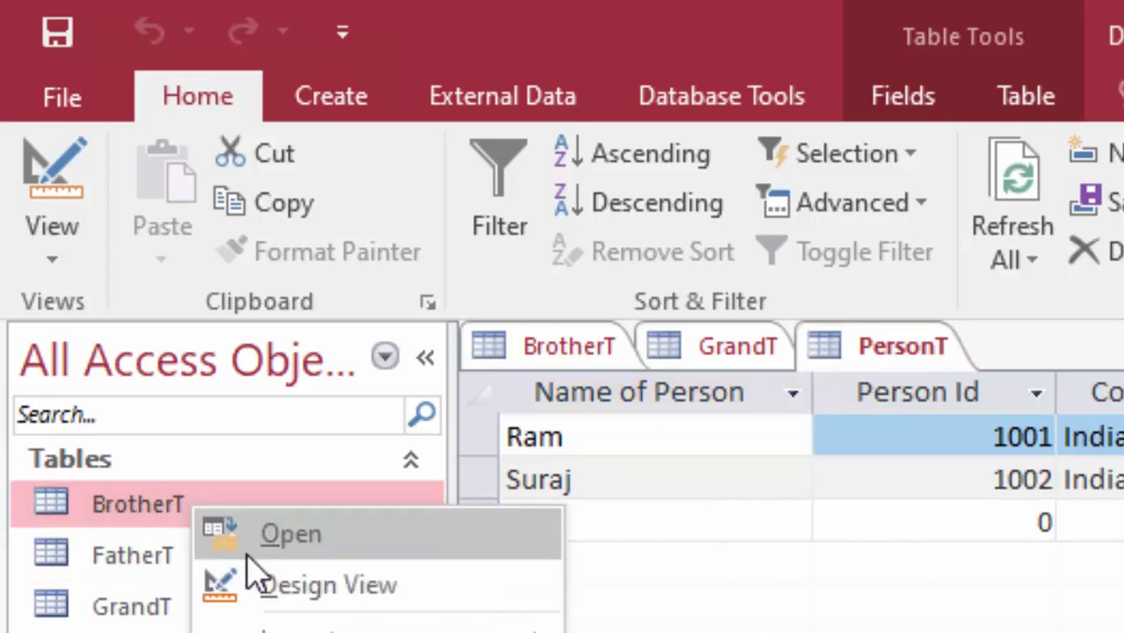
pyautogui.click(221, 581)
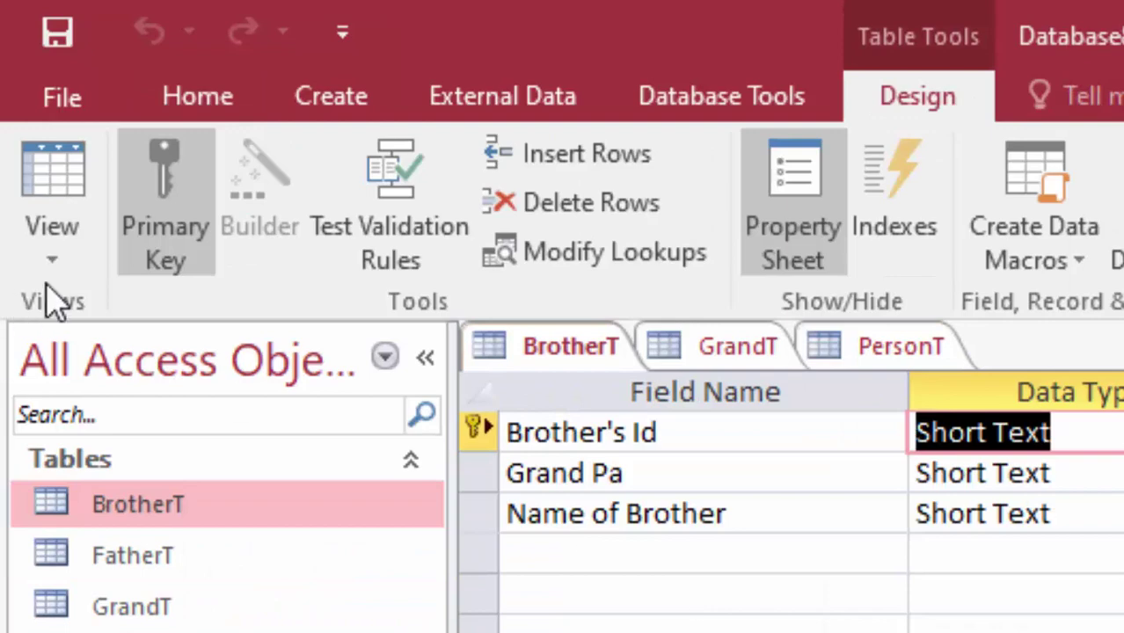
pyautogui.click(51, 203)
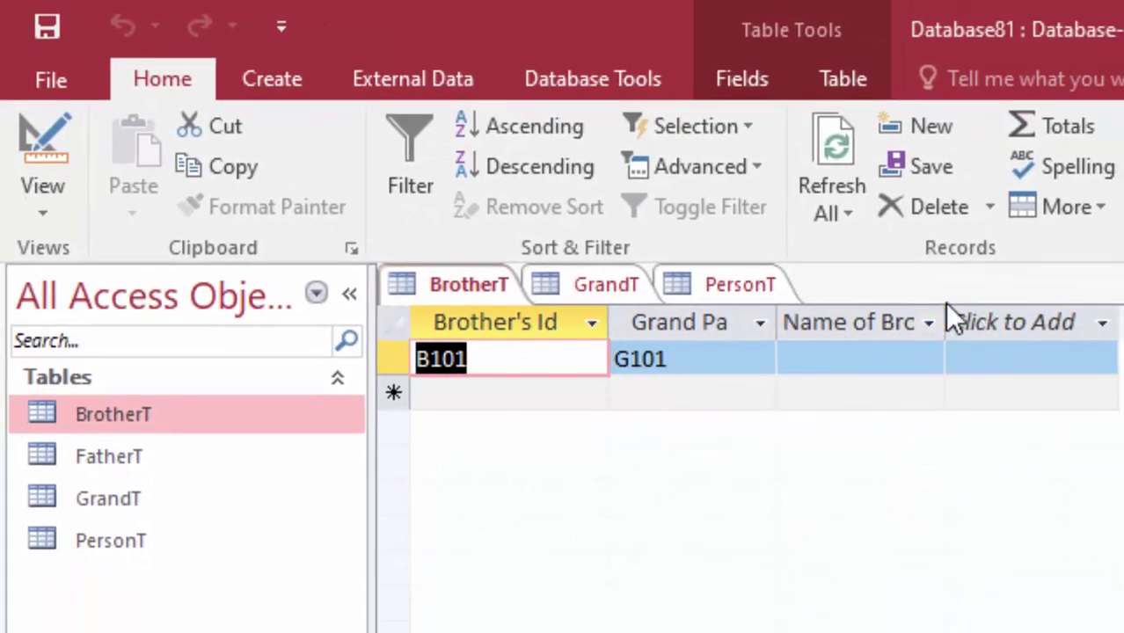
# Step: Widen the Name of Brother column and enter Aninash as B101's brother name
pyautogui.moveTo(947, 323); pyautogui.dragTo(992, 351)
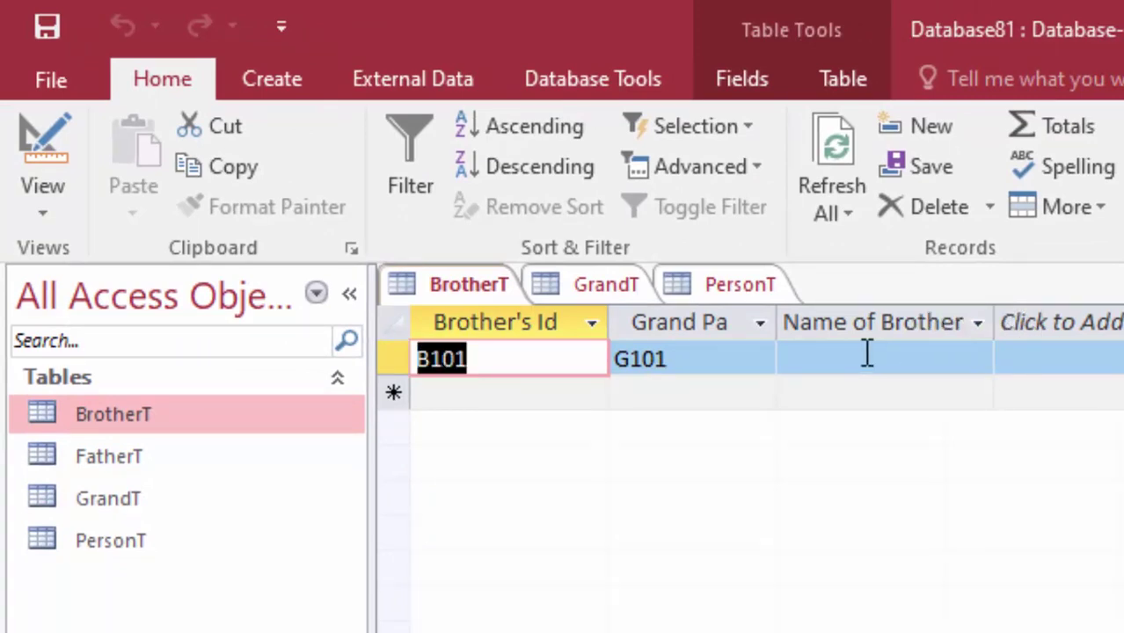
pyautogui.click(871, 353)
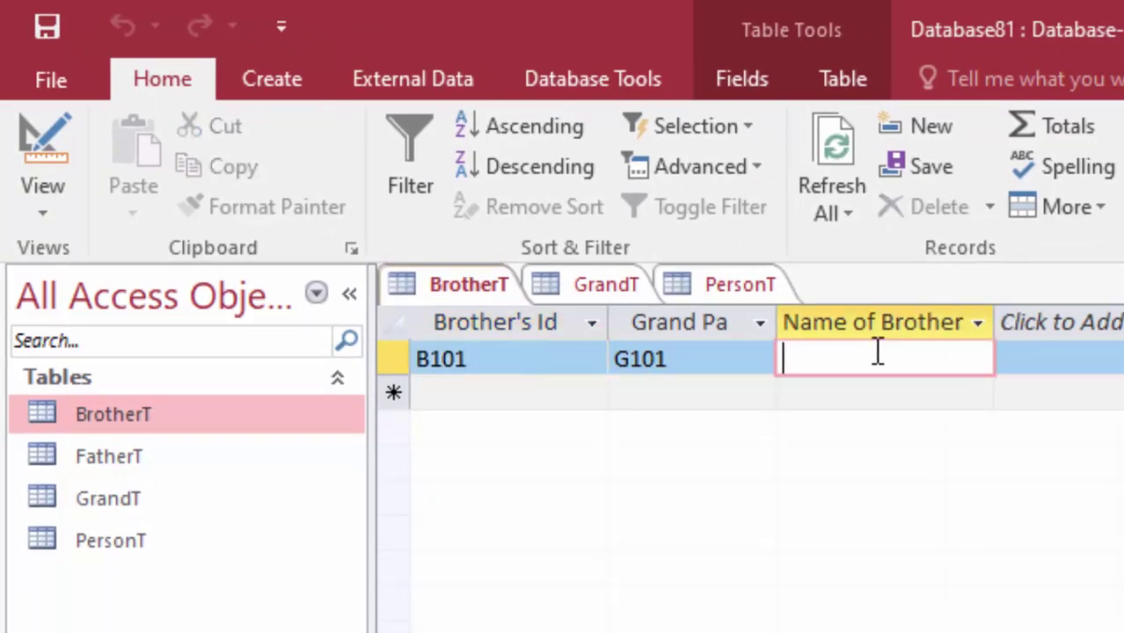
pyautogui.write('An')
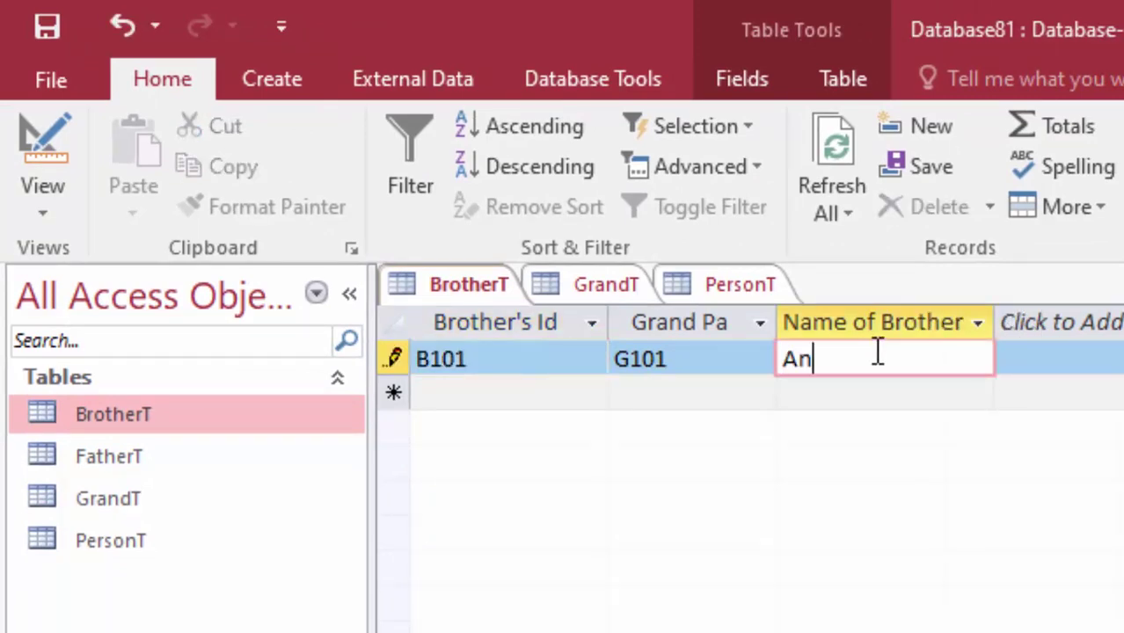
pyautogui.write('inash')
pyautogui.click(478, 395)
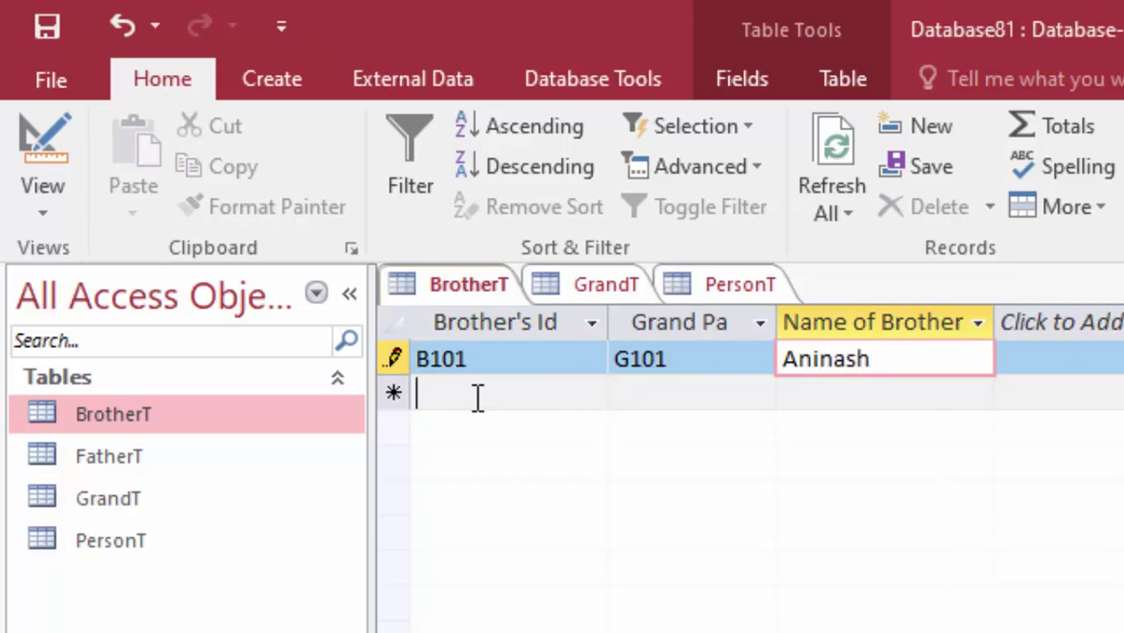
# Step: Add a second record B102 / G102 / Brijesh and save the table
pyautogui.write('B')
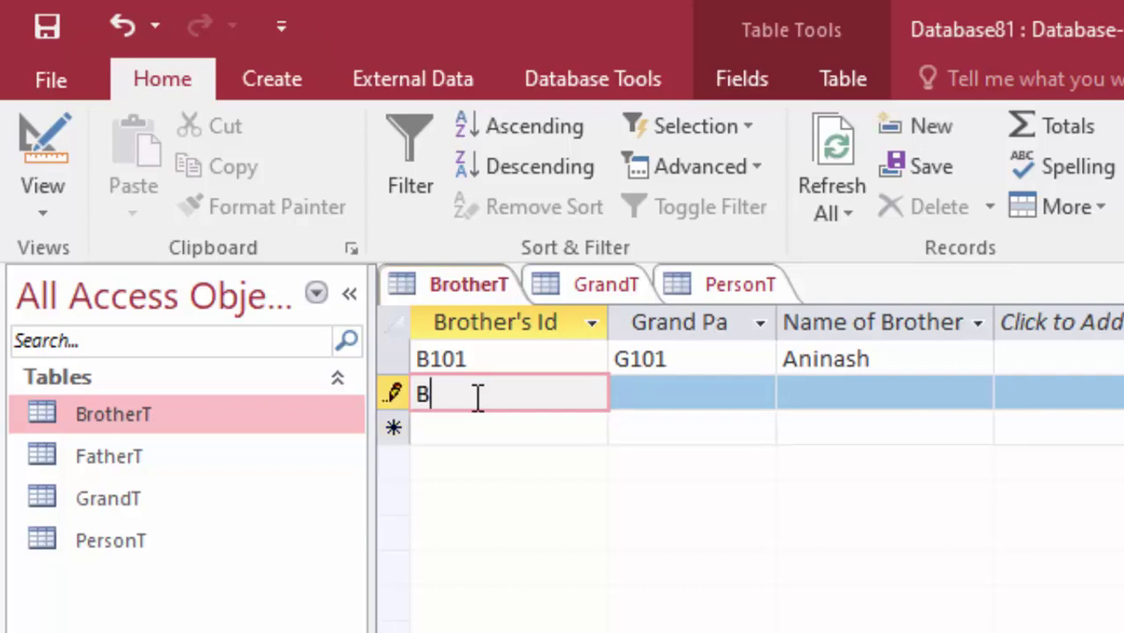
pyautogui.write('102')
pyautogui.press('Tab')
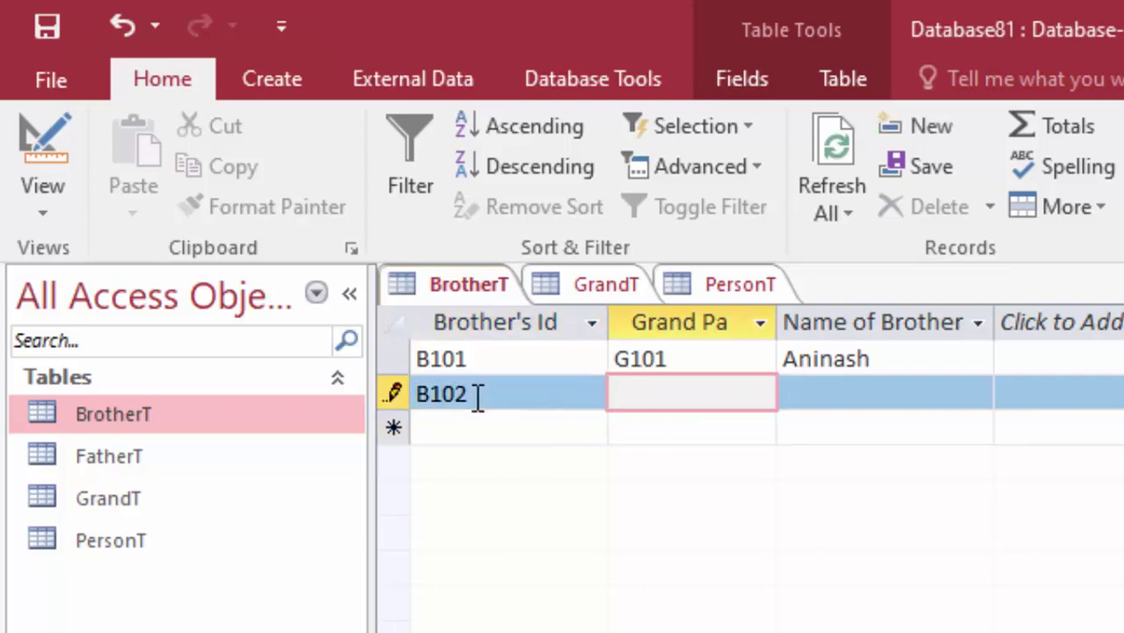
pyautogui.write('G10')
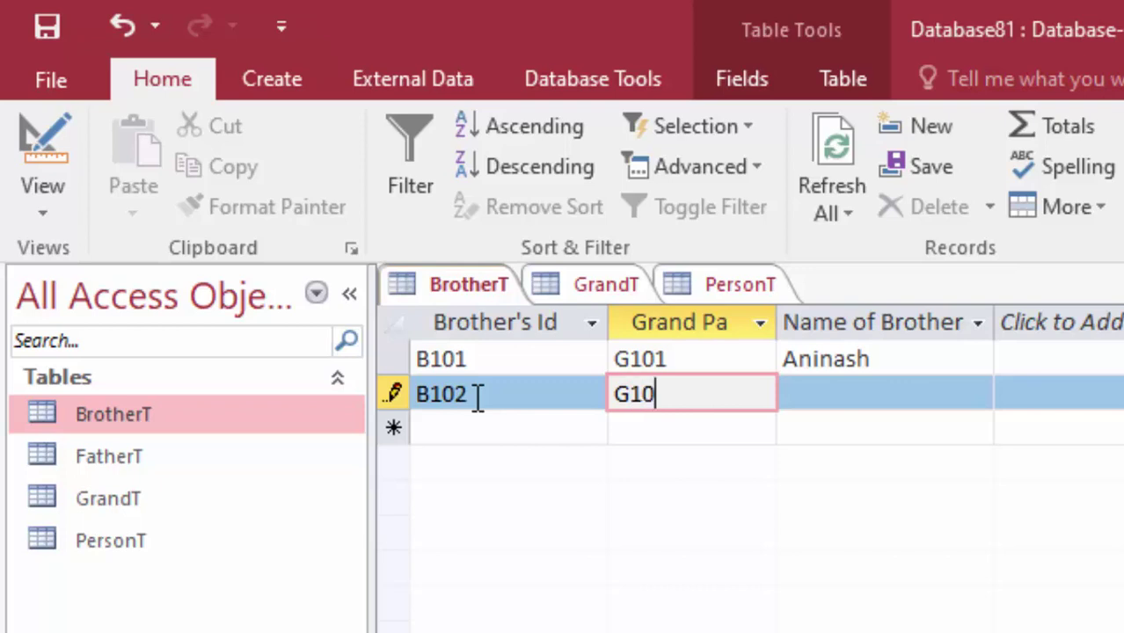
pyautogui.write('2')
pyautogui.press('Tab')
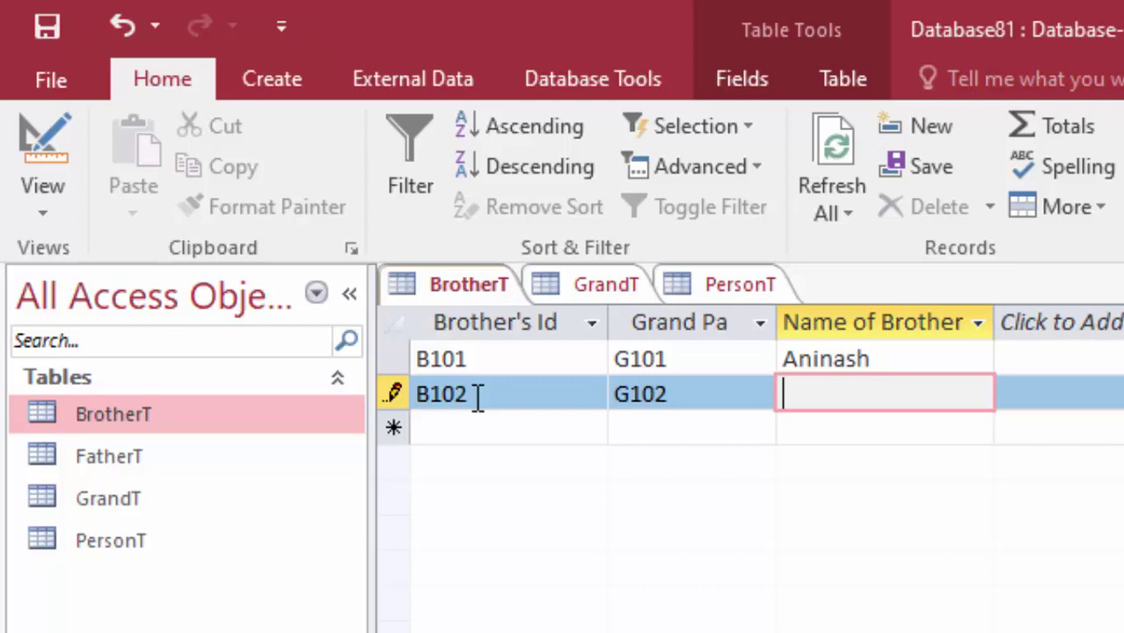
pyautogui.write('Brij')
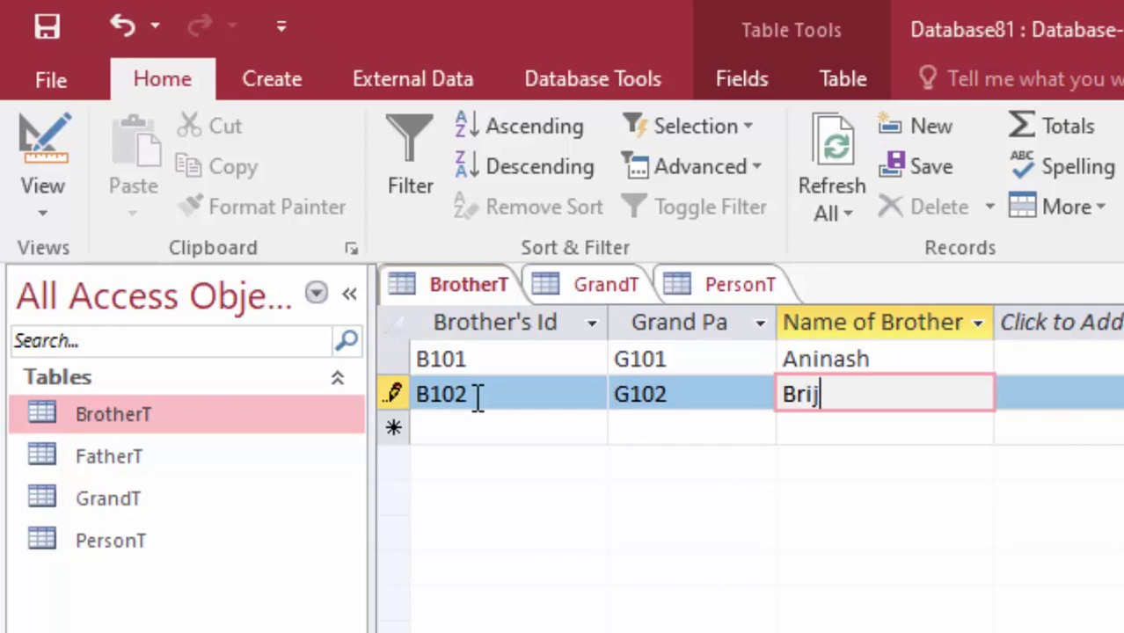
pyautogui.write('esh')
pyautogui.click(63, 16)
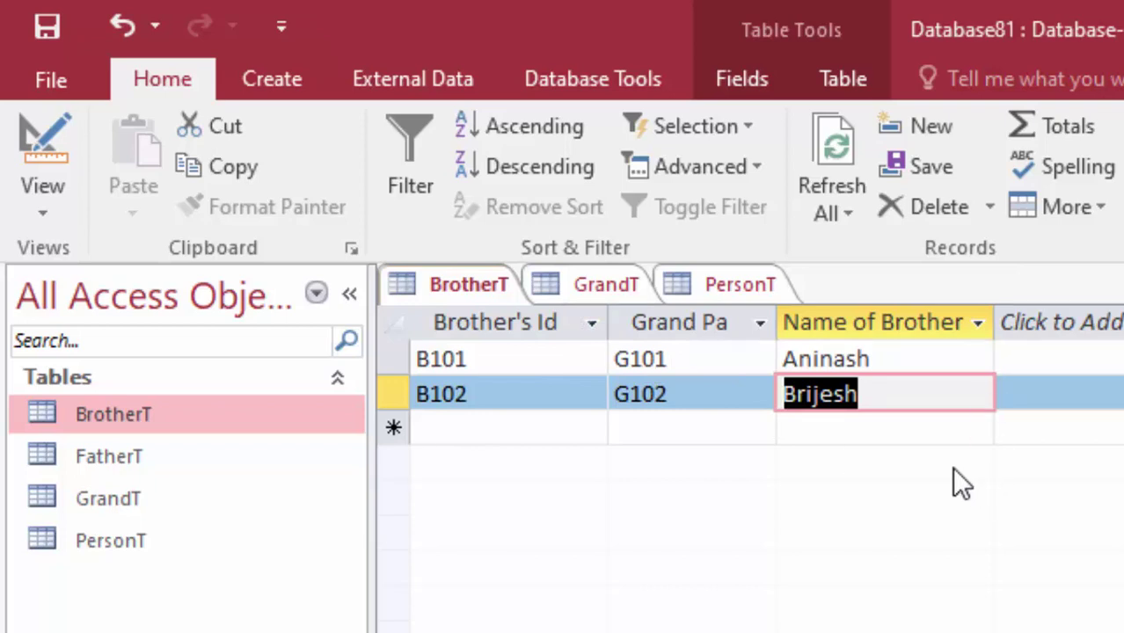
# Step: Create a new blank table, switch to Design View, and name it SisterT when saving
pyautogui.click(286, 85)
pyautogui.click(173, 145)
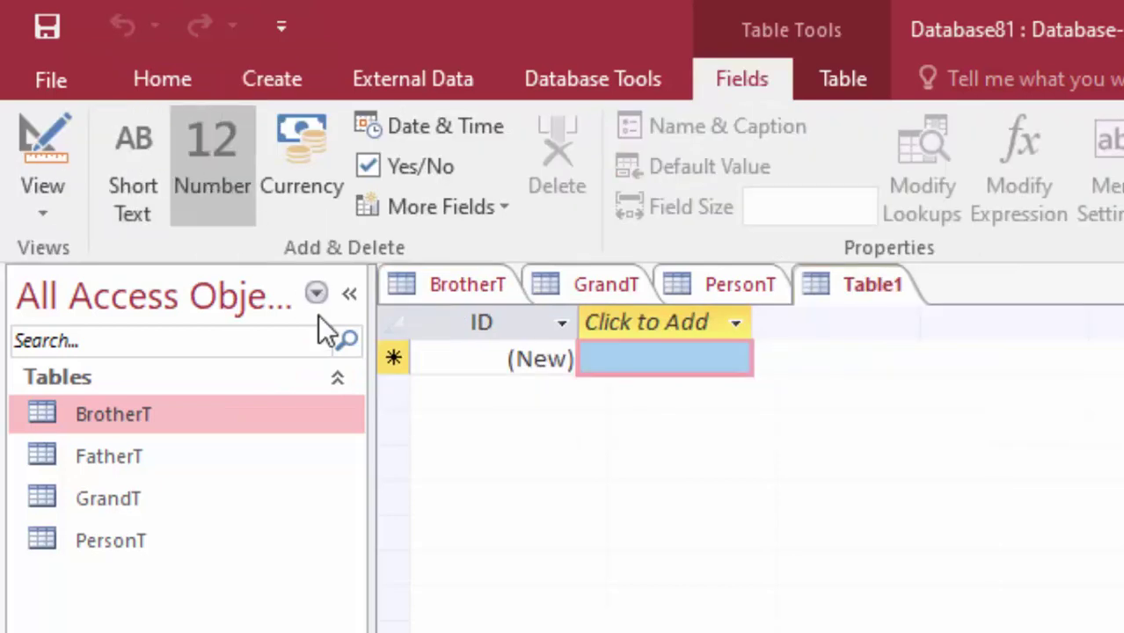
pyautogui.click(29, 130)
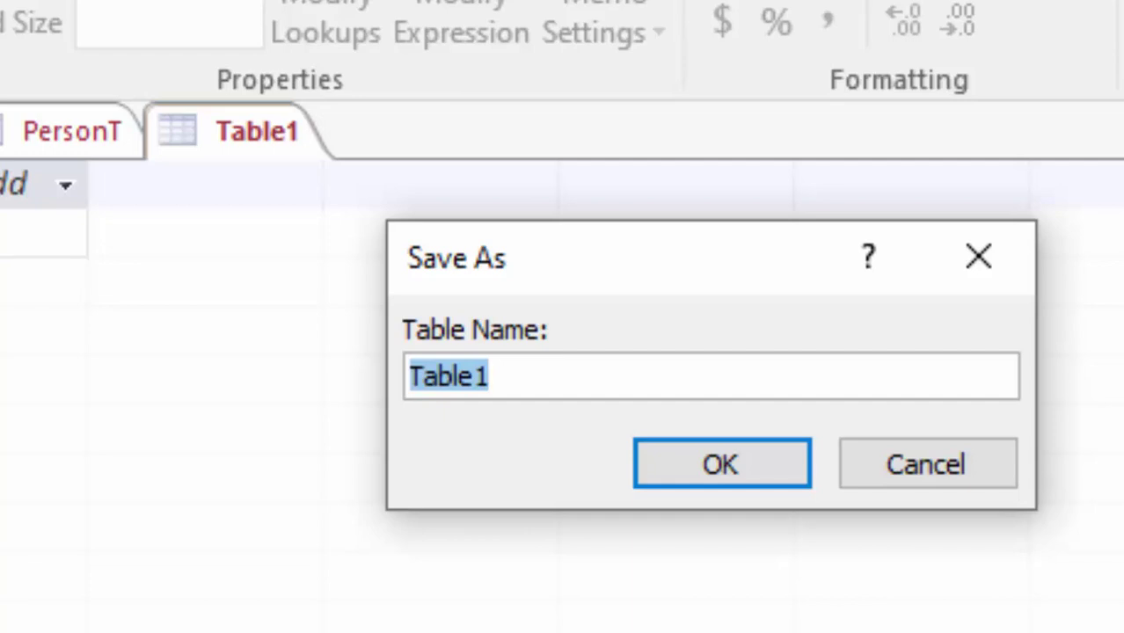
pyautogui.press('BackSpace')
pyautogui.write('S')
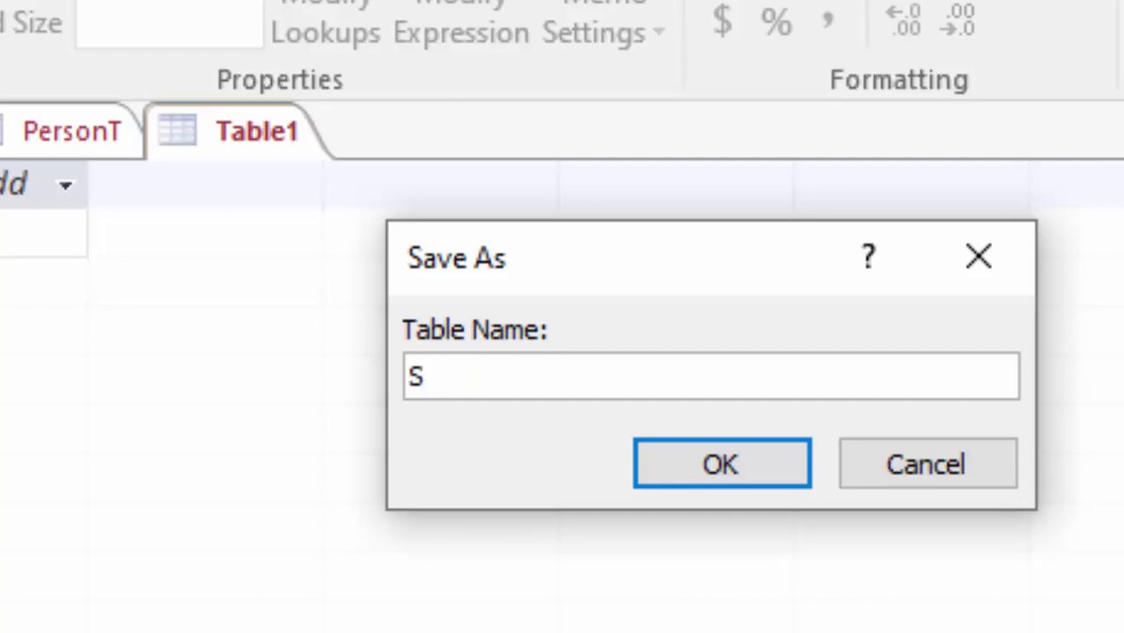
pyautogui.write('ister')
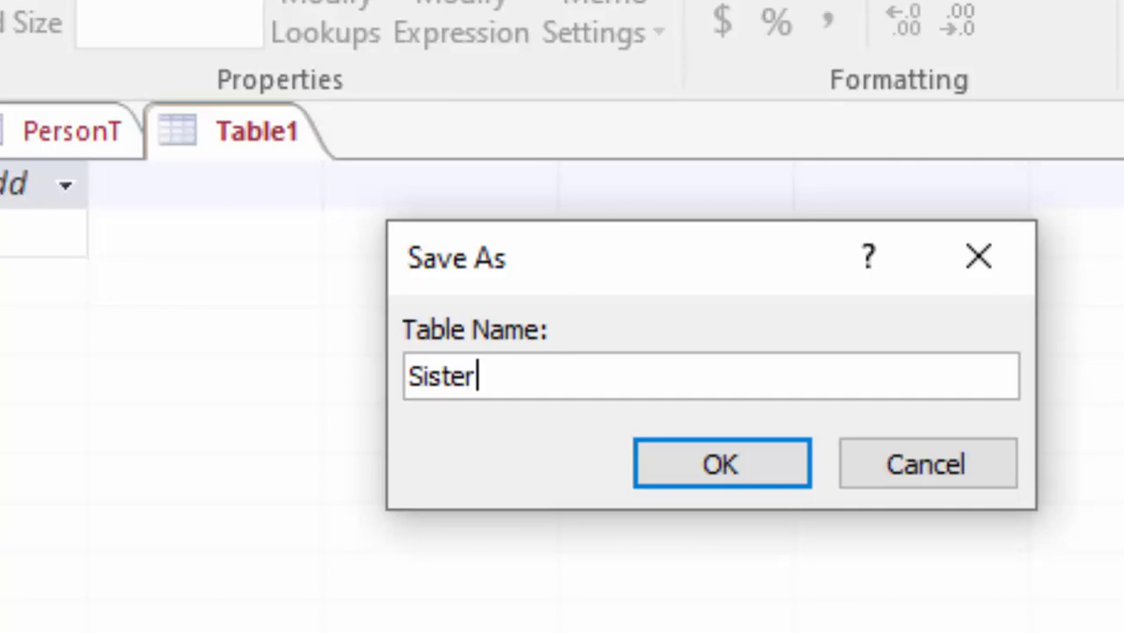
pyautogui.write('T')
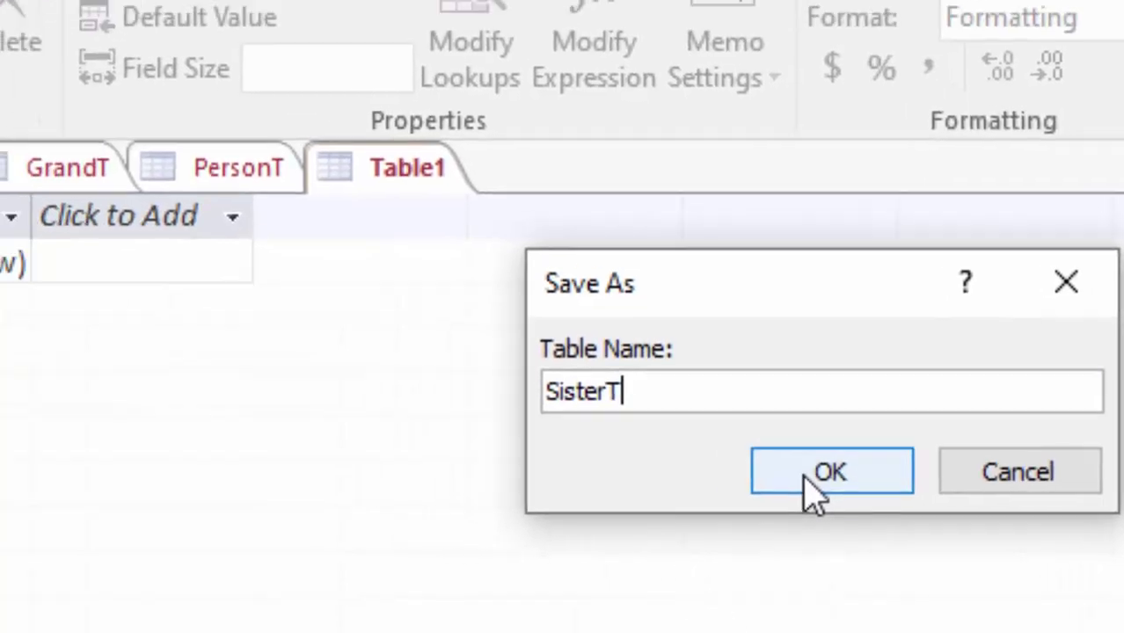
# Step: Save the table as SisterT and rename its ID field to Sister's Id as Short Text
pyautogui.click(693, 493)
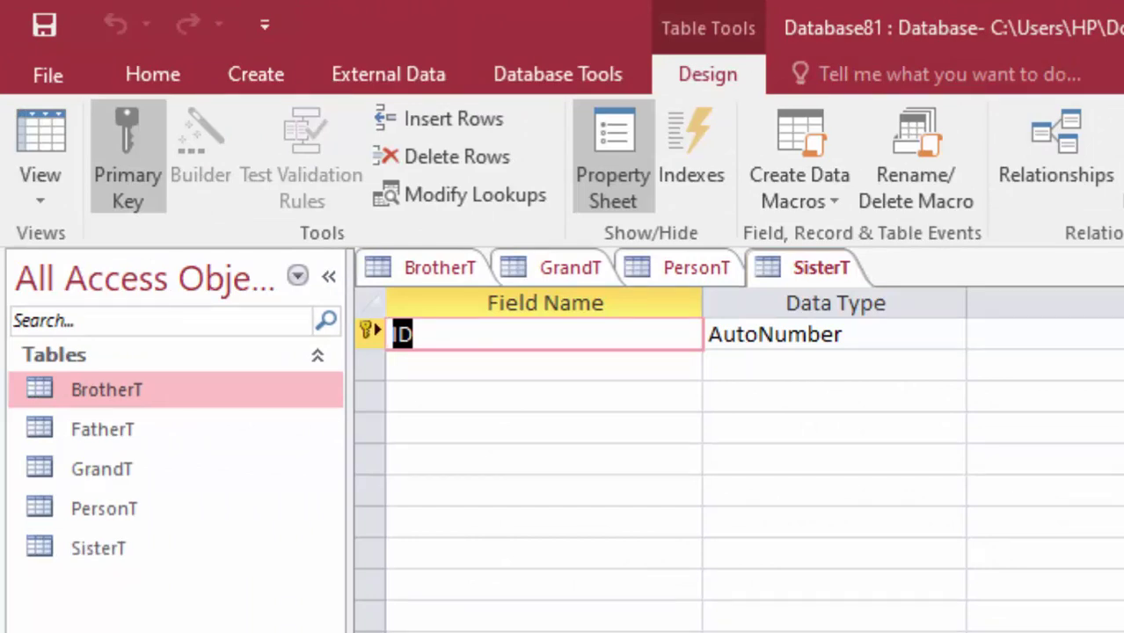
pyautogui.press('Delete')
pyautogui.write('Si')
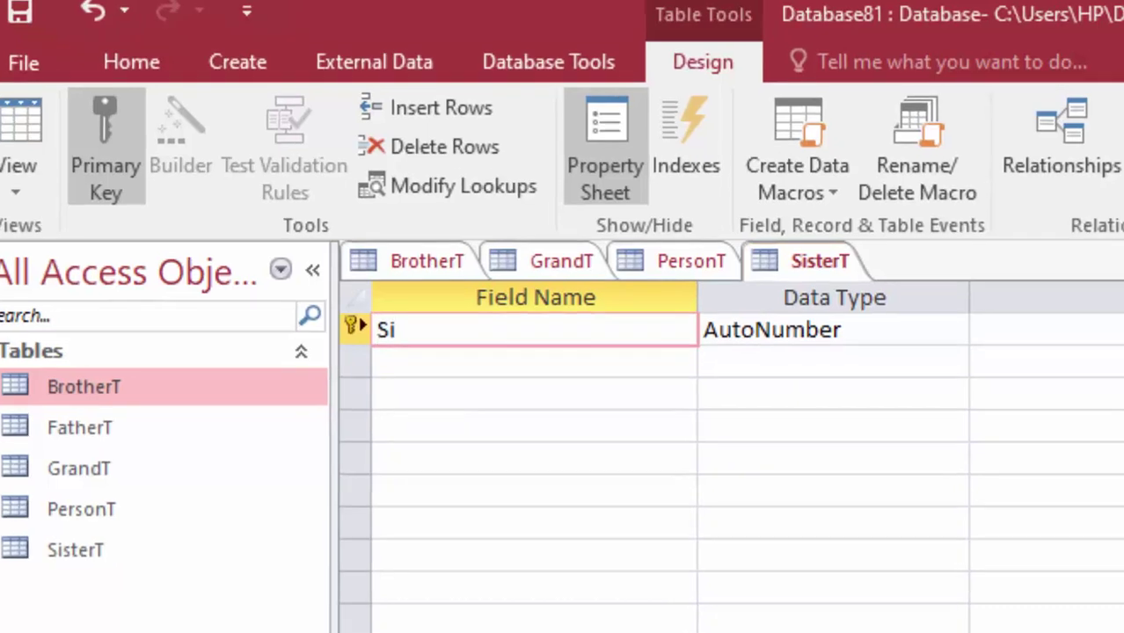
pyautogui.write('s')
pyautogui.write("ter'")
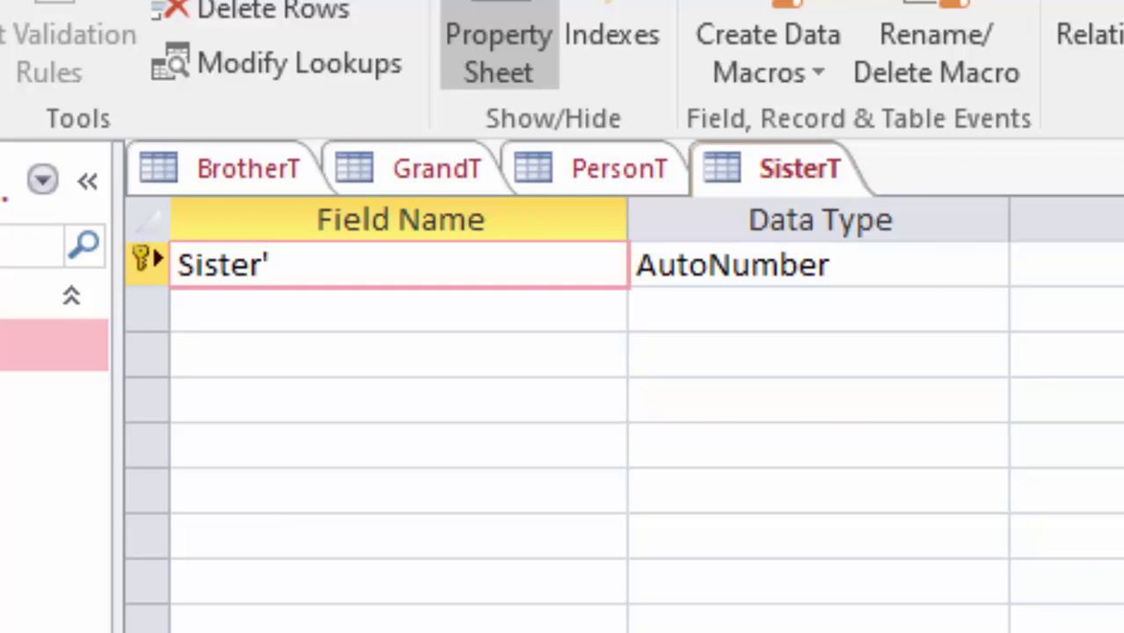
pyautogui.write('s')
pyautogui.write(' Id')
pyautogui.press('Tab')
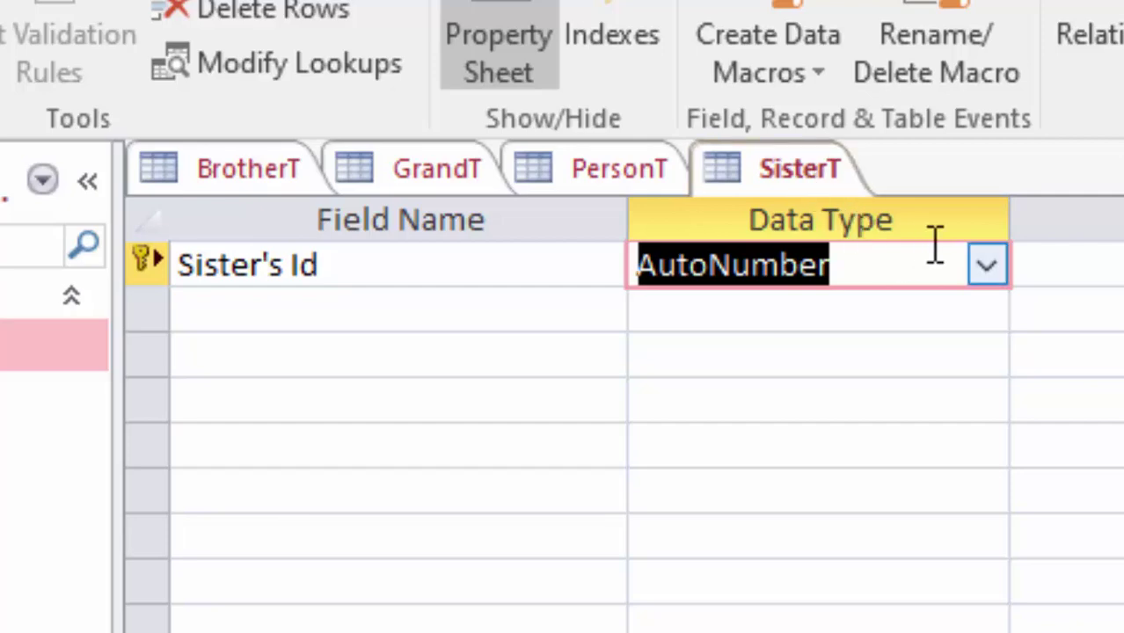
pyautogui.click(986, 266)
pyautogui.click(885, 317)
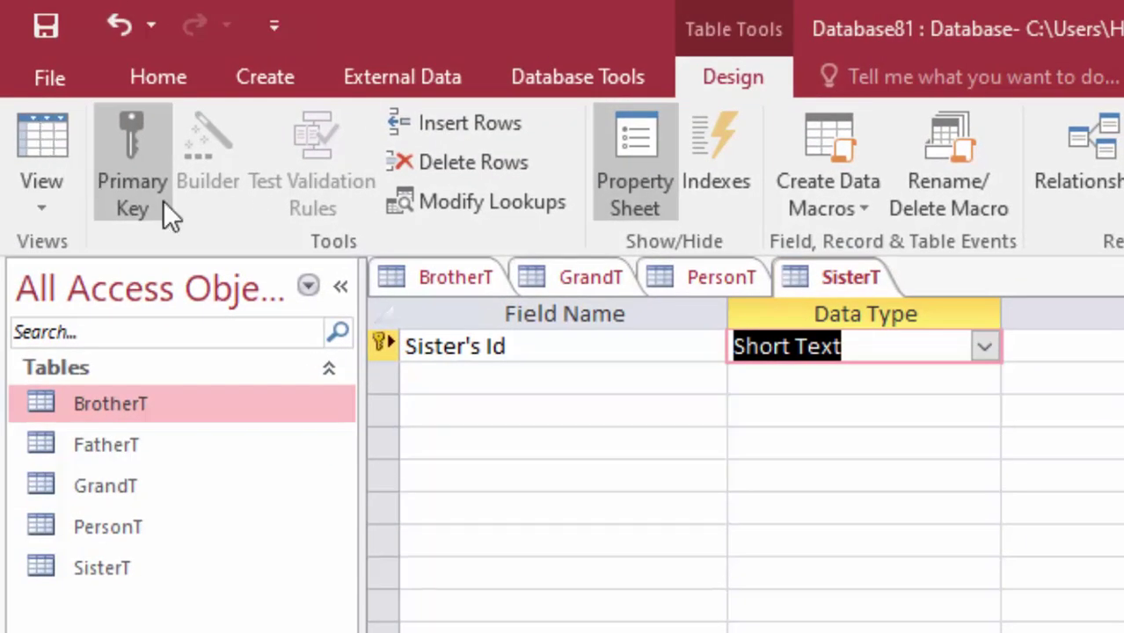
# Step: Add a Short Text field named Name of Sister, correcting a typo in its name
pyautogui.click(464, 374)
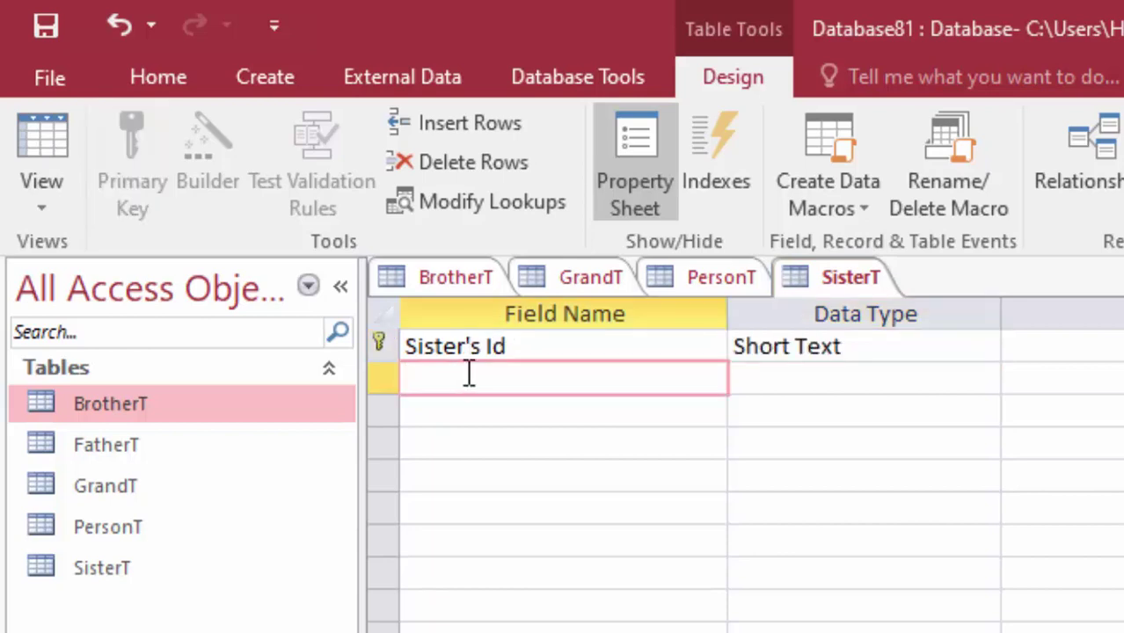
pyautogui.write('NMa')
pyautogui.write('me o')
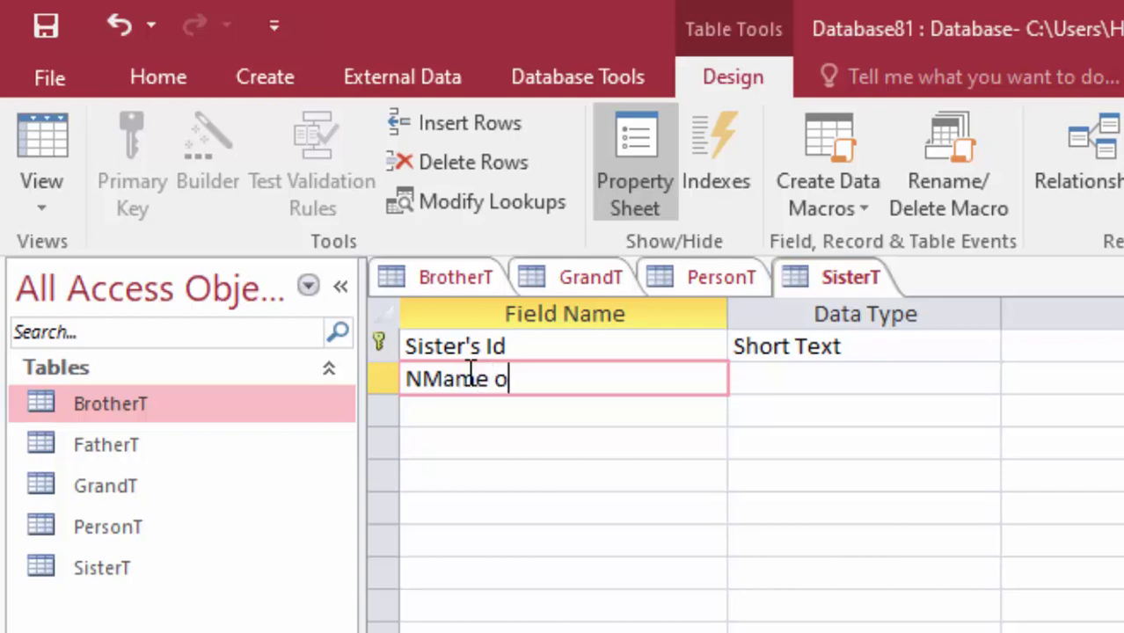
pyautogui.write('f Si')
pyautogui.write('ster')
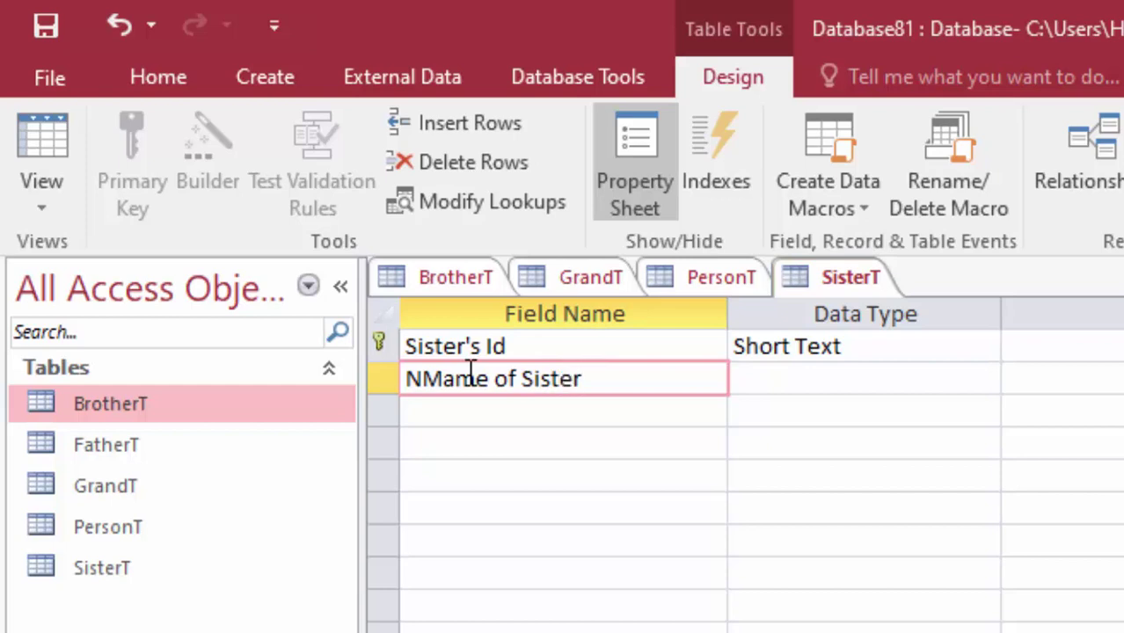
pyautogui.click(432, 385)
pyautogui.press('BackSpace')
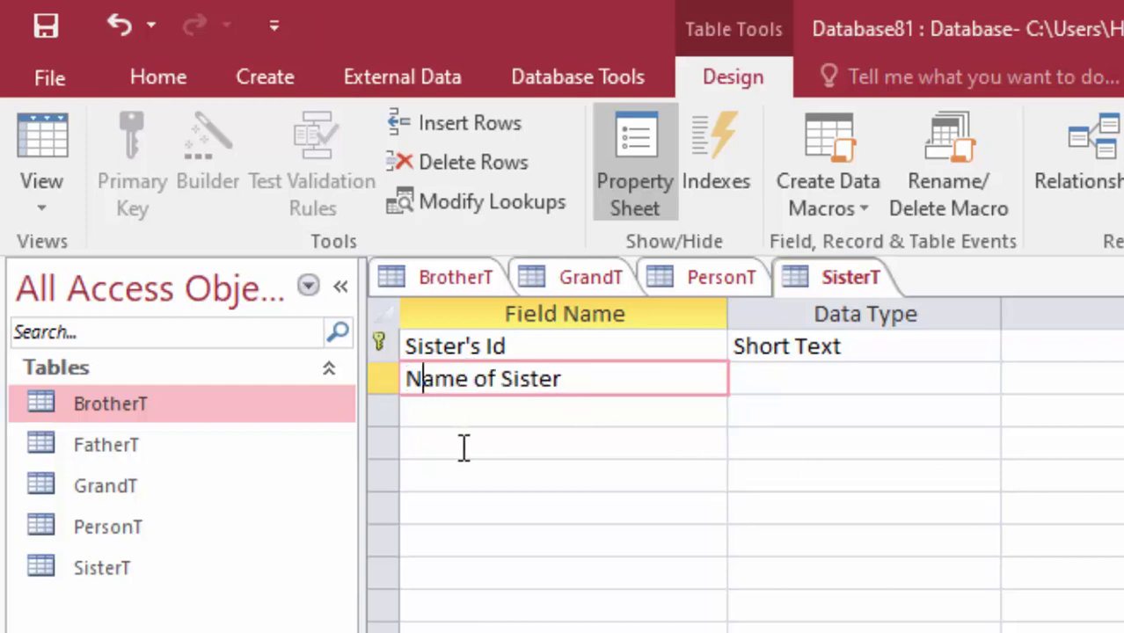
pyautogui.click(786, 380)
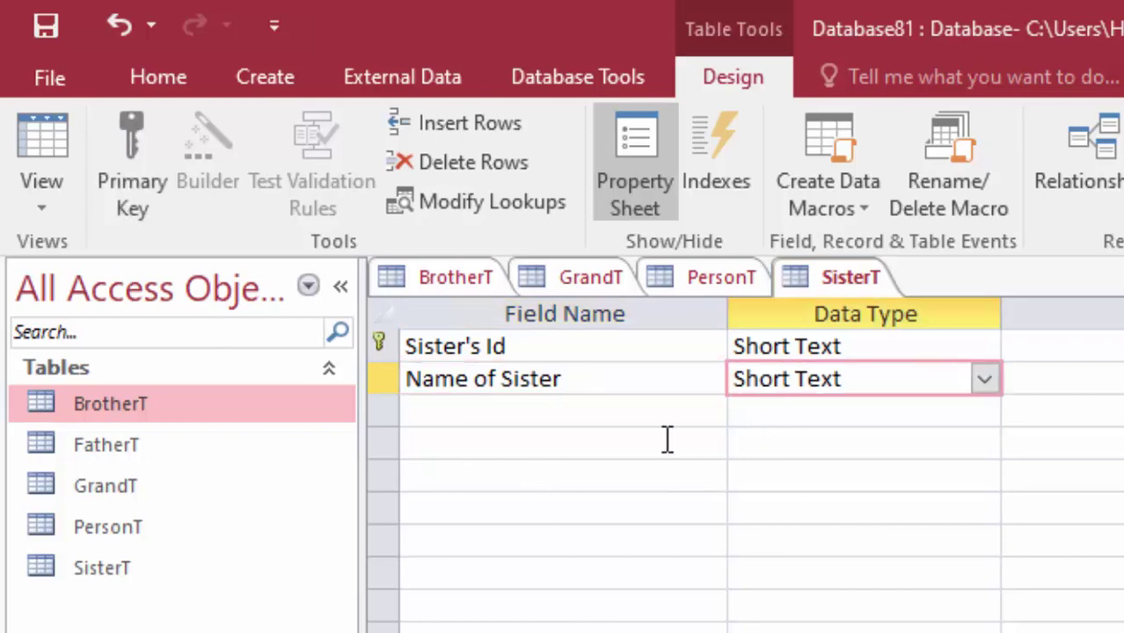
pyautogui.click(474, 409)
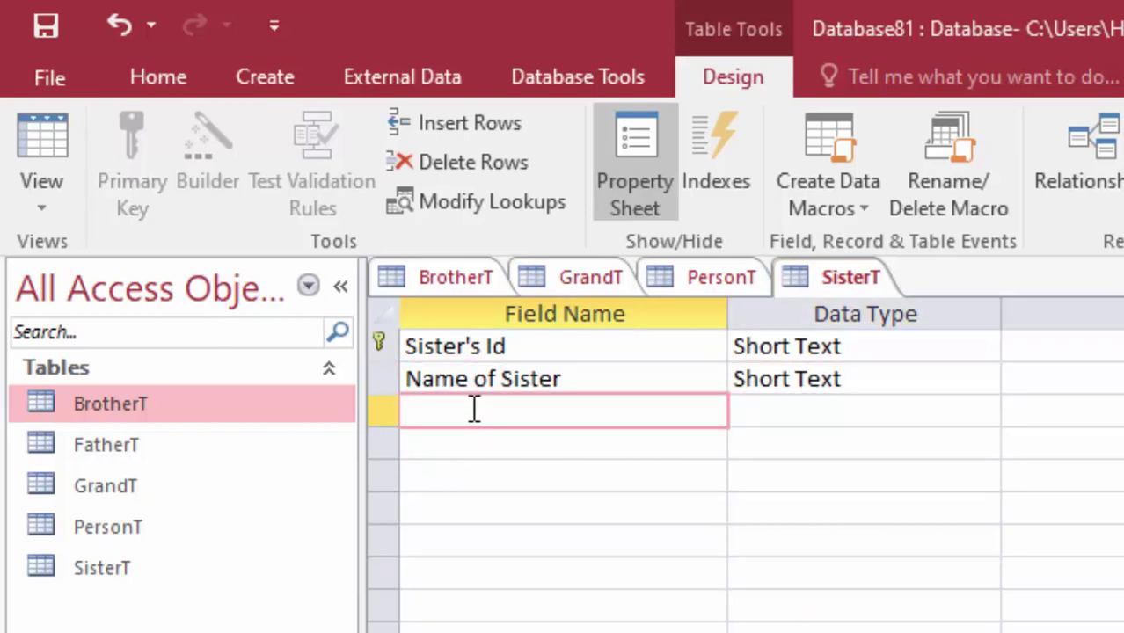
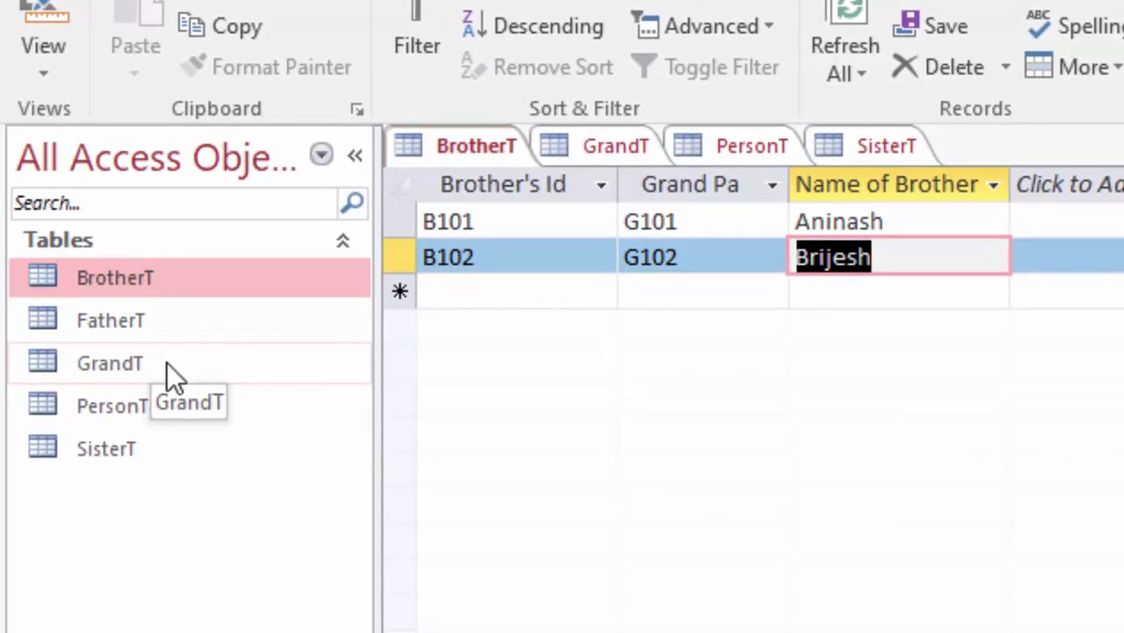
# Step: Open the SisterT table, dismissing the message that appears
pyautogui.click(163, 455)
pyautogui.press('Delete')
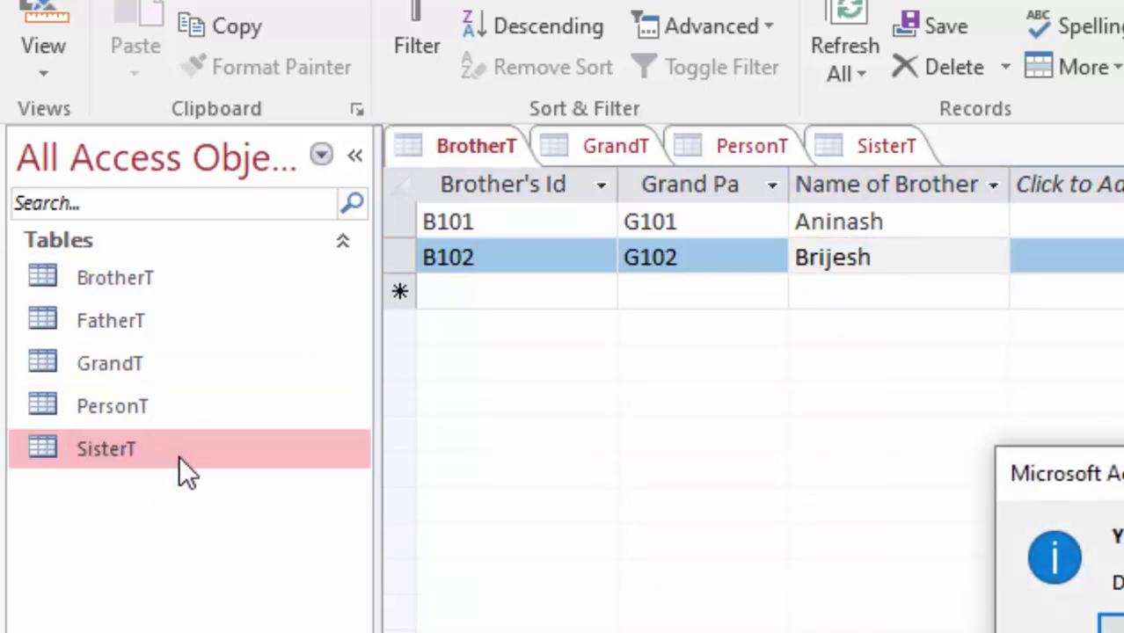
pyautogui.press('Return')
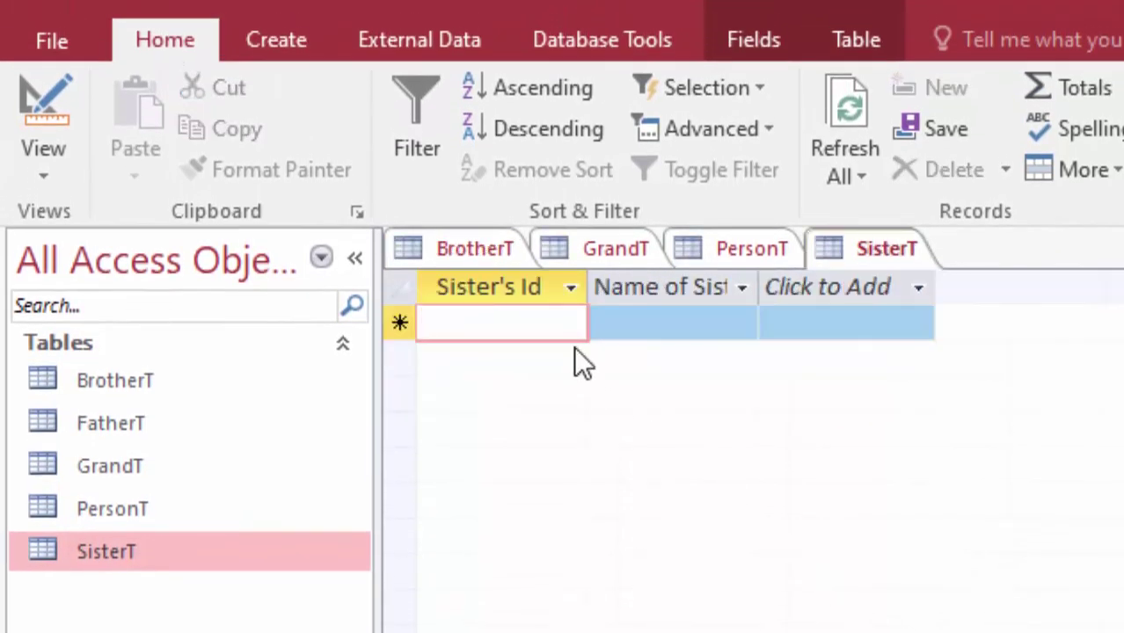
pyautogui.click(126, 305)
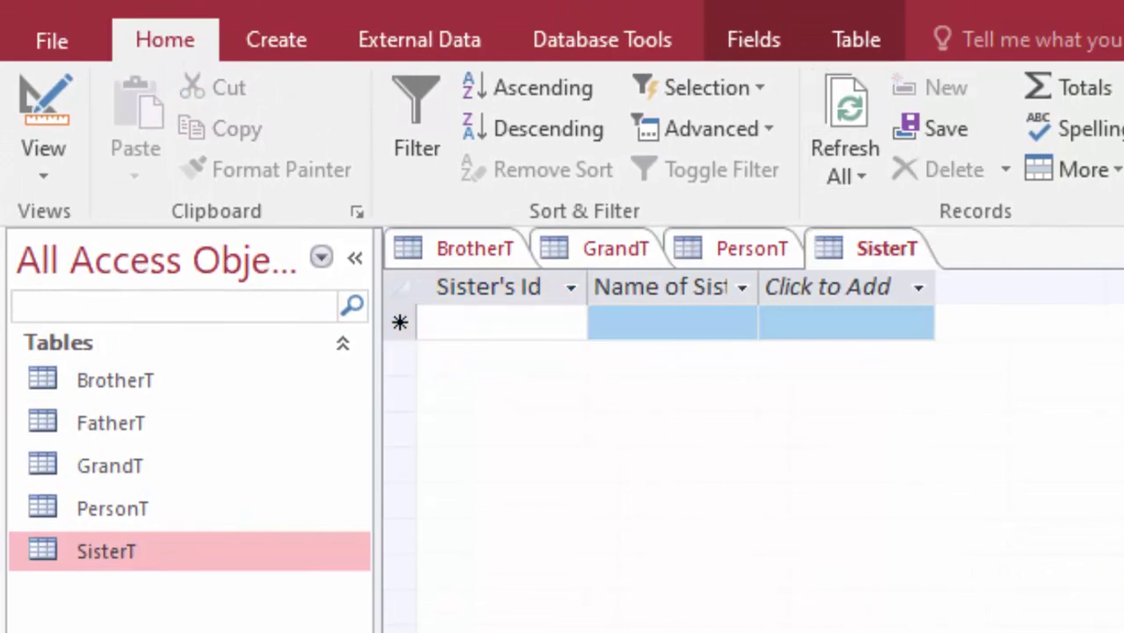
# Step: In SisterT's Design View, add a Short Text field named Brother's Id and return to the datasheet
pyautogui.click(45, 166)
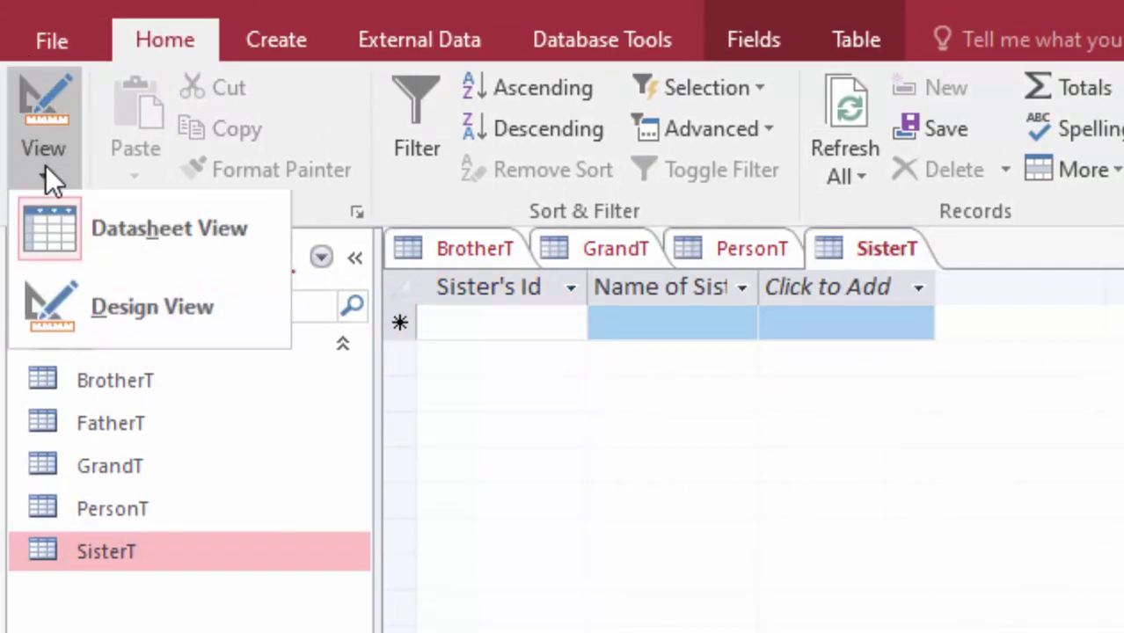
pyautogui.click(126, 313)
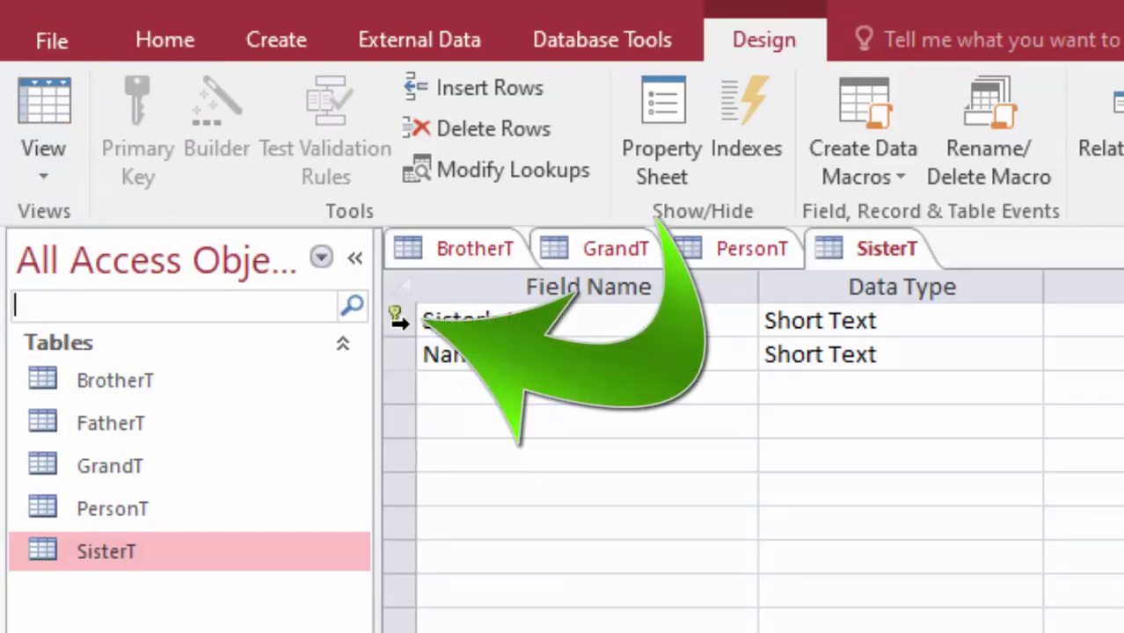
pyautogui.click(482, 388)
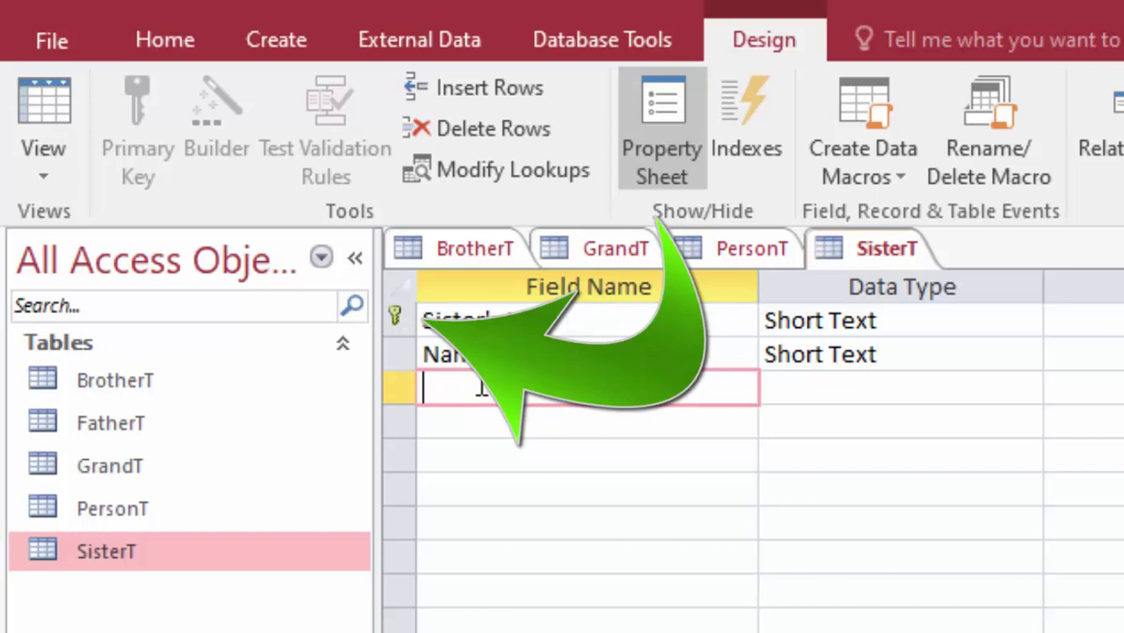
pyautogui.write('B')
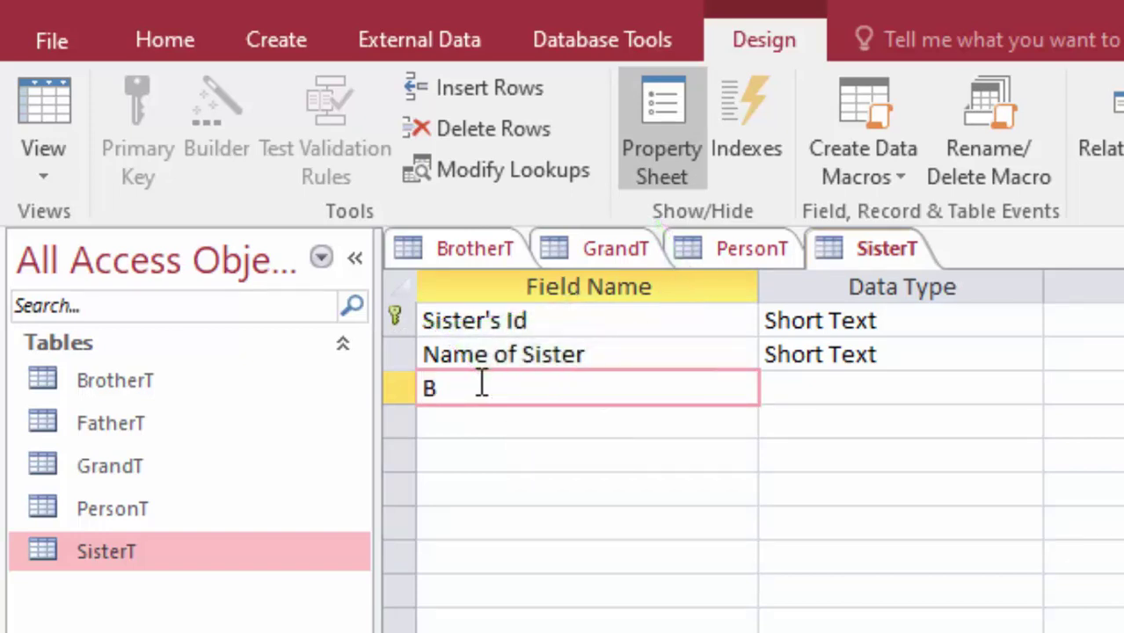
pyautogui.write('rothe')
pyautogui.write("r's ")
pyautogui.write('Id')
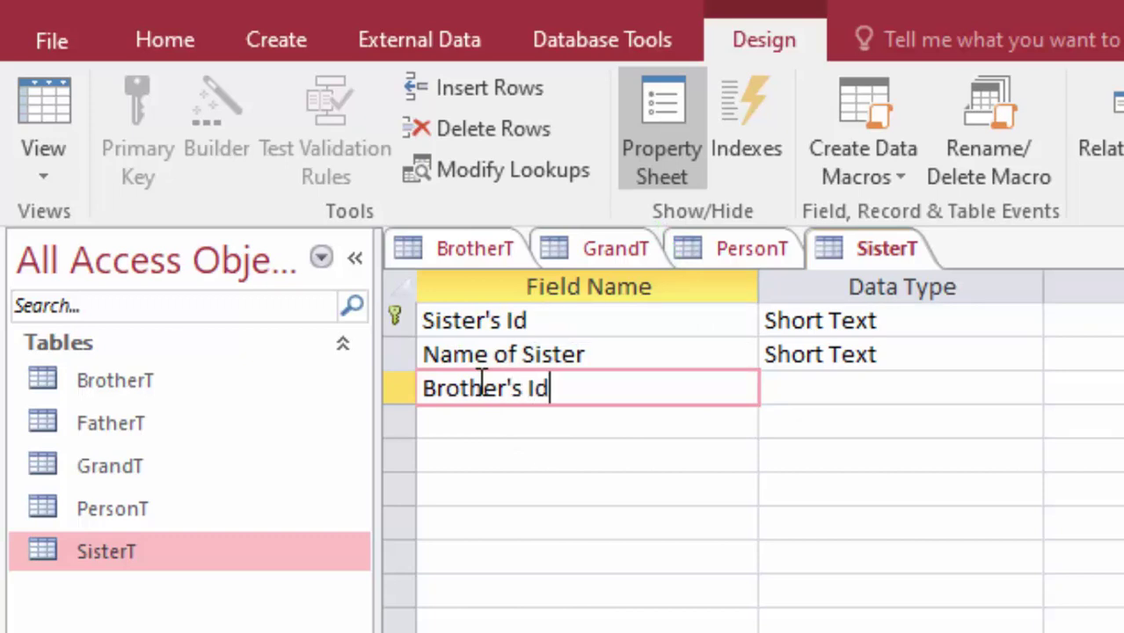
pyautogui.click(845, 398)
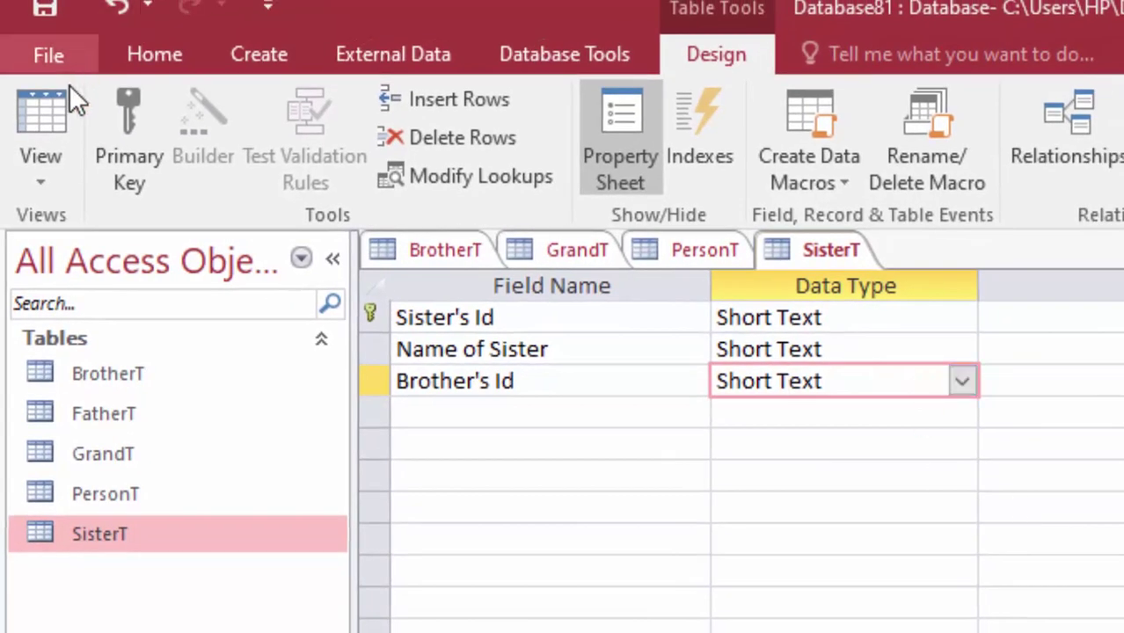
pyautogui.click(59, 94)
# Step: Save SisterT's design and widen the Brother's Id and Name of Sister columns
pyautogui.click(1012, 630)
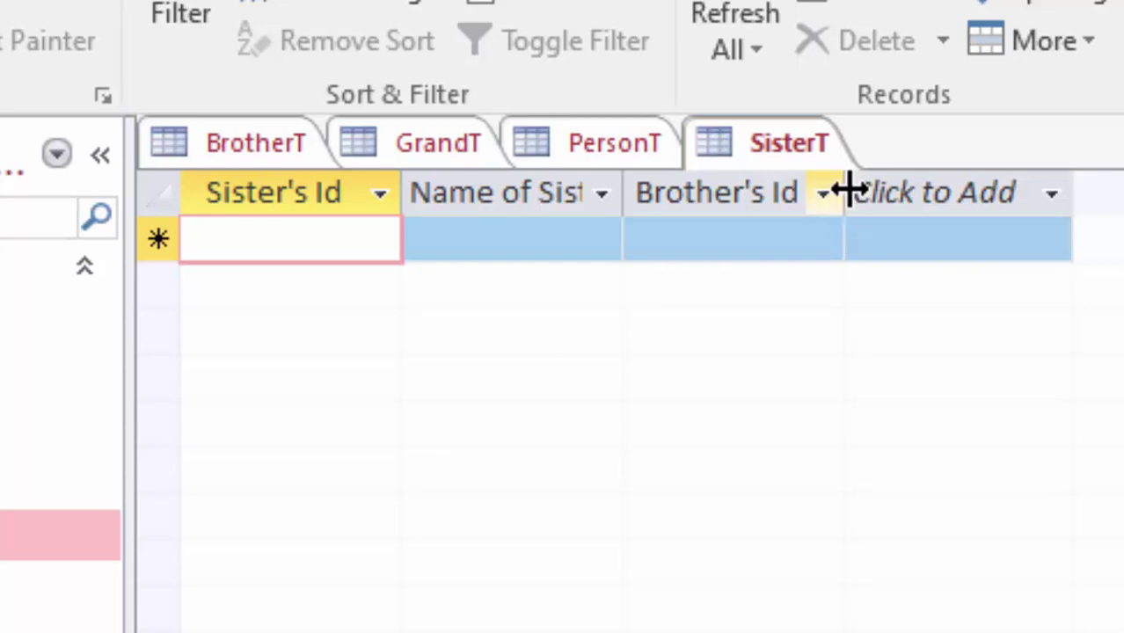
pyautogui.moveTo(843, 194); pyautogui.dragTo(890, 193)
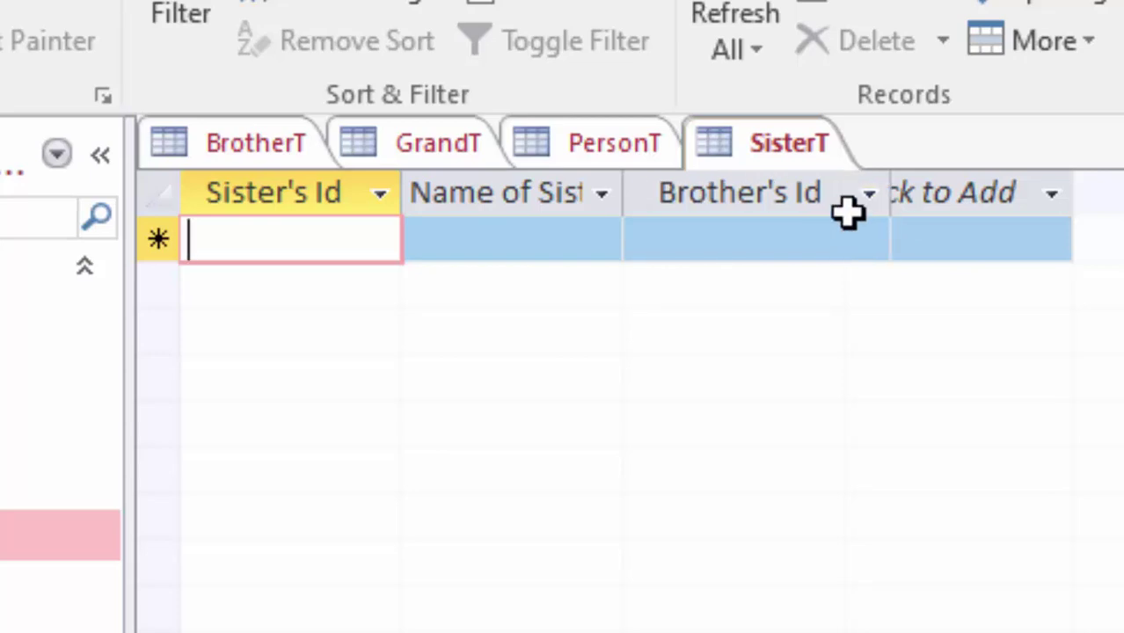
pyautogui.click(653, 176)
pyautogui.moveTo(633, 176); pyautogui.dragTo(706, 230)
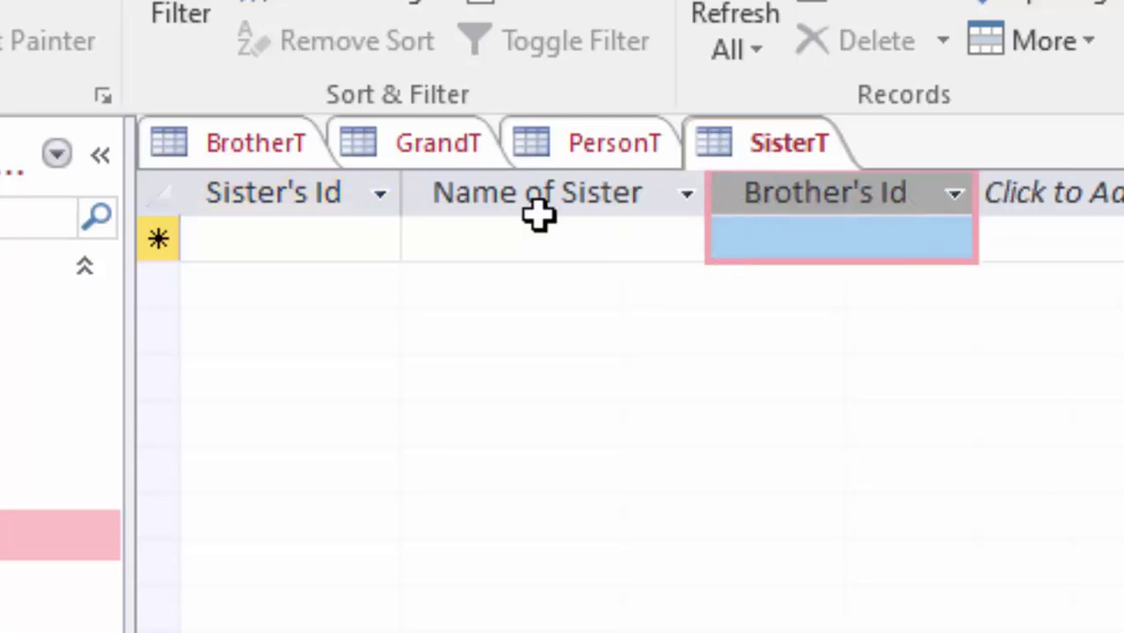
# Step: Enter a record with Sister's Id S101, the sister's name, and Brother's Id B101
pyautogui.click(334, 239)
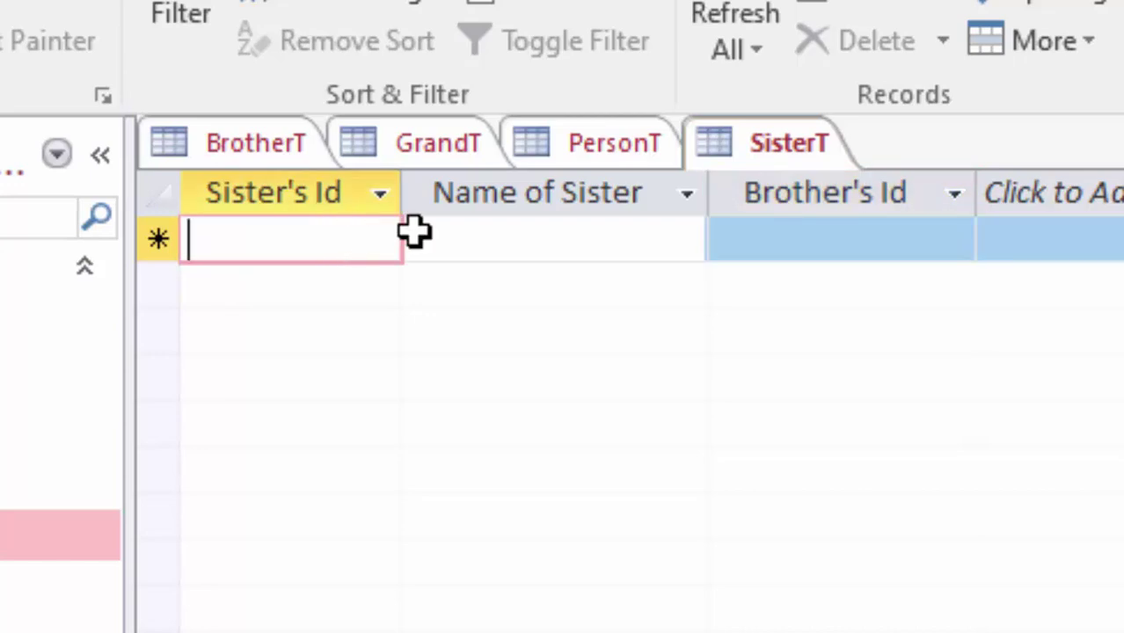
pyautogui.write('S10')
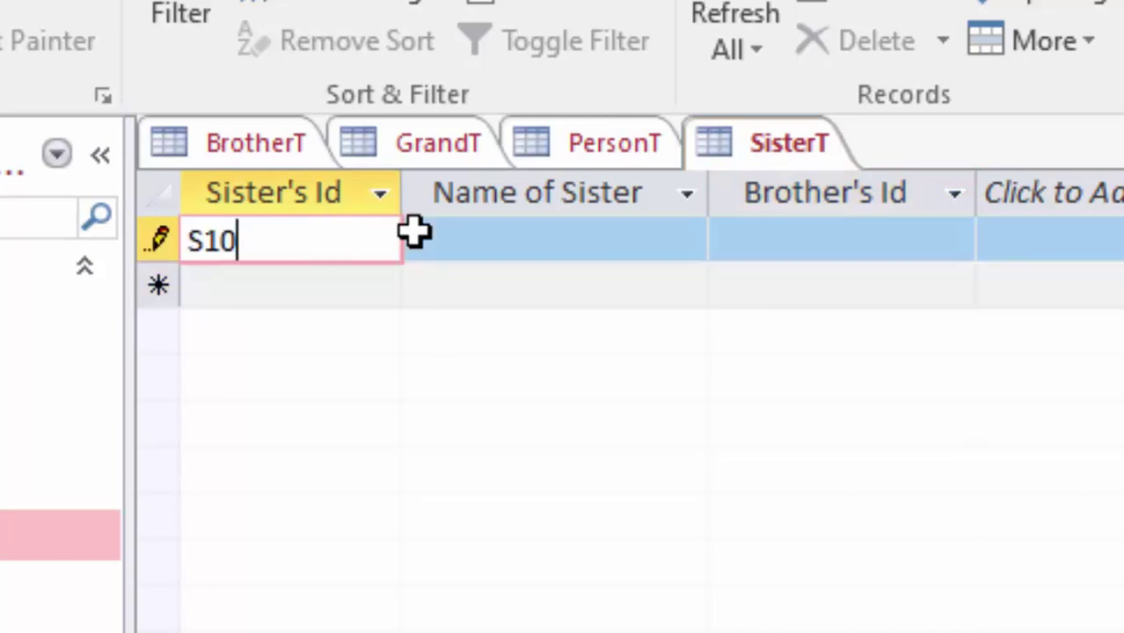
pyautogui.write('1')
pyautogui.press('Tab')
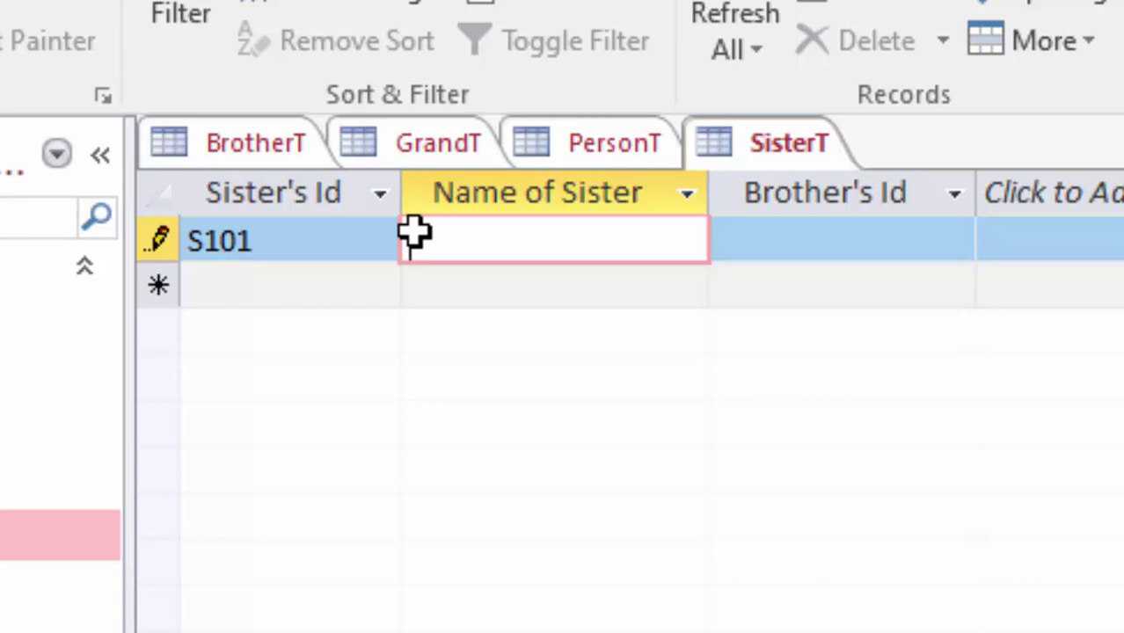
pyautogui.write('Joni')
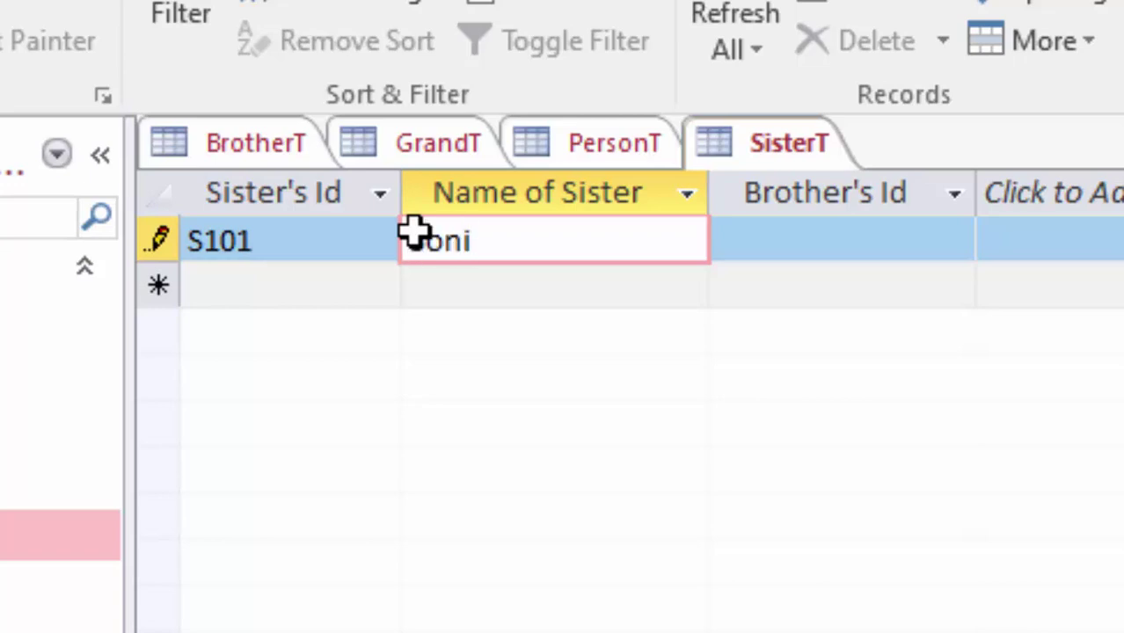
pyautogui.press('Tab')
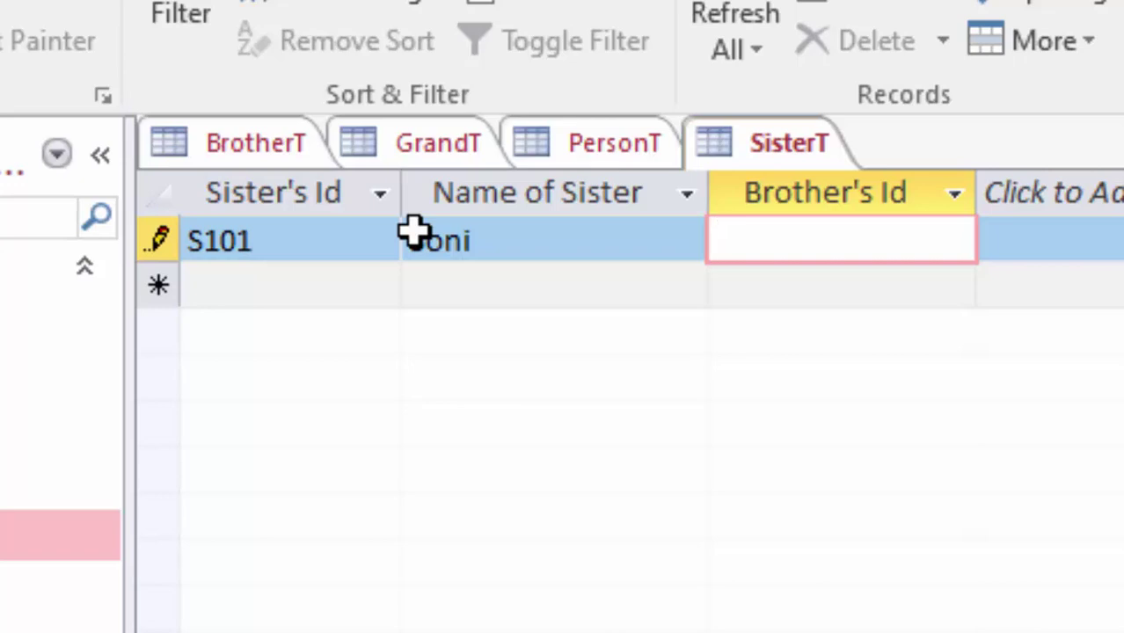
pyautogui.write('B')
pyautogui.write('101')
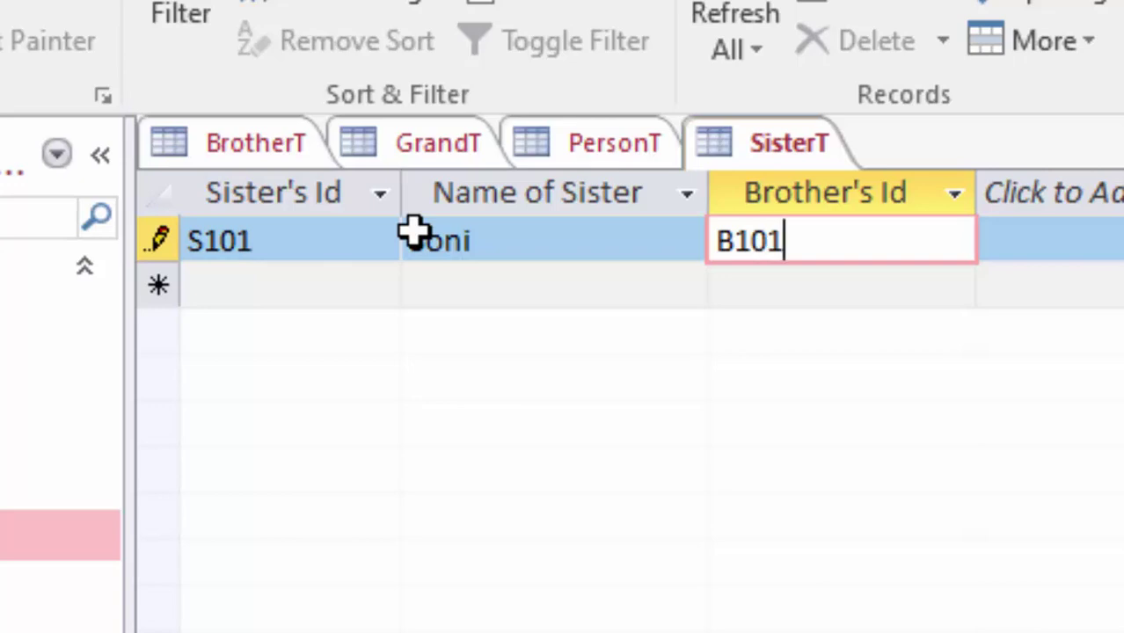
# Step: Check BrotherT's ids, then add SisterT record S102 with the sister's name and Brother's Id B102
pyautogui.doubleClick(53, 313)
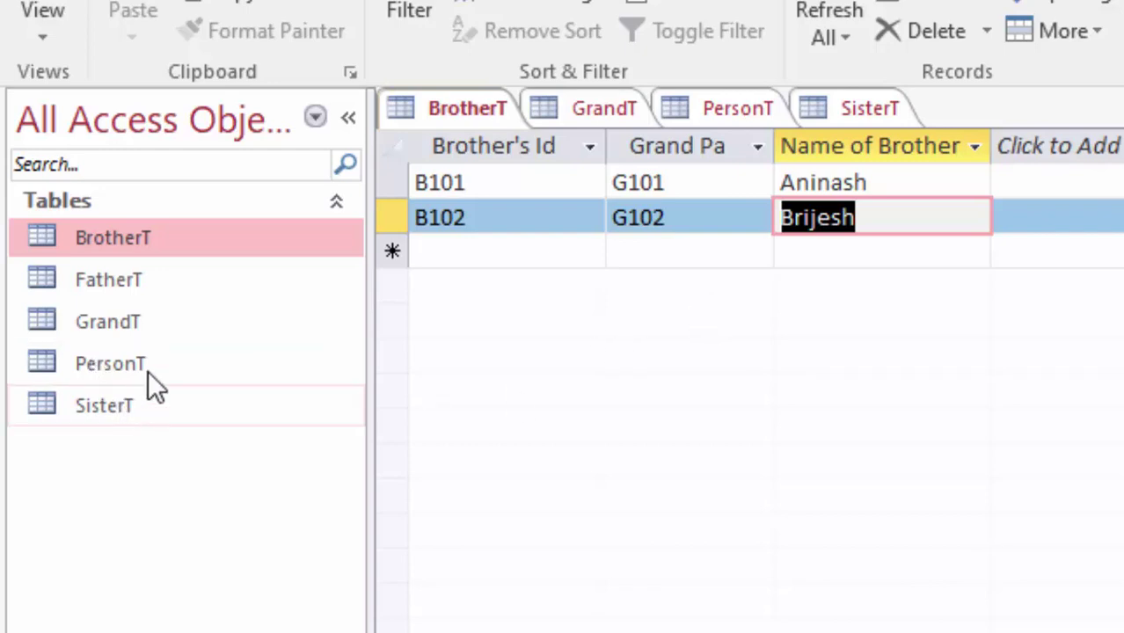
pyautogui.doubleClick(162, 402)
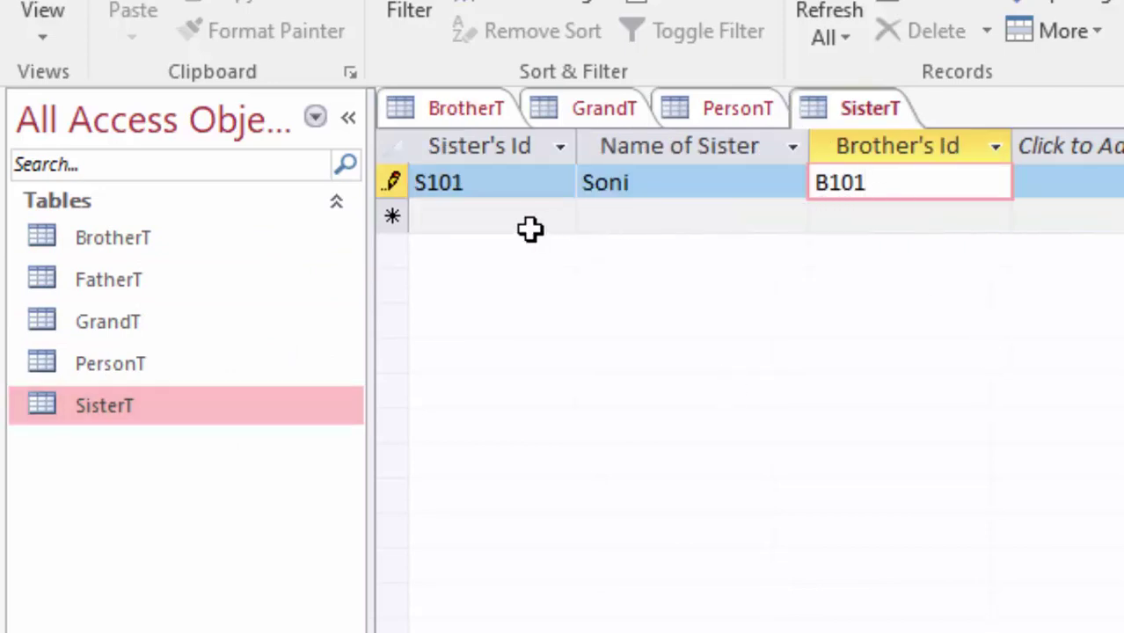
pyautogui.click(519, 215)
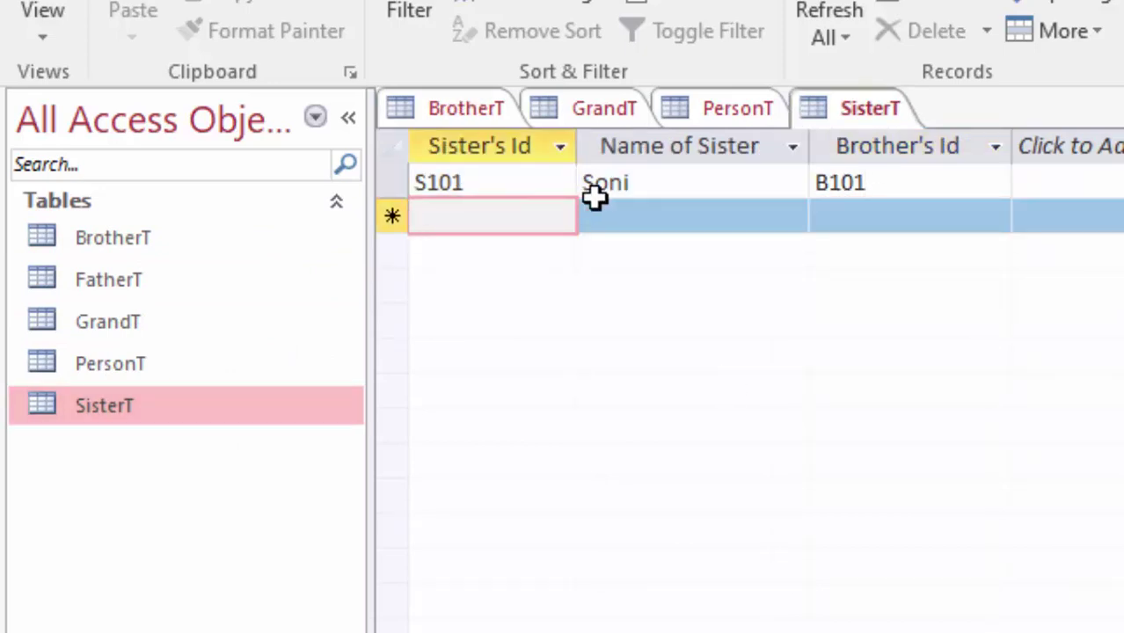
pyautogui.write('S10')
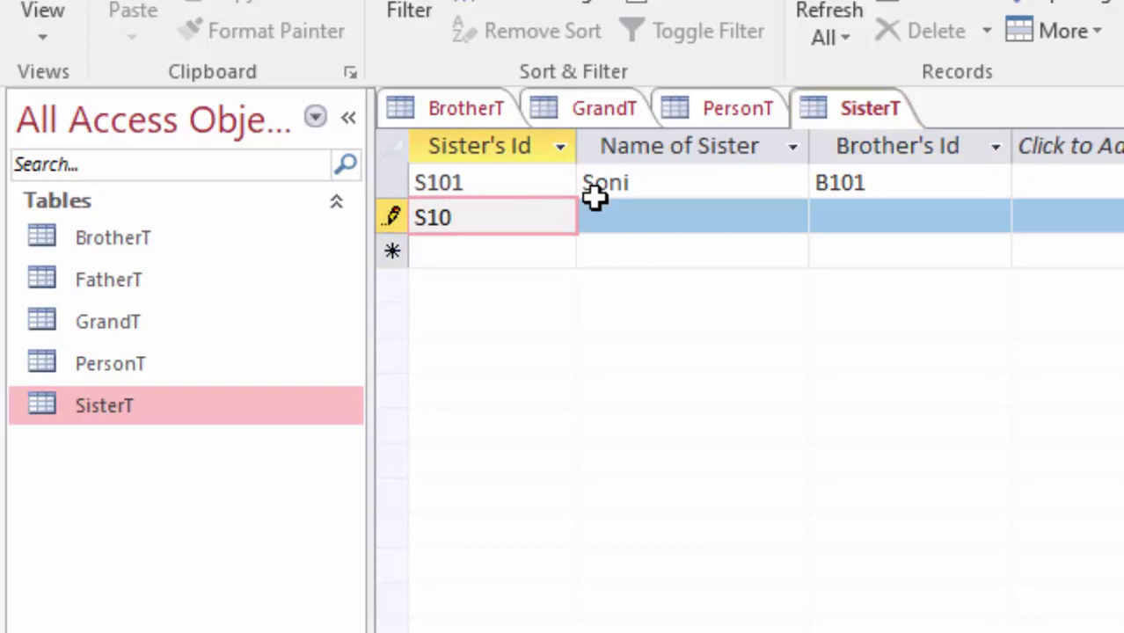
pyautogui.write('2')
pyautogui.press('Tab')
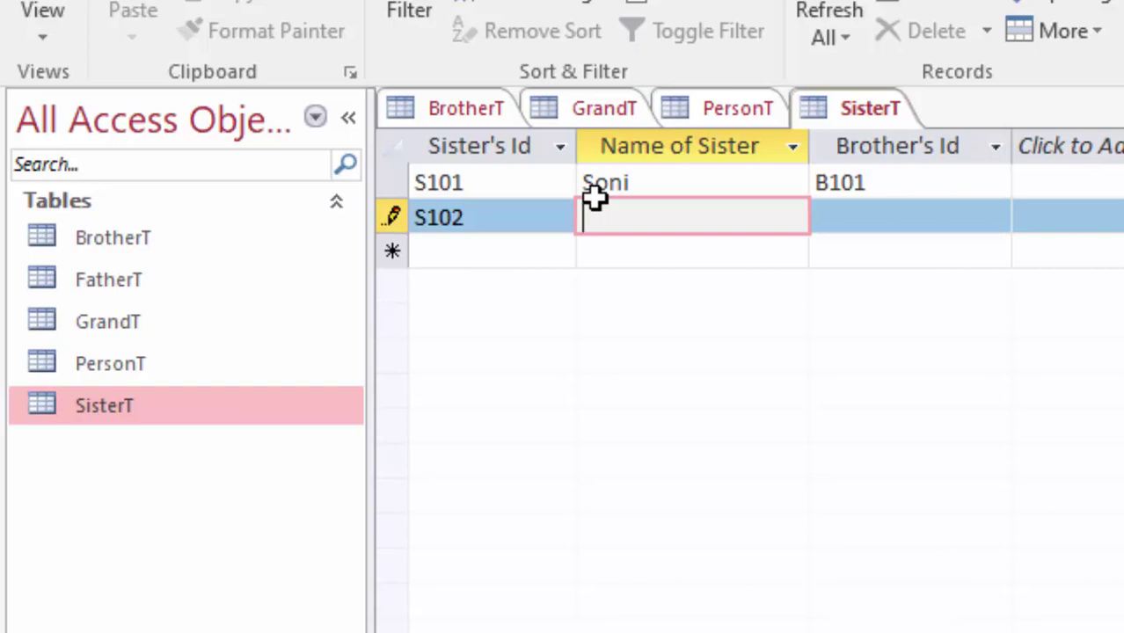
pyautogui.write('Ma')
pyautogui.write('nish')
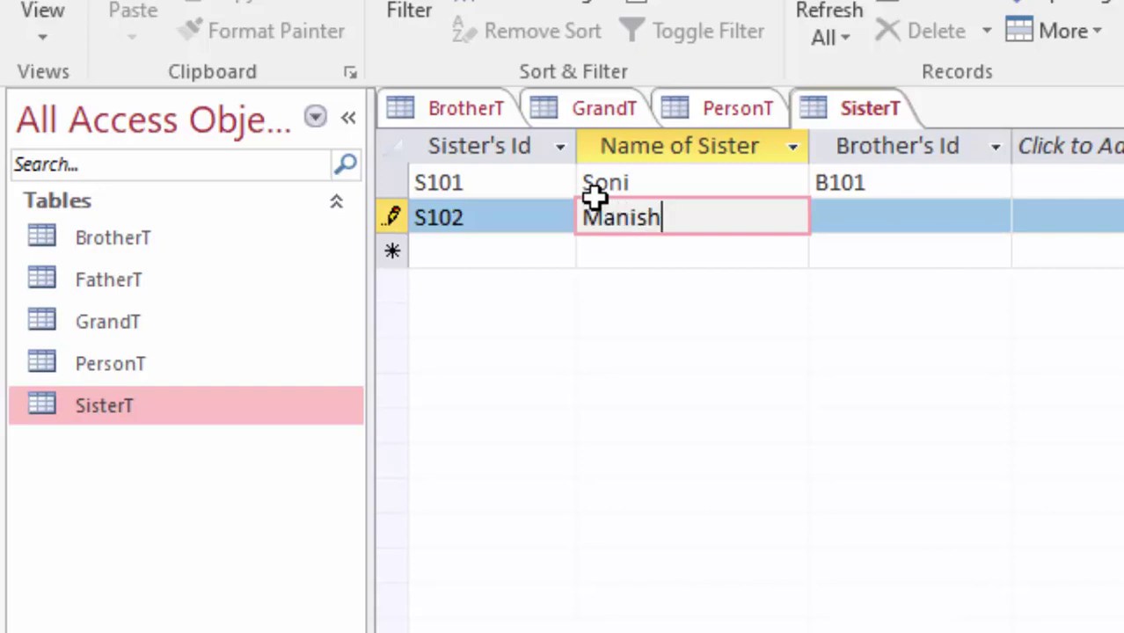
pyautogui.write('a')
pyautogui.press('Tab')
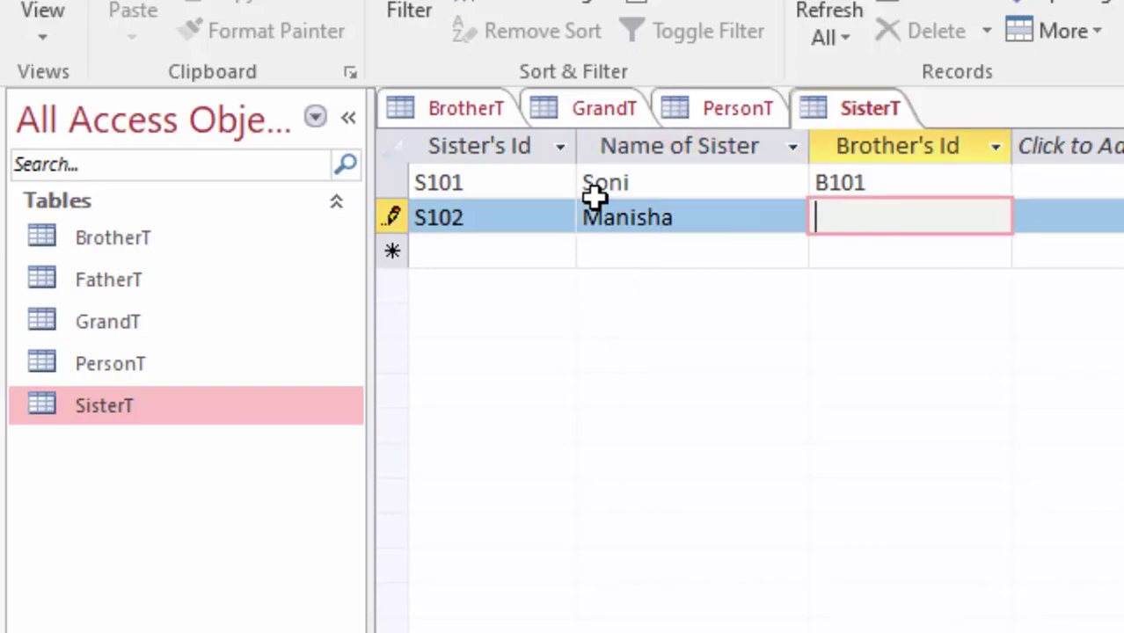
pyautogui.write('B1')
pyautogui.write('02')
pyautogui.press('Tab')
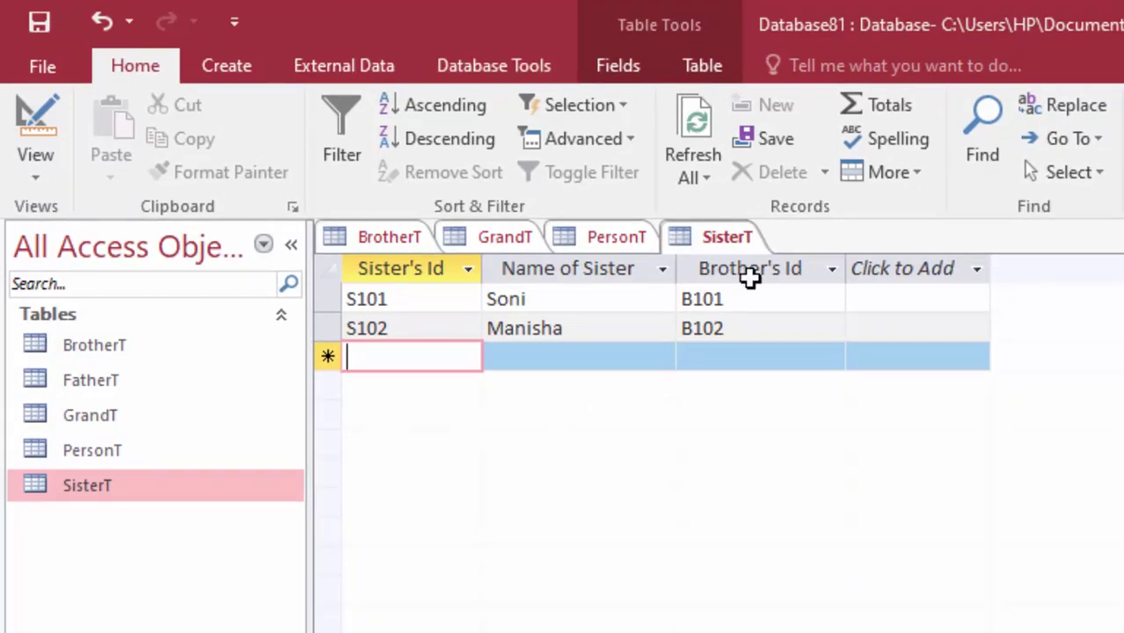
# Step: Close the SisterT, PersonT, GrandT and BrotherT tables from their tab menus
pyautogui.rightClick(720, 249)
pyautogui.click(762, 295)
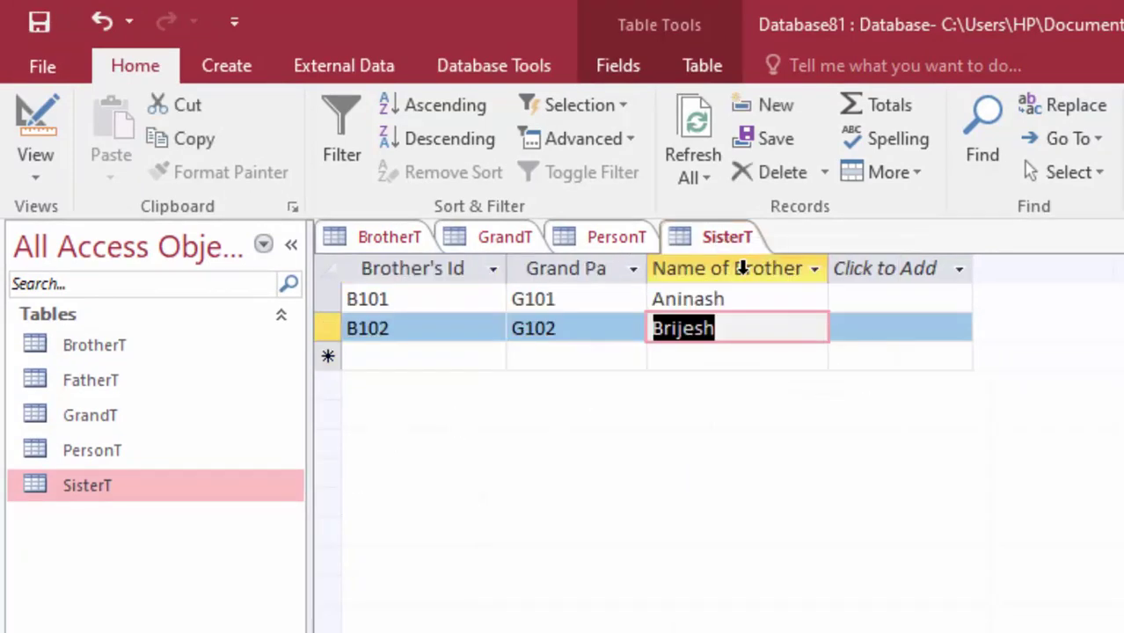
pyautogui.rightClick(606, 236)
pyautogui.click(672, 287)
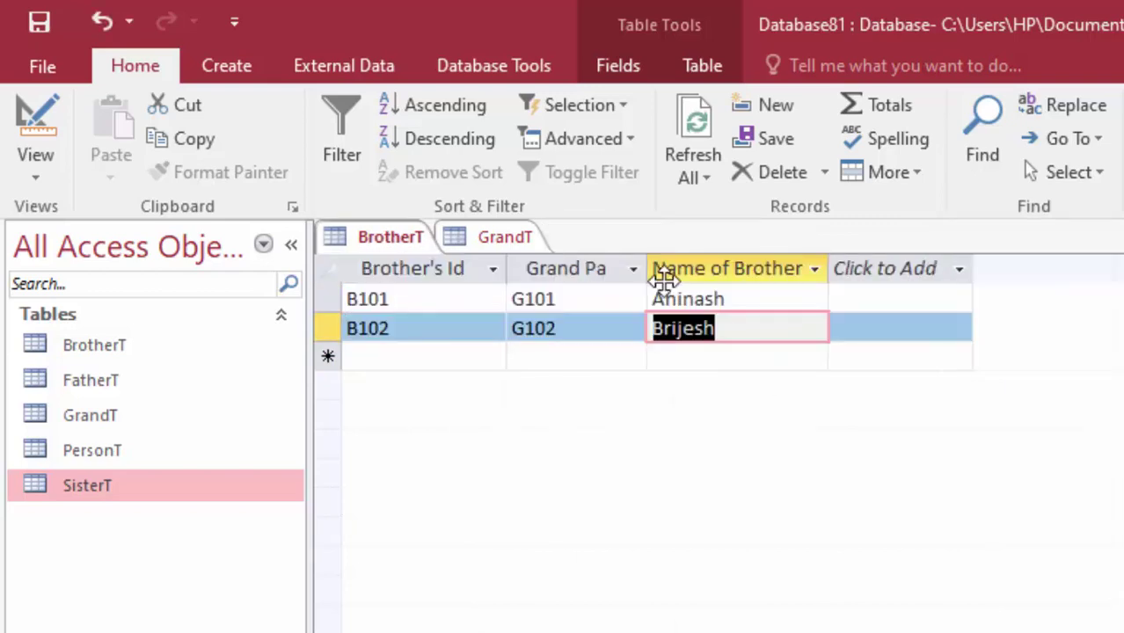
pyautogui.rightClick(499, 236)
pyautogui.click(537, 278)
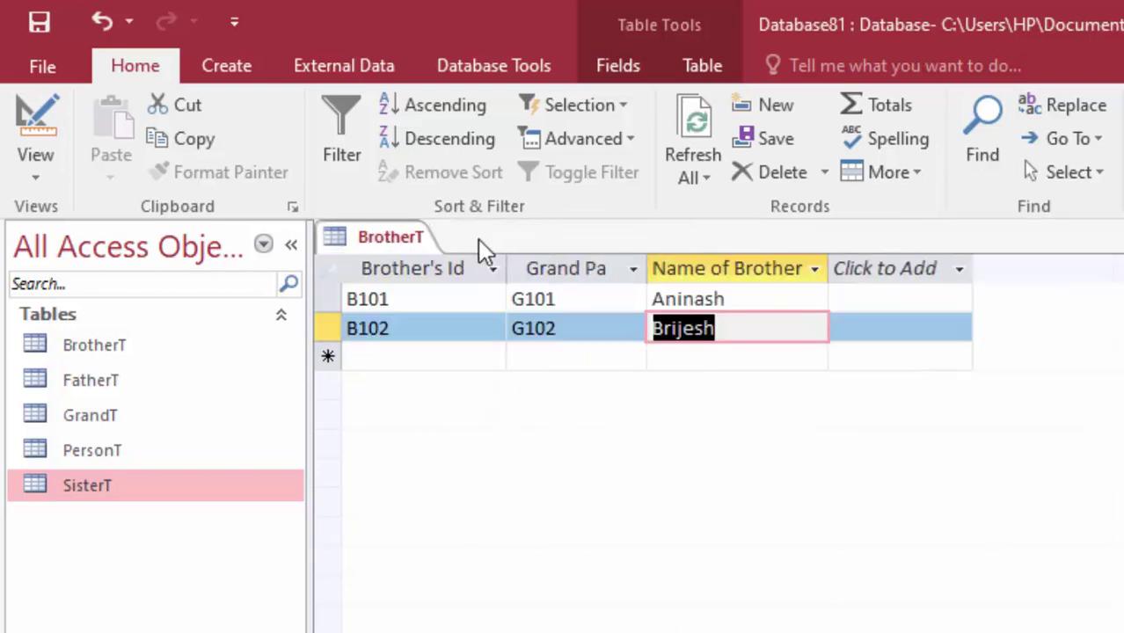
pyautogui.rightClick(392, 235)
pyautogui.click(457, 280)
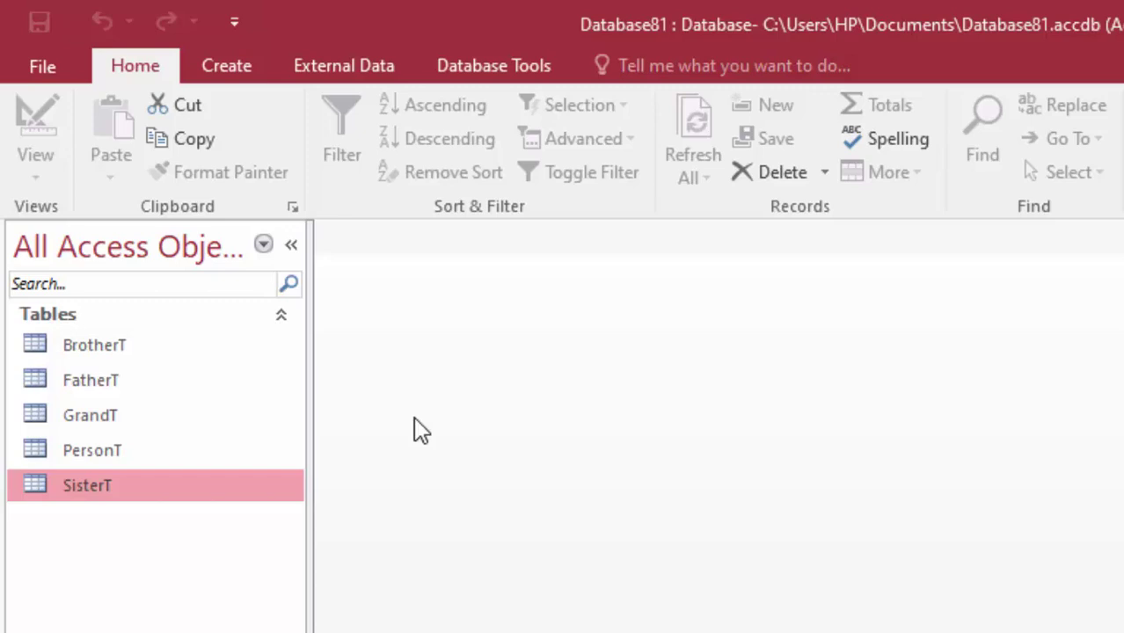
# Step: Reopen SisterT and enter a record with S101, a sister's name and B103, which triggers a duplicate error
pyautogui.doubleClick(169, 495)
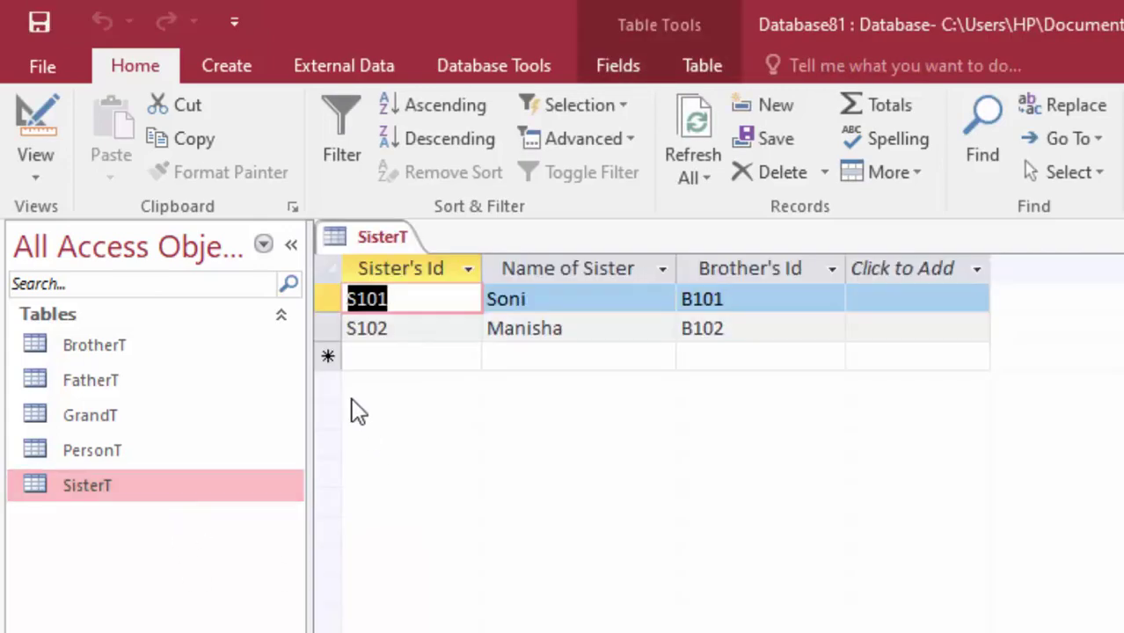
pyautogui.click(402, 299)
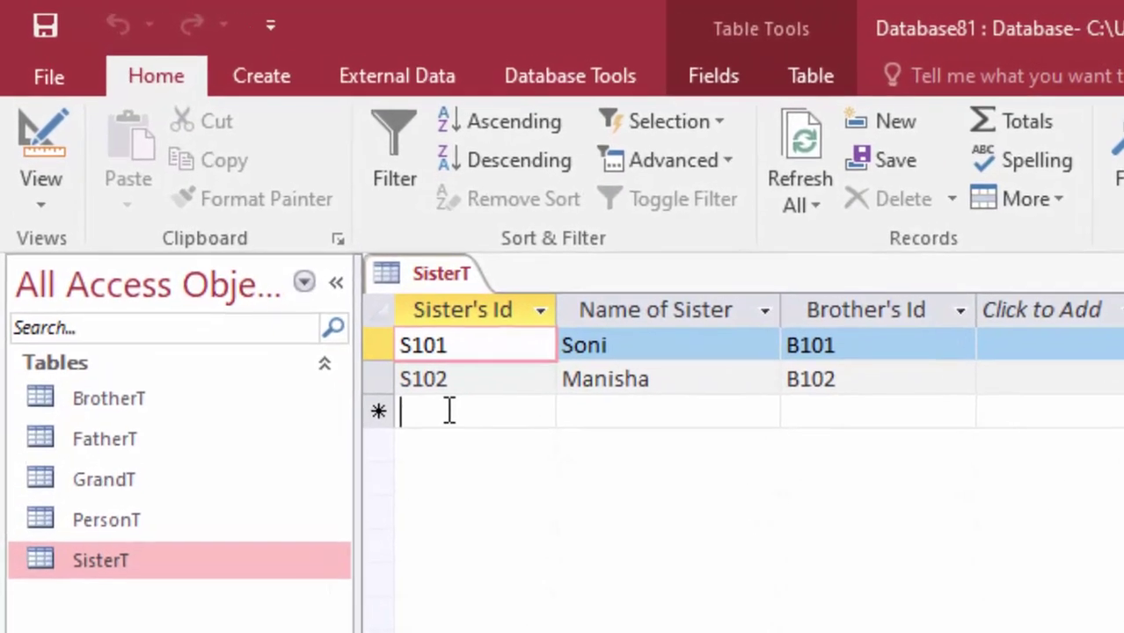
pyautogui.click(375, 356)
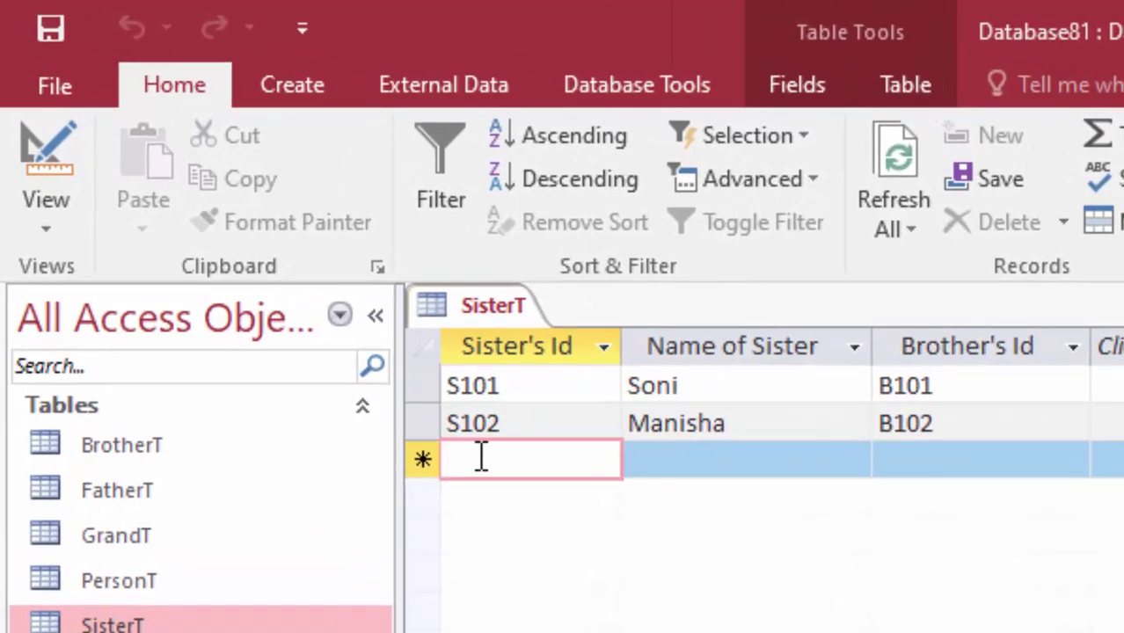
pyautogui.write('S1')
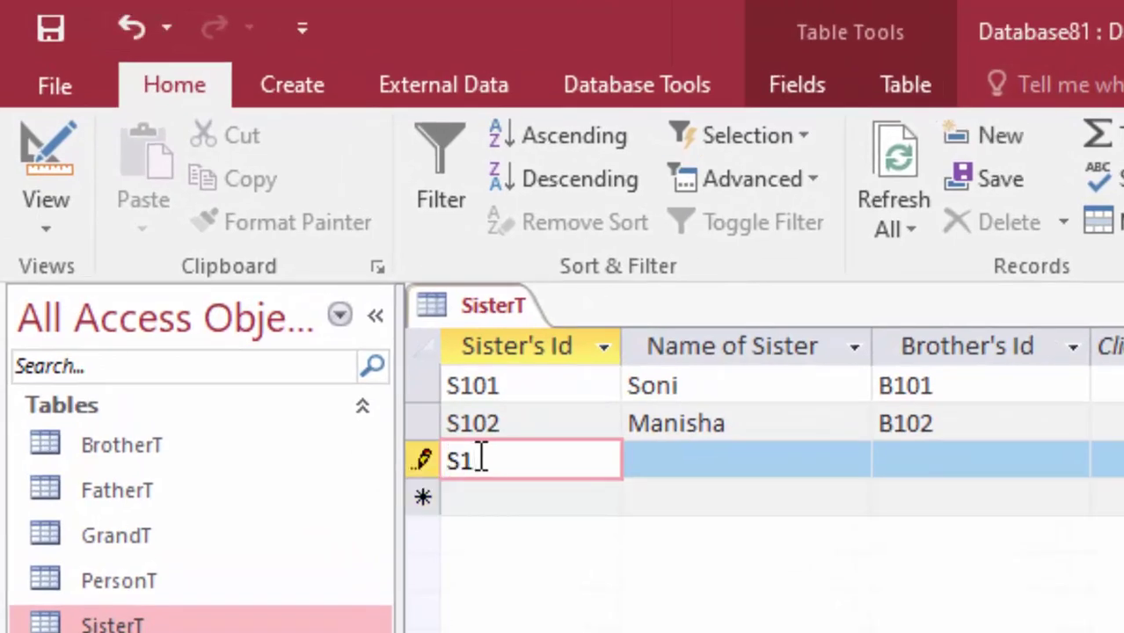
pyautogui.write('0')
pyautogui.write('1')
pyautogui.press('Tab')
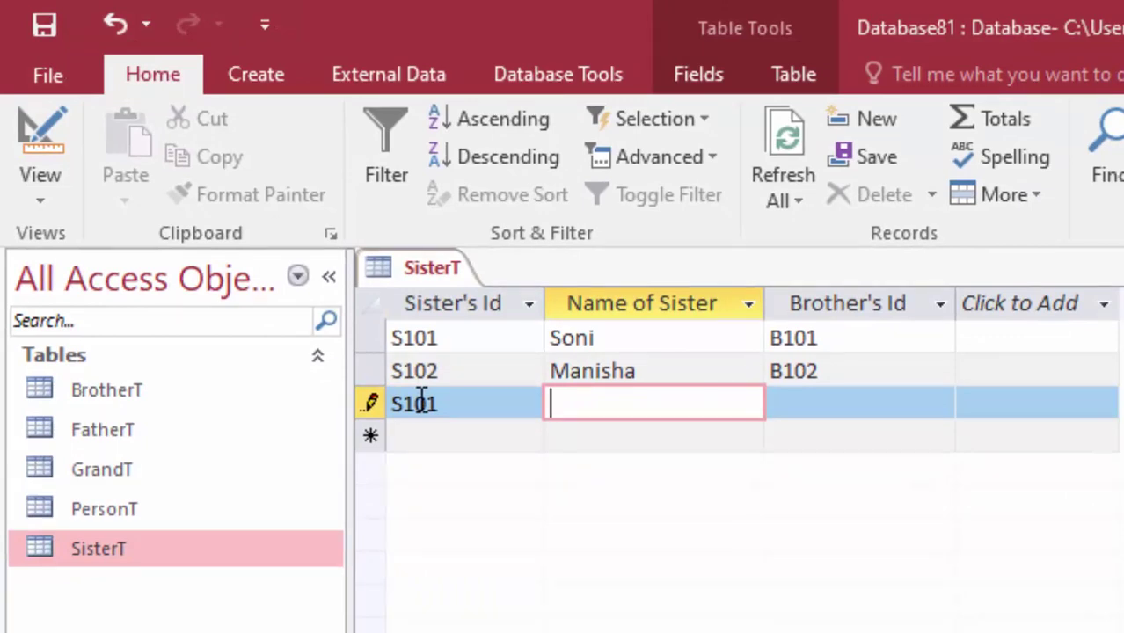
pyautogui.write('B')
pyautogui.write('abit')
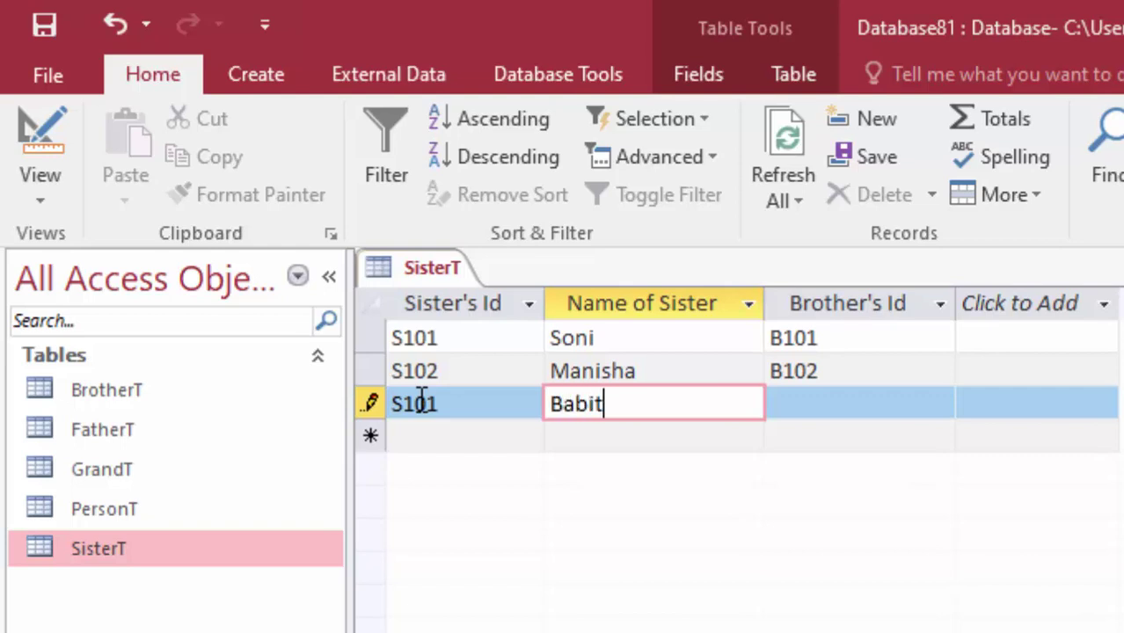
pyautogui.write('a')
pyautogui.press('Tab')
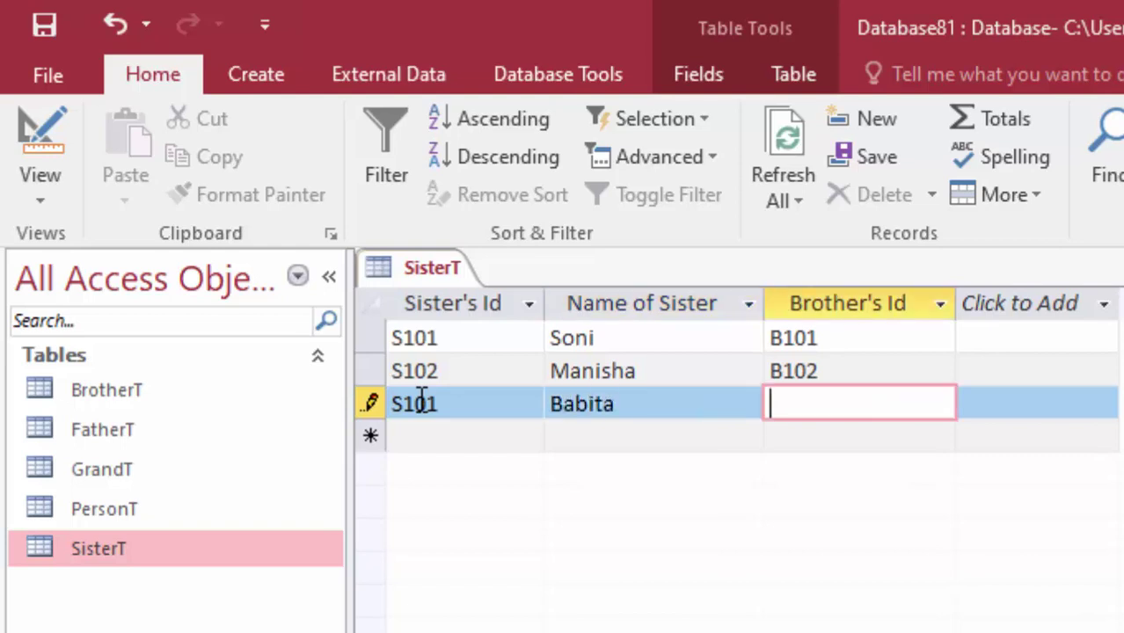
pyautogui.write('B')
pyautogui.write('103')
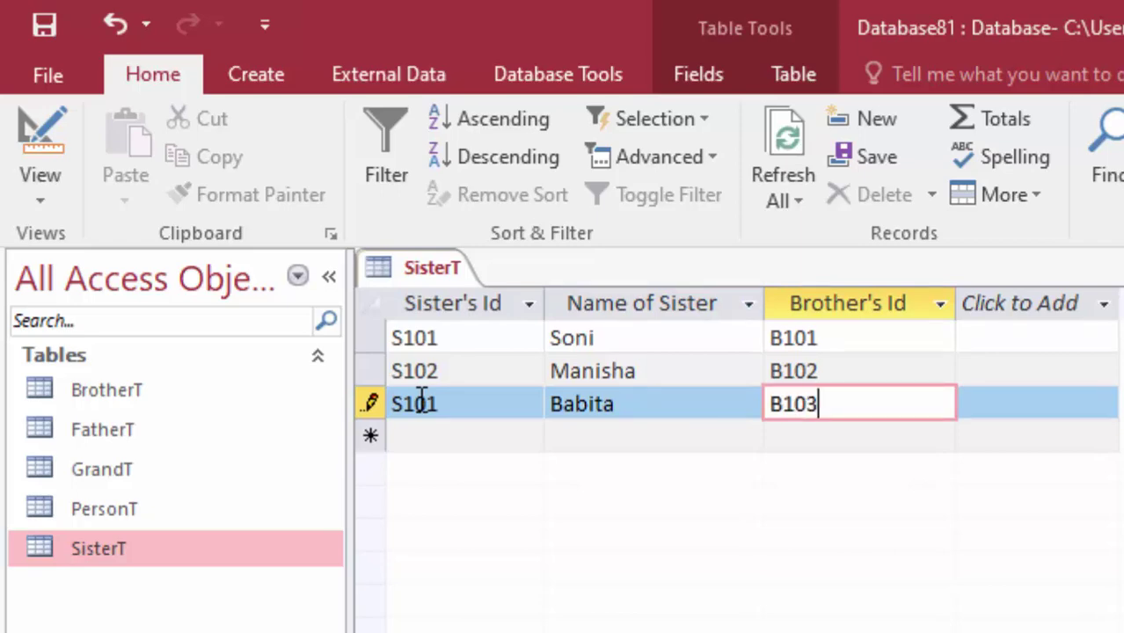
pyautogui.press('Return')
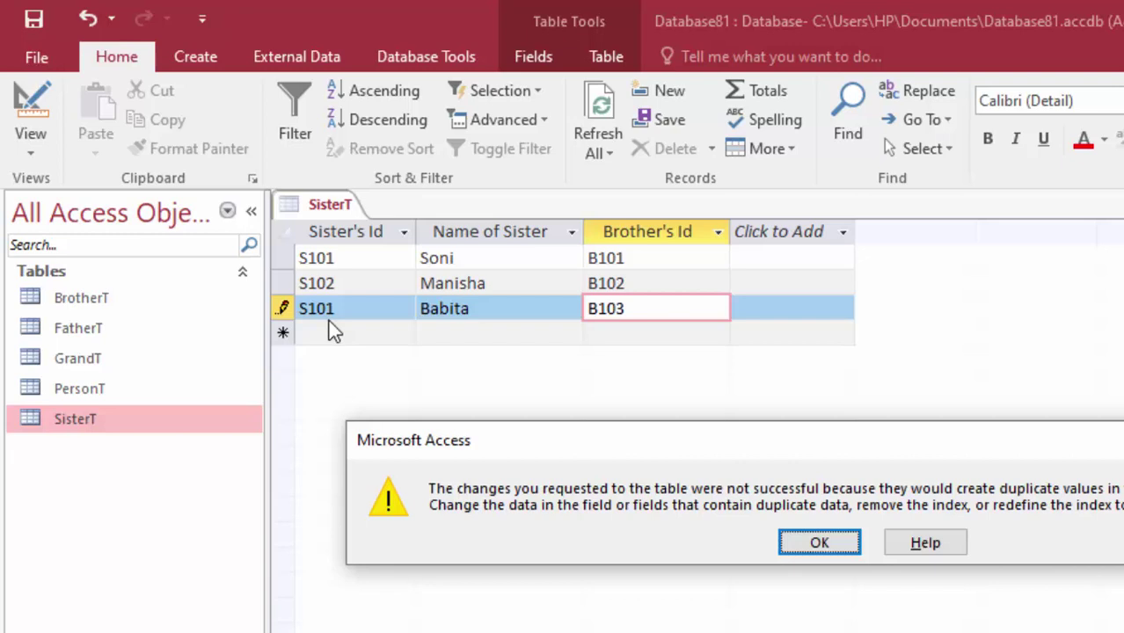
# Step: Dismiss the error, erase the S101, name and B103 values from the new row, and save
pyautogui.click(827, 543)
pyautogui.moveTo(365, 310); pyautogui.dragTo(291, 308)
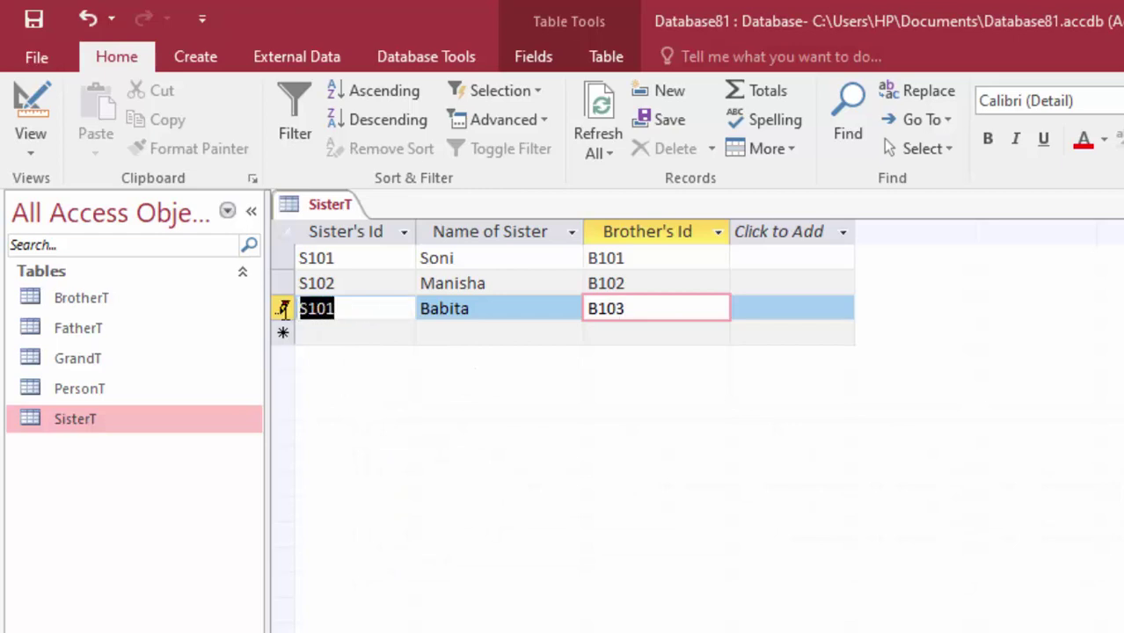
pyautogui.press('BackSpace')
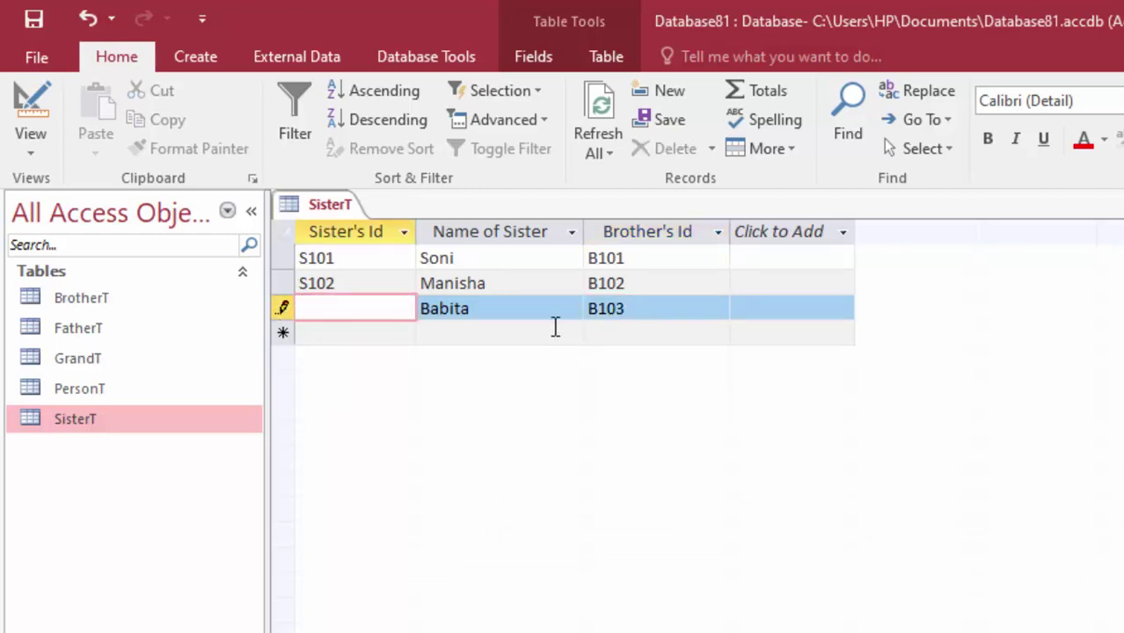
pyautogui.click(513, 308)
pyautogui.click(417, 319)
pyautogui.press('BackSpace')
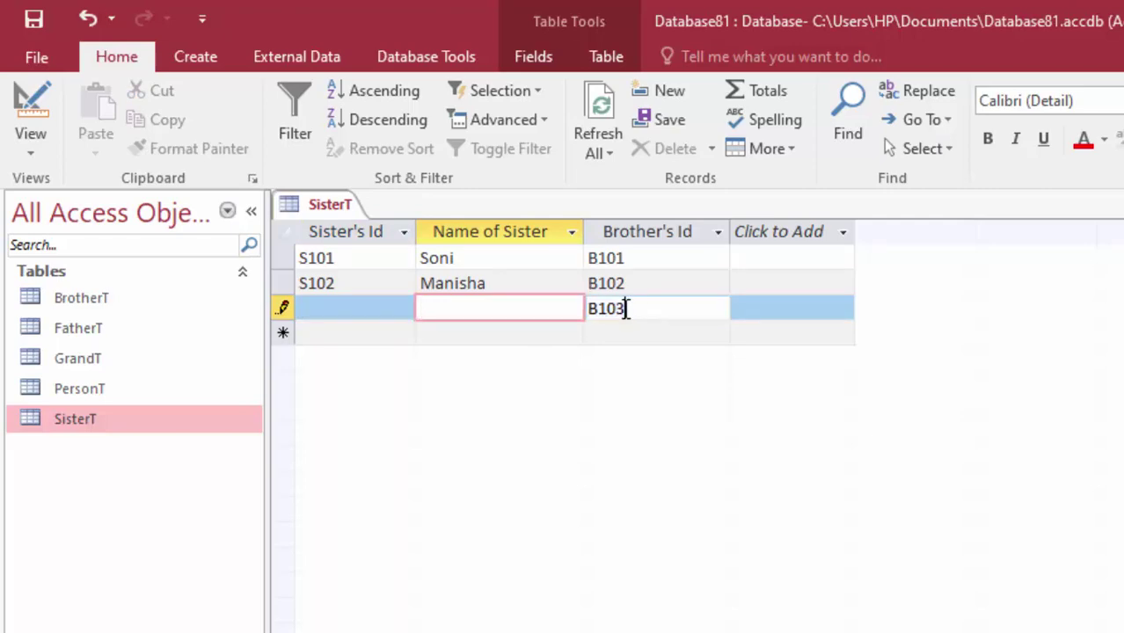
pyautogui.moveTo(626, 309); pyautogui.dragTo(441, 311)
pyautogui.press('BackSpace')
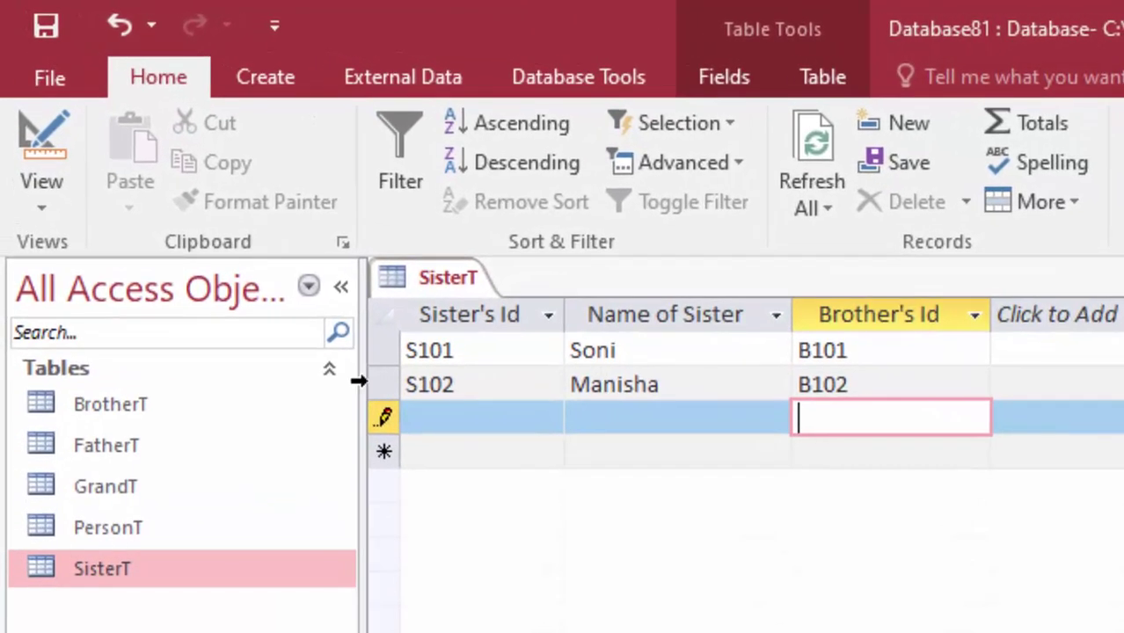
pyautogui.click(36, 27)
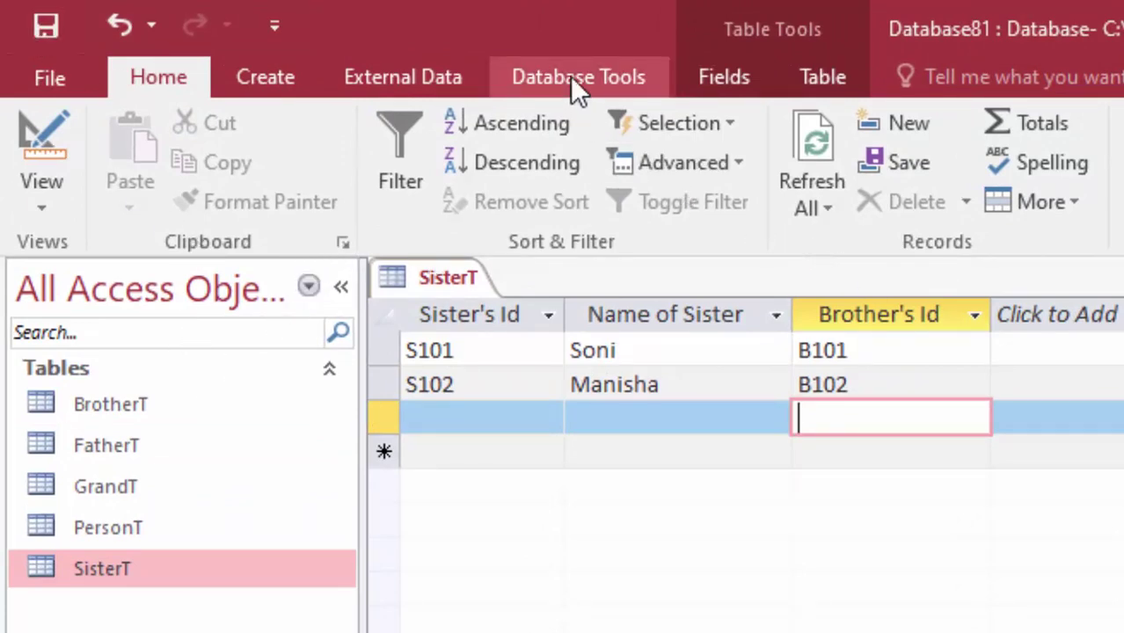
# Step: Close SisterT and open the Relationships window from Database Tools
pyautogui.rightClick(432, 264)
pyautogui.click(506, 329)
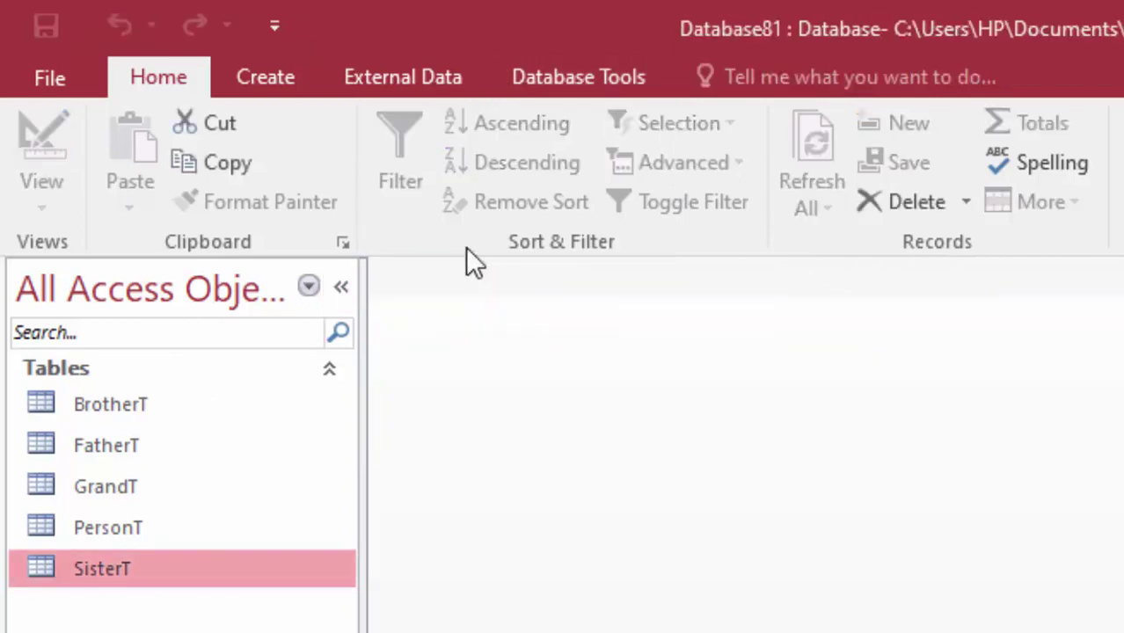
pyautogui.click(572, 82)
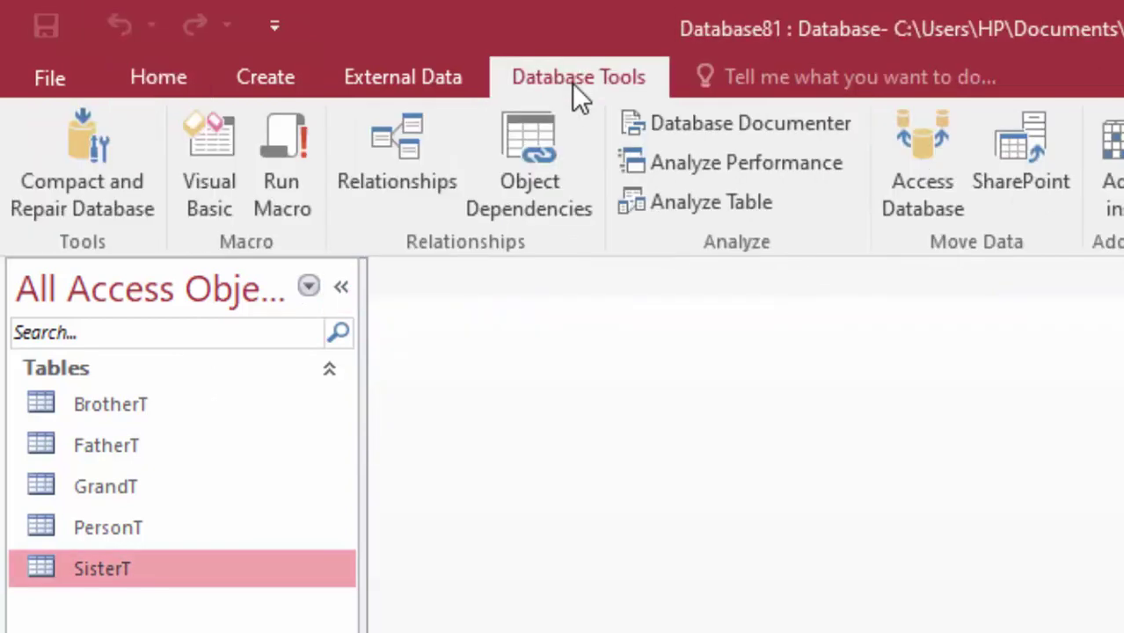
pyautogui.click(427, 145)
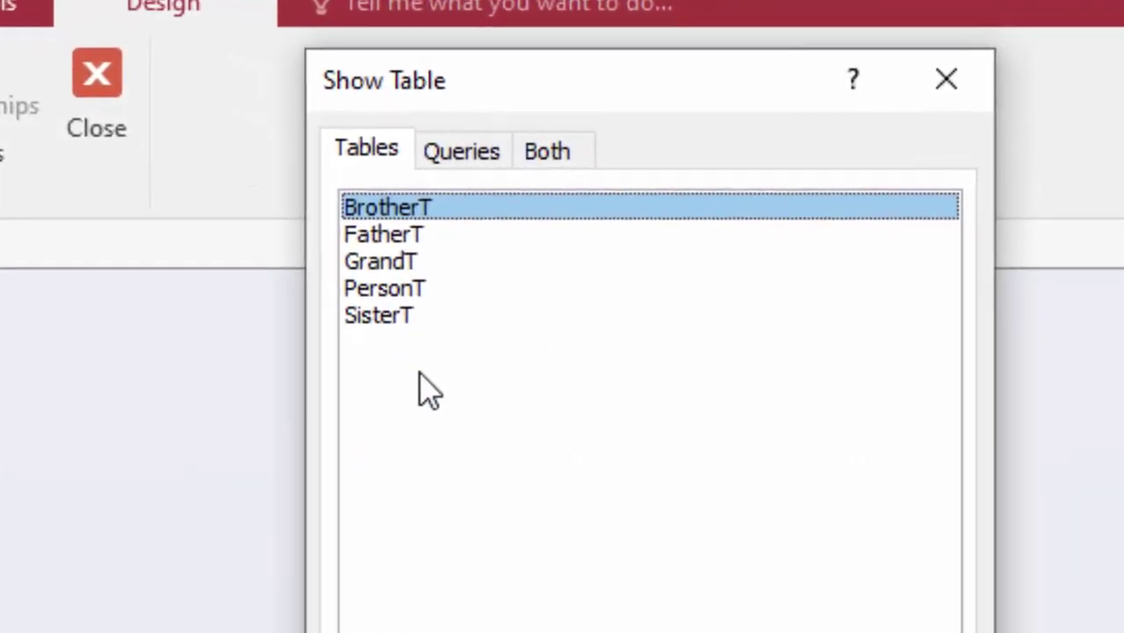
# Step: Add PersonT, FatherT, GrandT, BrotherT and SisterT to the diagram, then close Show Table
pyautogui.click(387, 290)
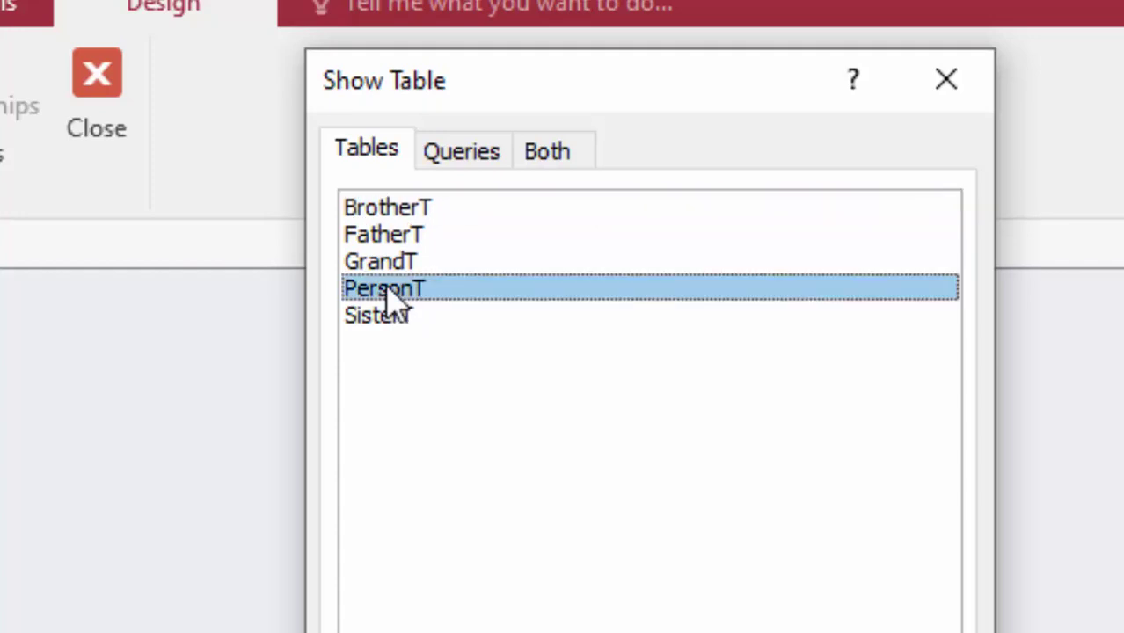
pyautogui.click(570, 614)
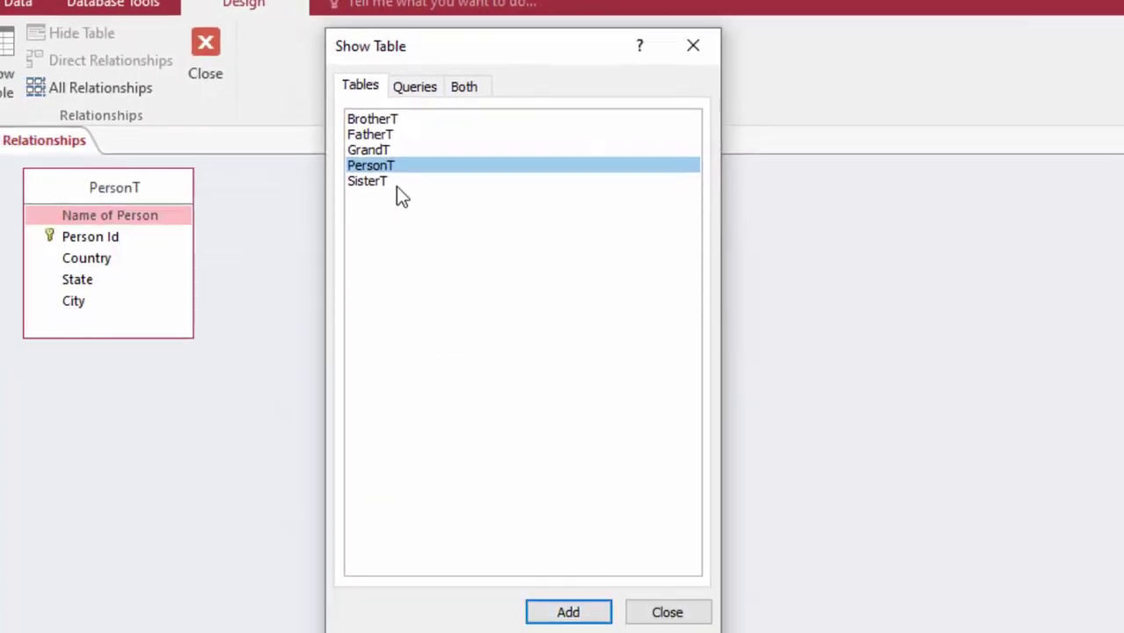
pyautogui.click(377, 136)
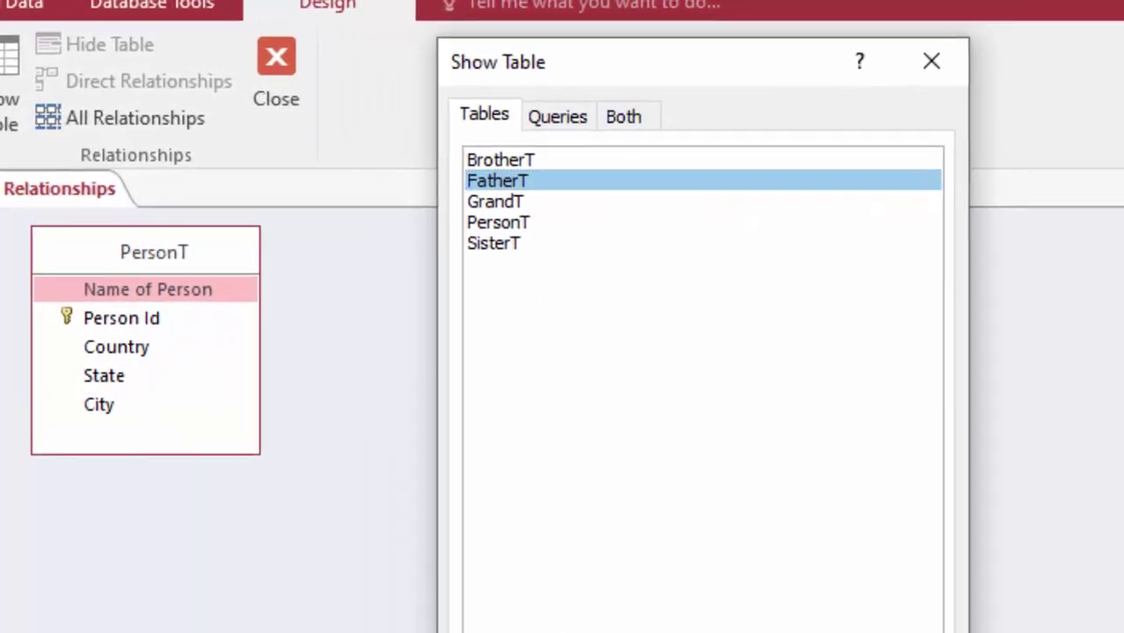
pyautogui.click(569, 612)
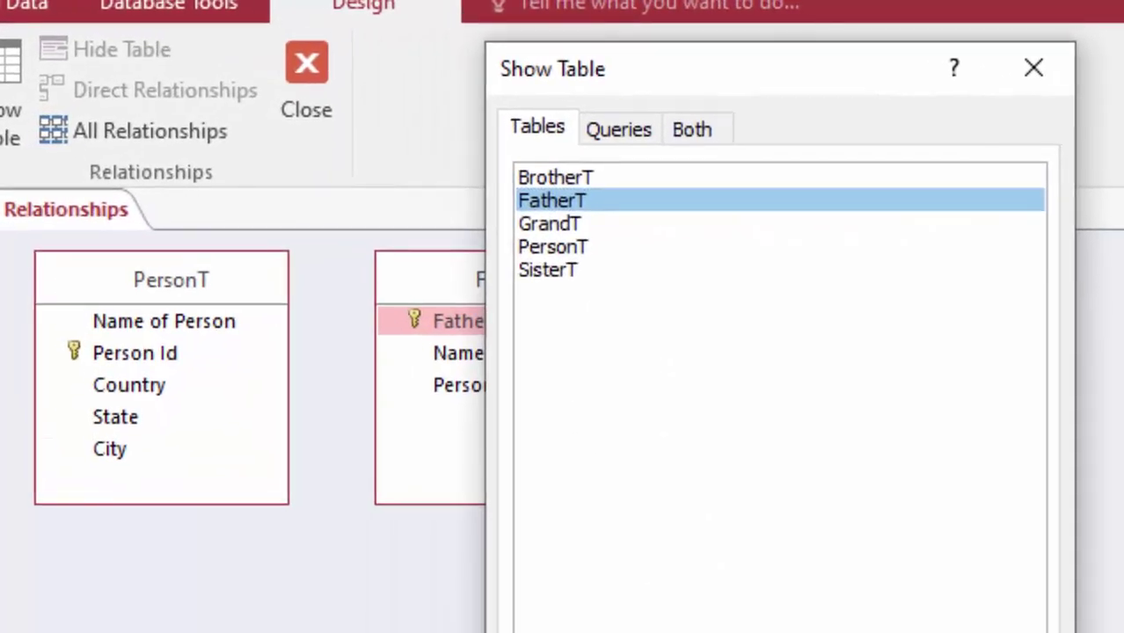
pyautogui.click(572, 224)
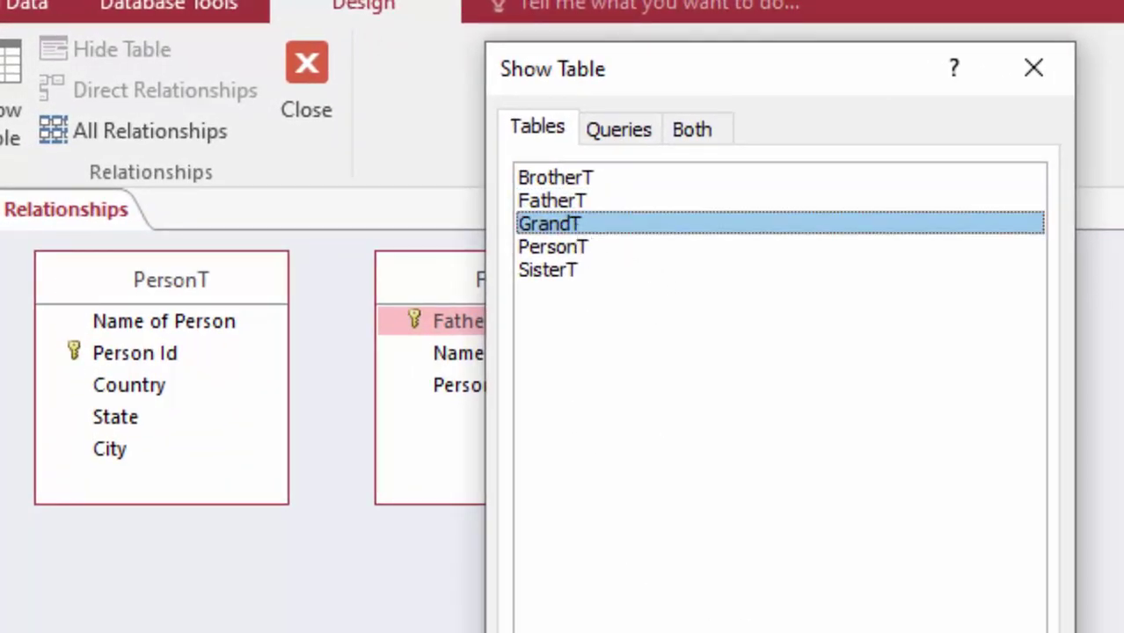
pyautogui.press('Return')
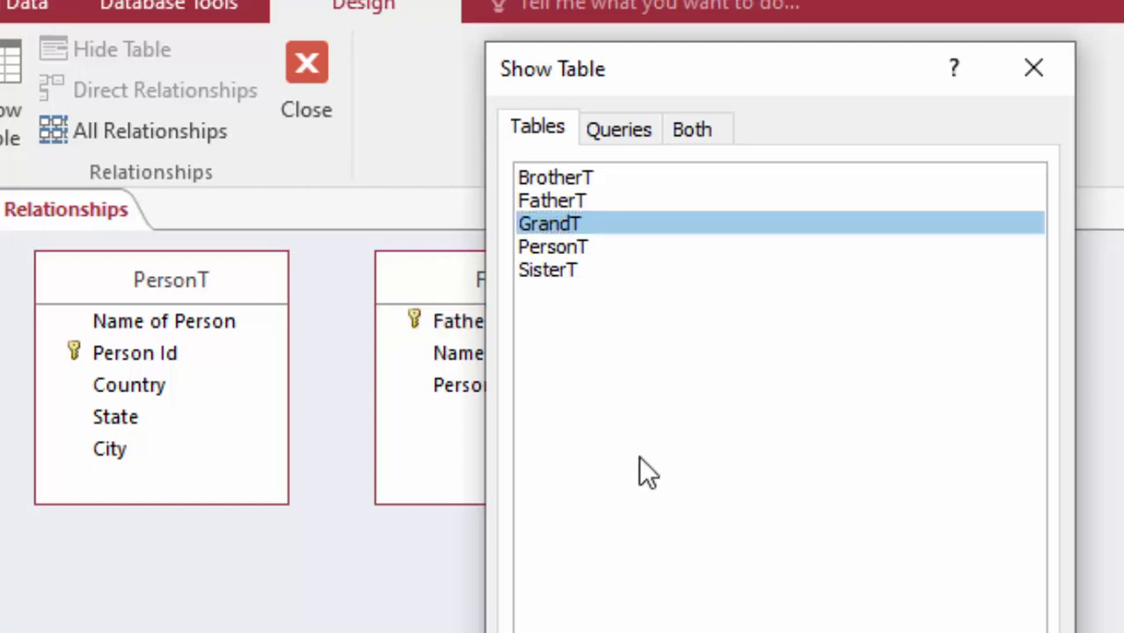
pyautogui.click(550, 180)
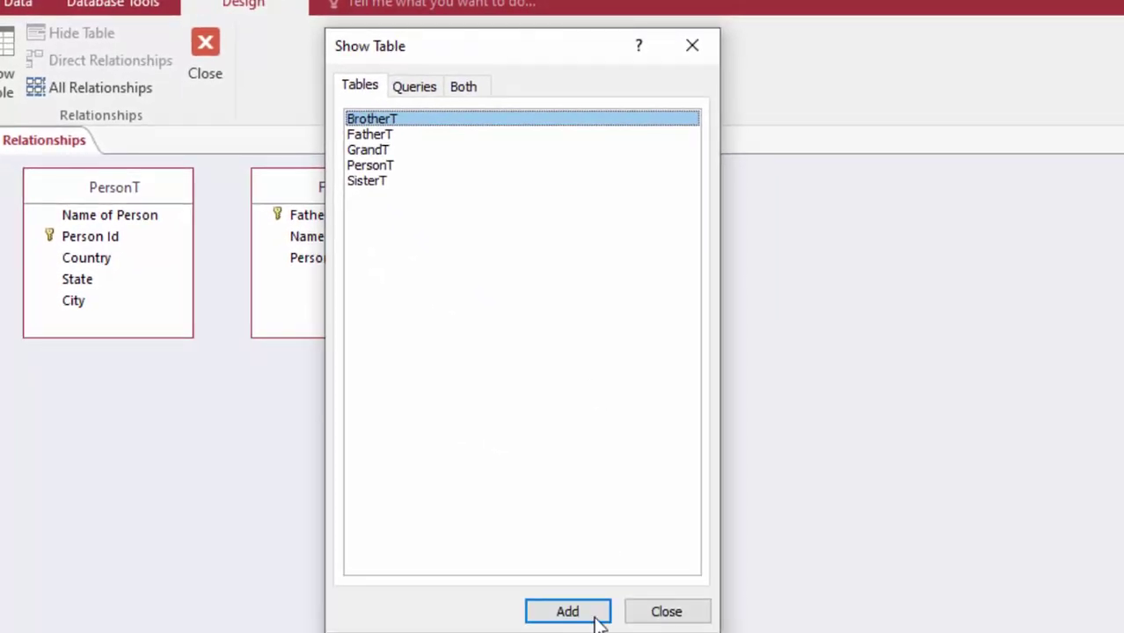
pyautogui.click(598, 621)
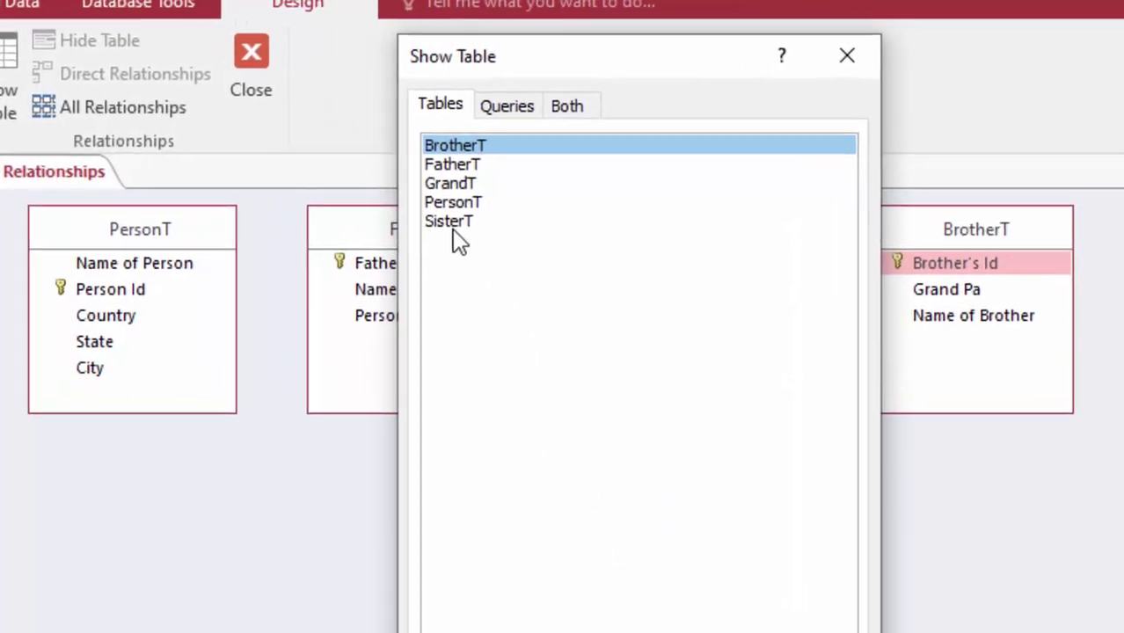
pyautogui.click(369, 181)
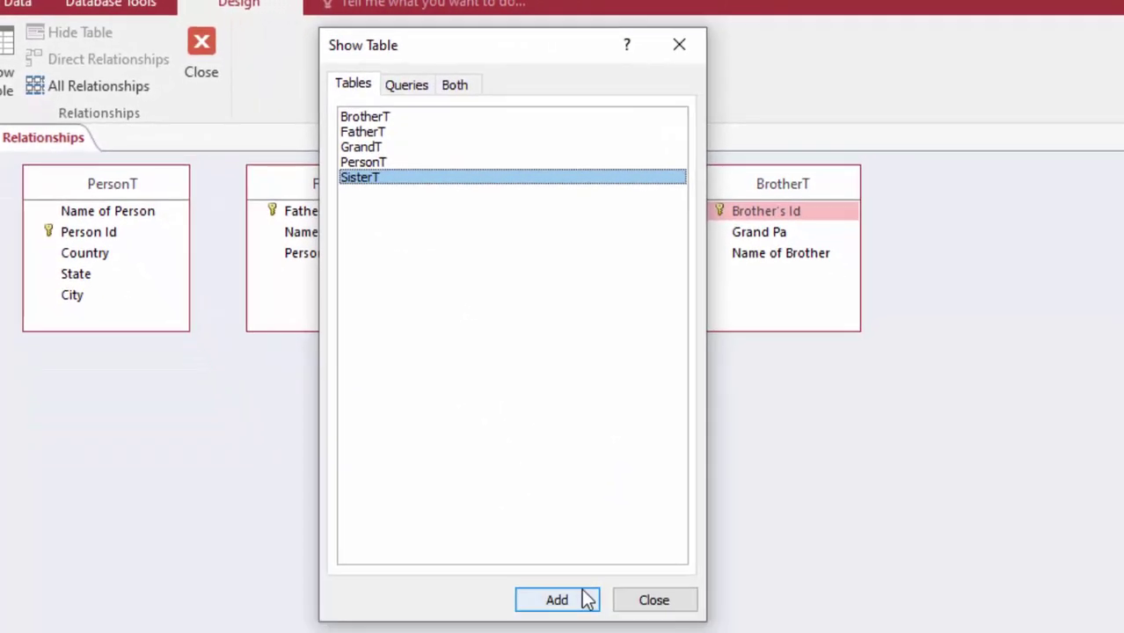
pyautogui.click(587, 600)
pyautogui.click(653, 600)
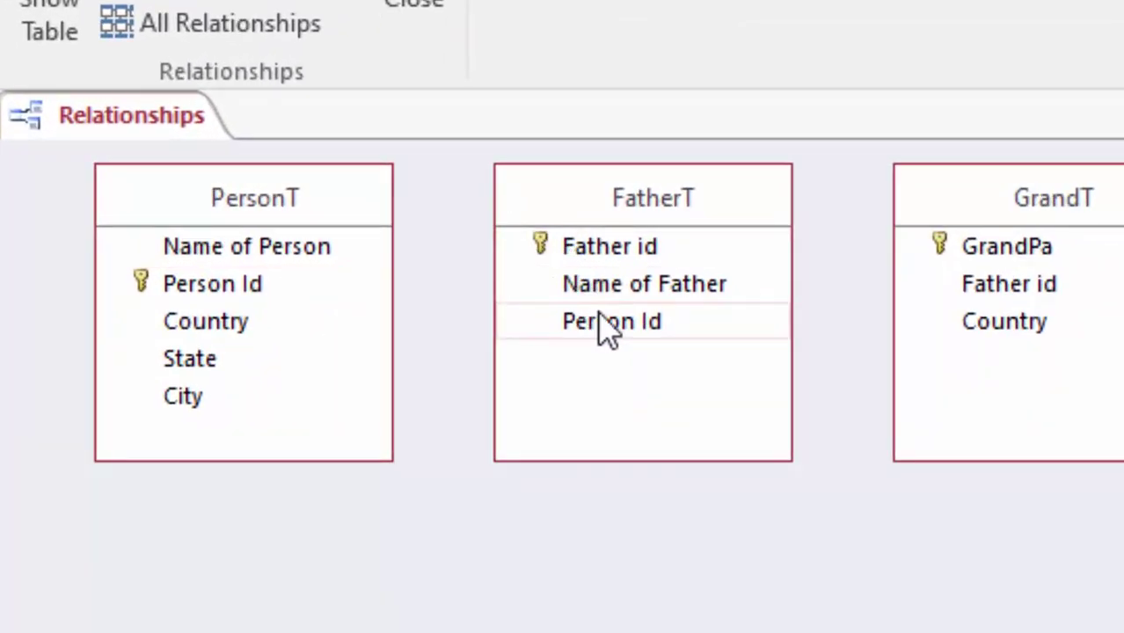
# Step: Join FatherT's Person Id to PersonT's Person Id with enforced integrity, cascade updates and cascade deletes
pyautogui.moveTo(613, 328); pyautogui.dragTo(179, 282)
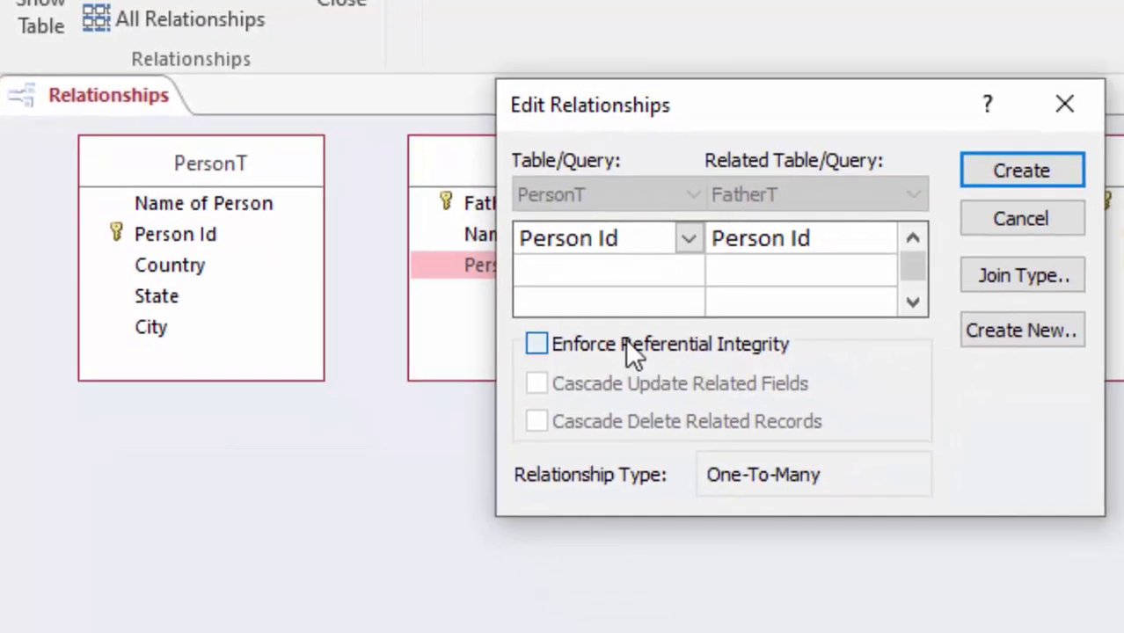
pyautogui.click(625, 344)
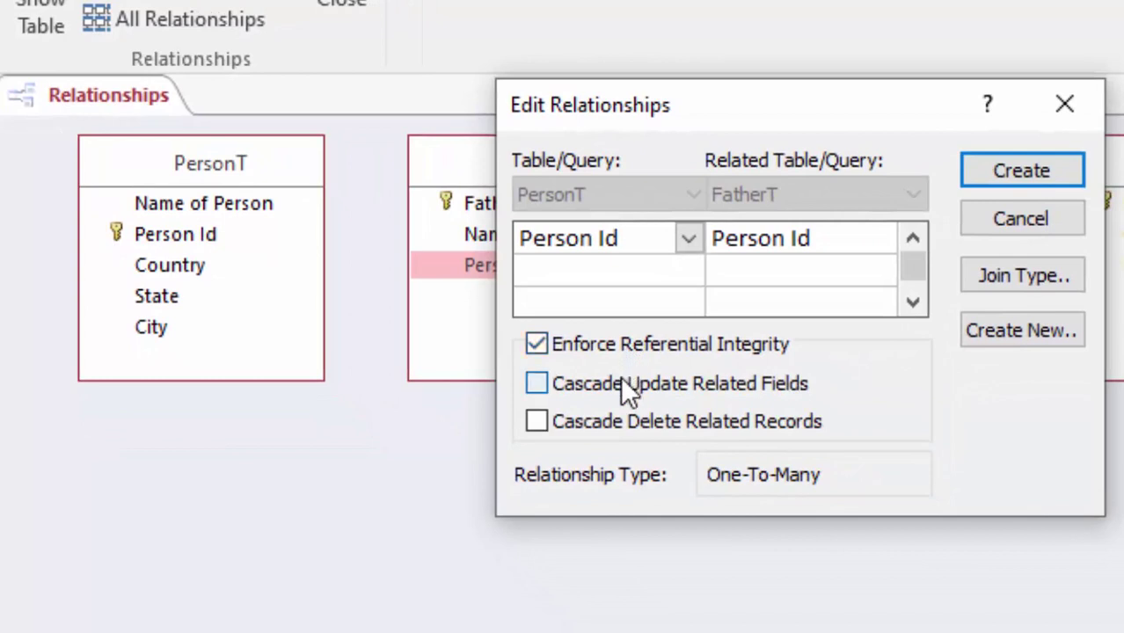
pyautogui.click(620, 375)
pyautogui.click(631, 428)
pyautogui.click(1000, 178)
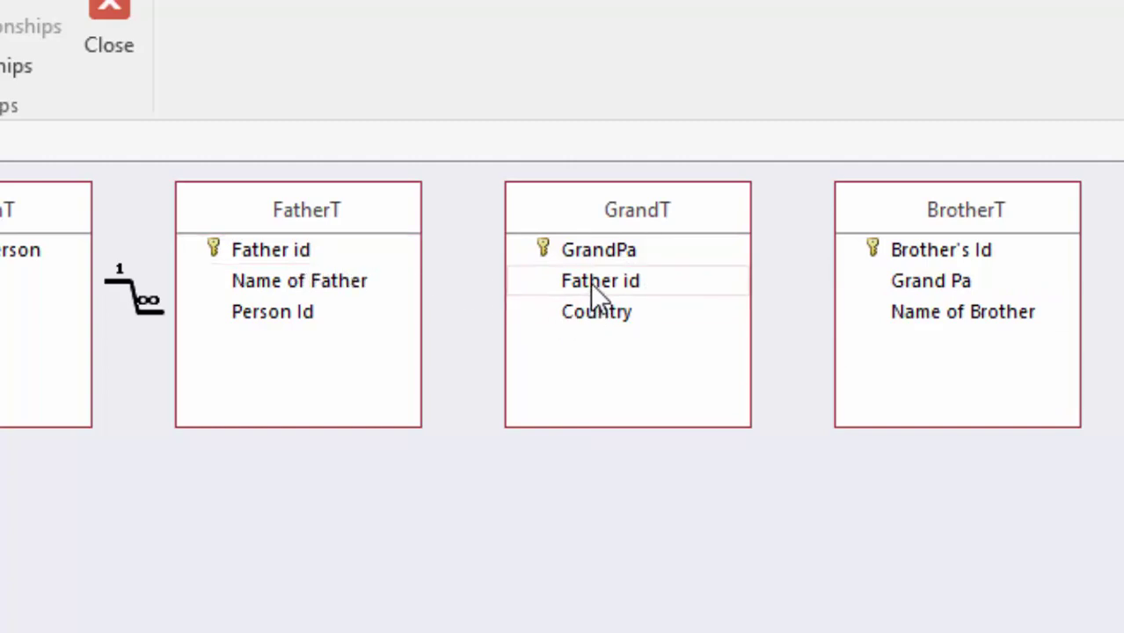
# Step: Join GrandT to FatherT on Father id with enforced integrity, cascade updates and cascade deletes
pyautogui.moveTo(590, 281); pyautogui.dragTo(248, 250)
pyautogui.click(367, 392)
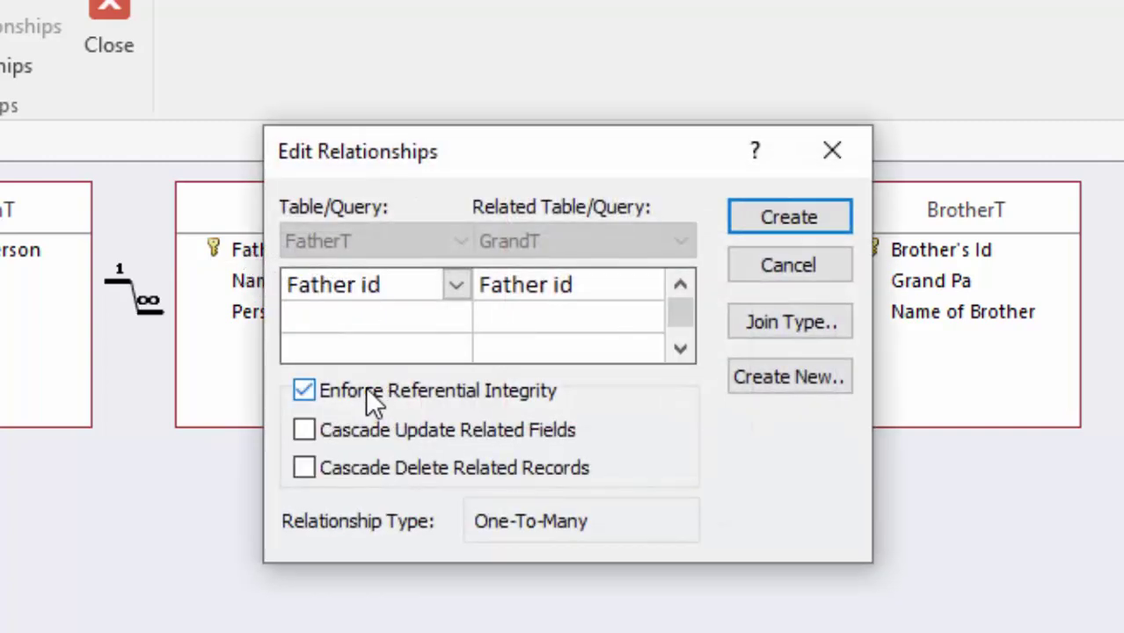
pyautogui.click(370, 430)
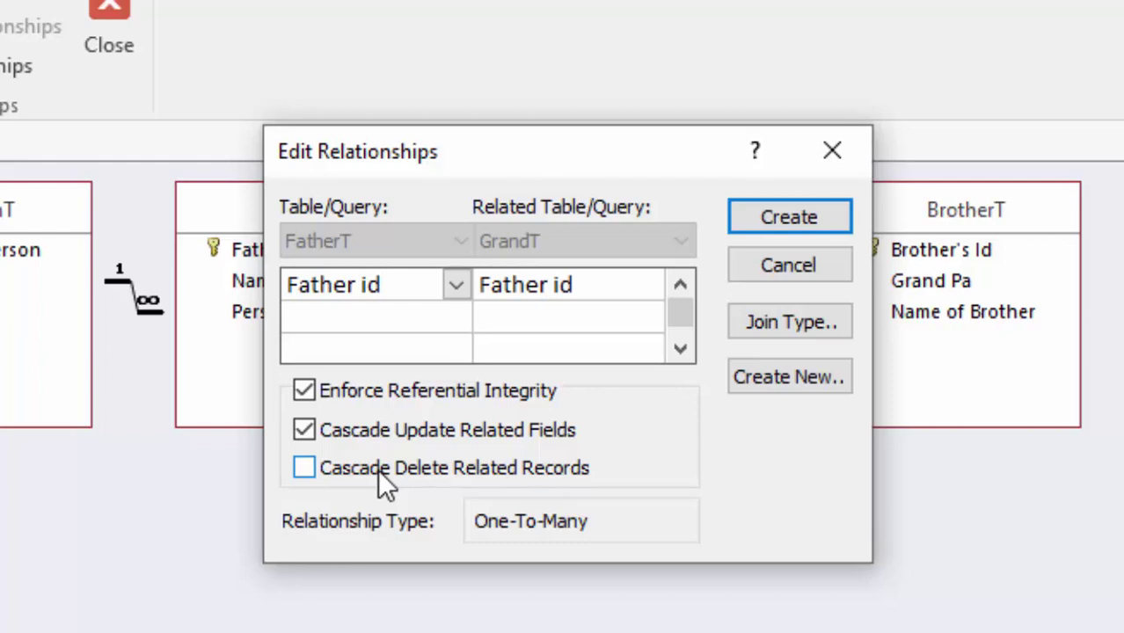
pyautogui.click(377, 469)
pyautogui.click(801, 216)
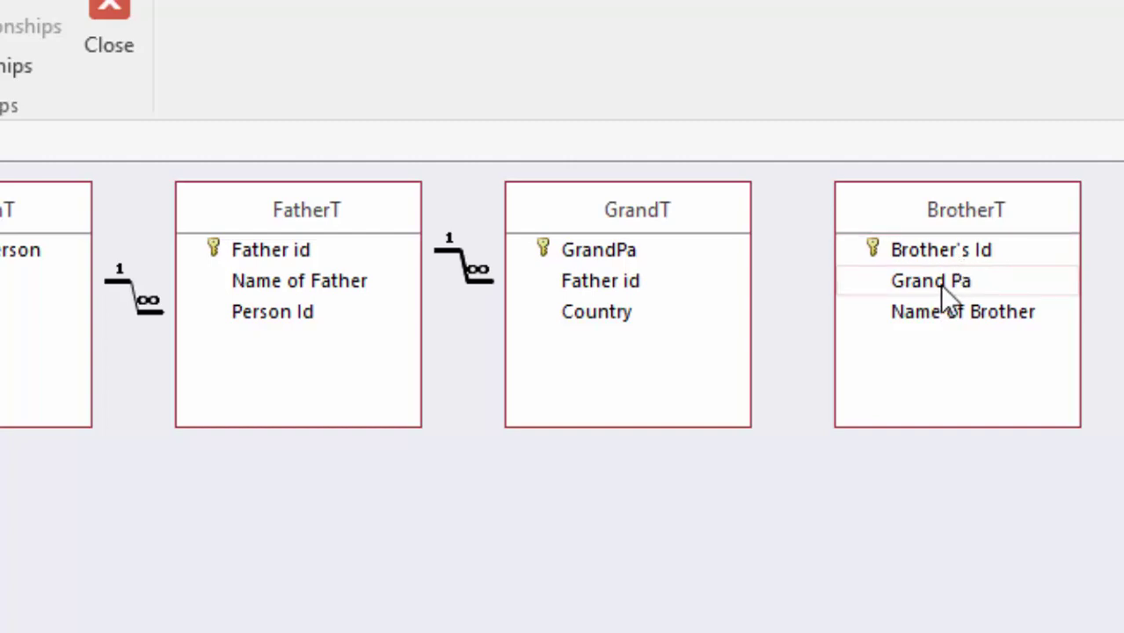
# Step: Join BrotherT's Grand Pa to GrandT's GrandPa with enforced integrity, cascade updates and cascade deletes
pyautogui.moveTo(939, 283); pyautogui.dragTo(554, 255)
pyautogui.click(386, 389)
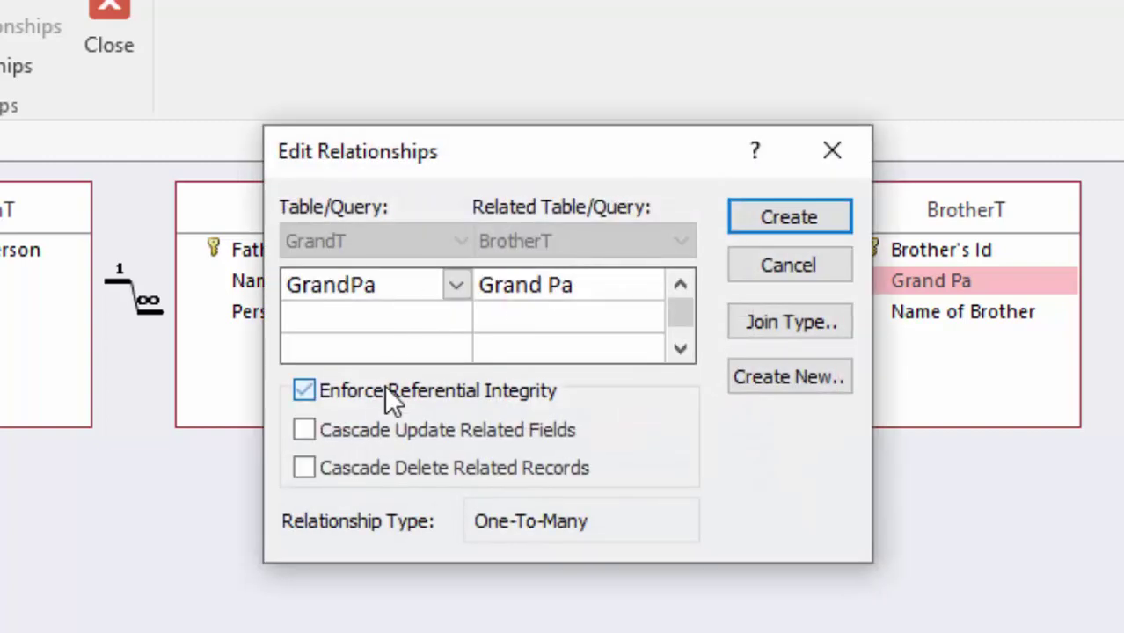
pyautogui.click(367, 429)
pyautogui.click(367, 461)
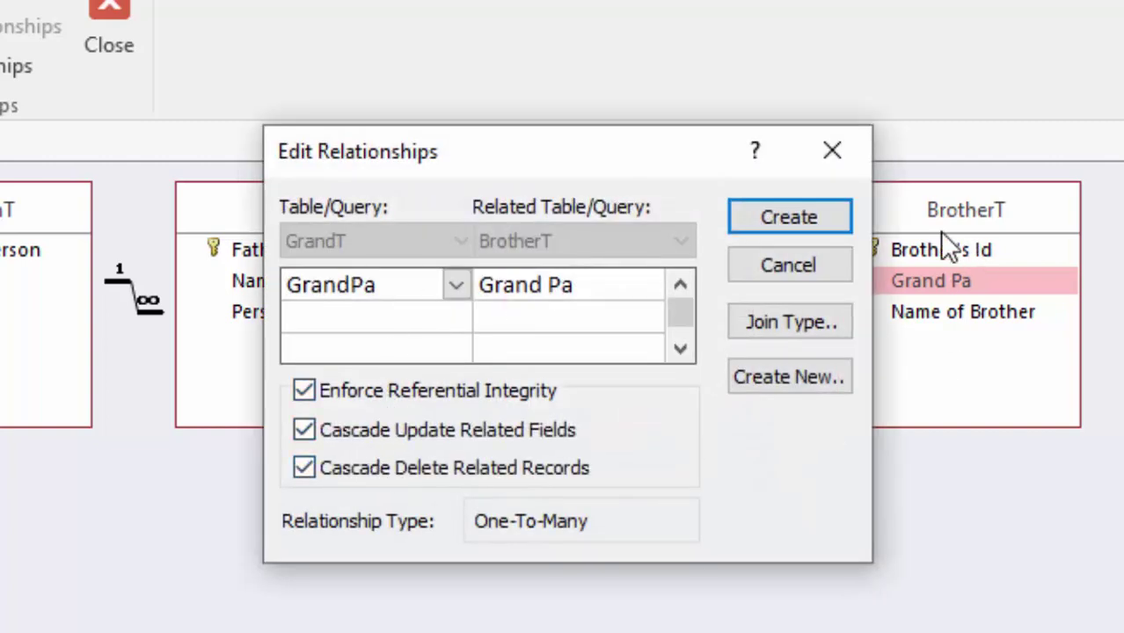
pyautogui.click(796, 217)
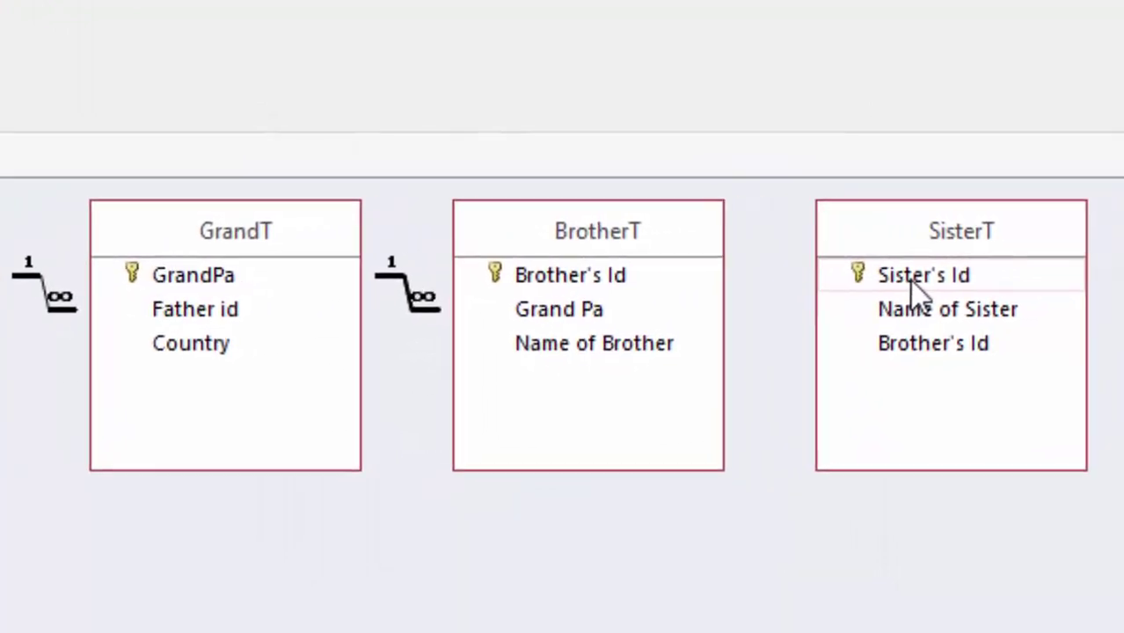
# Step: Join SisterT's Brother's Id to BrotherT's Brother's Id with enforced integrity, cascade updates and cascade deletes
pyautogui.moveTo(915, 341); pyautogui.dragTo(582, 276)
pyautogui.click(205, 359)
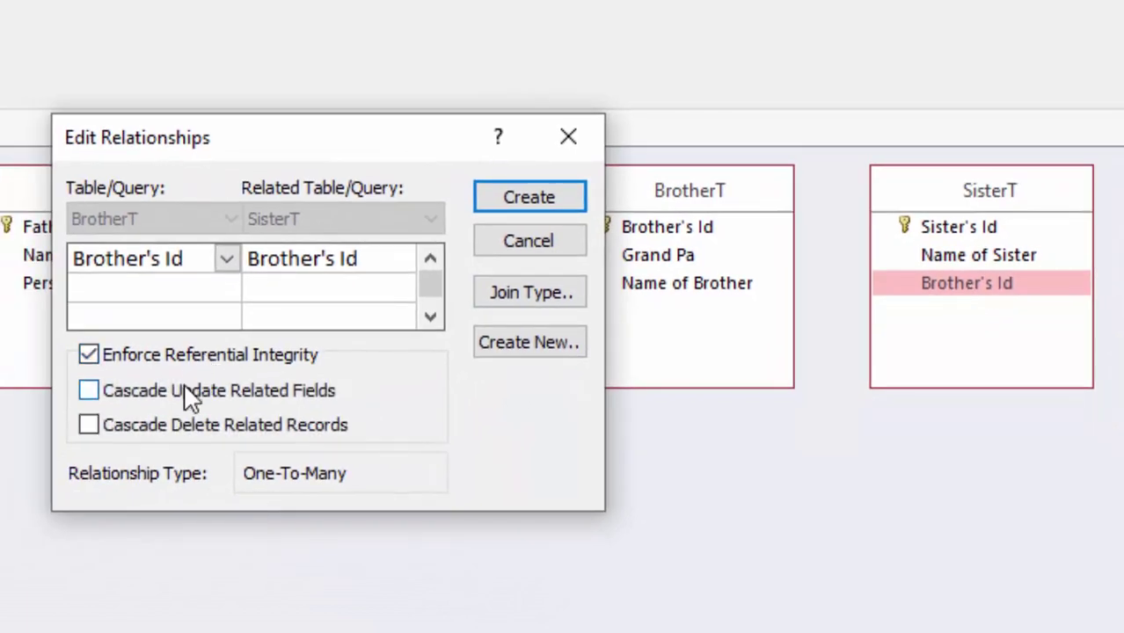
pyautogui.click(188, 392)
pyautogui.click(187, 427)
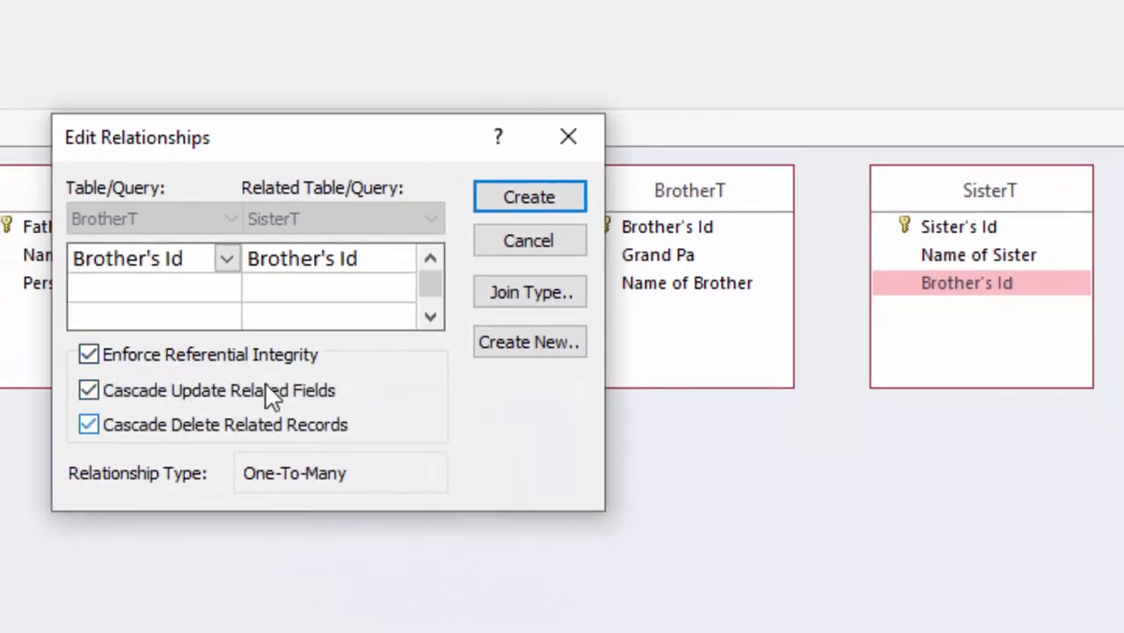
pyautogui.click(541, 201)
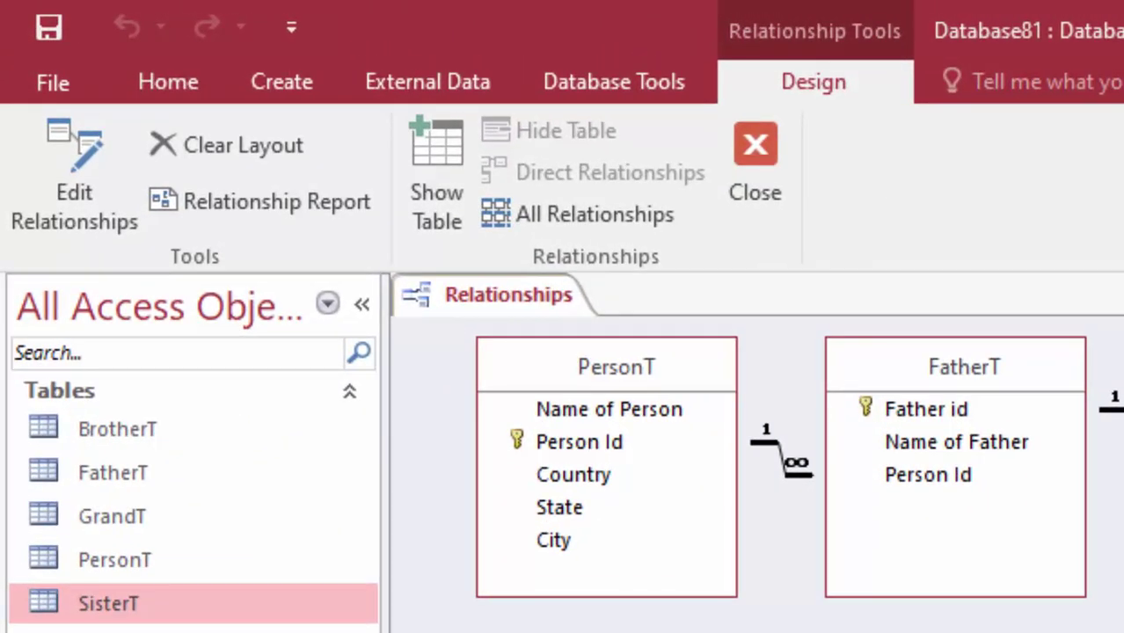
# Step: Open PersonT and expand the first person's nested father and grandfather subdatasheets
pyautogui.doubleClick(213, 567)
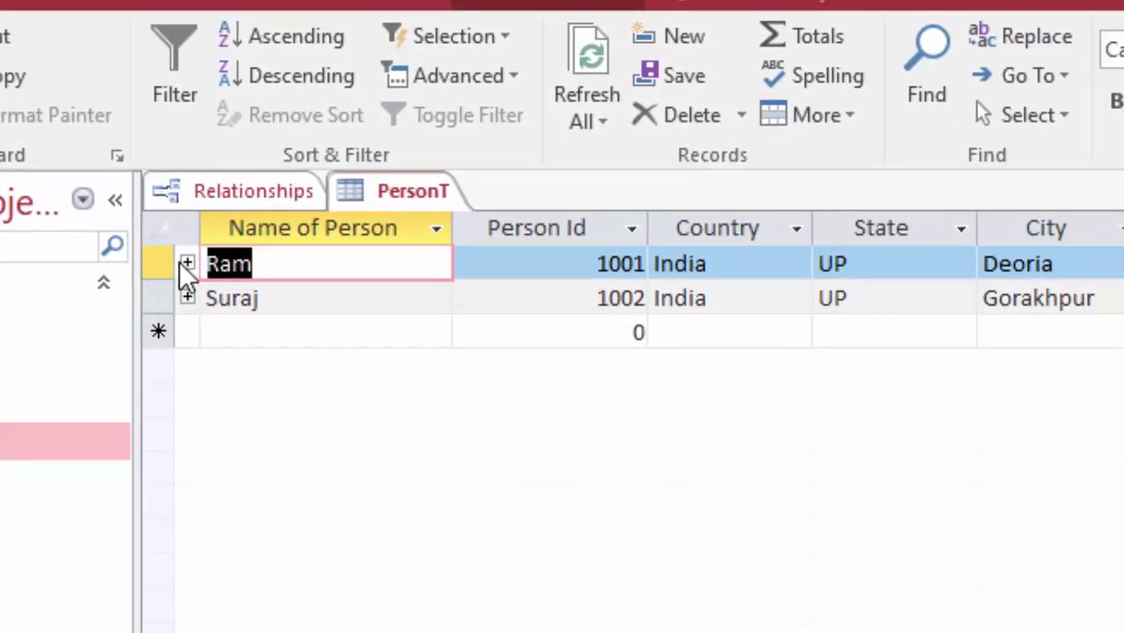
pyautogui.click(187, 264)
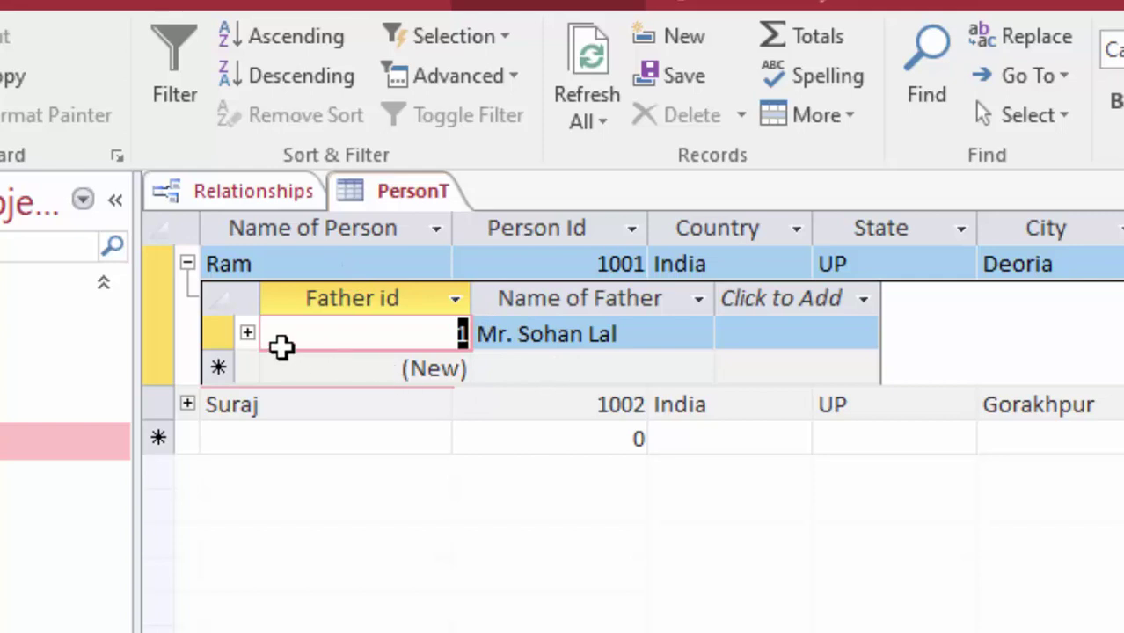
pyautogui.click(248, 334)
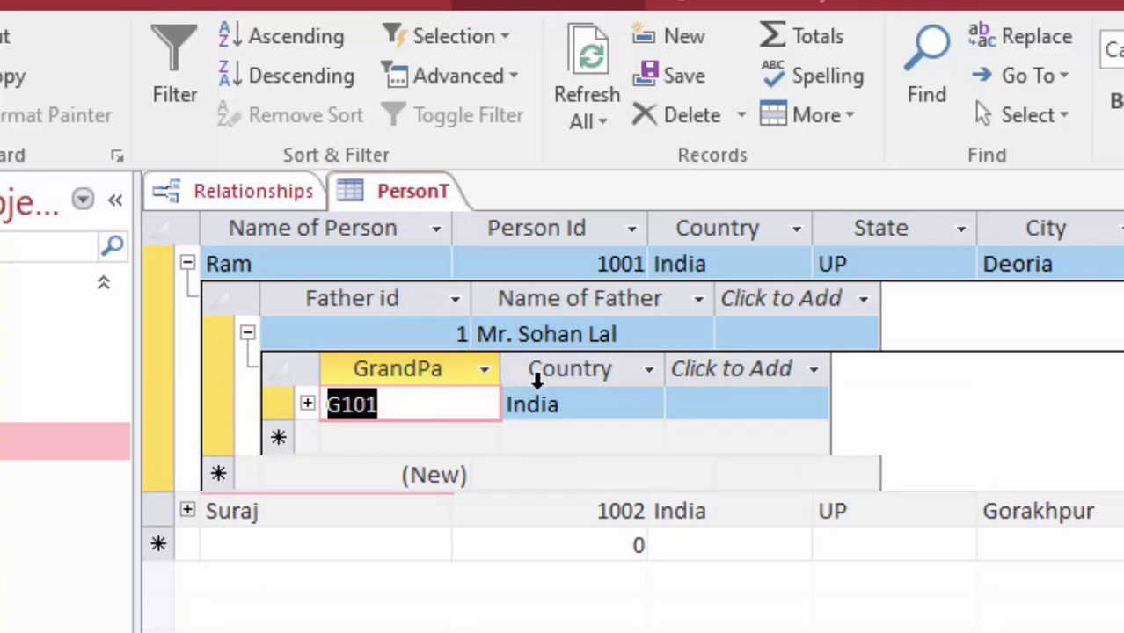
pyautogui.click(570, 402)
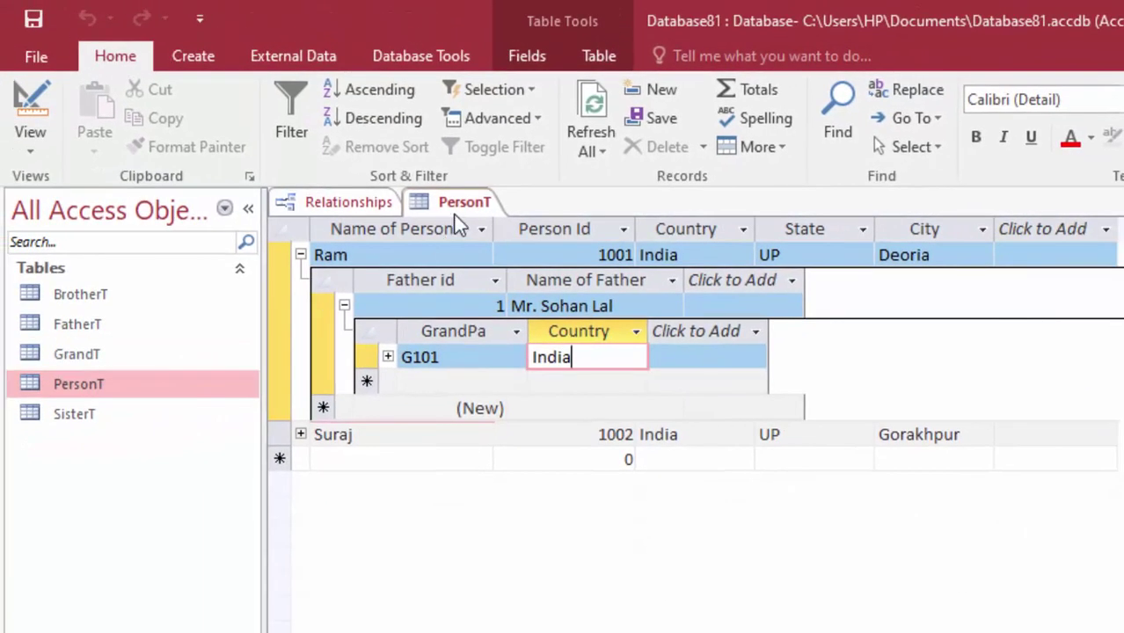
# Step: Close the PersonT datasheet and the Relationships window, saving the relationships layout
pyautogui.rightClick(459, 204)
pyautogui.click(514, 249)
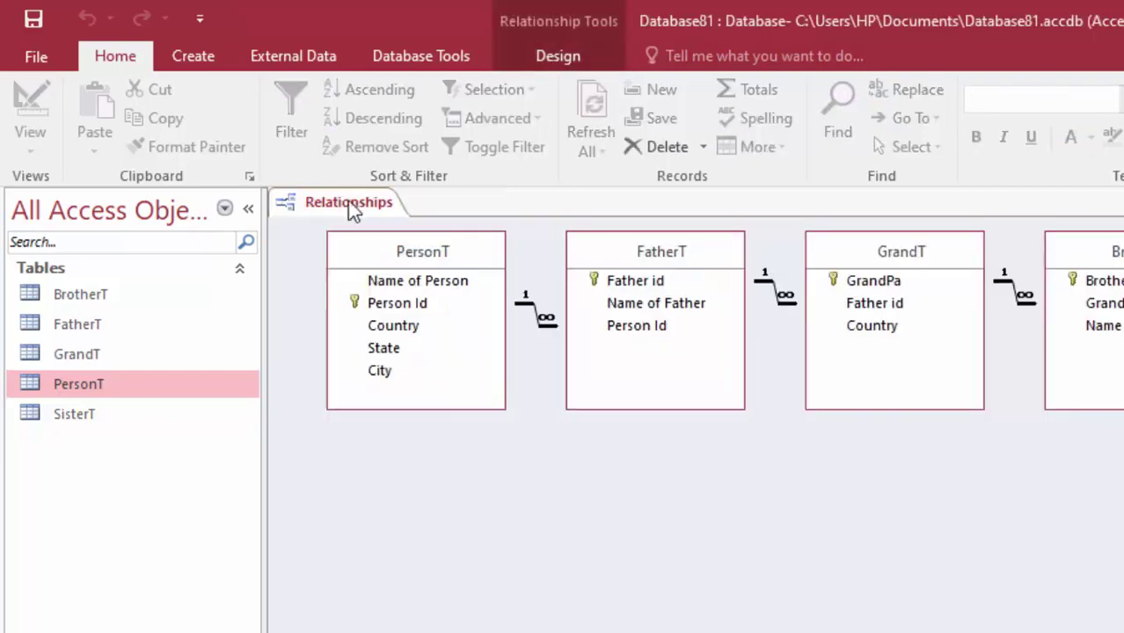
pyautogui.rightClick(341, 195)
pyautogui.click(380, 241)
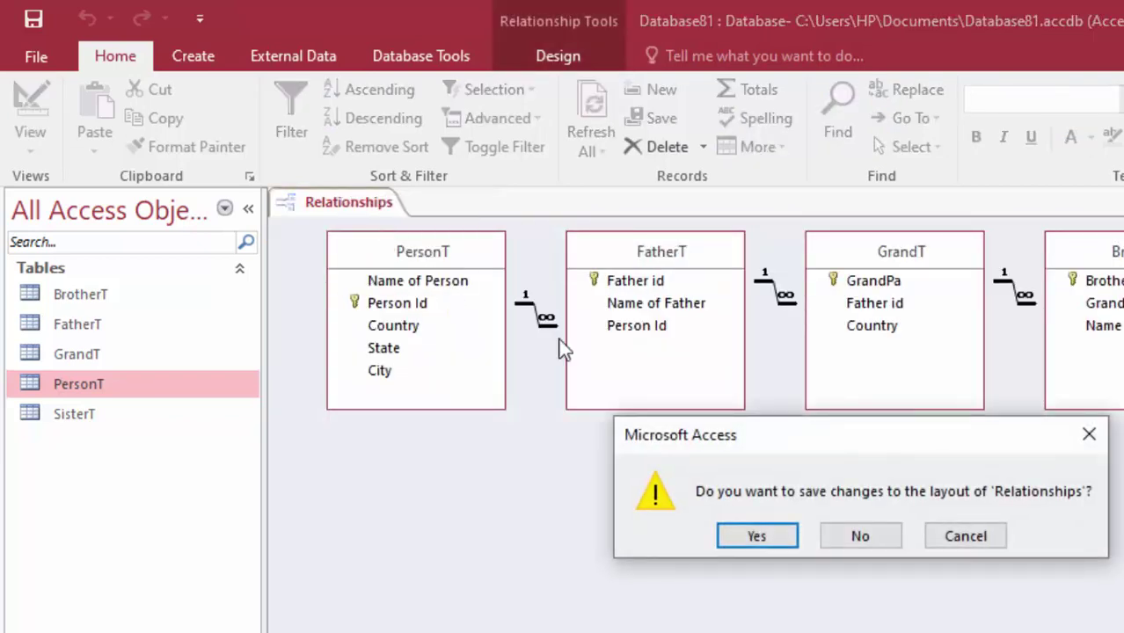
pyautogui.click(758, 539)
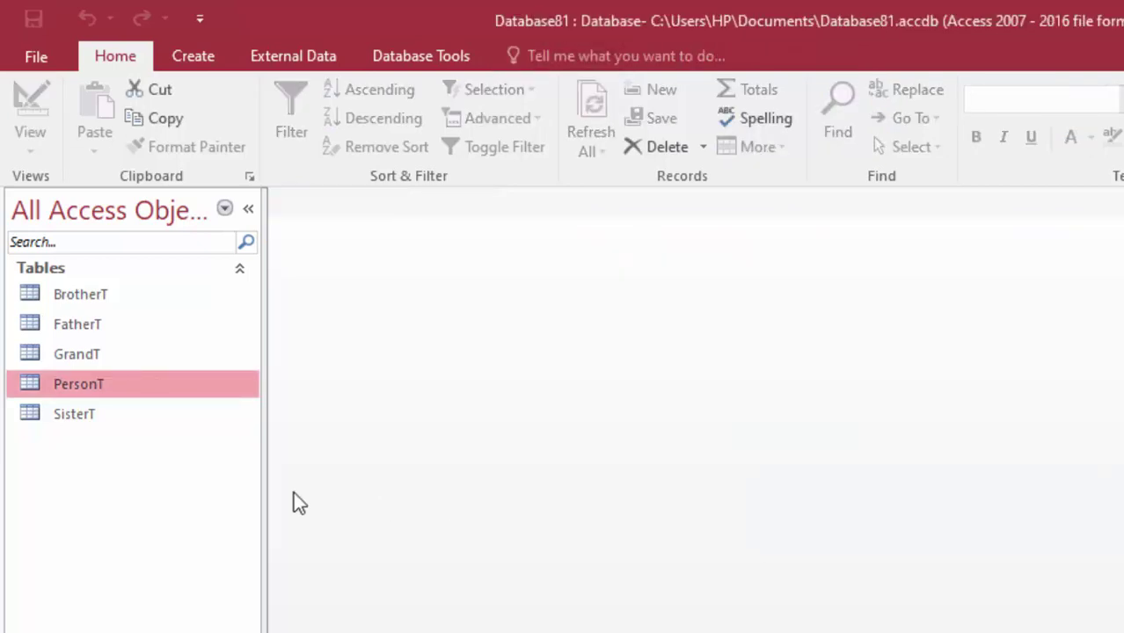
# Step: In GrandT's design, add a Short Text field 'Name of Grand Father' below Country, save, and view the records
pyautogui.rightClick(73, 357)
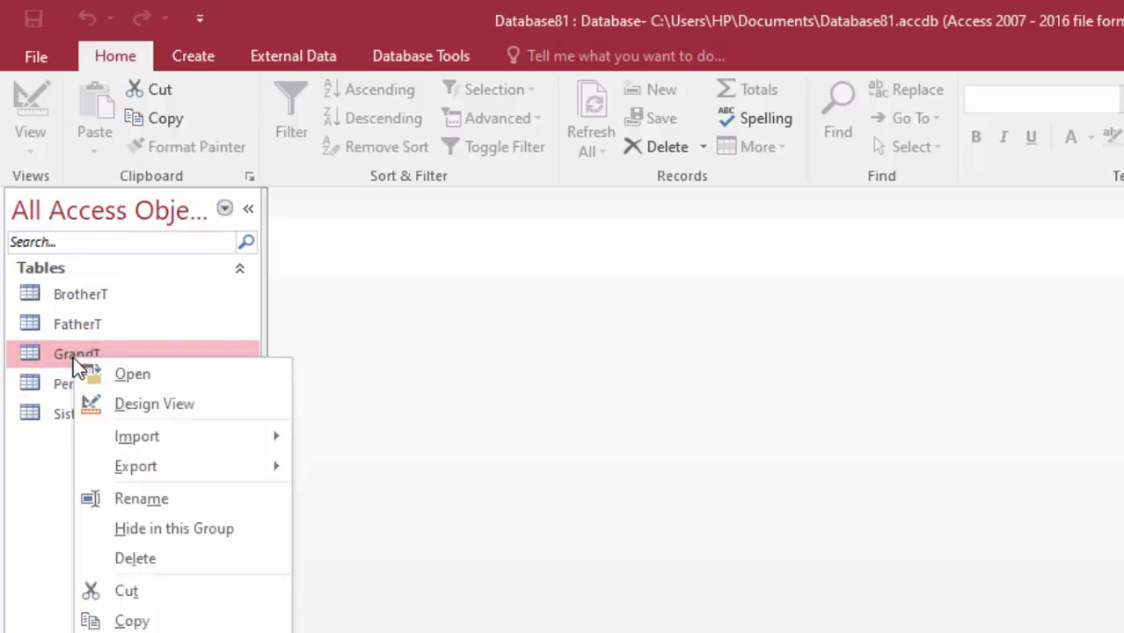
pyautogui.click(109, 404)
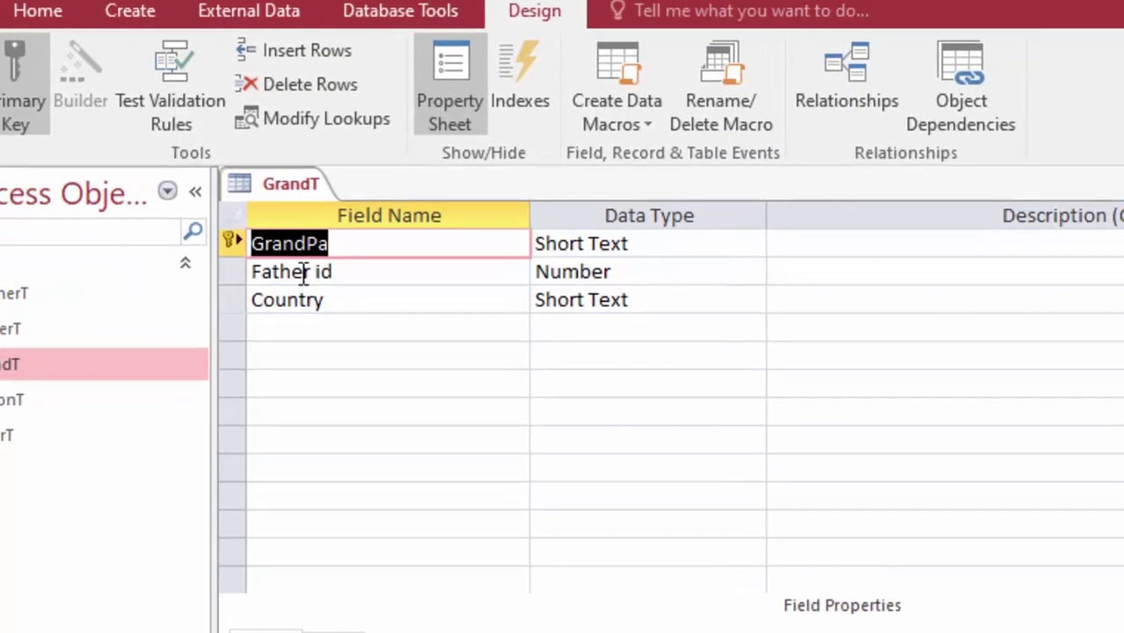
pyautogui.click(305, 325)
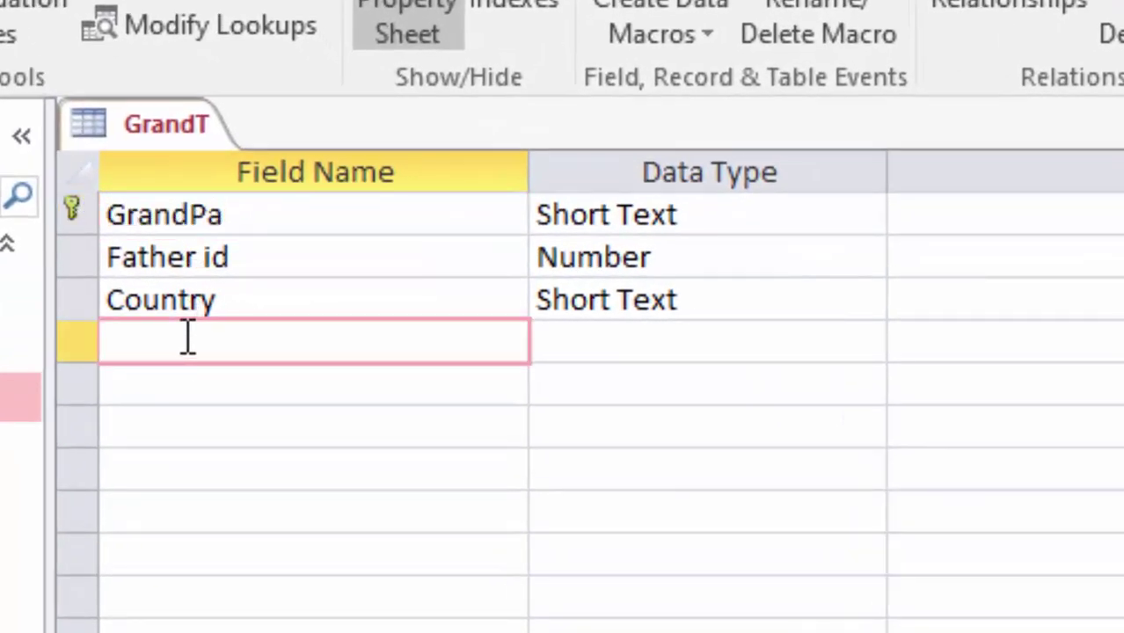
pyautogui.write('N')
pyautogui.write('am')
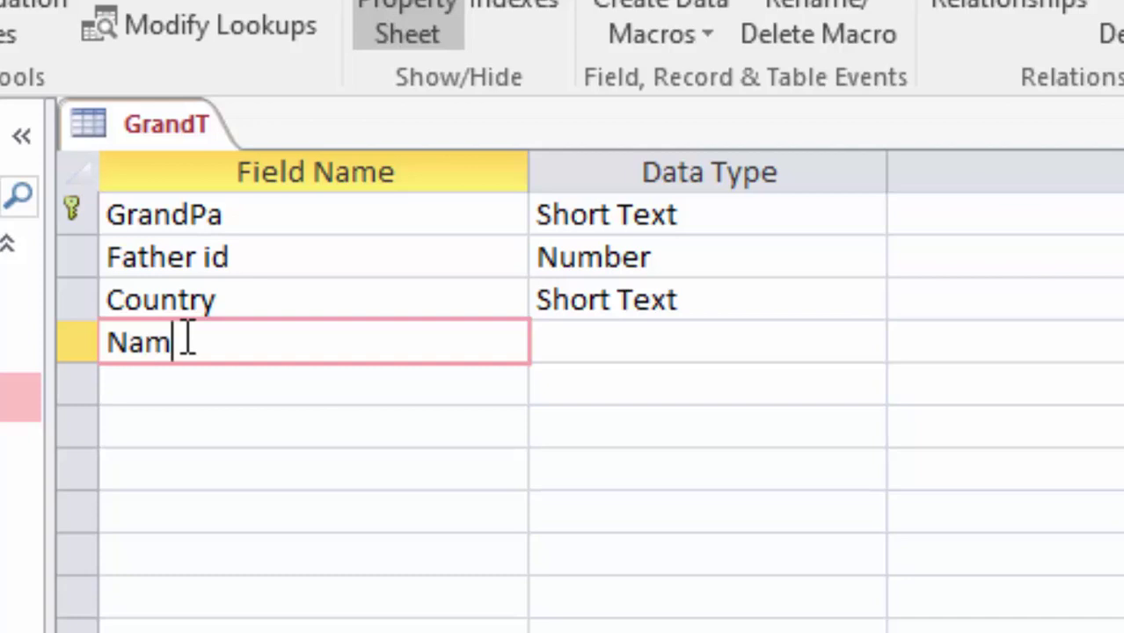
pyautogui.write('e of ')
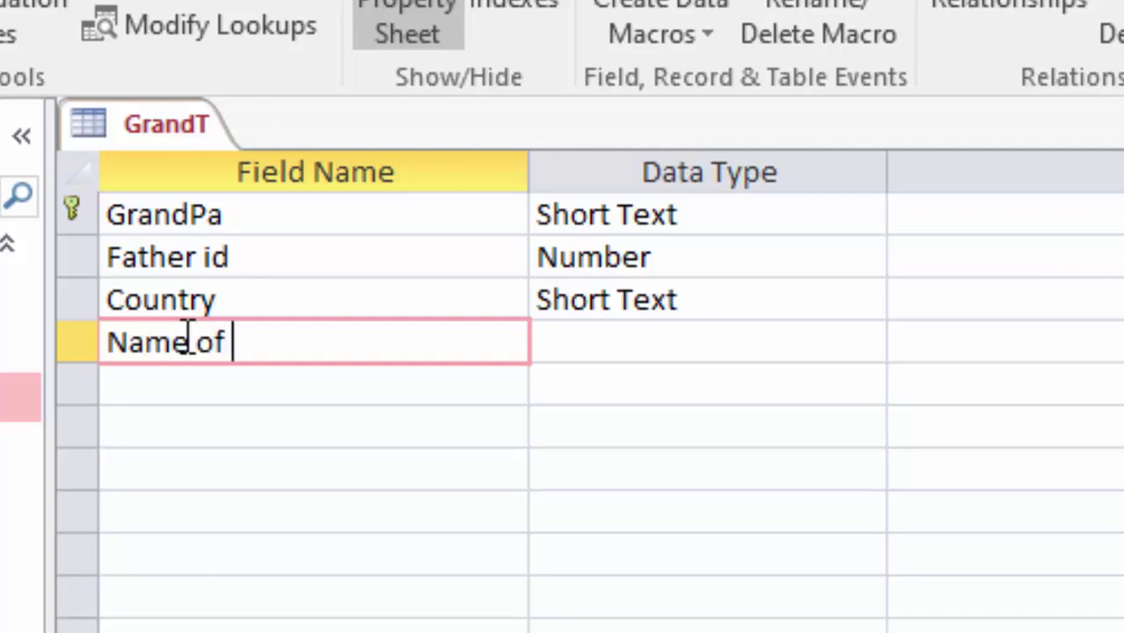
pyautogui.write('F')
pyautogui.press('BackSpace')
pyautogui.write('G')
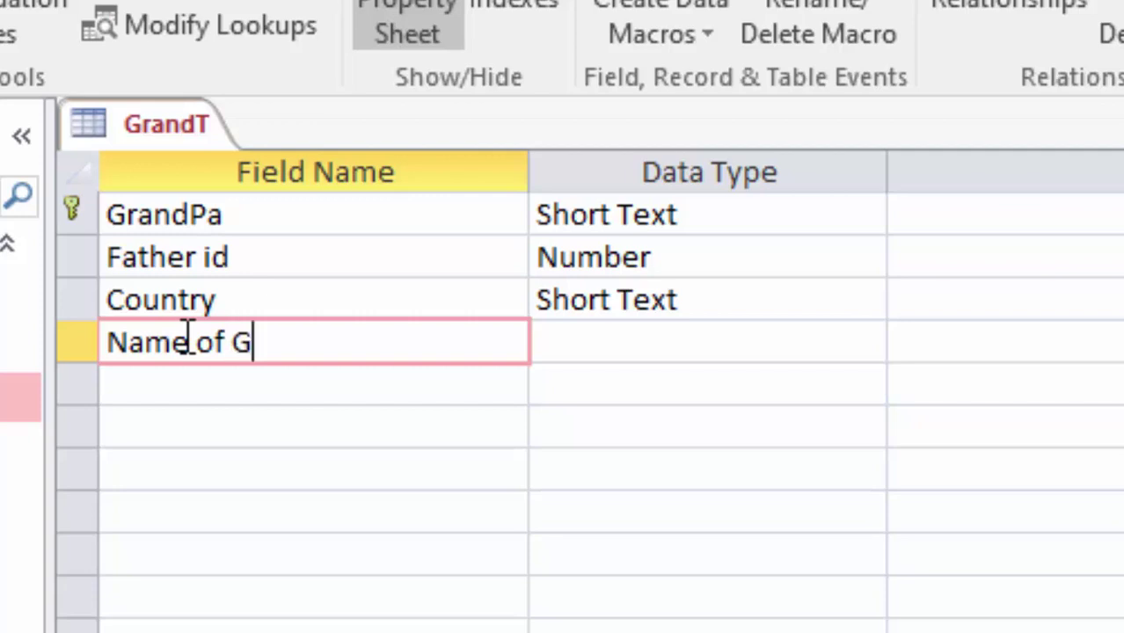
pyautogui.write('ra')
pyautogui.write('nd ')
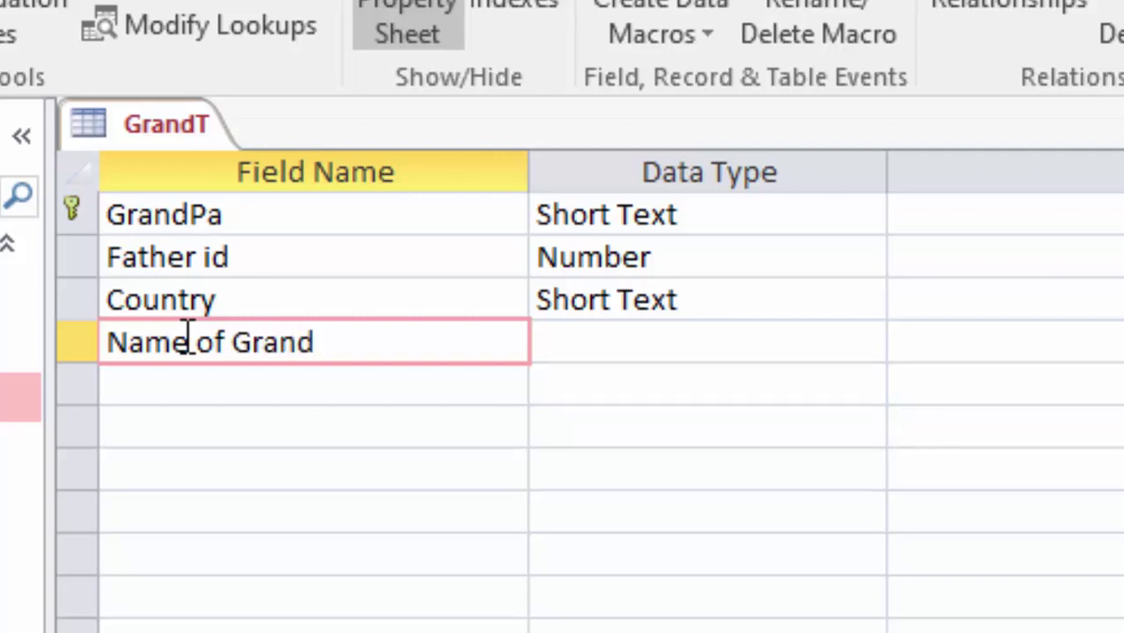
pyautogui.write('Fathe')
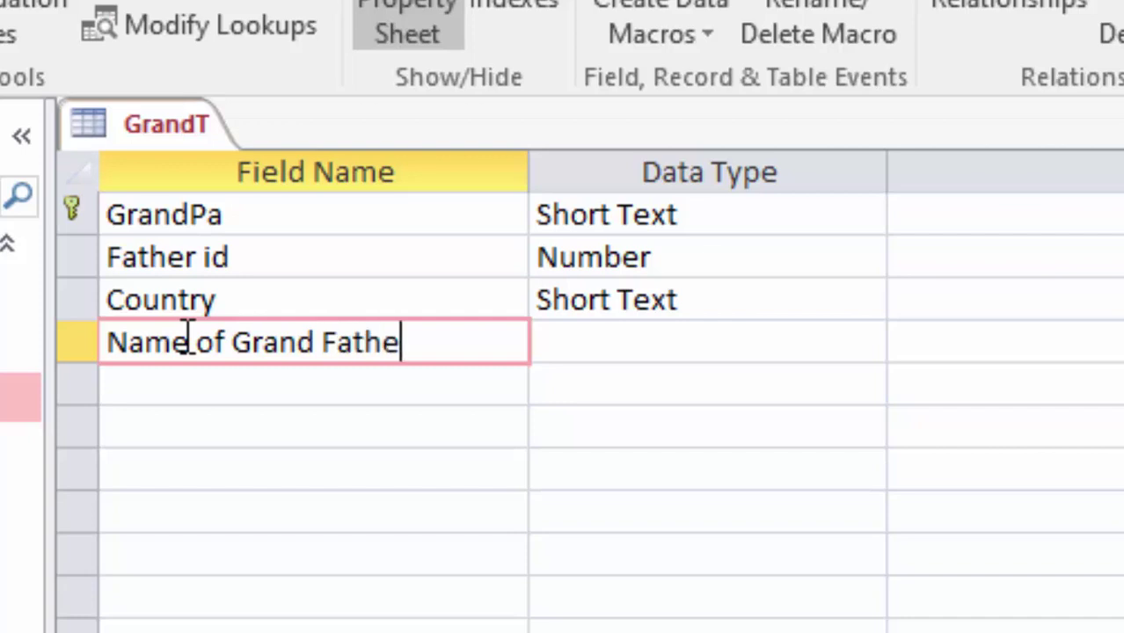
pyautogui.write('r')
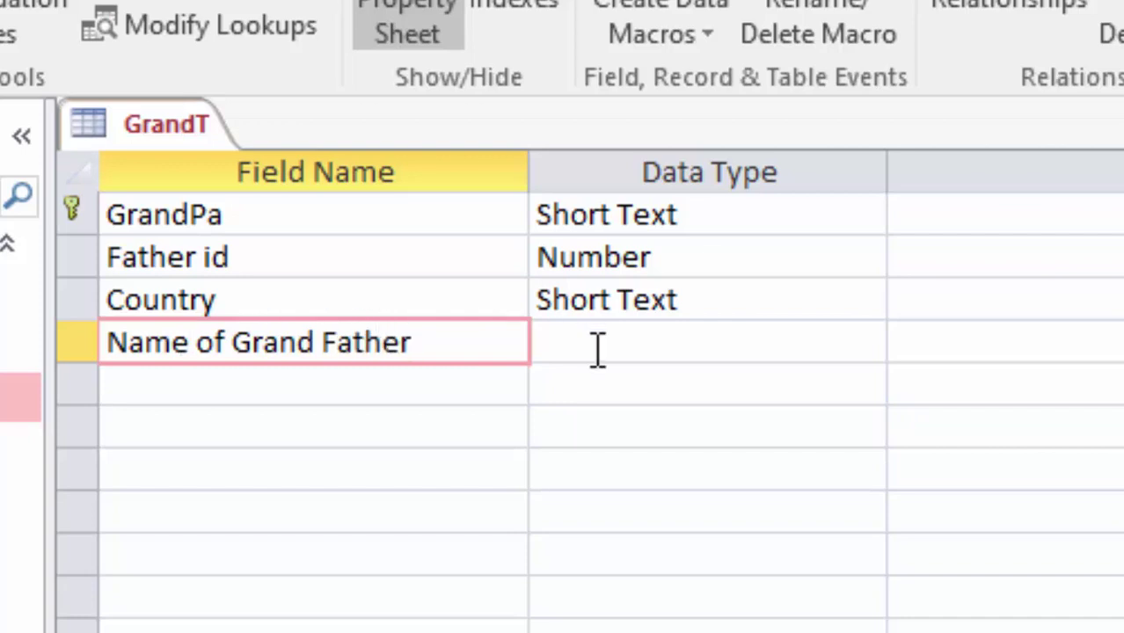
pyautogui.click(597, 349)
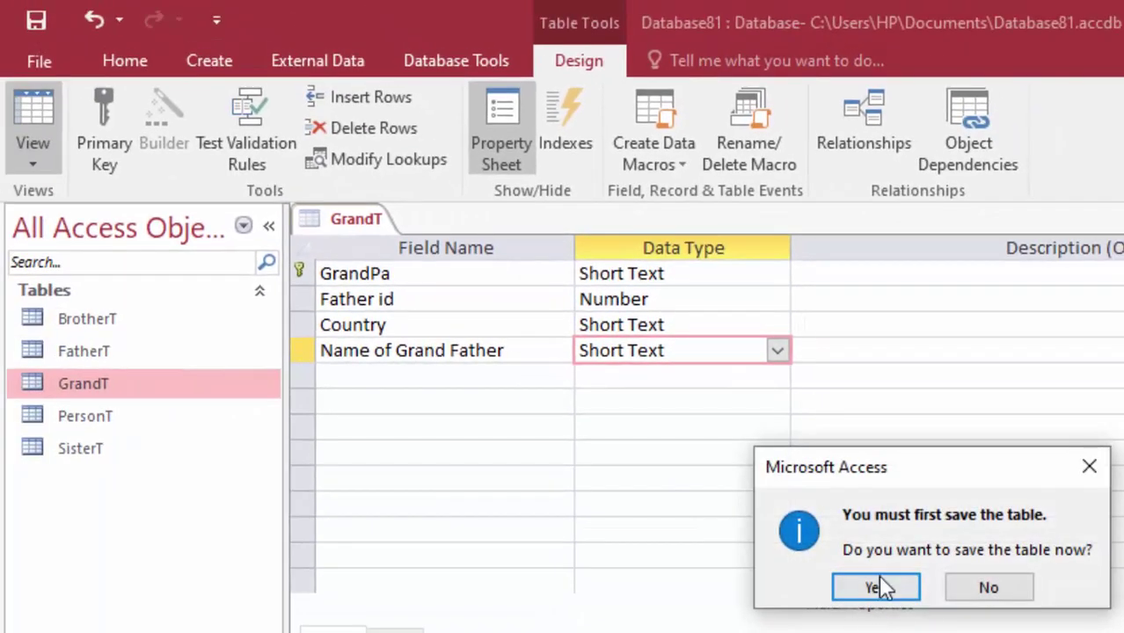
pyautogui.click(883, 586)
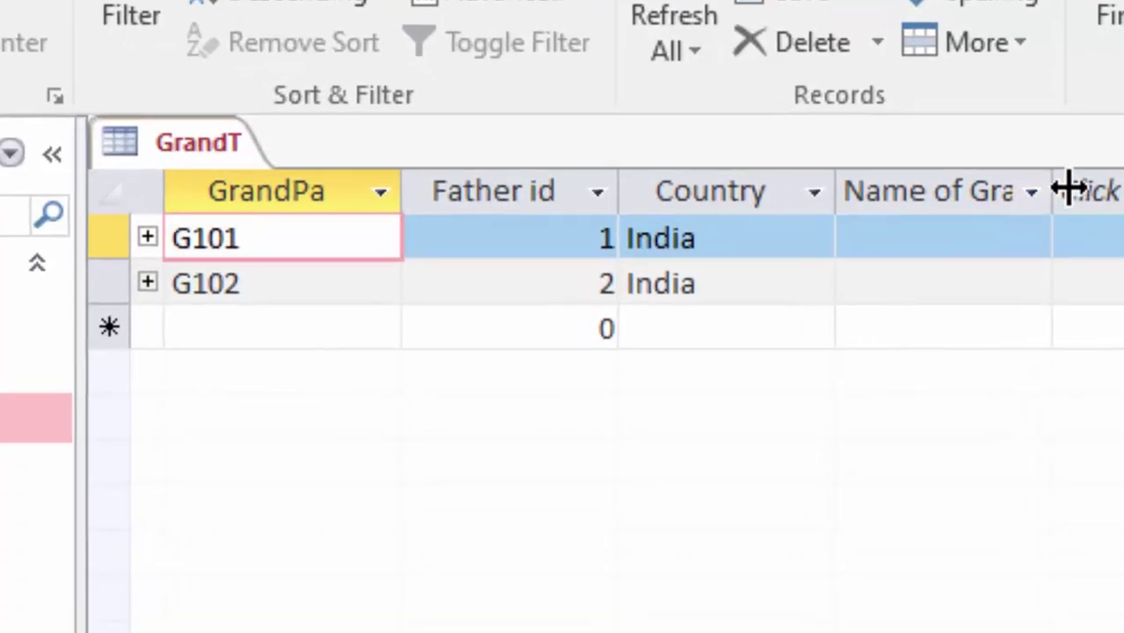
# Step: Widen the Name of Grand Father column and enter Mr-titled grandfather names for G101 and G102
pyautogui.moveTo(1051, 192); pyautogui.dragTo(1123, 192)
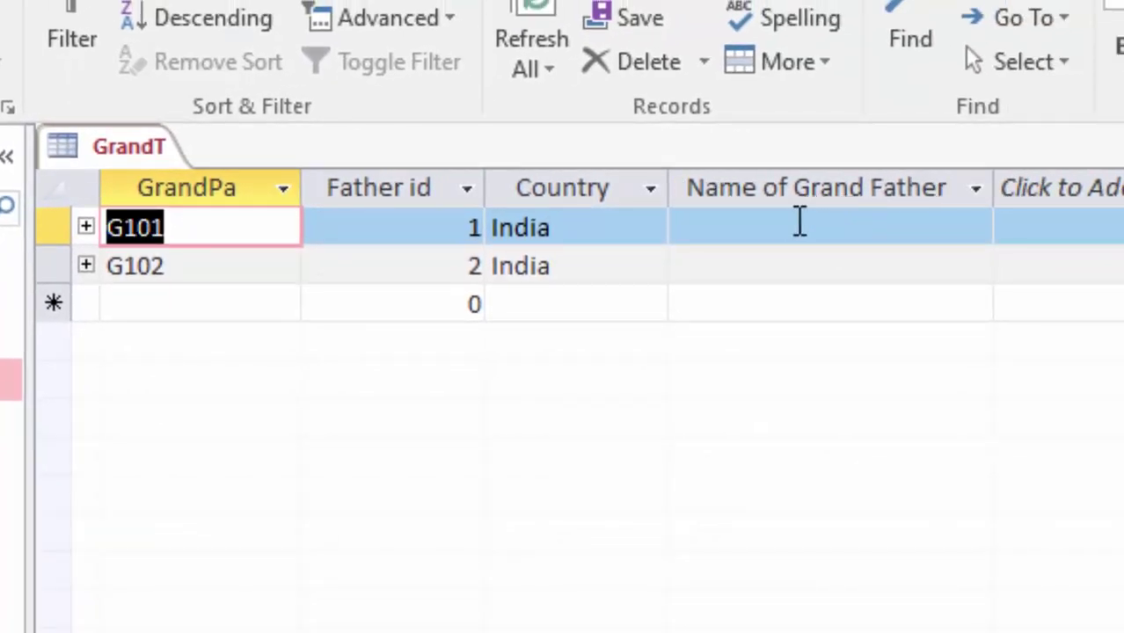
pyautogui.click(796, 222)
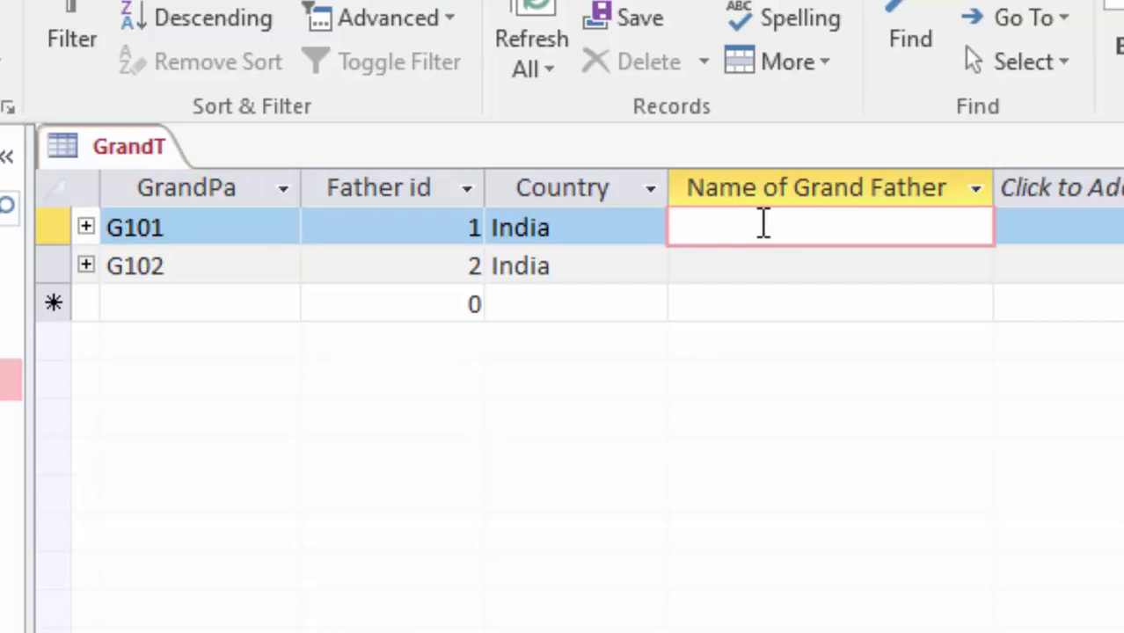
pyautogui.write('Pr')
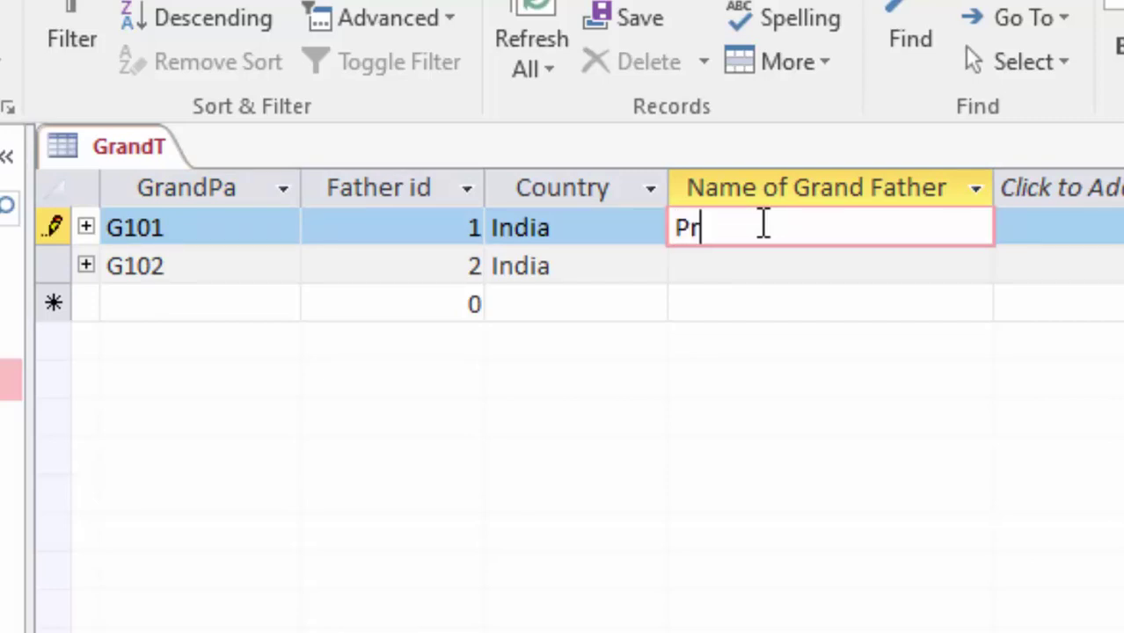
pyautogui.write('atu')
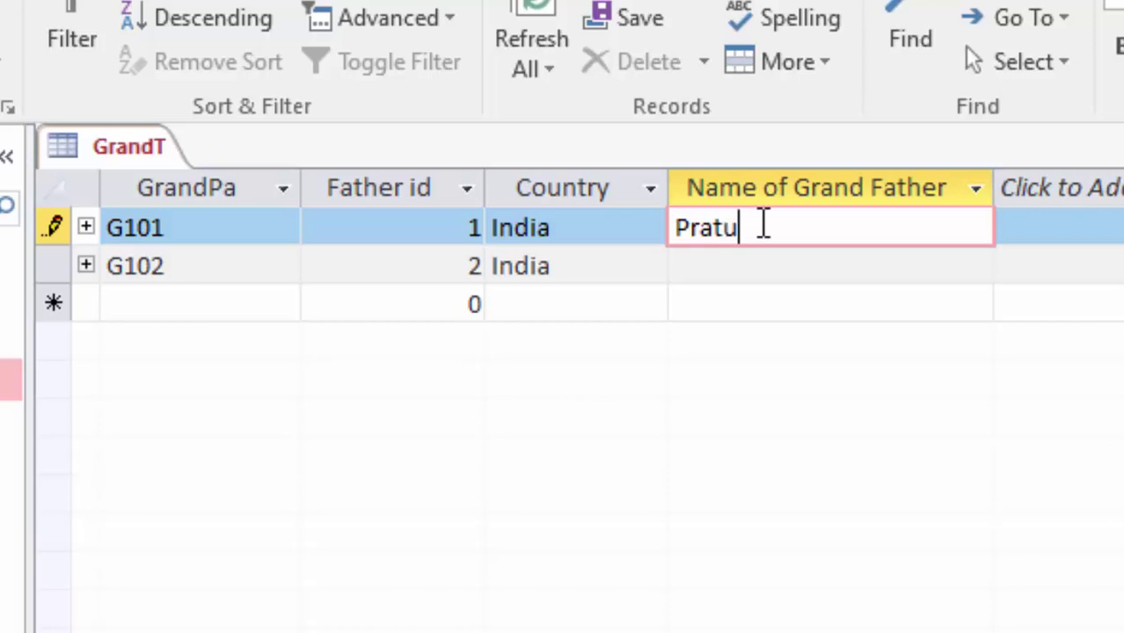
pyautogui.write('s')
pyautogui.press('BackSpace')
pyautogui.press('BackSpace')
pyautogui.write('yus')
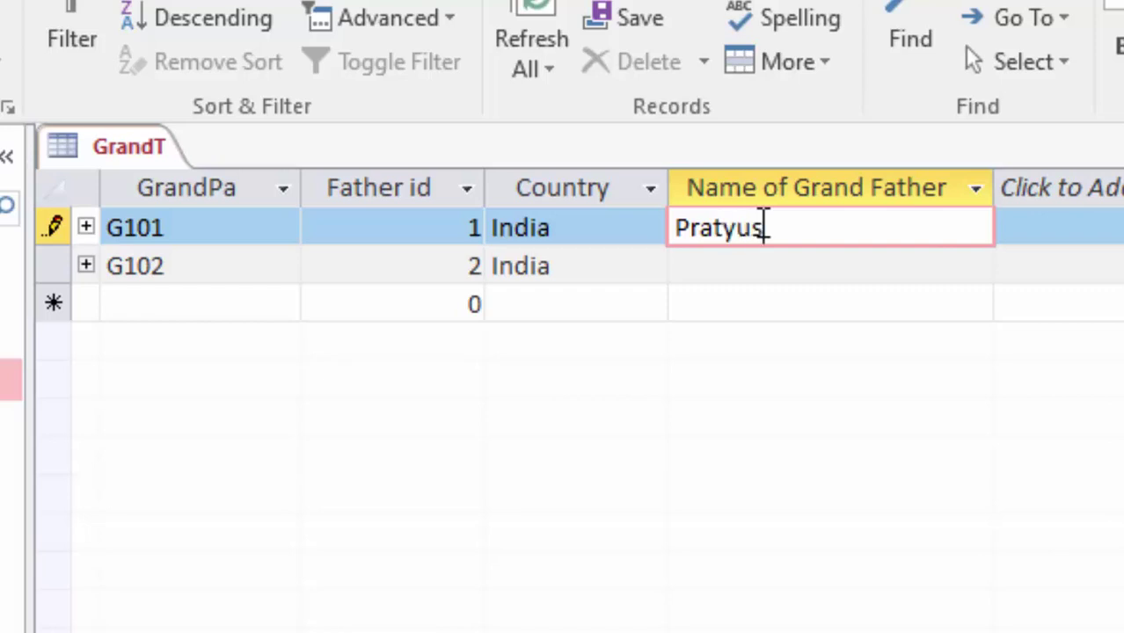
pyautogui.write('h')
pyautogui.press('Return')
pyautogui.press('Tab')
pyautogui.press('Tab')
pyautogui.press('Tab')
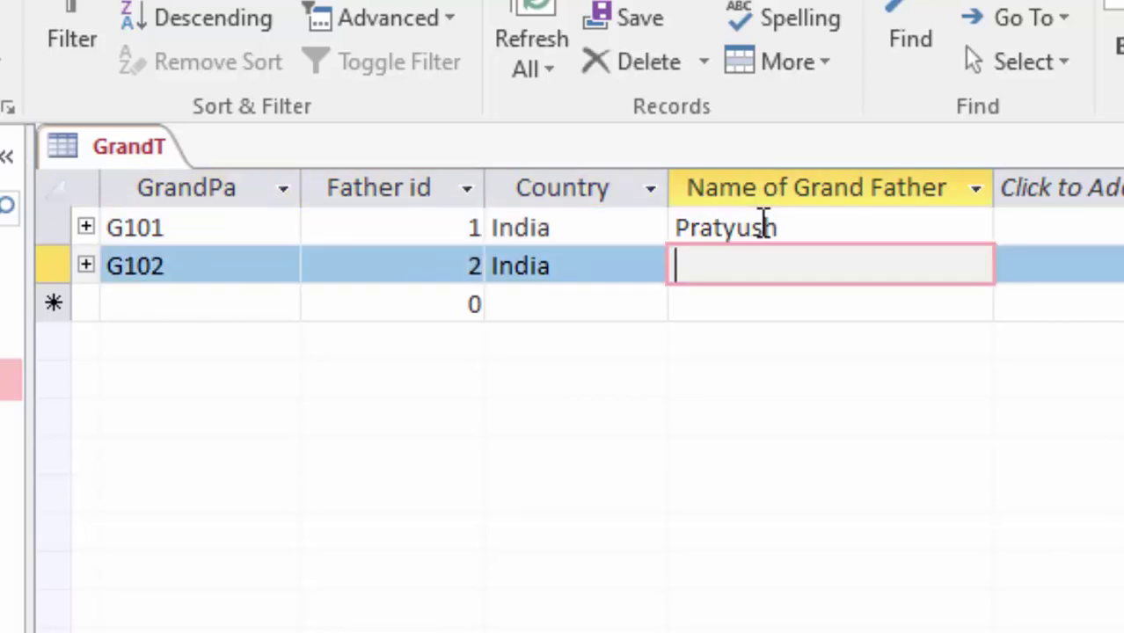
pyautogui.write('M')
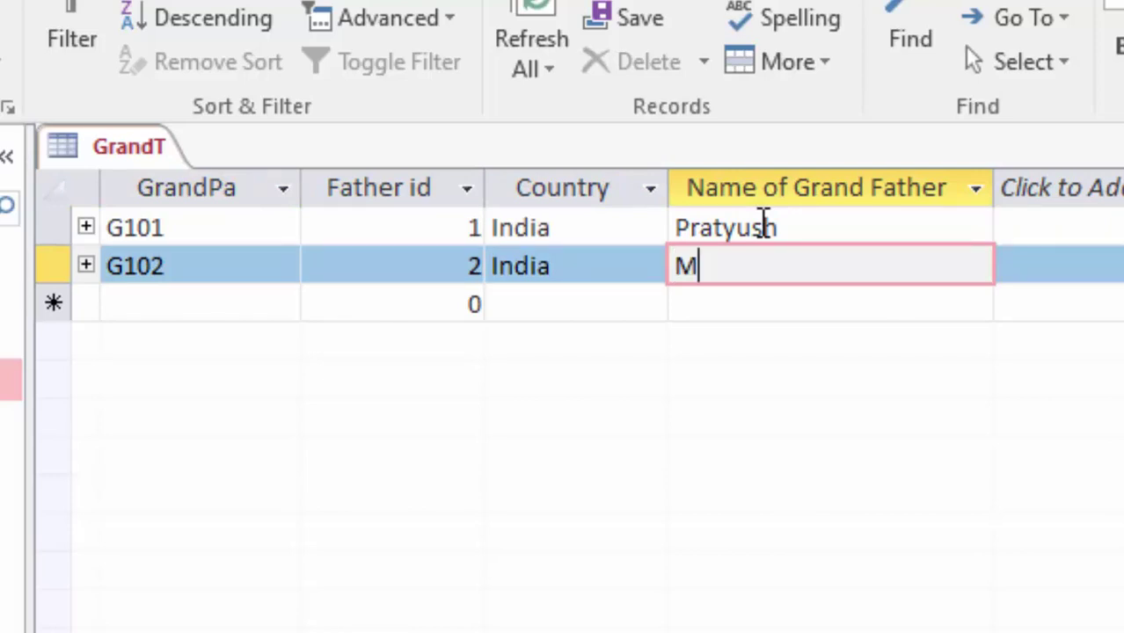
pyautogui.write('r')
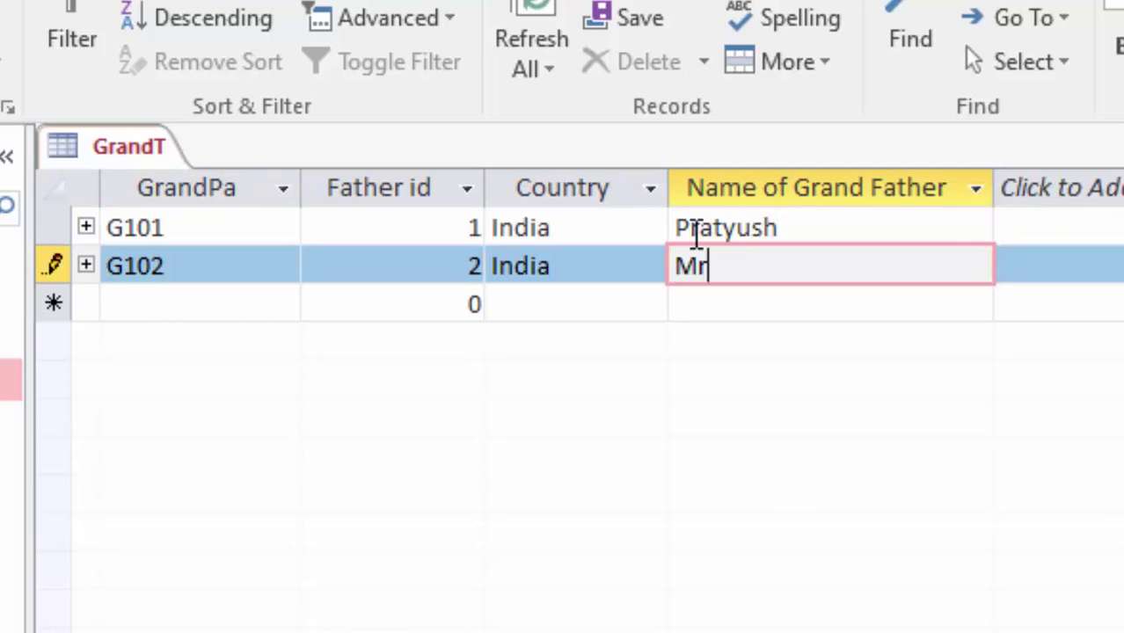
pyautogui.click(684, 227)
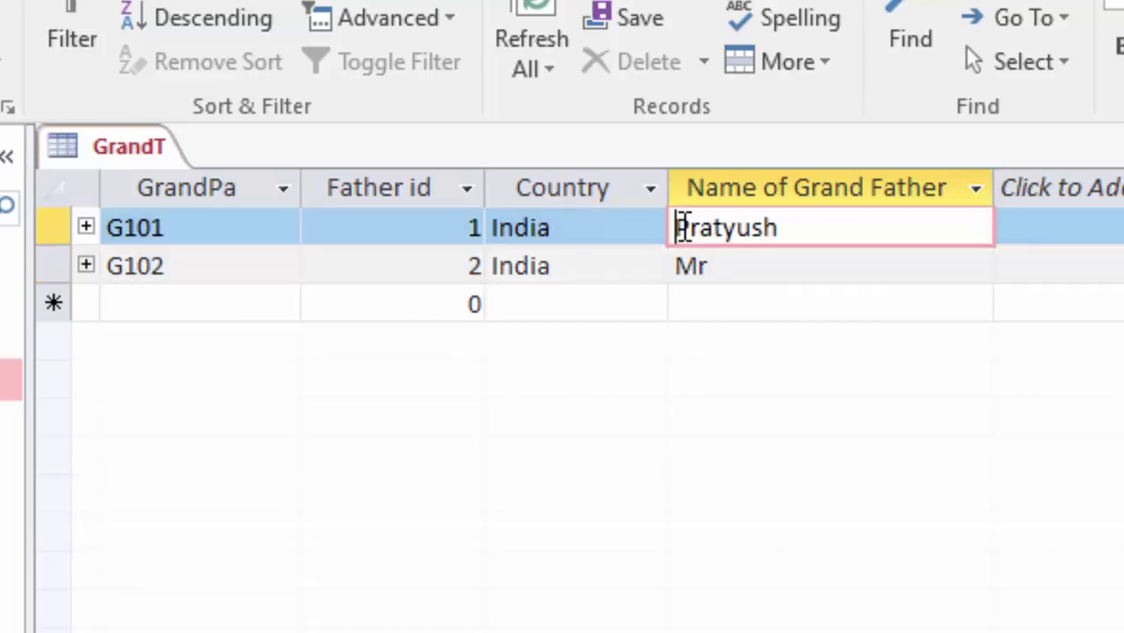
pyautogui.write('Mr')
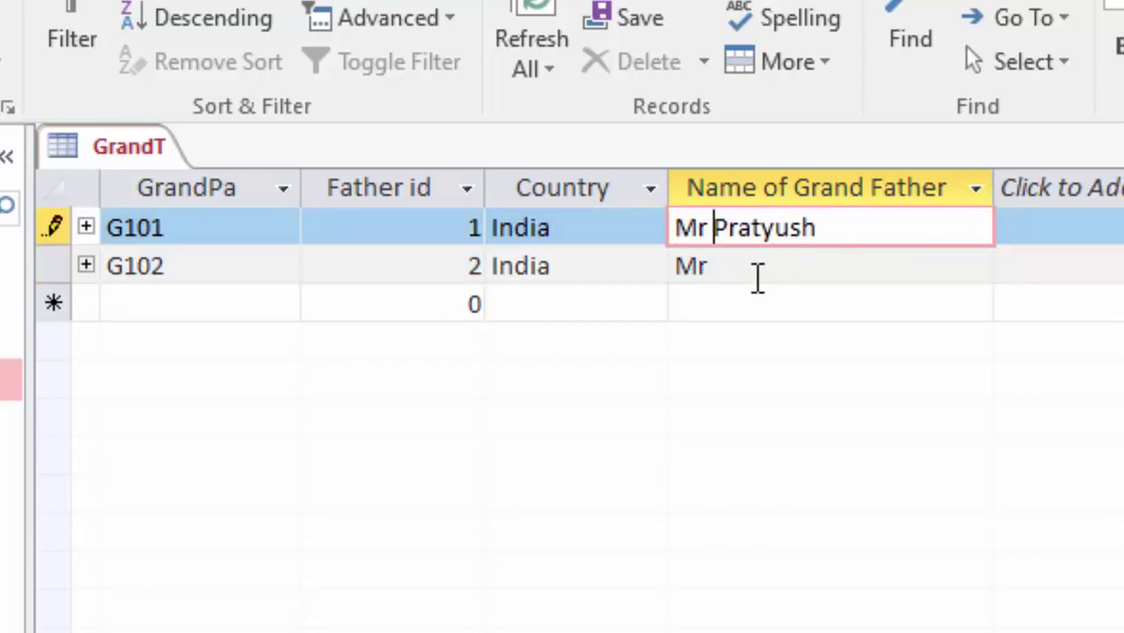
pyautogui.click(756, 265)
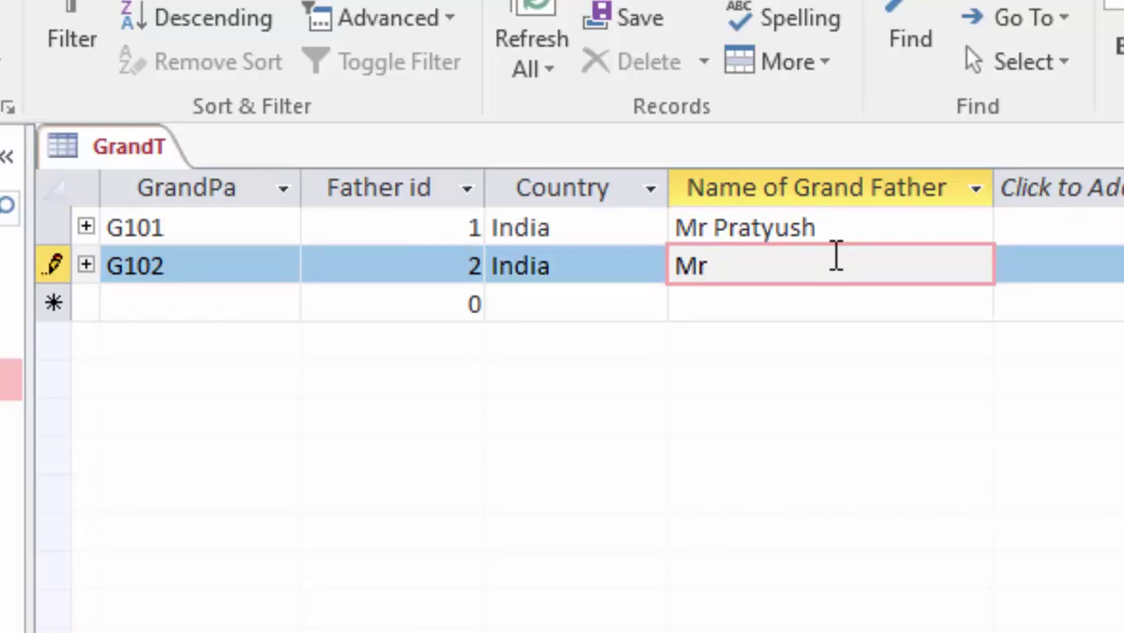
pyautogui.write('Ram')
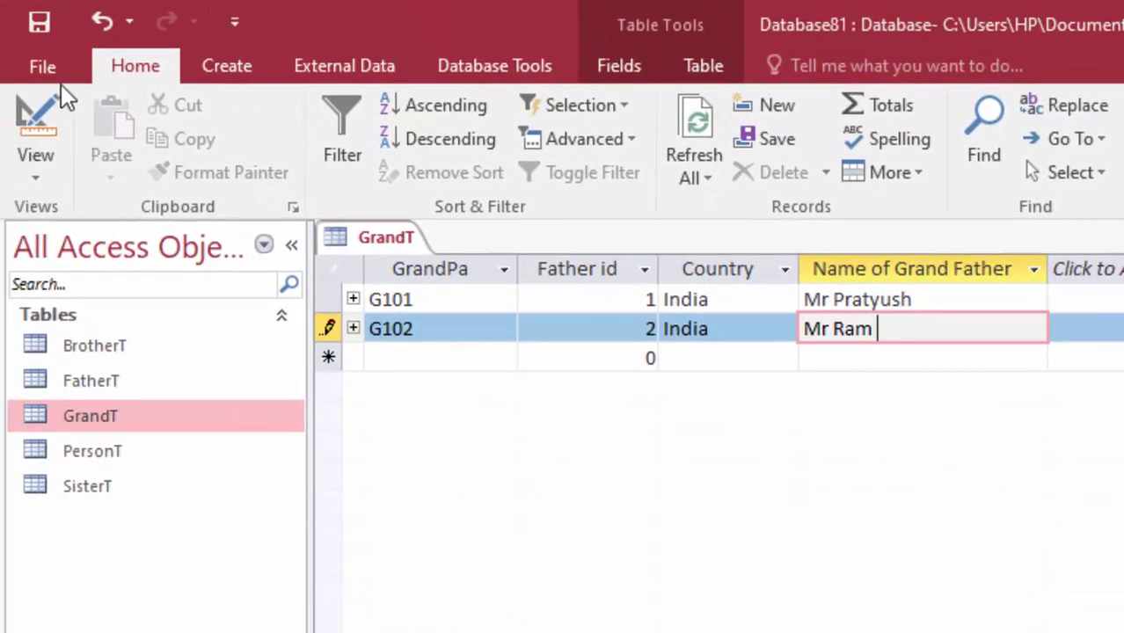
# Step: Save the GrandT records and close the table
pyautogui.click(44, 14)
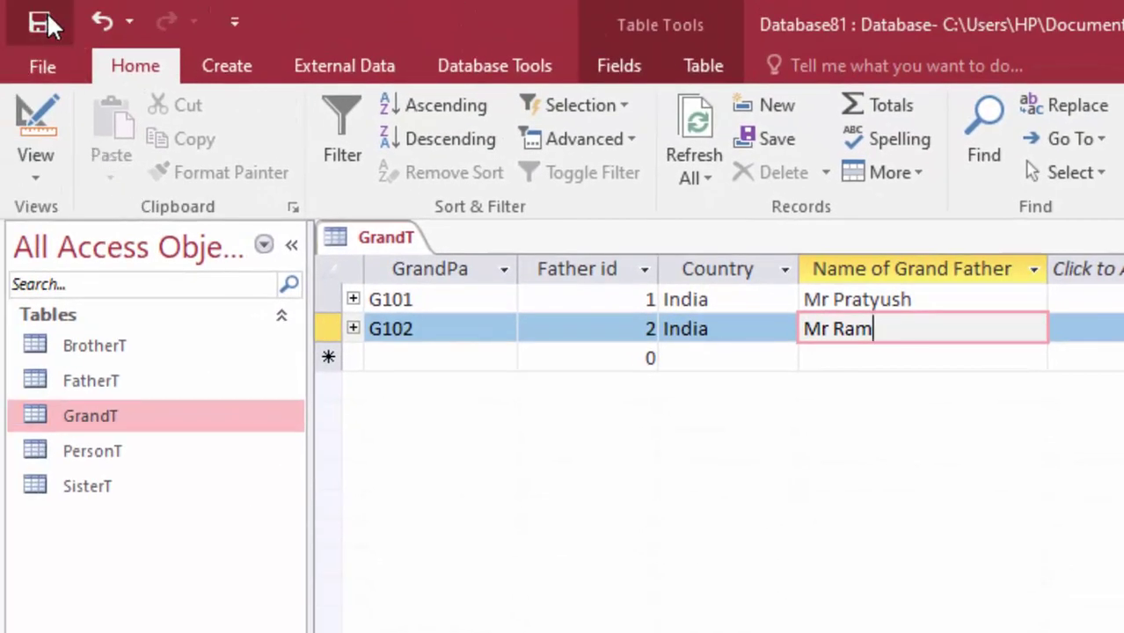
pyautogui.rightClick(378, 225)
pyautogui.click(440, 278)
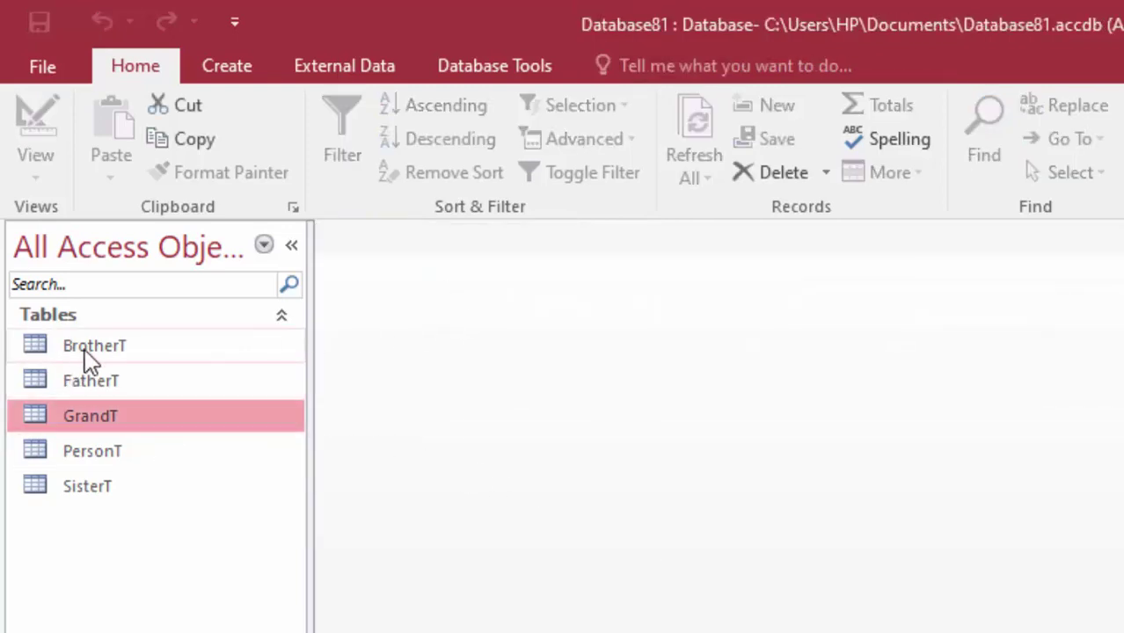
# Step: Open PersonT and expand the first person's father, grandfather and brother subdatasheets
pyautogui.click(116, 452)
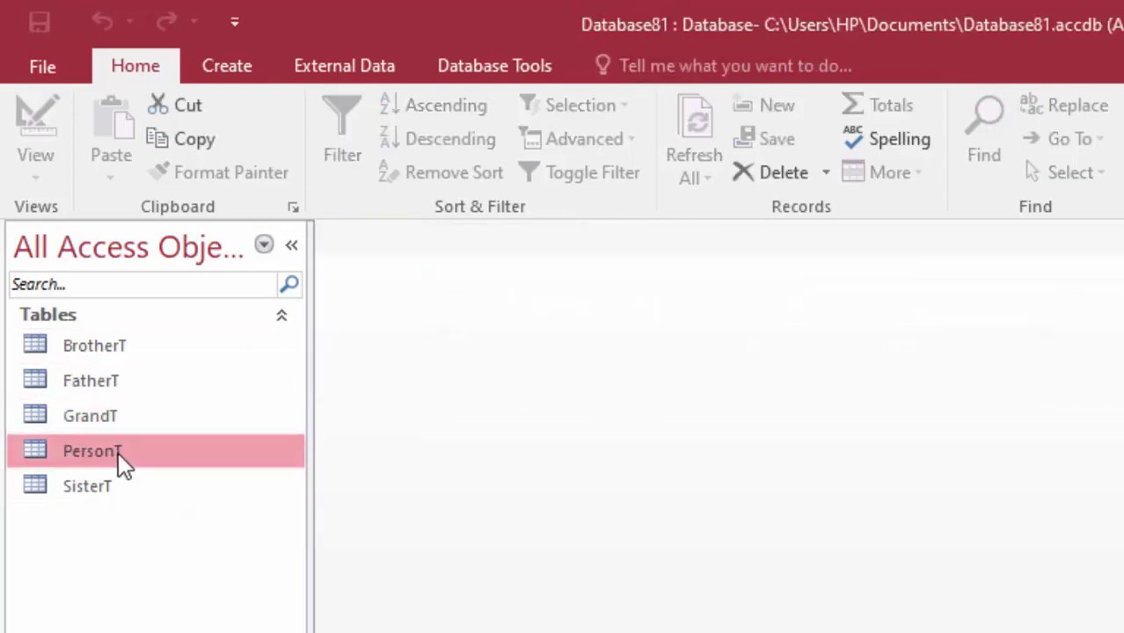
pyautogui.doubleClick(118, 452)
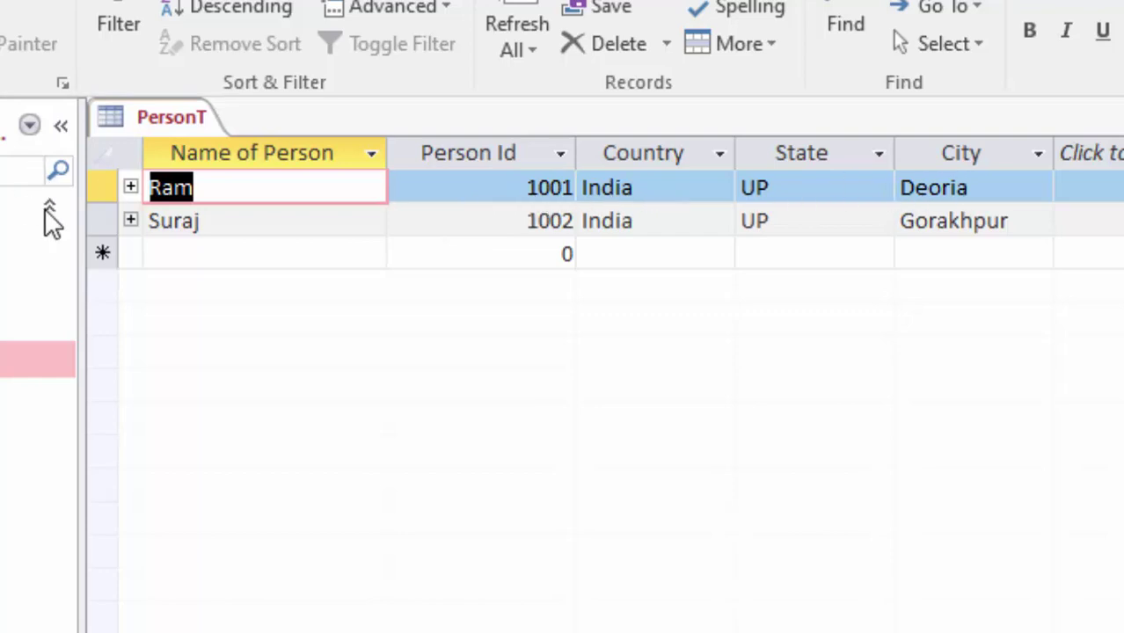
pyautogui.click(131, 188)
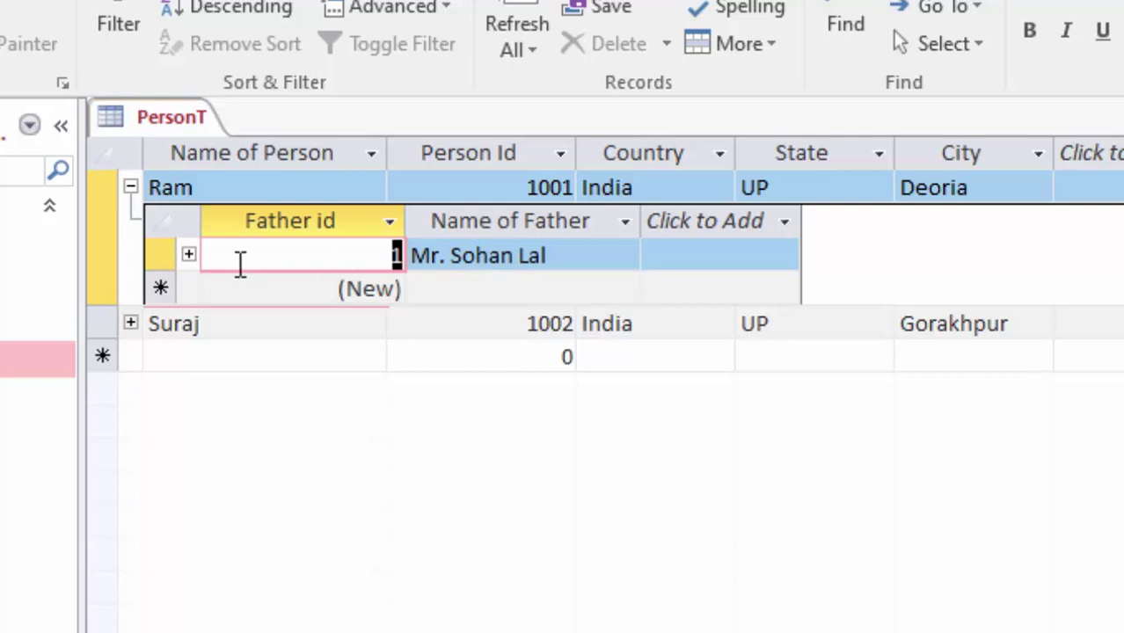
pyautogui.click(188, 255)
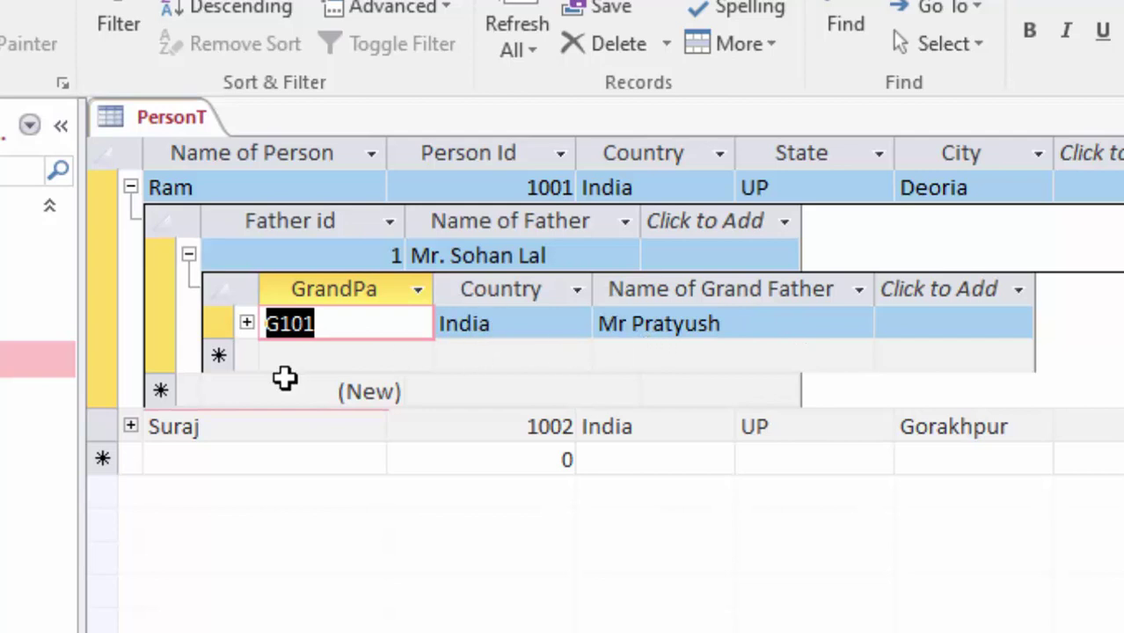
pyautogui.click(247, 325)
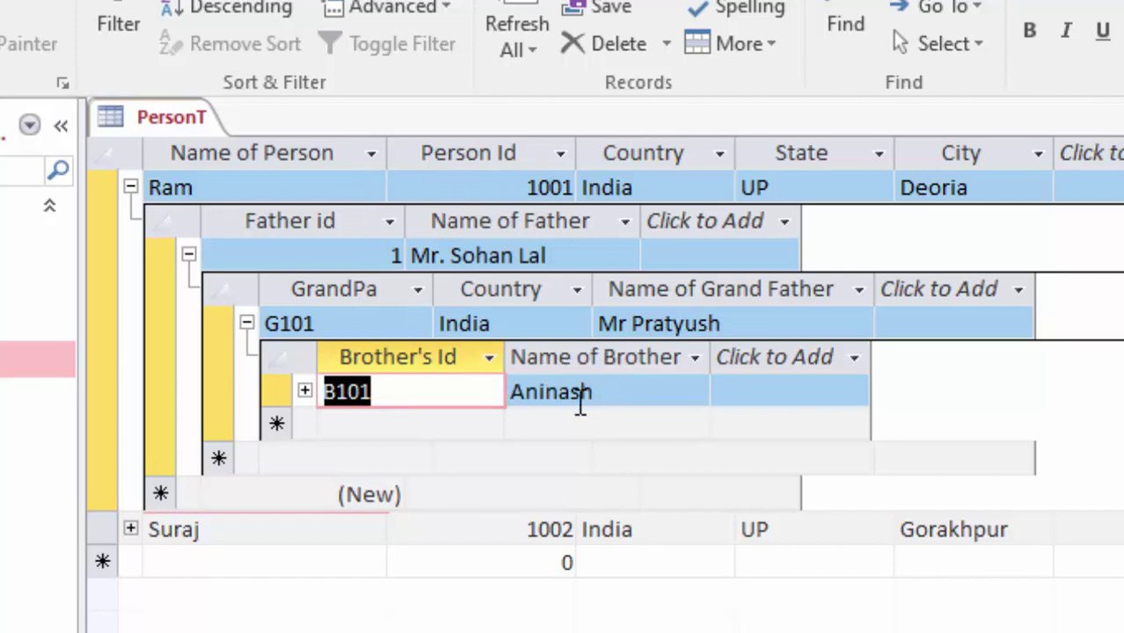
# Step: Fix the misspelled letter in the brother's name and expand the sister record under B101
pyautogui.click(539, 391)
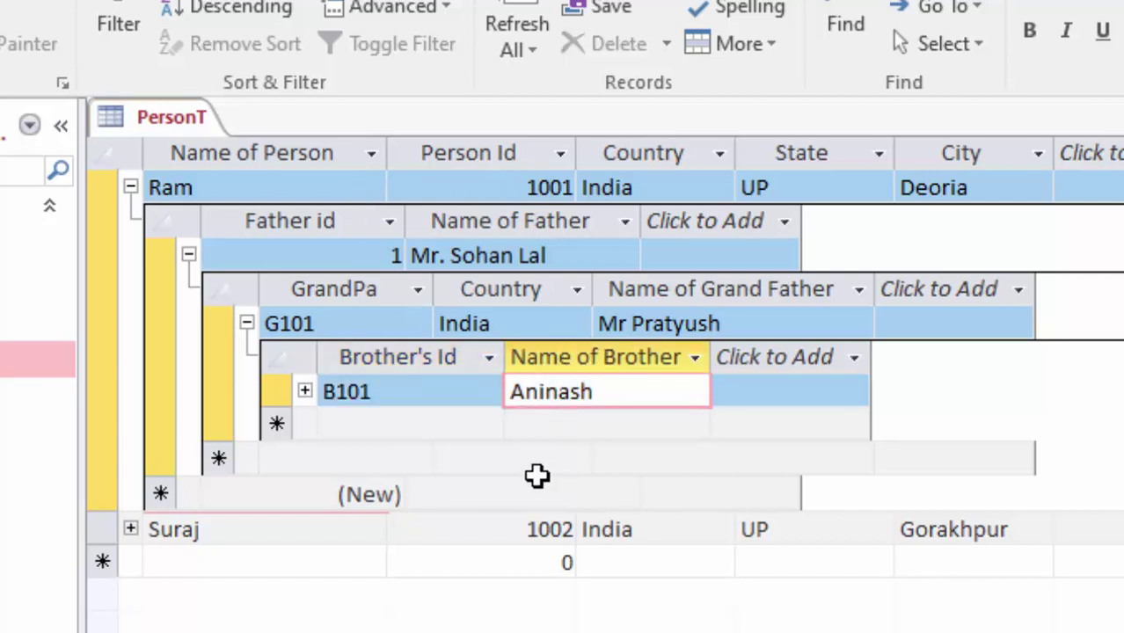
pyautogui.press('BackSpace')
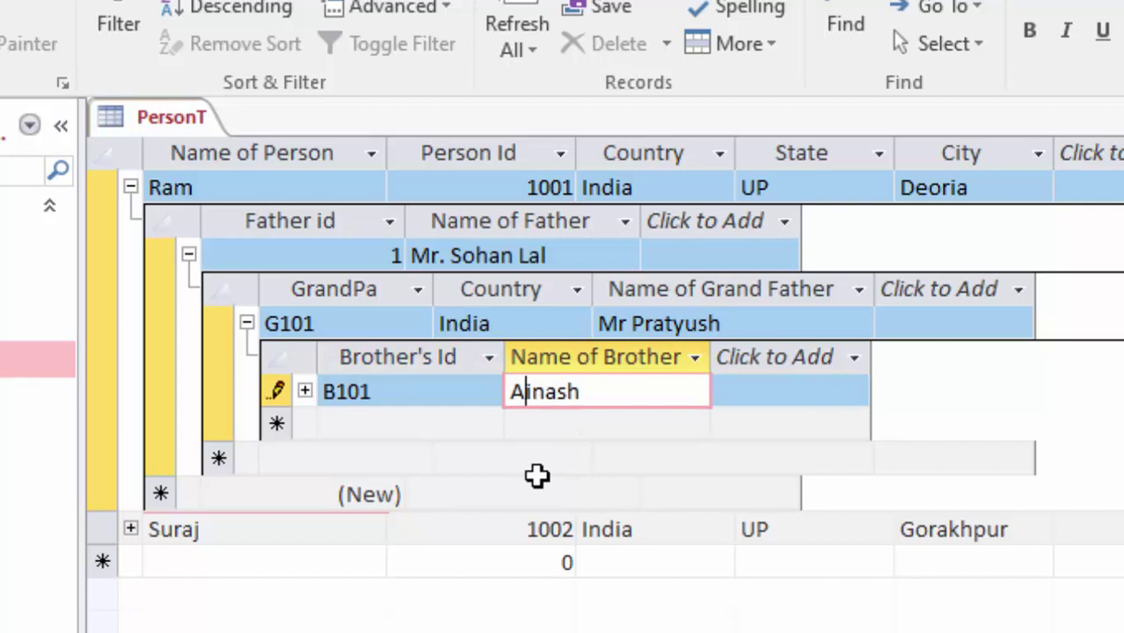
pyautogui.write('v')
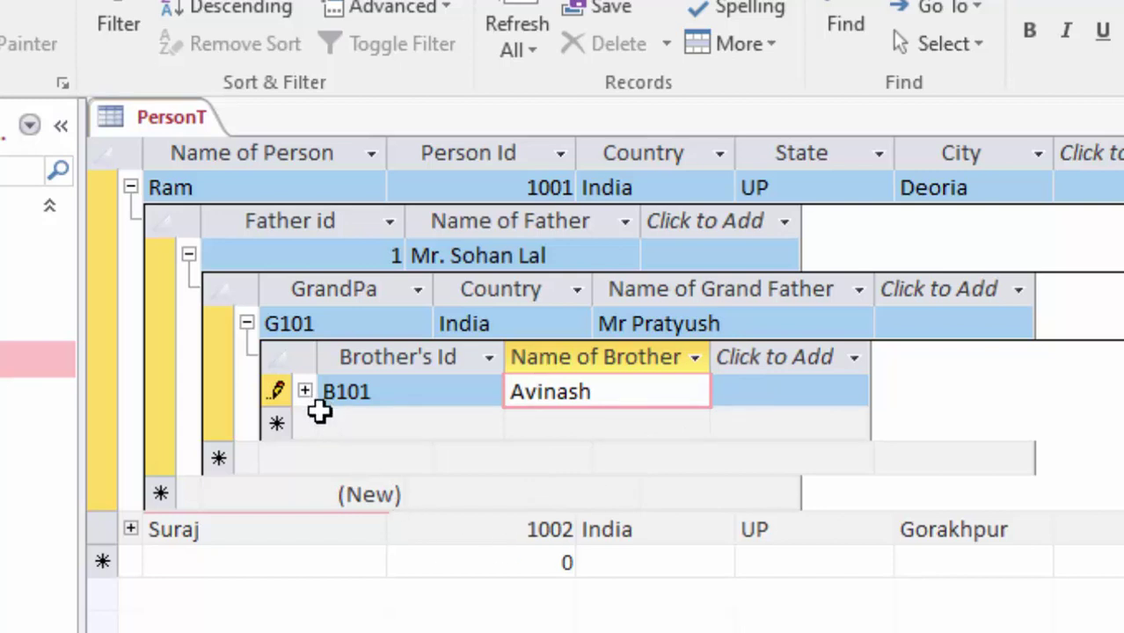
pyautogui.click(304, 390)
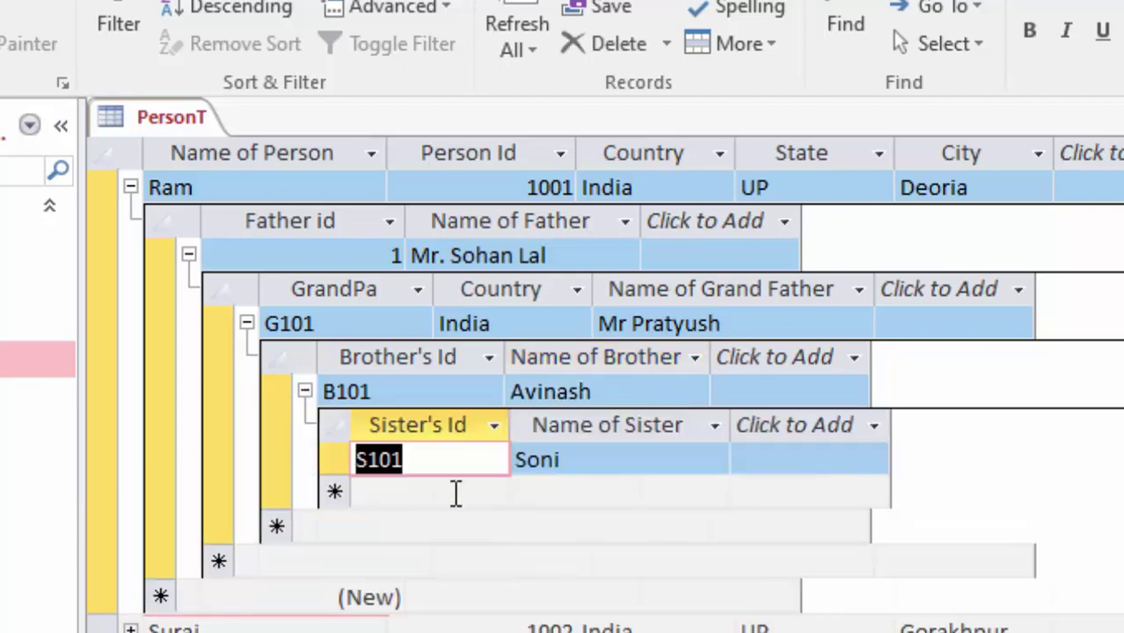